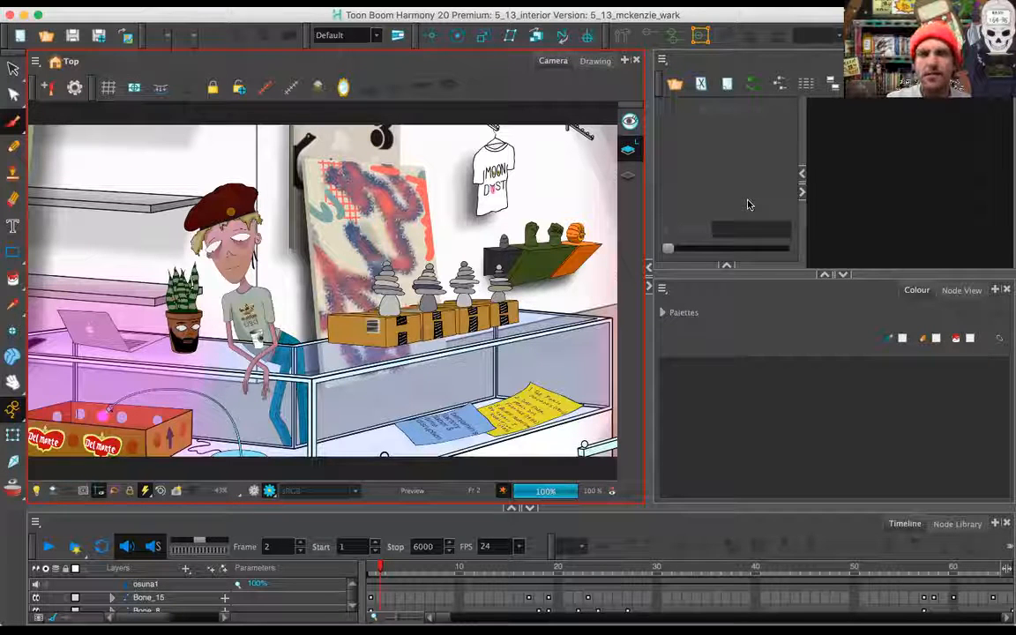
# Examine the scene's layers in the timeline, including Bone_15, backleaves, plant, sculptures_copy and bag, and view the scene at frames 12 and 25
pyautogui.click(173, 584)
pyautogui.click(179, 598)
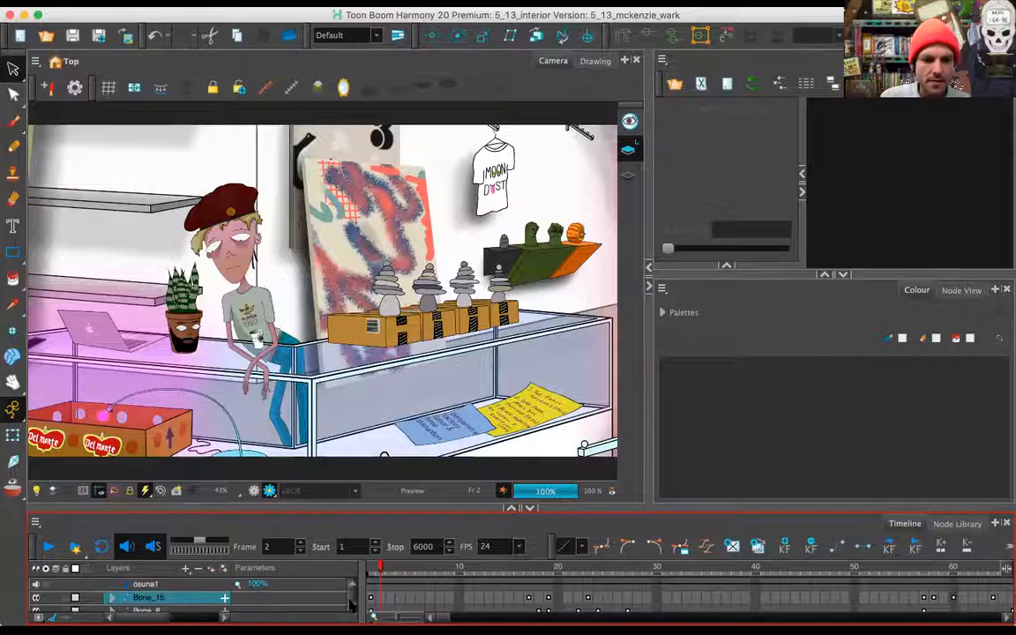
pyautogui.scroll(-3, 351, 605)
pyautogui.click(176, 598)
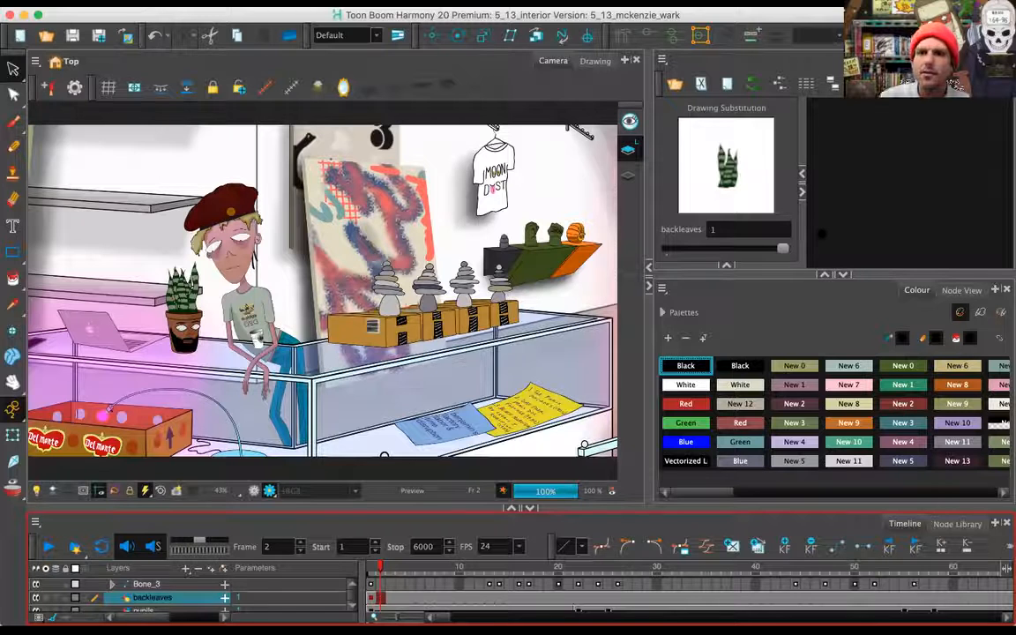
pyautogui.scroll(-3, 353, 609)
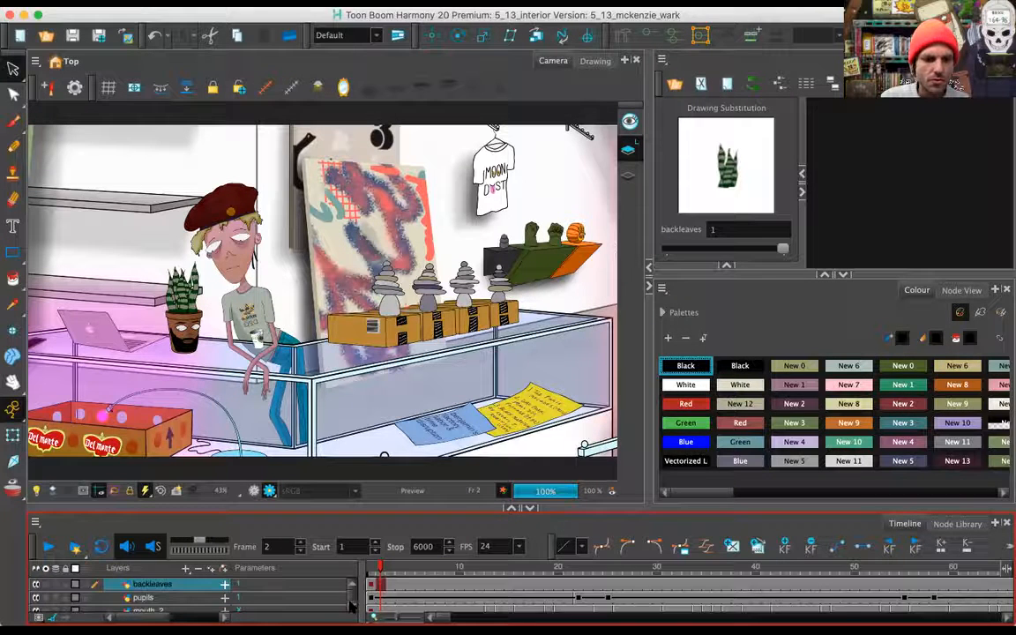
pyautogui.click(185, 586)
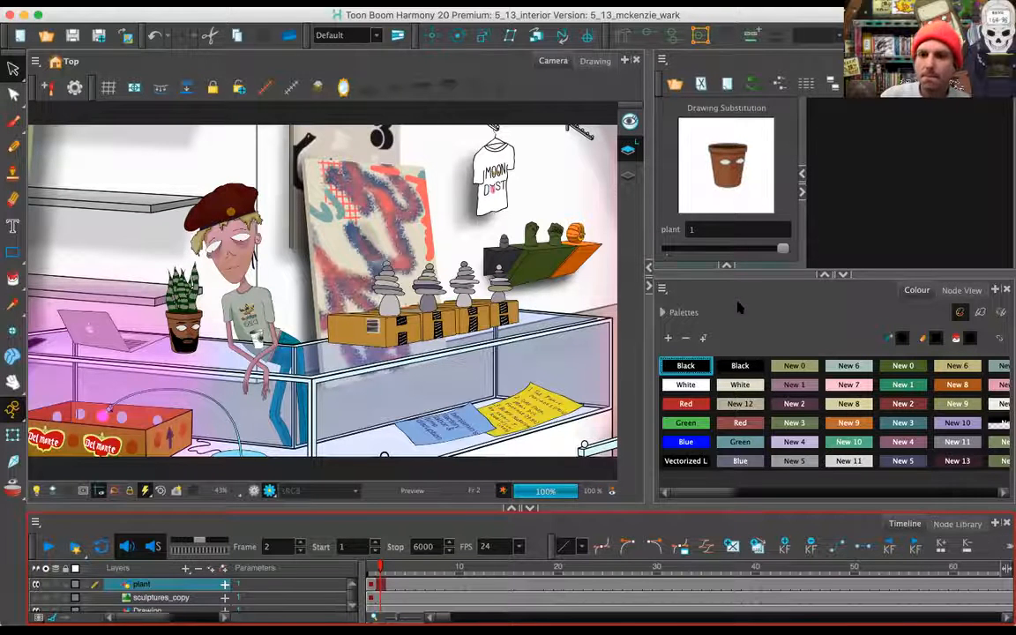
pyautogui.click(419, 597)
pyautogui.click(478, 599)
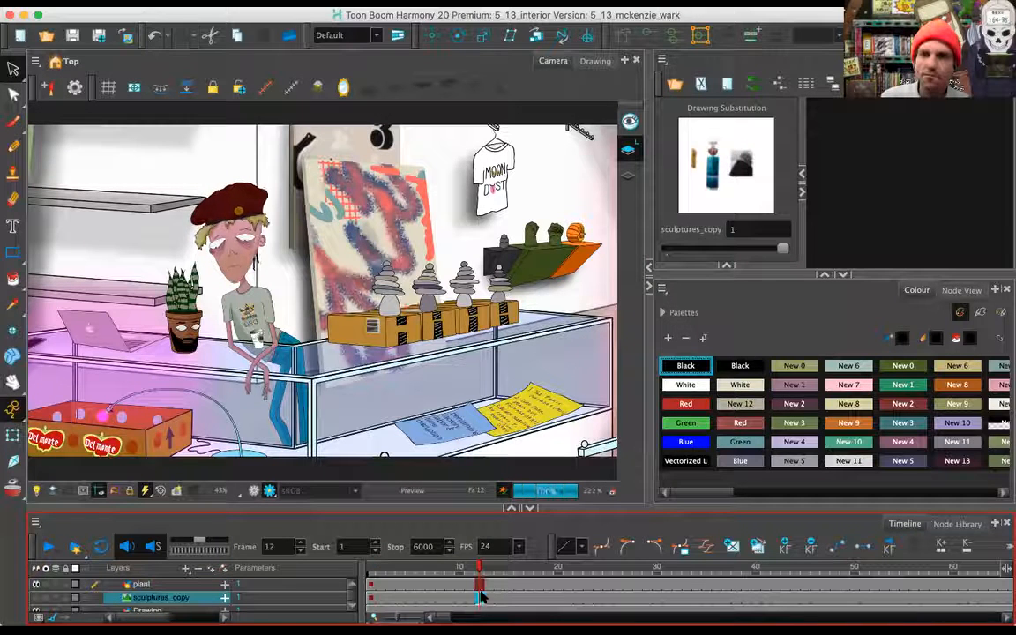
pyautogui.click(509, 585)
pyautogui.click(609, 586)
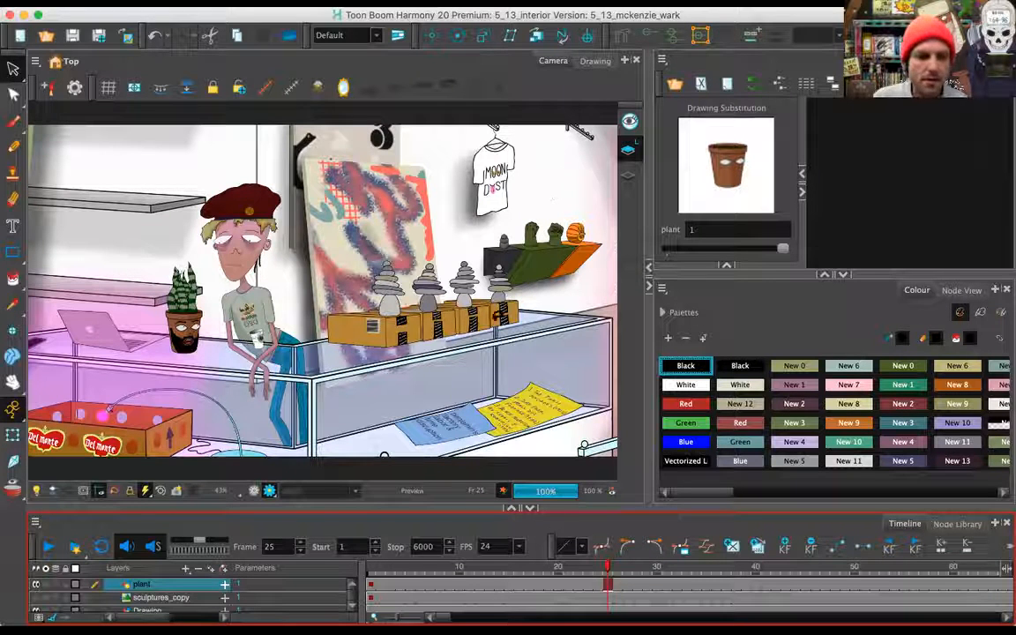
pyautogui.scroll(-5, 137, 598)
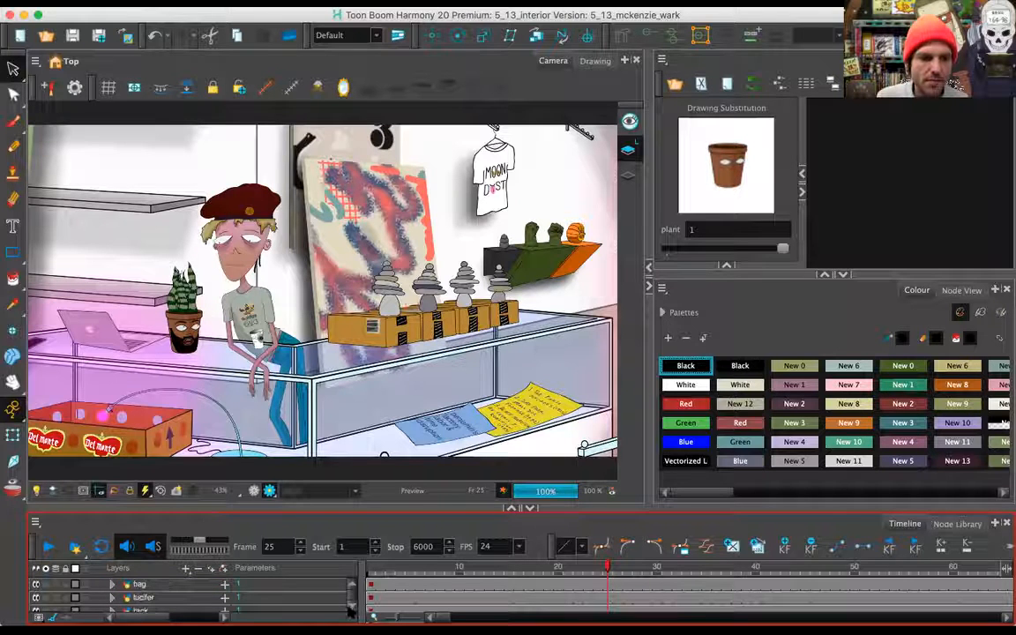
pyautogui.click(155, 585)
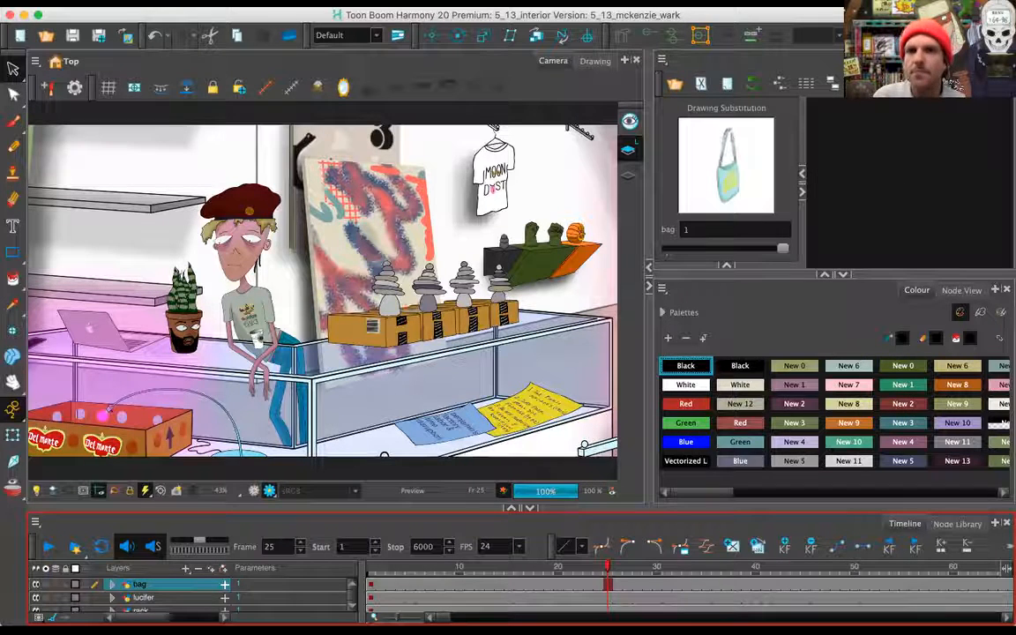
# Show the contents of the Harmony Premium Library, go to frame 20 and preview the 4_Lucas_1.tpl template
pyautogui.click(874, 127)
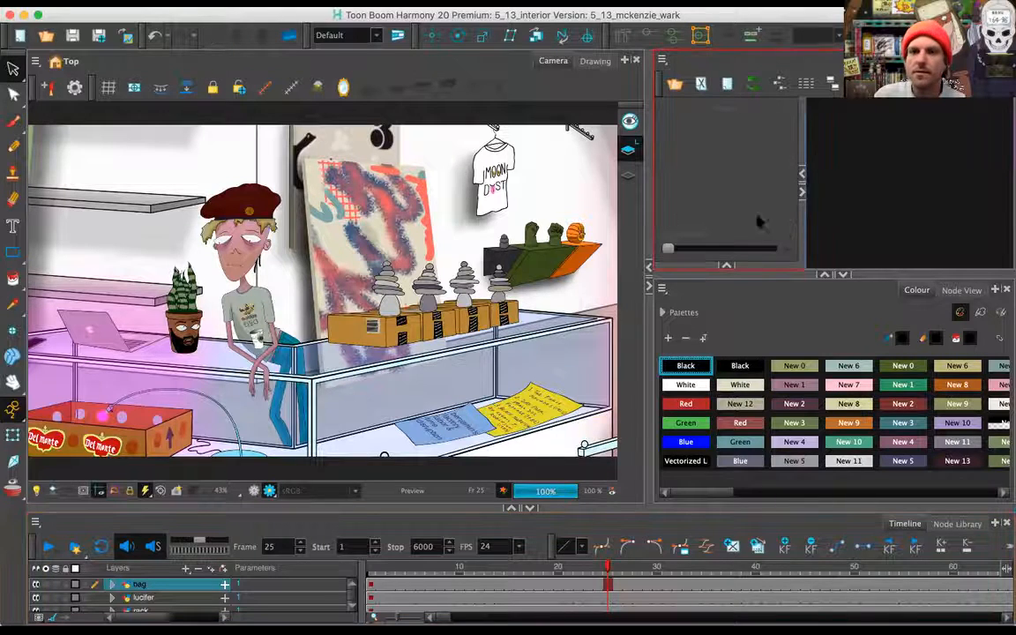
pyautogui.click(726, 265)
pyautogui.click(732, 252)
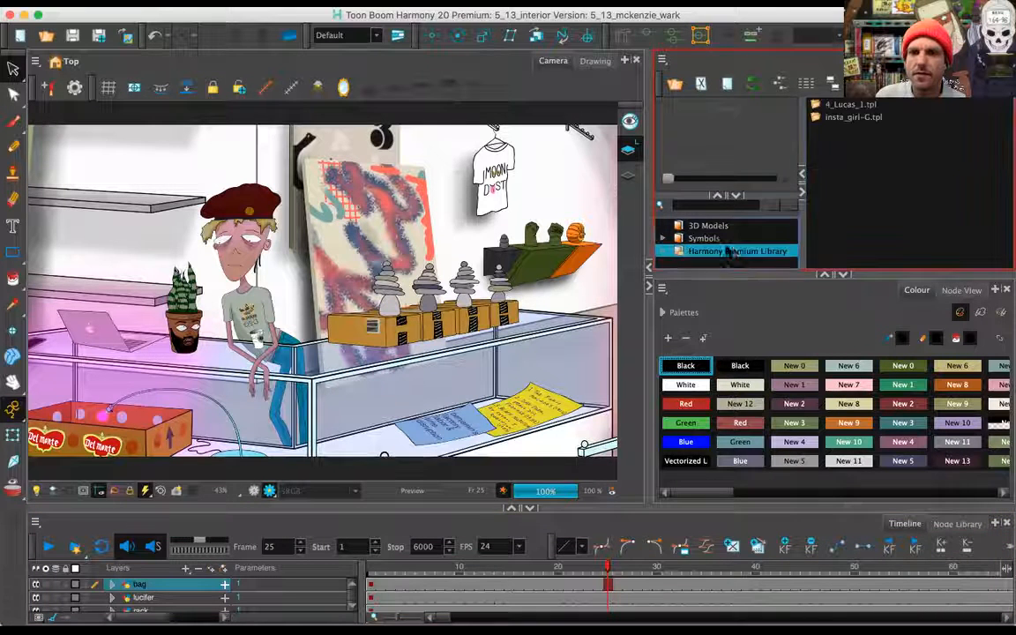
pyautogui.click(559, 579)
pyautogui.moveTo(852, 105); pyautogui.dragTo(806, 171)
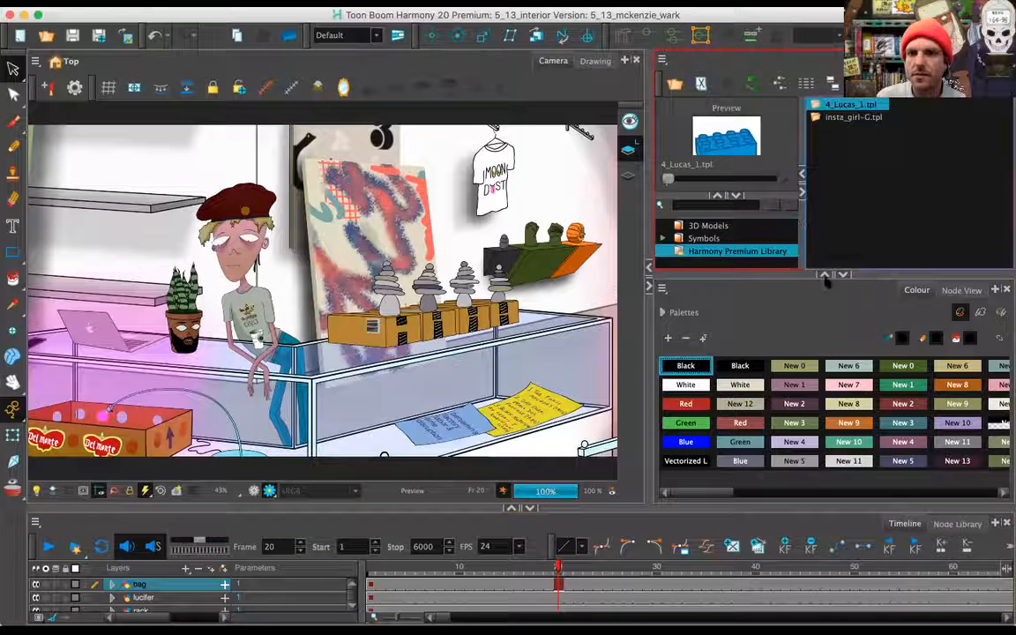
# Enlarge the library area and import the 4_Lucas_1.tpl template from the library into the scene
pyautogui.moveTo(868, 274); pyautogui.dragTo(868, 303)
pyautogui.click(851, 115)
pyautogui.click(846, 106)
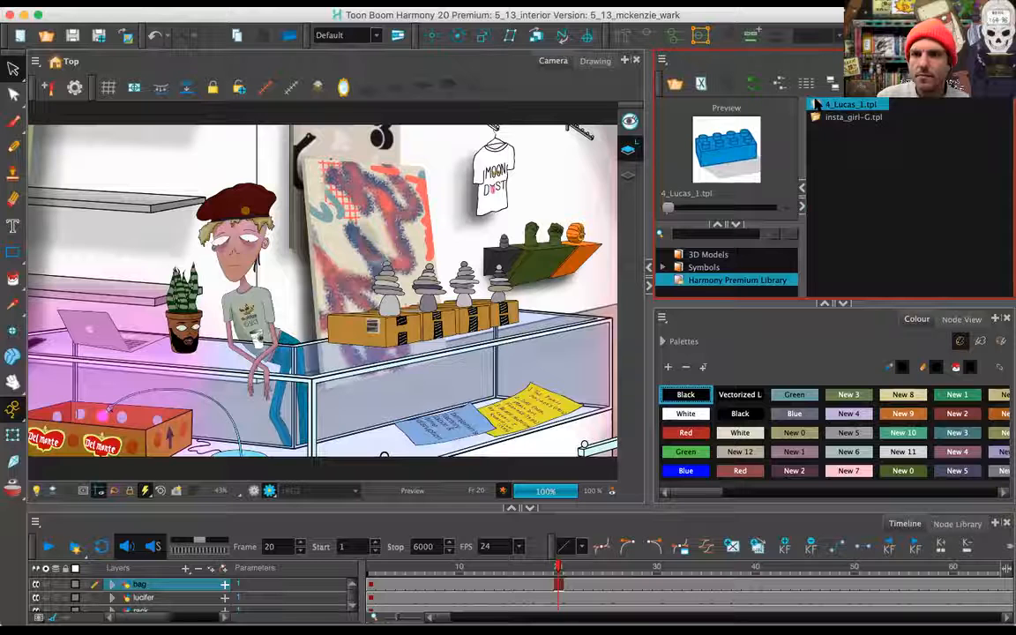
pyautogui.moveTo(396, 231); pyautogui.dragTo(398, 224)
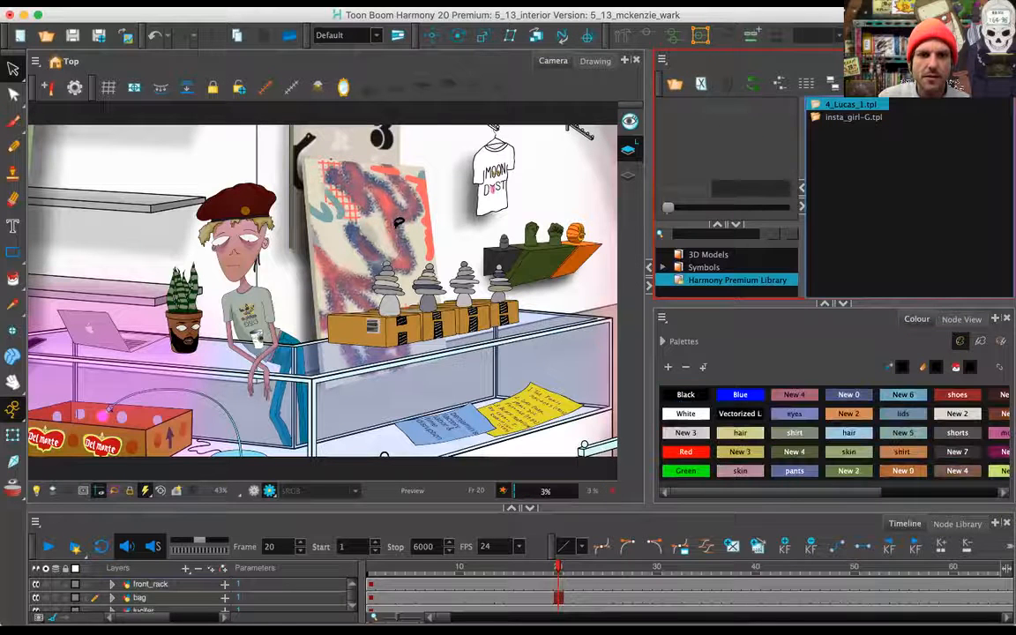
# Switch the camera view from rendered preview to OpenGL and show the whole store set
pyautogui.click(467, 70)
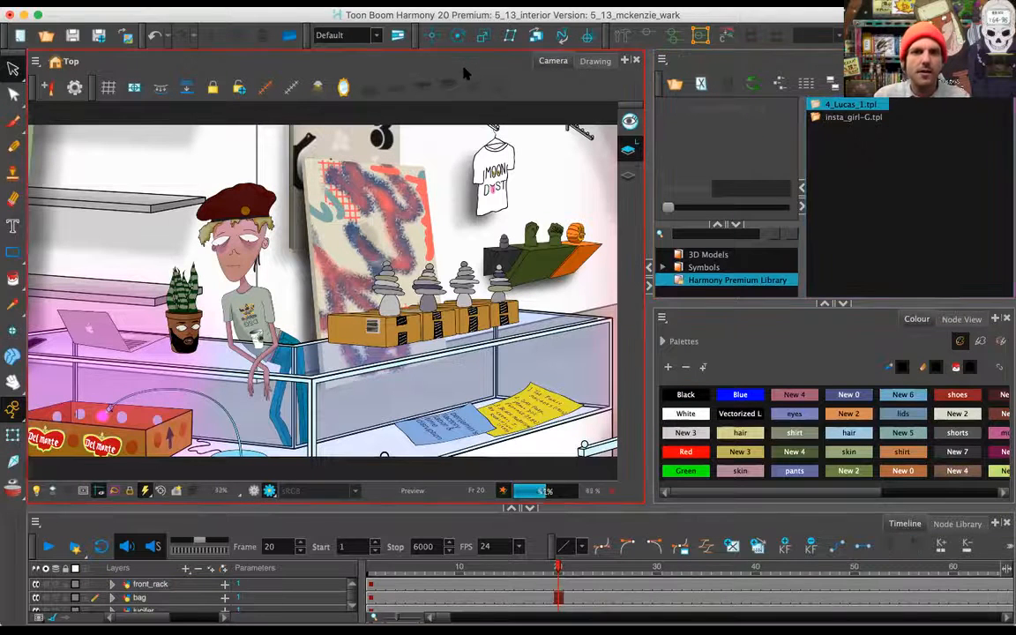
pyautogui.press('1')
pyautogui.press('1')
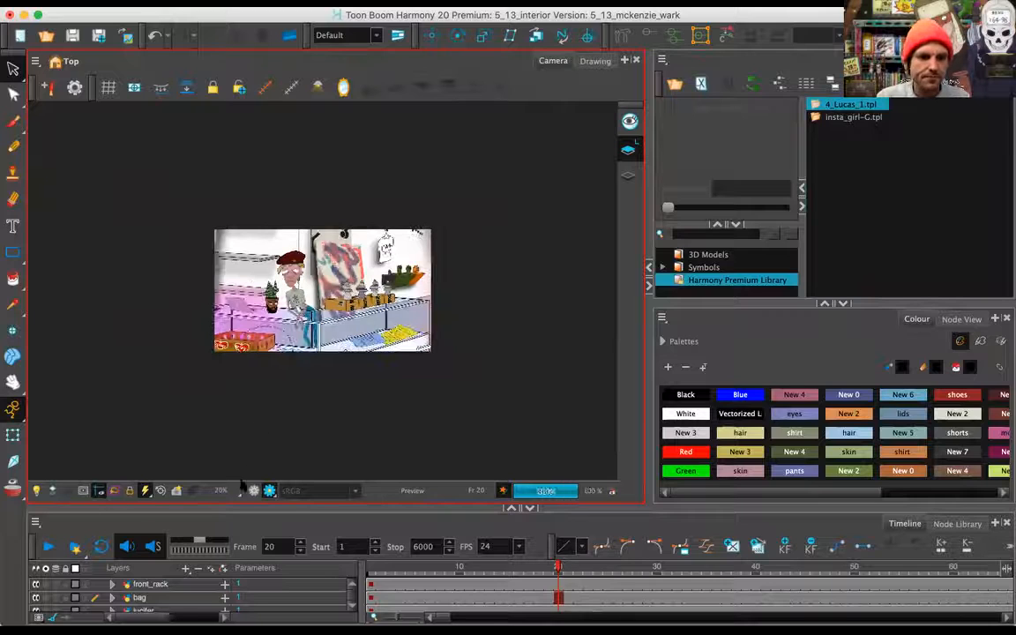
pyautogui.click(253, 491)
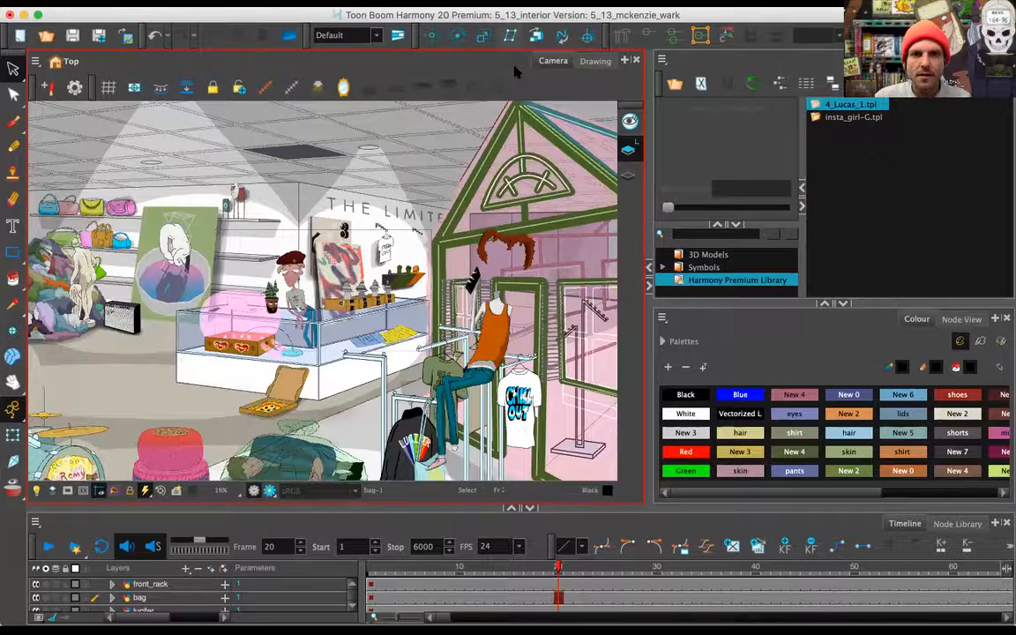
pyautogui.press('1')
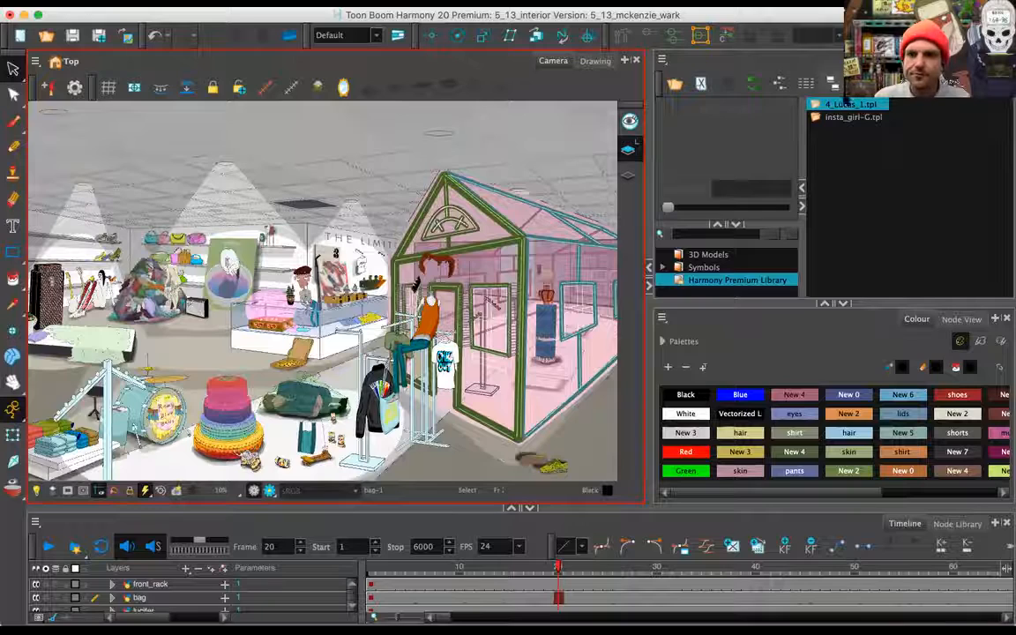
pyautogui.press('1')
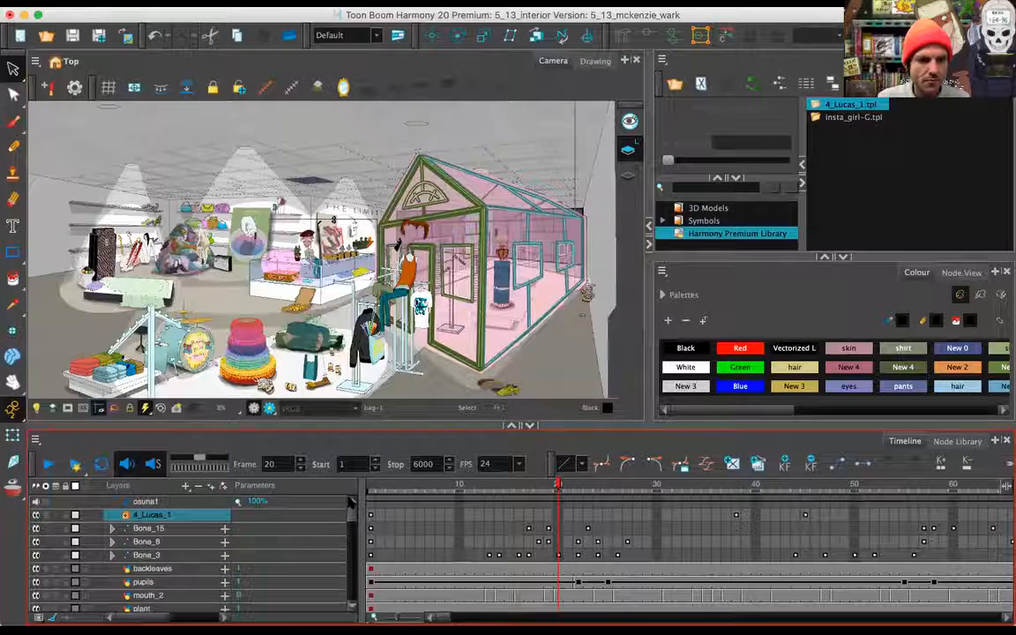
# Expand the 4_Lucas_1 group, select its layers from hair through lucasbody, and move the character outside the set beyond the pink greenhouse
pyautogui.click(125, 516)
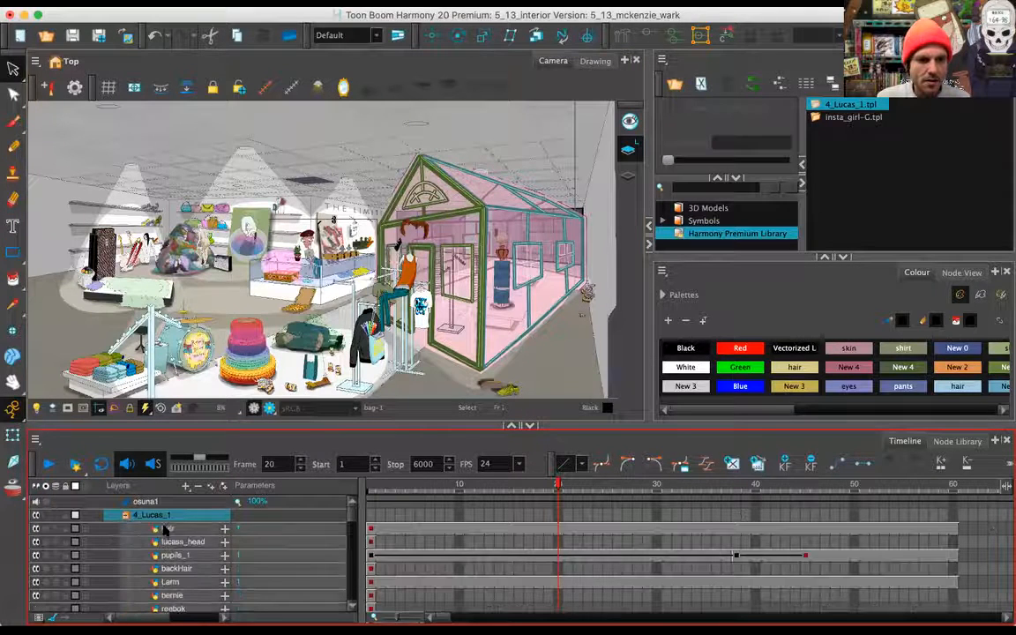
pyautogui.click(164, 528)
pyautogui.scroll(-3, 351, 600)
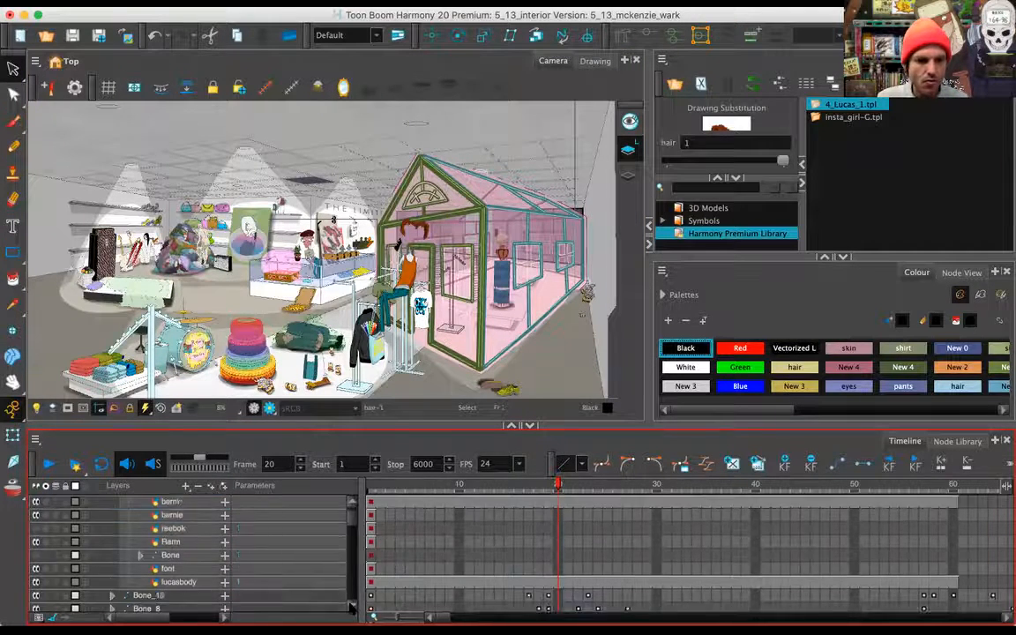
pyautogui.scroll(-1, 351, 607)
pyautogui.keyDown('shift'); pyautogui.click(197, 572); pyautogui.keyUp('shift')
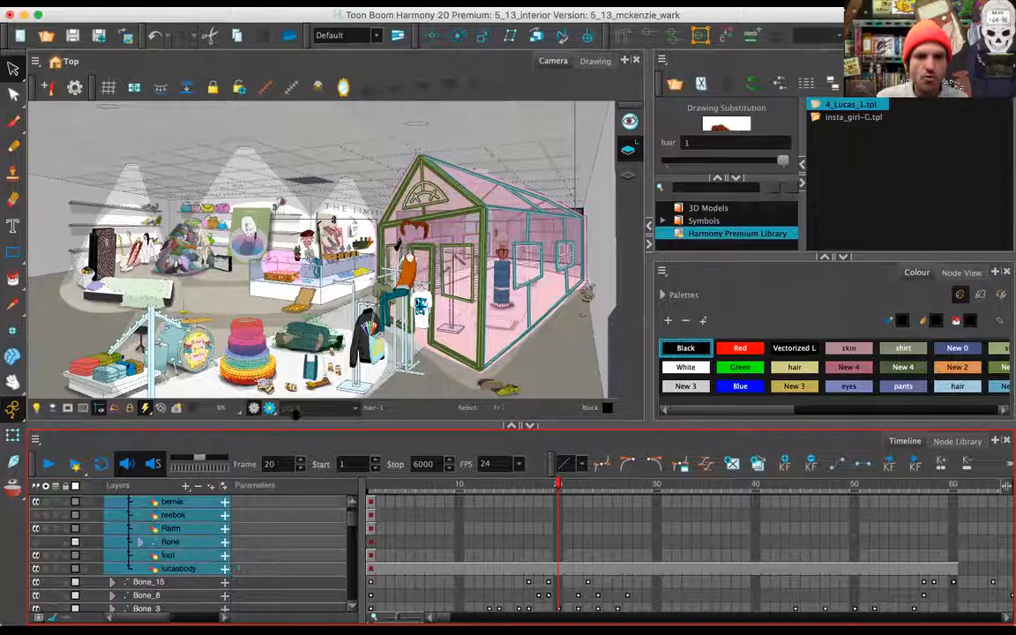
pyautogui.click(13, 434)
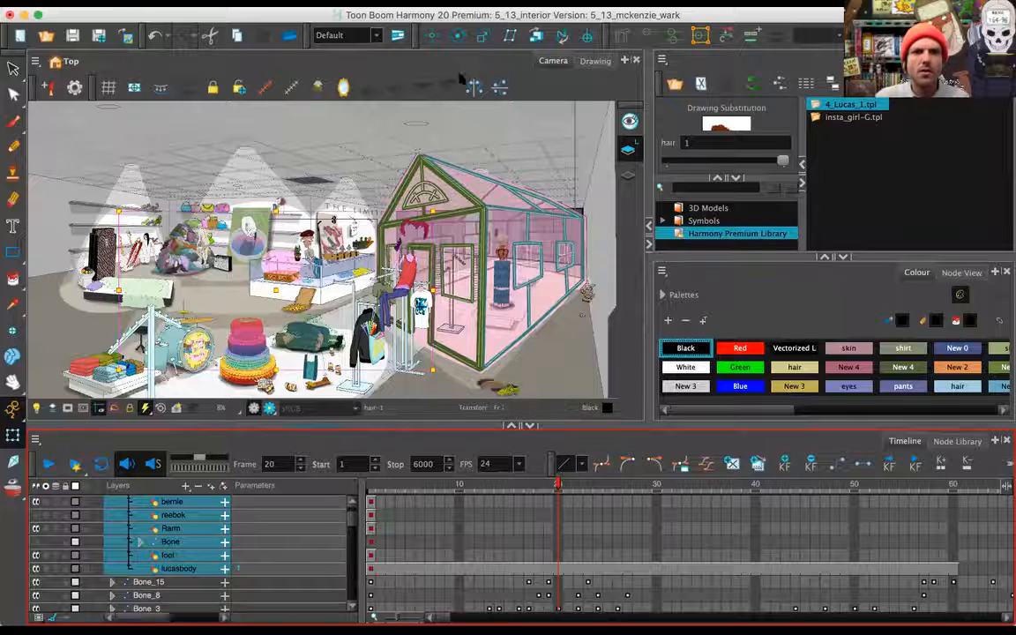
pyautogui.click(484, 61)
pyautogui.press('2')
pyautogui.press('2')
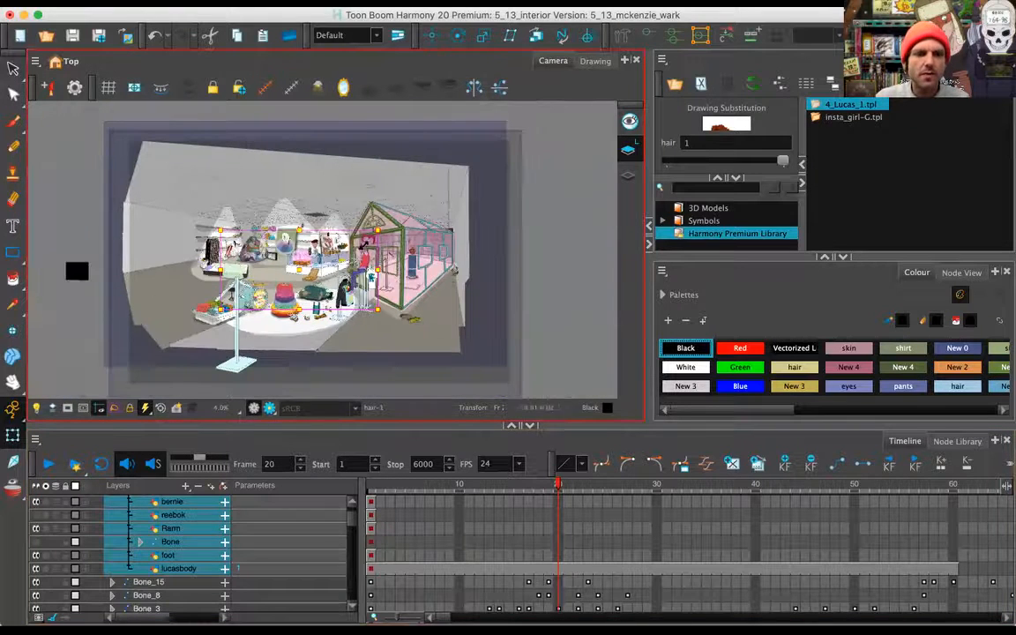
pyautogui.moveTo(301, 268); pyautogui.dragTo(542, 240)
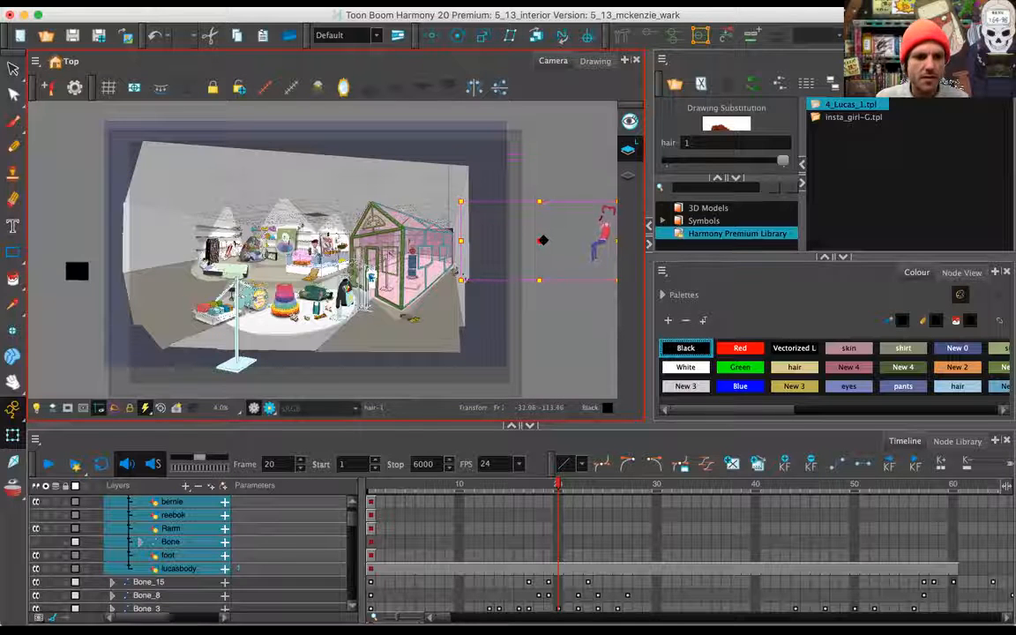
# Examine the character in the red beret at the store counter up close
pyautogui.press('1')
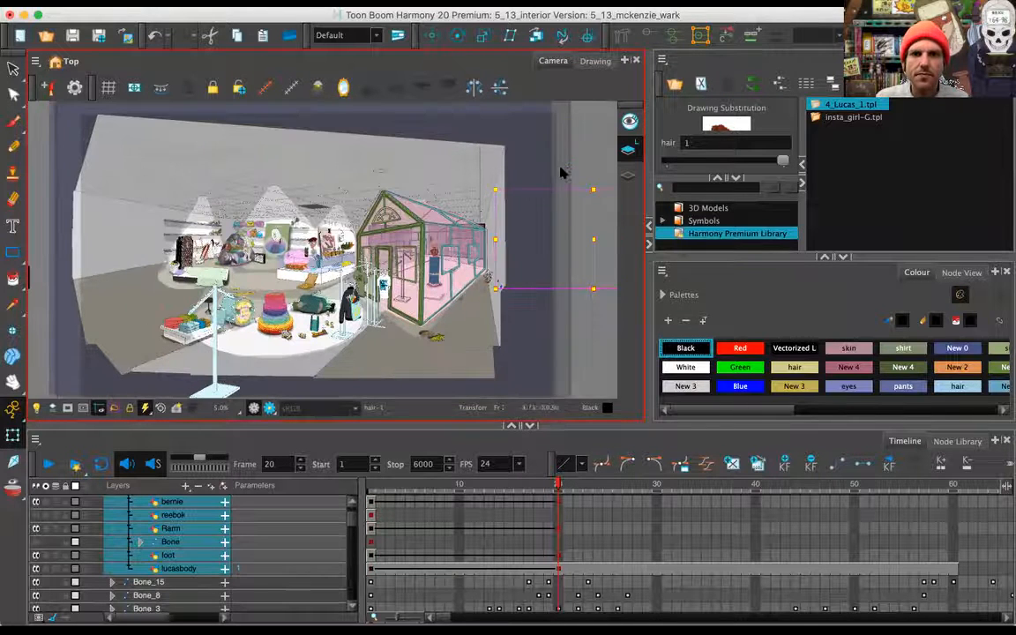
pyautogui.moveTo(564, 158); pyautogui.dragTo(538, 178)
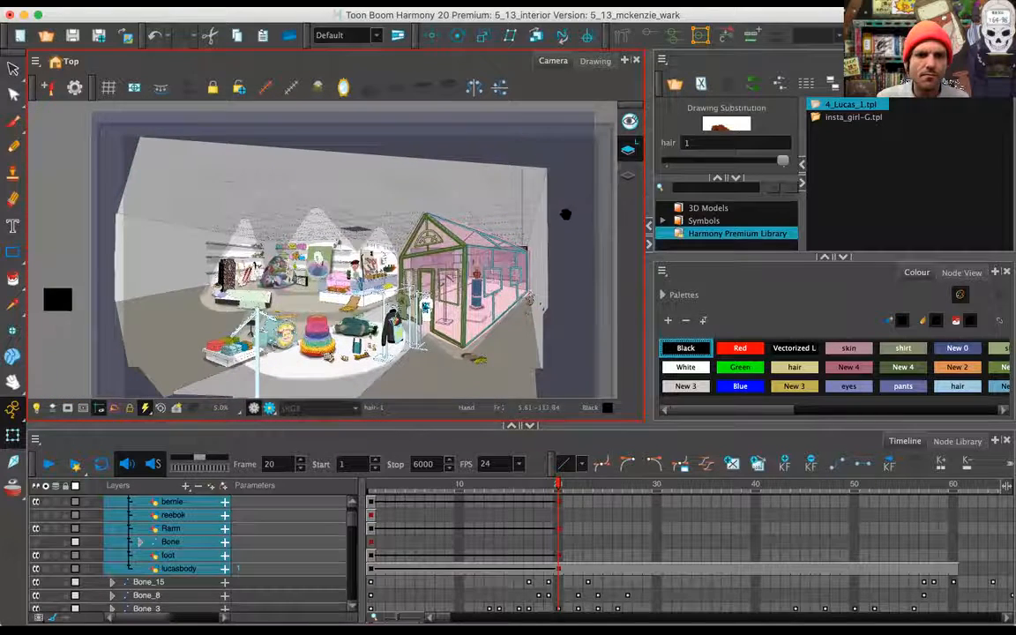
pyautogui.moveTo(565, 214); pyautogui.dragTo(551, 167)
pyautogui.press('2')
pyautogui.press('2')
pyautogui.press('2')
pyautogui.press('2')
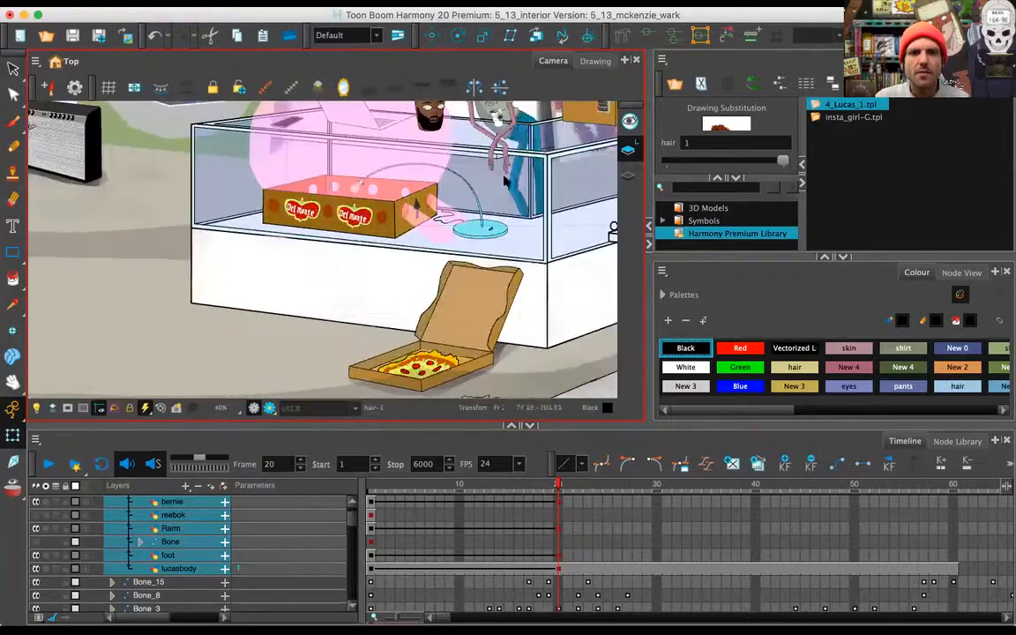
pyautogui.moveTo(521, 132); pyautogui.dragTo(335, 296)
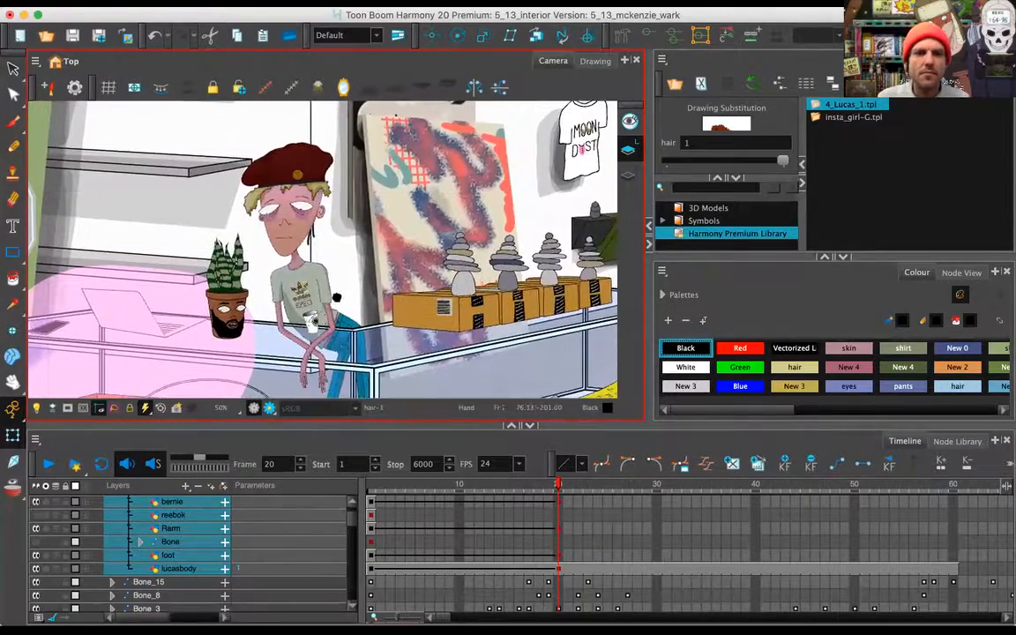
# Collapse the 4_Lucas_1 group in the timeline and delete it from the scene
pyautogui.scroll(3, 351, 505)
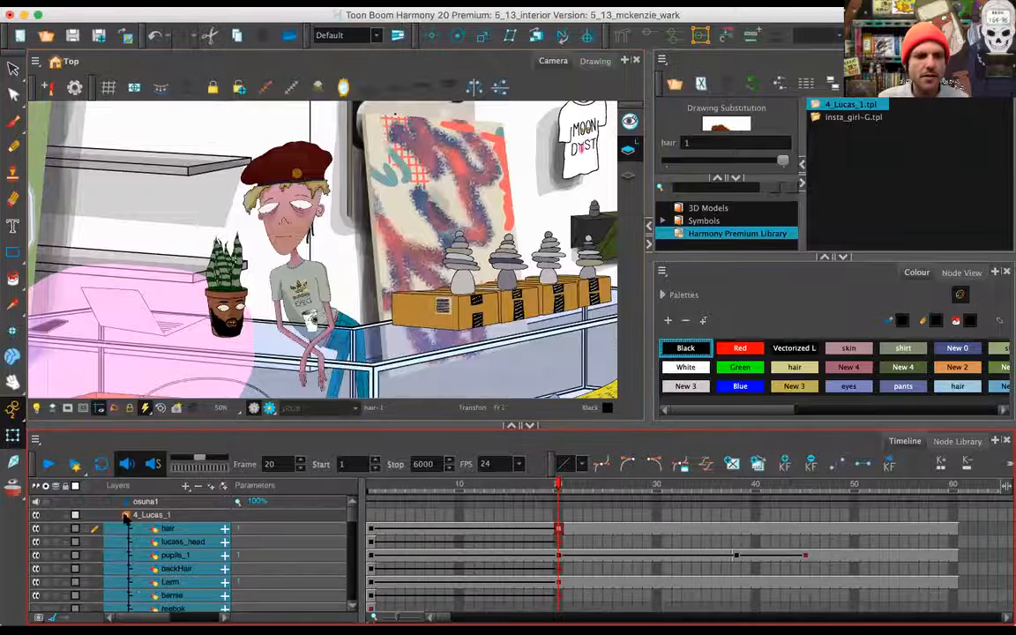
pyautogui.click(126, 516)
pyautogui.click(184, 516)
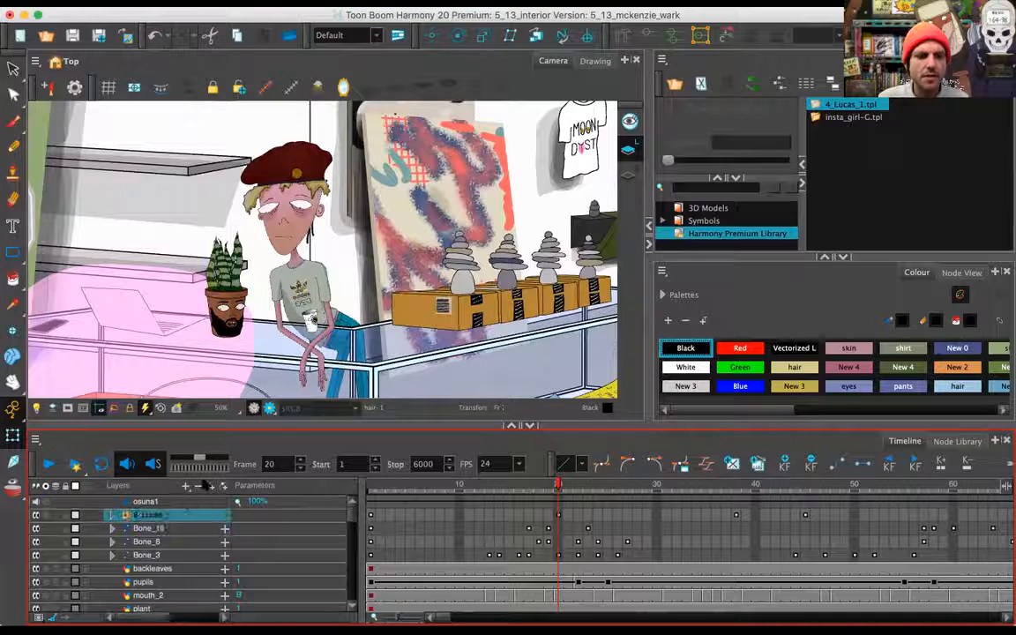
pyautogui.press('Delete')
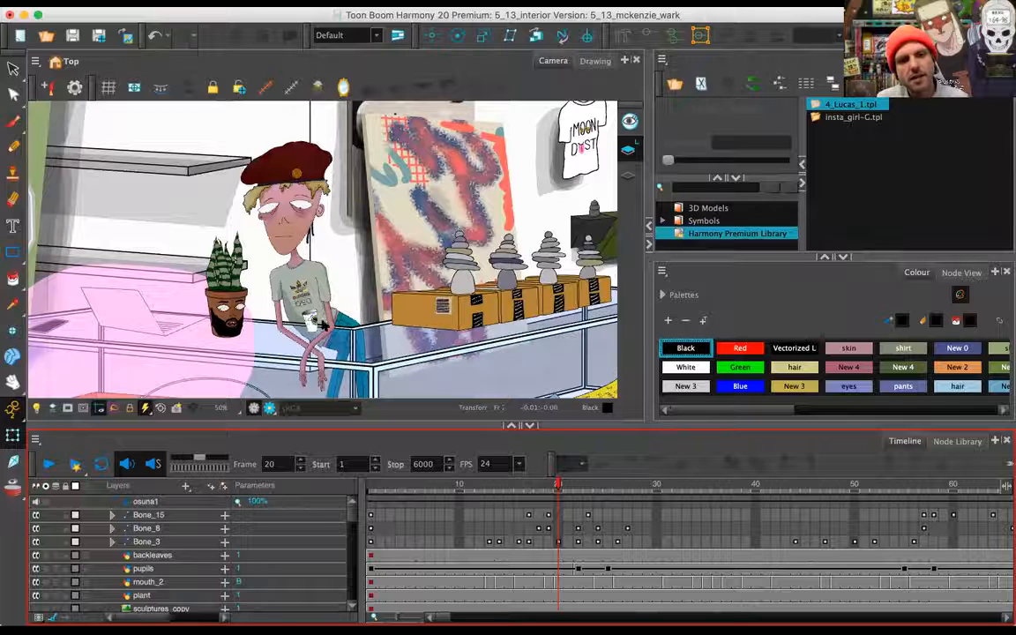
# Select the shirt logo layers in the 4_Jon group one by one, from Drawing_3 through champion and dgLogo to adidas
pyautogui.press('space')
pyautogui.moveTo(366, 322); pyautogui.dragTo(363, 268)
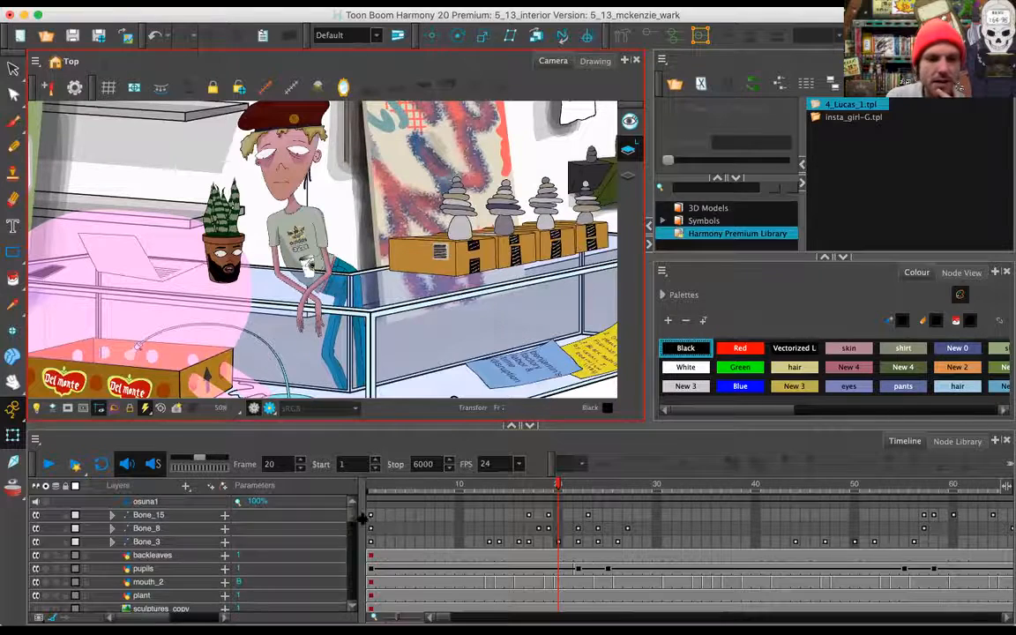
pyautogui.moveTo(351, 518); pyautogui.dragTo(424, 569)
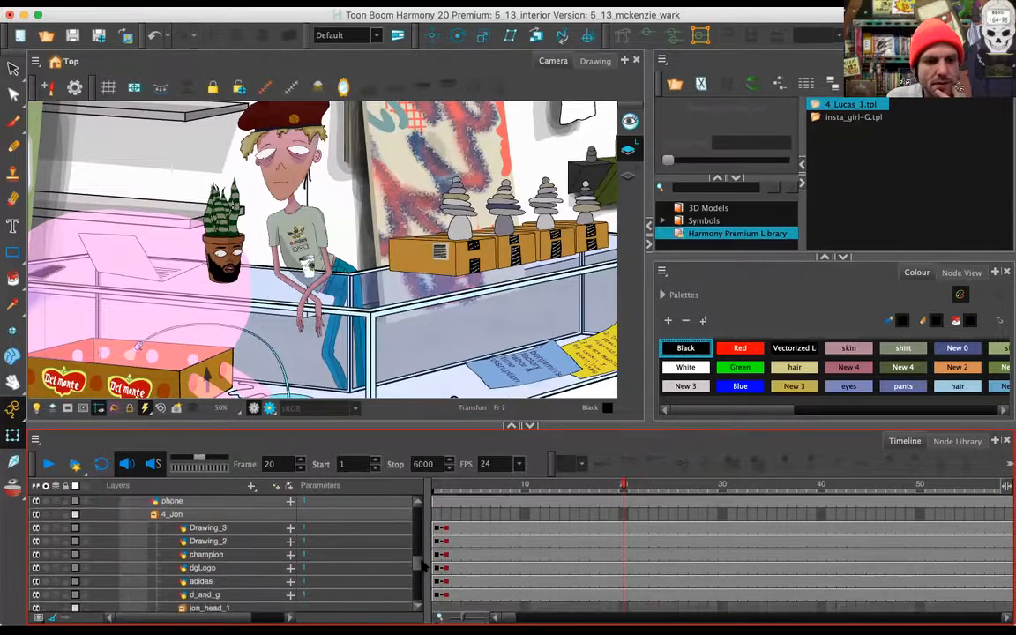
pyautogui.click(235, 529)
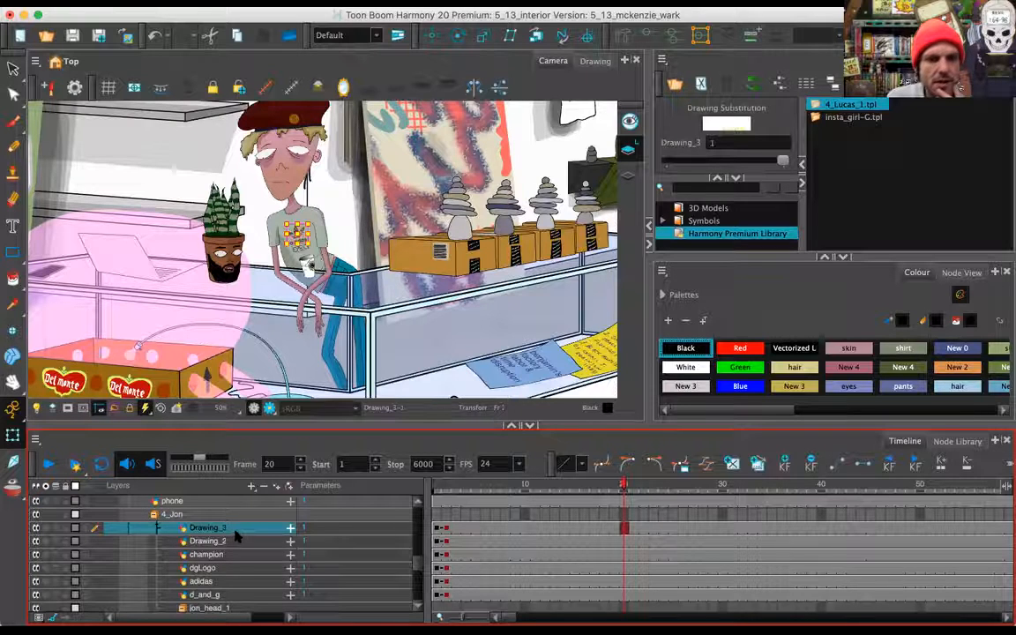
pyautogui.click(238, 542)
pyautogui.click(249, 556)
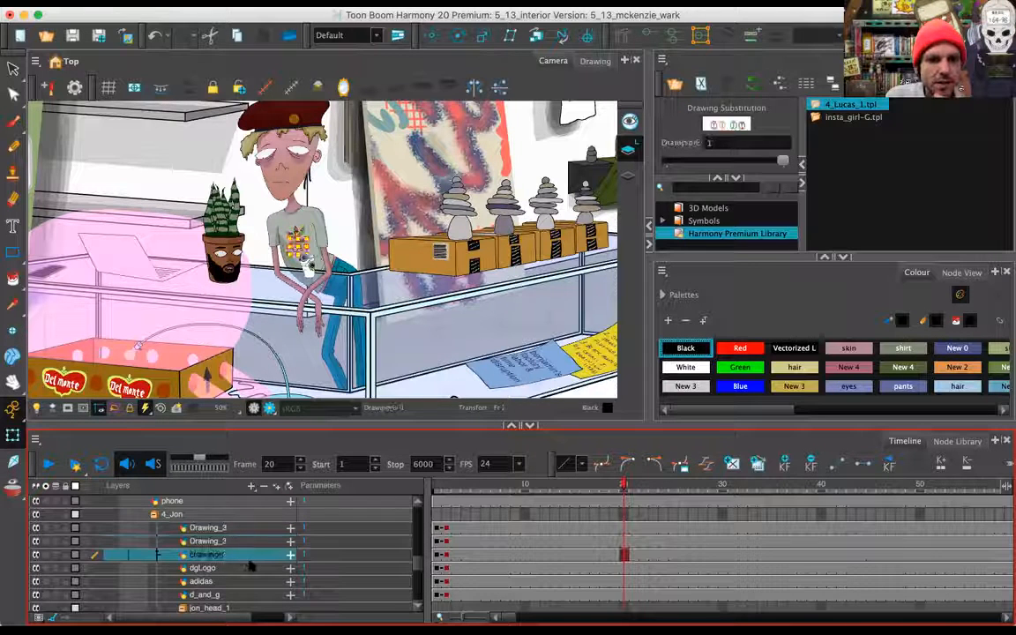
pyautogui.click(252, 569)
pyautogui.click(251, 582)
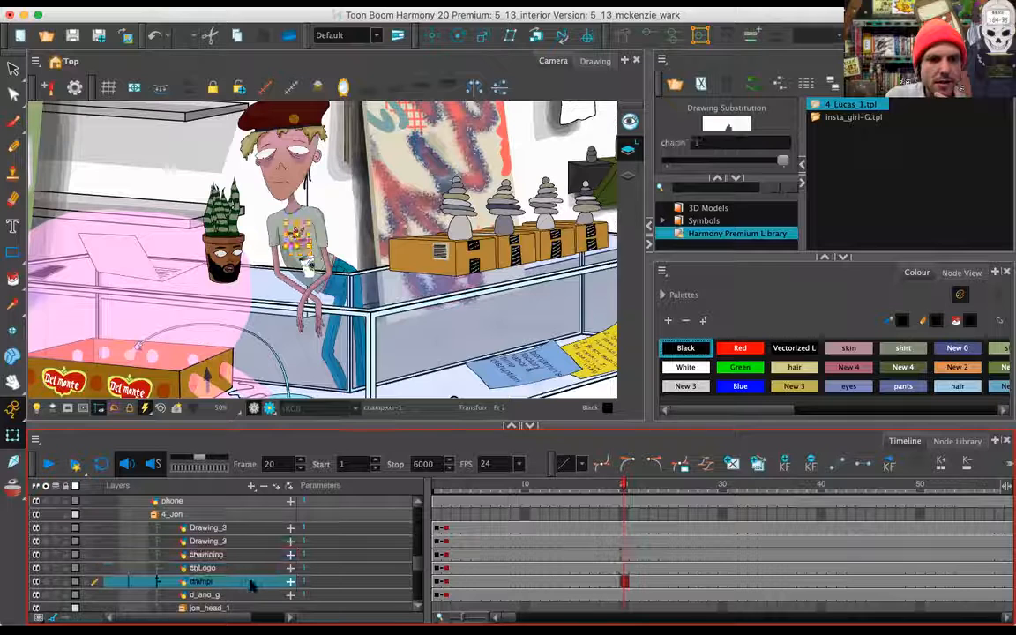
pyautogui.scroll(-2, 264, 578)
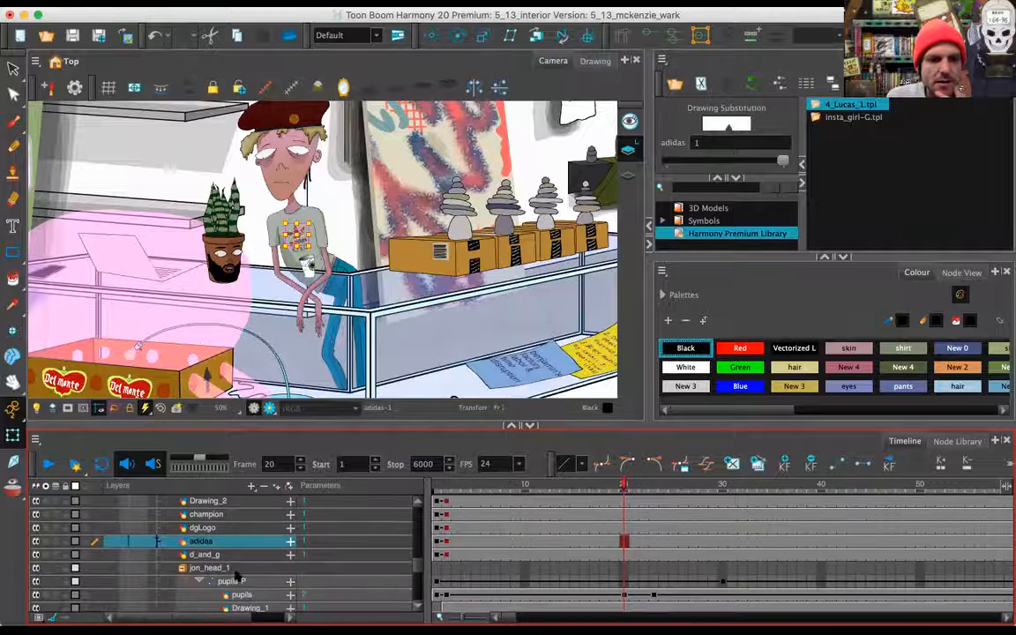
# Select the jon_head_1 group and its pupils and Drawing_1 layers to see which head parts they hold
pyautogui.click(236, 569)
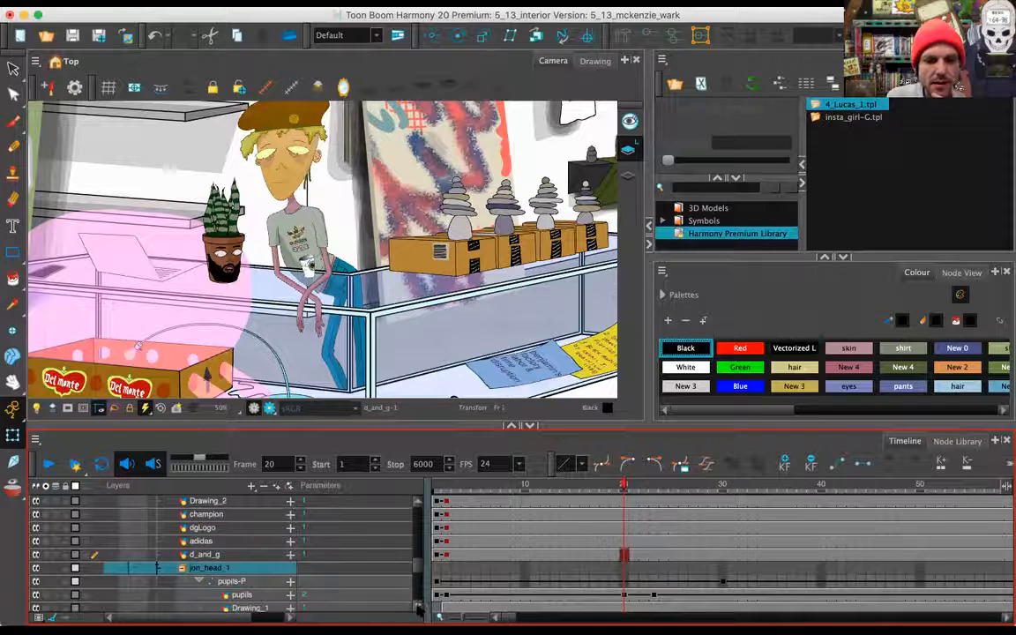
pyautogui.scroll(-4, 379, 551)
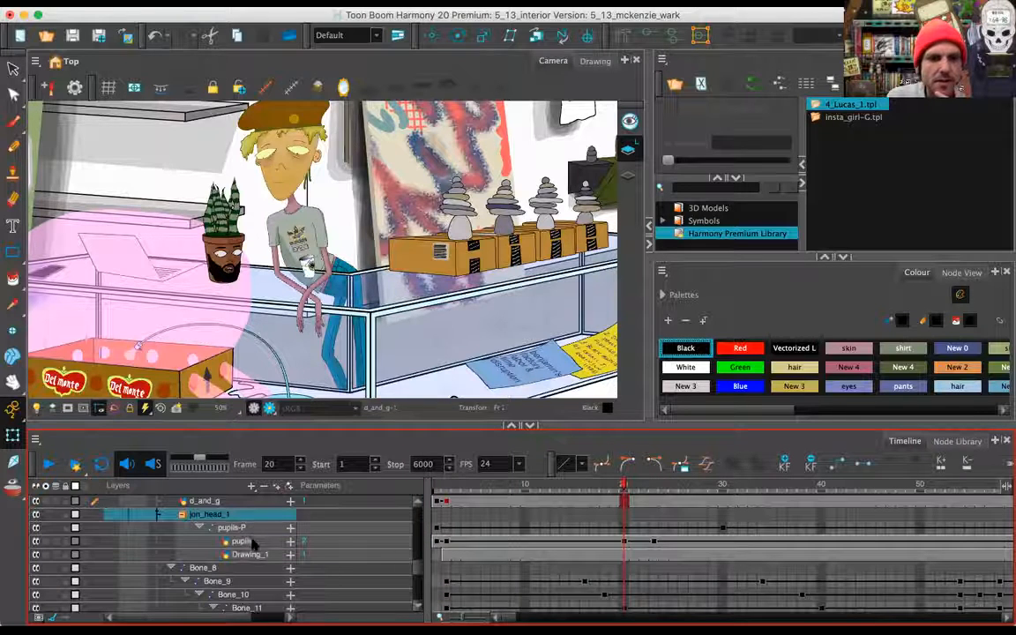
pyautogui.click(253, 541)
pyautogui.click(259, 556)
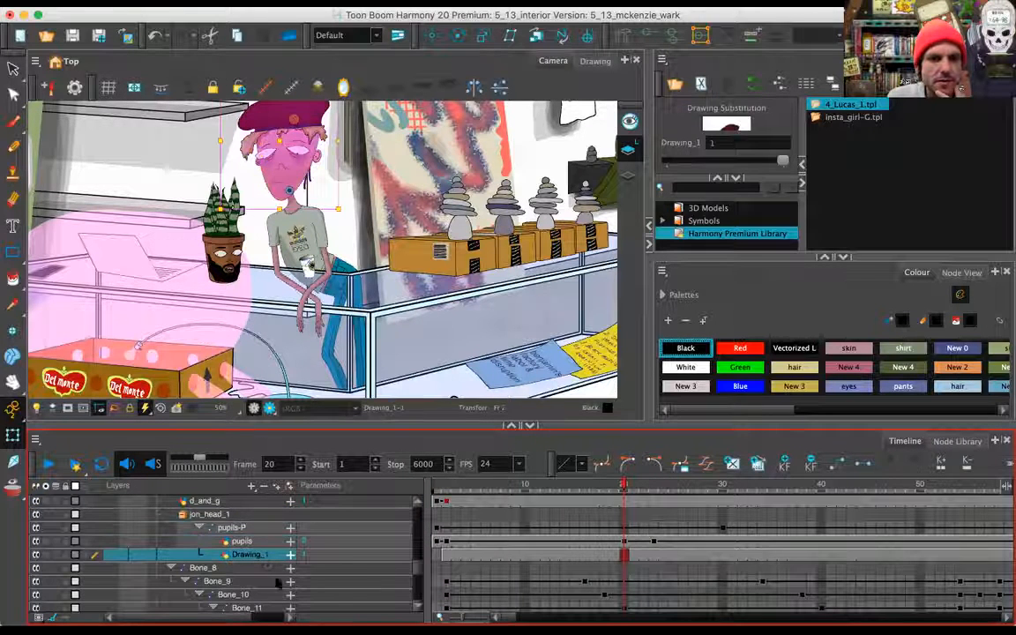
# Select the arm bone chain from Bone_8 down to the newHand drawing to inspect how the hand is rigged
pyautogui.click(304, 568)
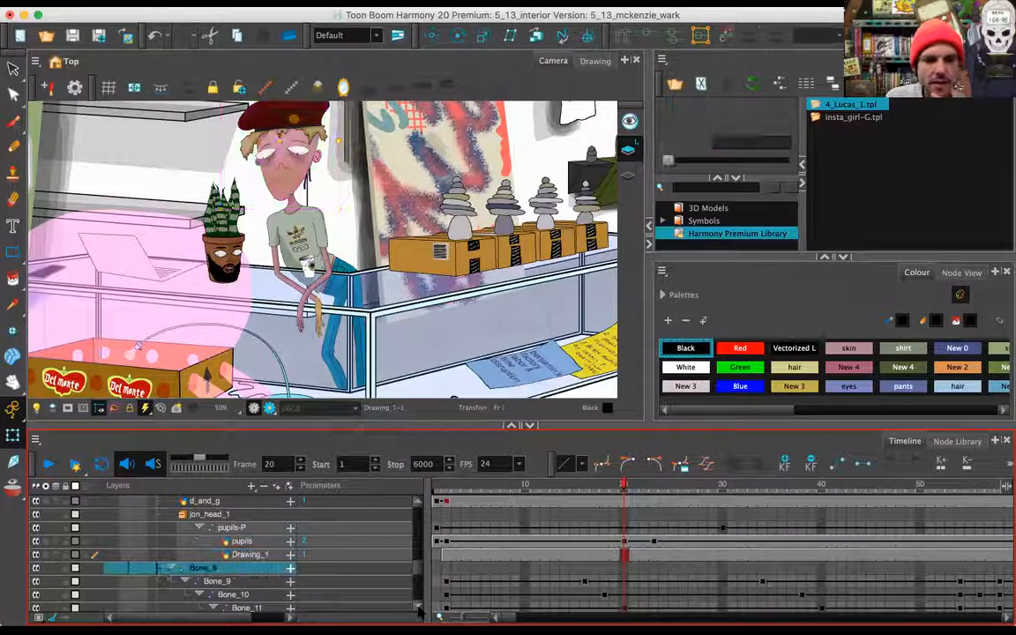
pyautogui.scroll(-3, 420, 611)
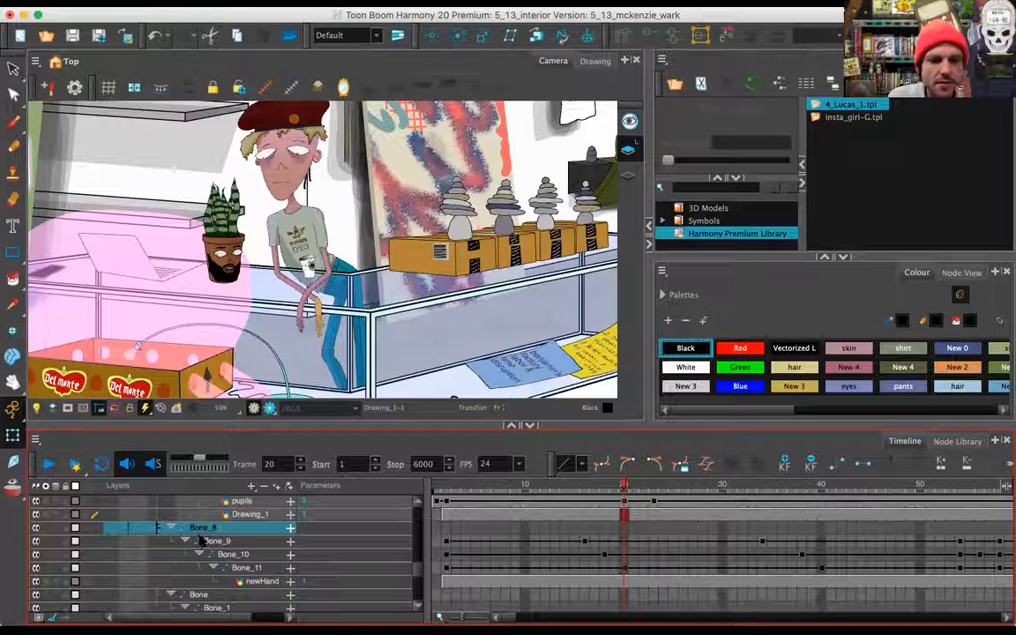
pyautogui.click(217, 543)
pyautogui.click(231, 555)
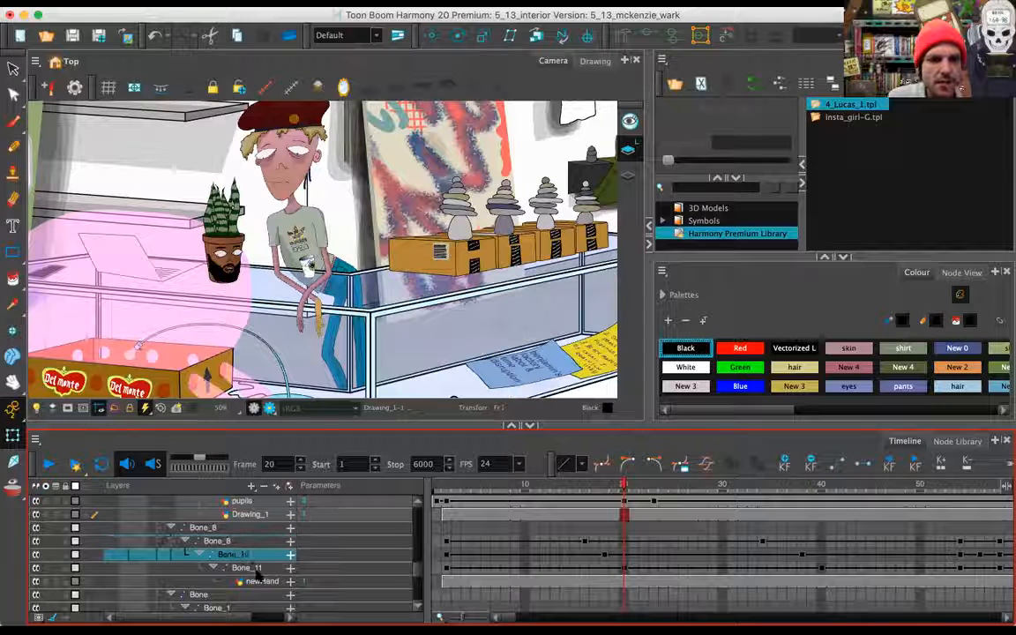
pyautogui.click(257, 571)
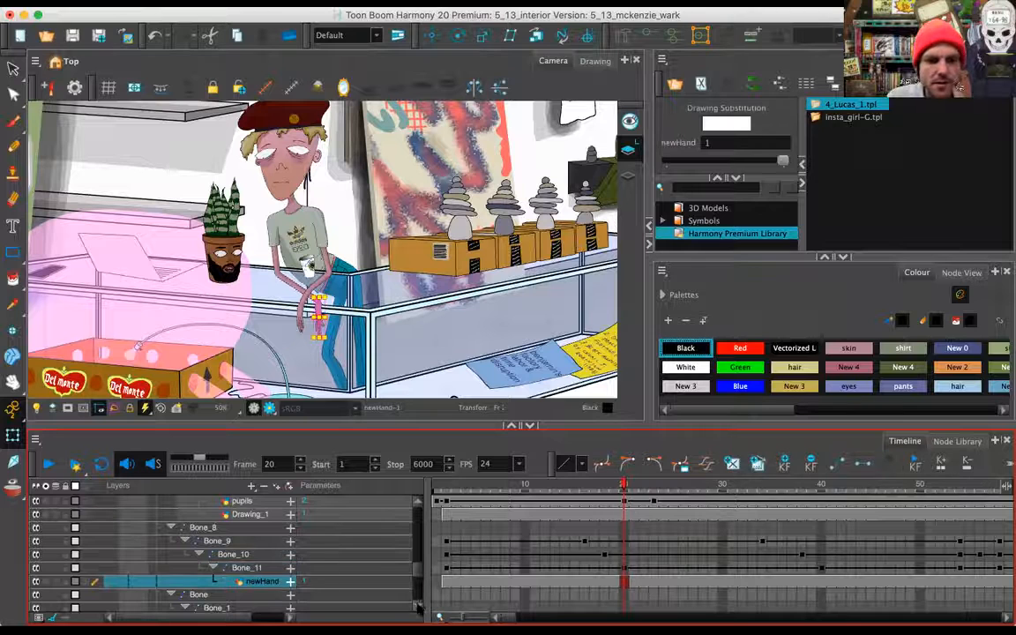
# Select the Lhand and Rhand drawings beneath their bone chains to inspect the character's remaining hand layers
pyautogui.scroll(-5, 379, 540)
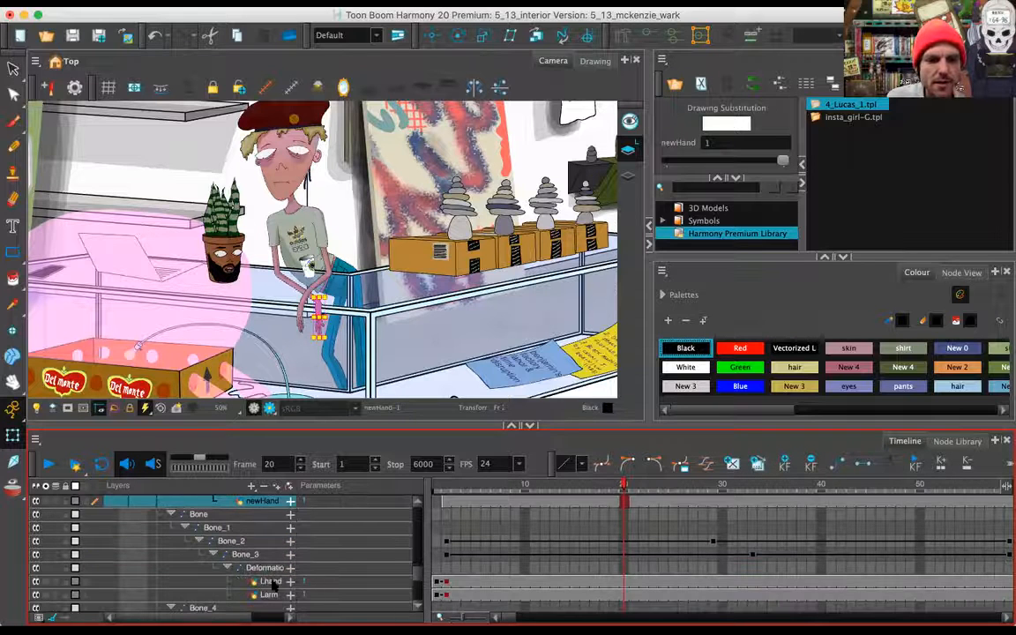
pyautogui.click(269, 582)
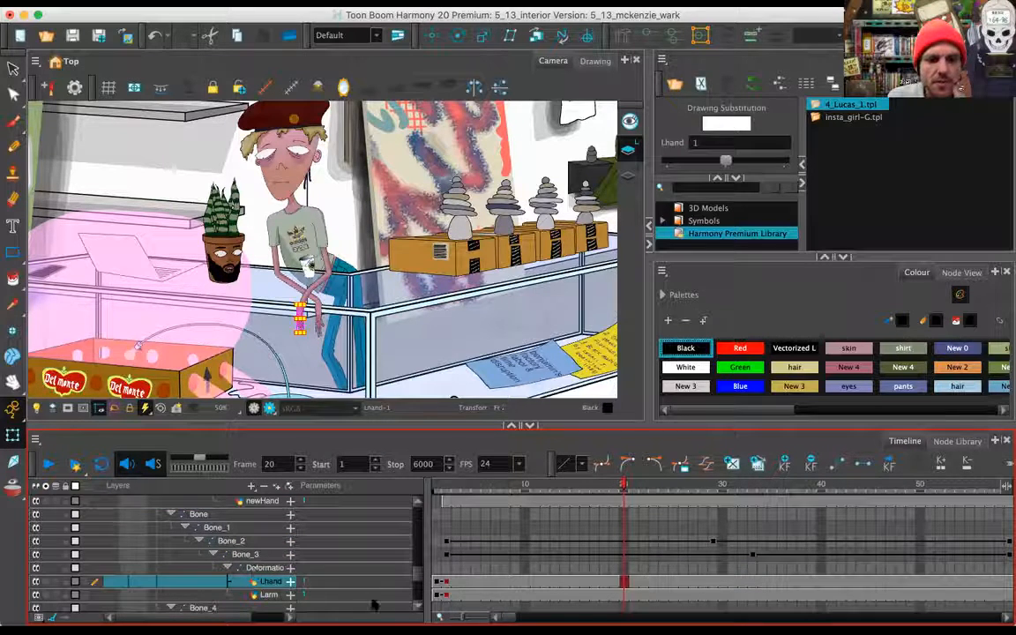
pyautogui.scroll(-3, 265, 564)
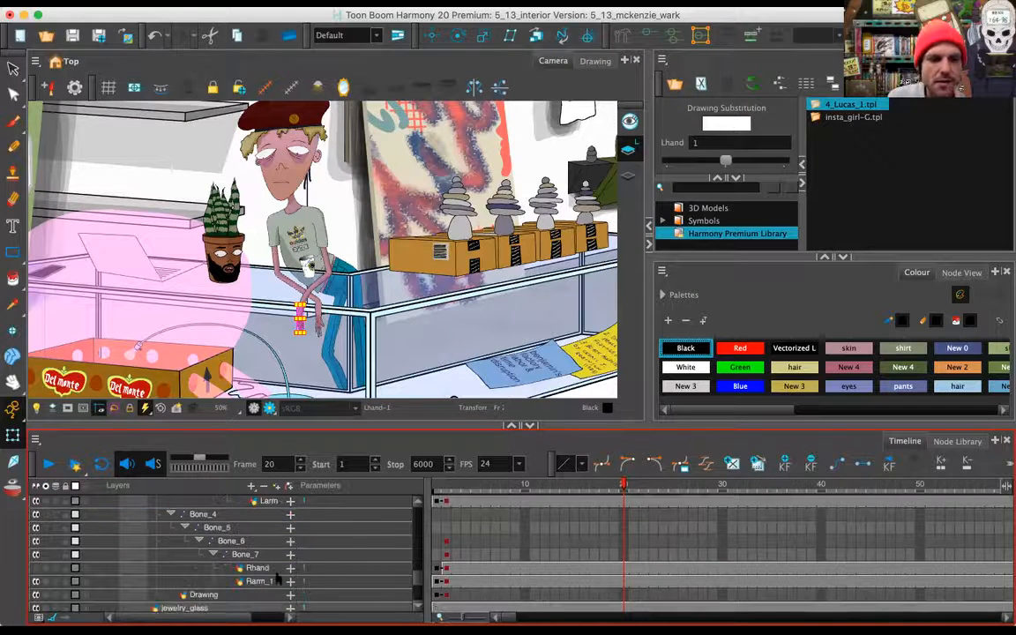
pyautogui.click(261, 569)
pyautogui.scroll(-2, 265, 556)
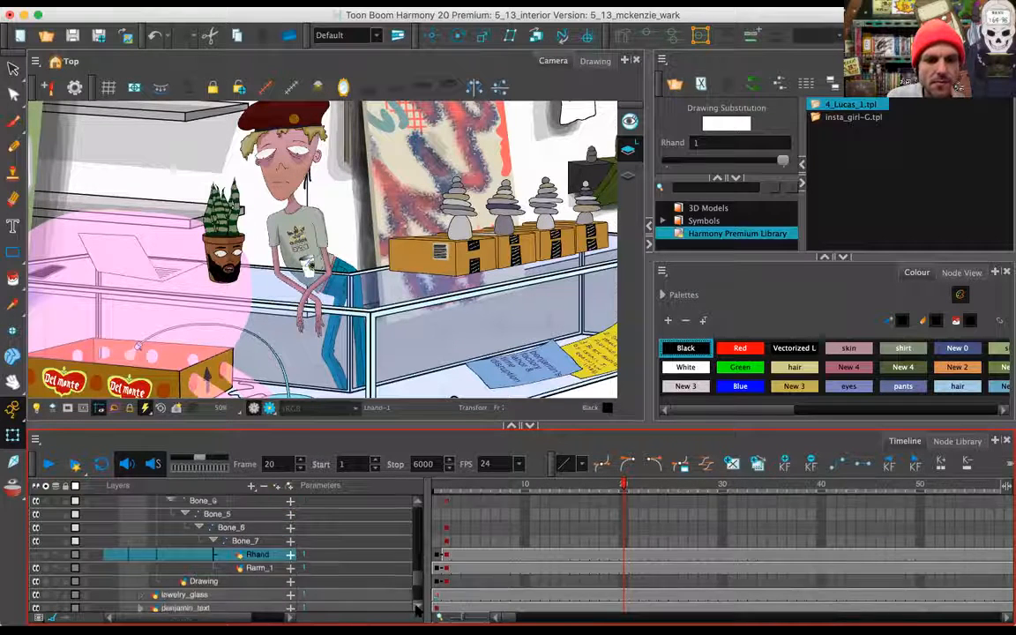
# Select the jewelry_glass layer and the body layer below it to examine how the counter overlaps the character
pyautogui.click(221, 554)
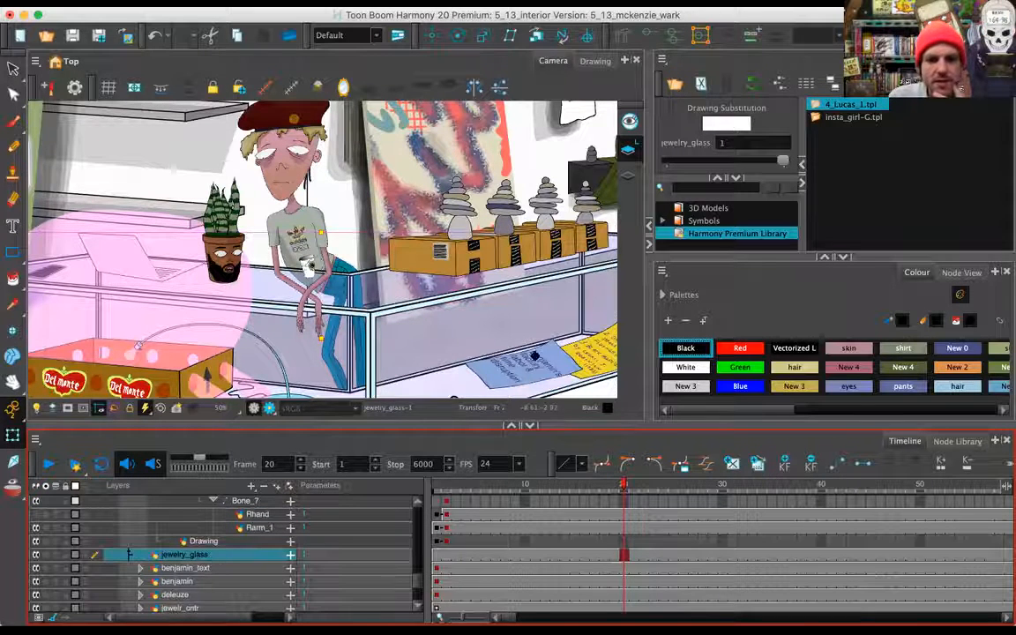
pyautogui.scroll(-3, 388, 546)
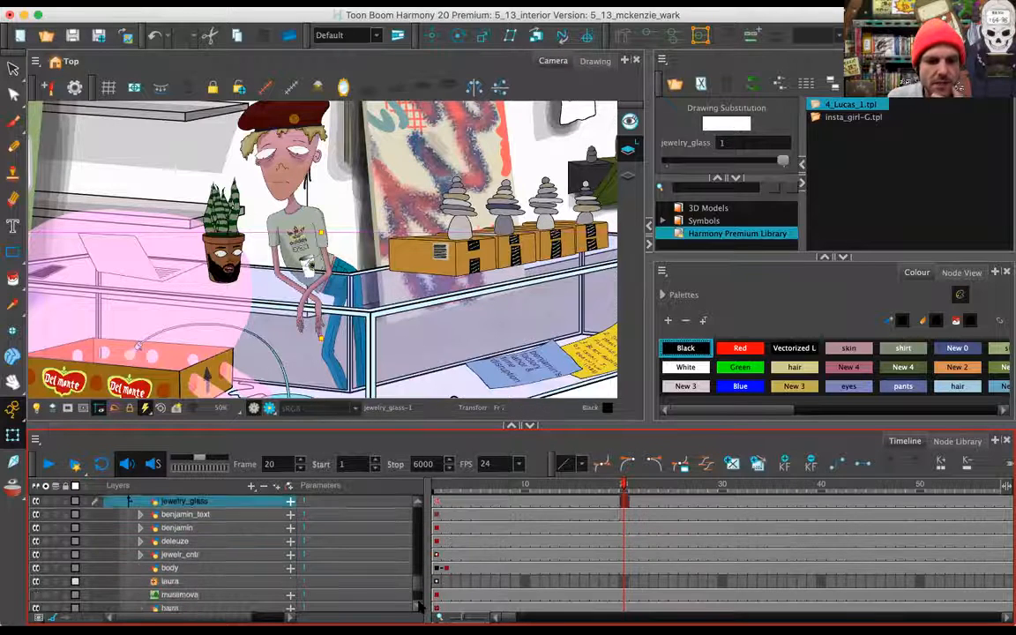
pyautogui.click(183, 556)
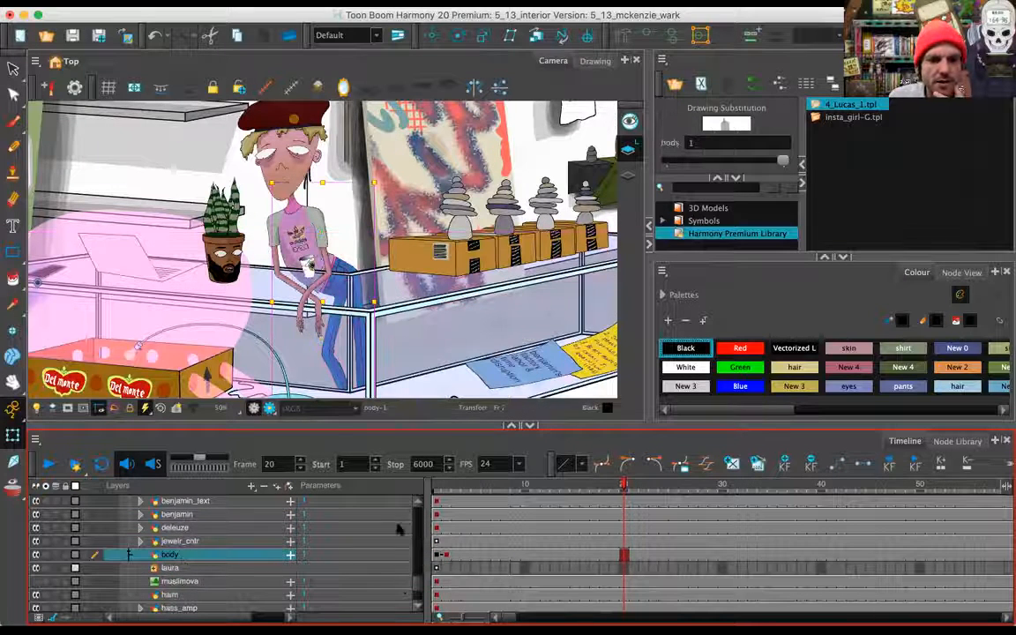
pyautogui.scroll(2, 190, 581)
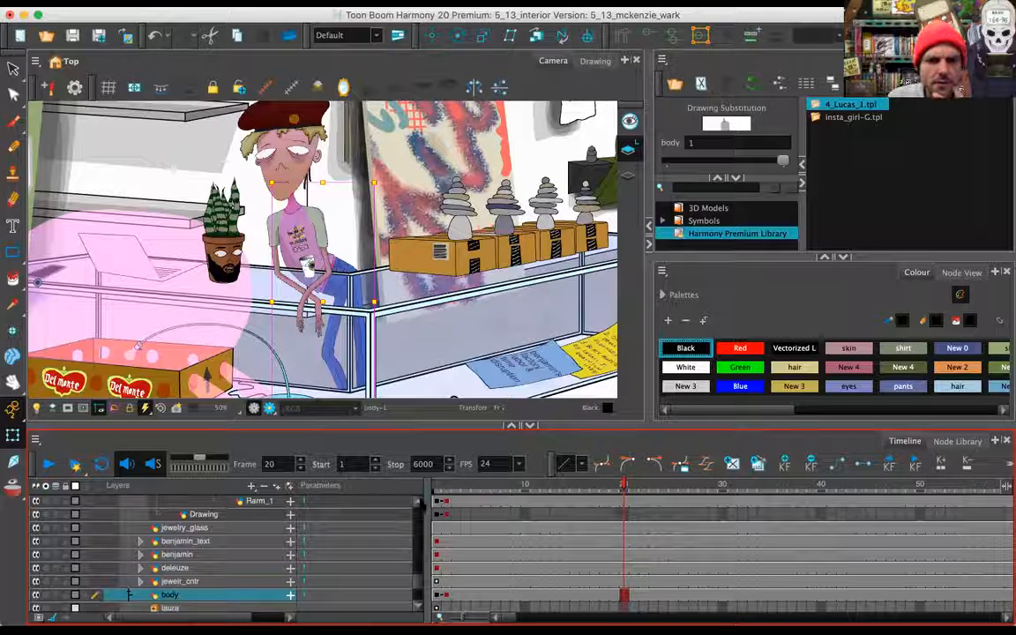
pyautogui.click(418, 502)
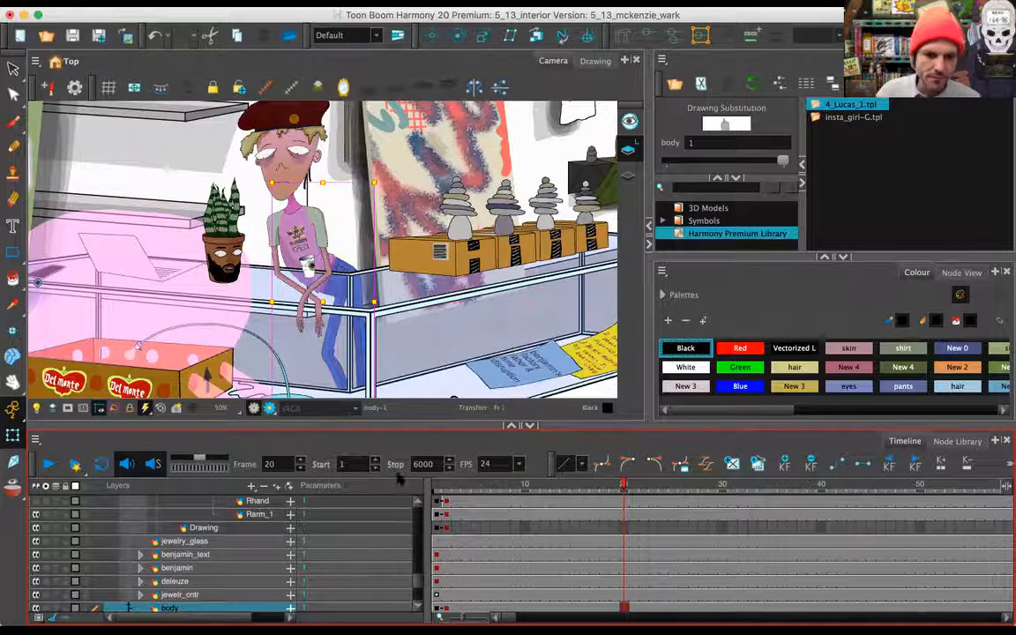
# Add a vector drawing layer named xxxdf directly above the jewelry_glass layer
pyautogui.click(219, 540)
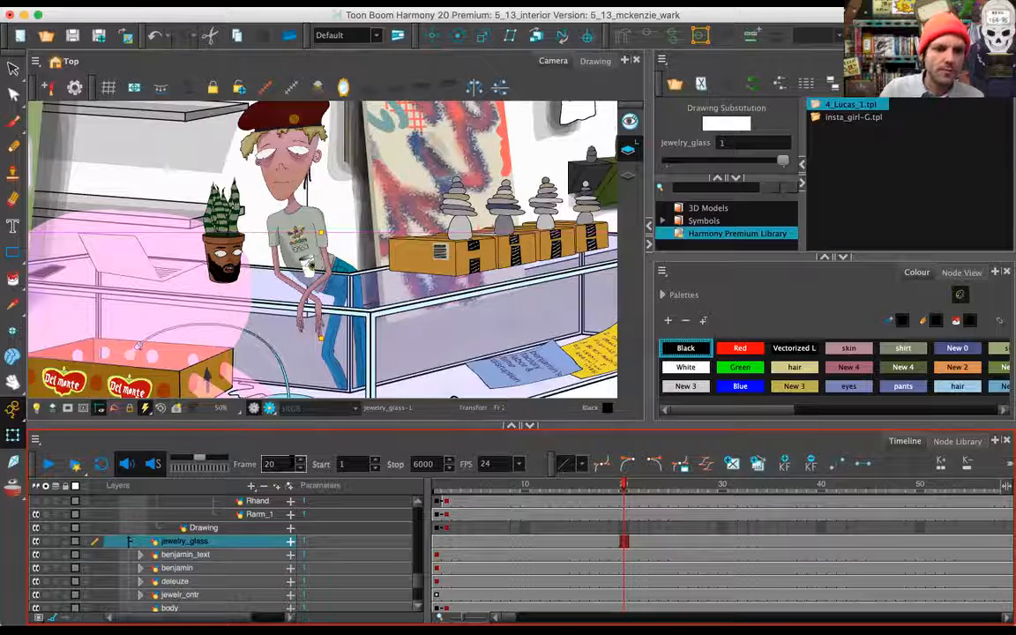
pyautogui.click(251, 486)
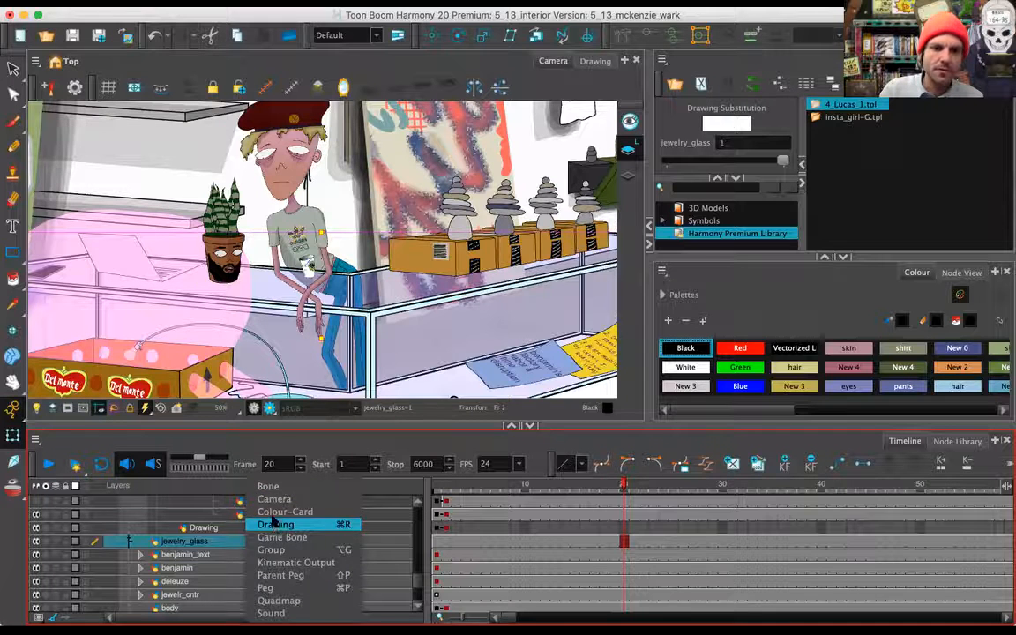
pyautogui.click(275, 524)
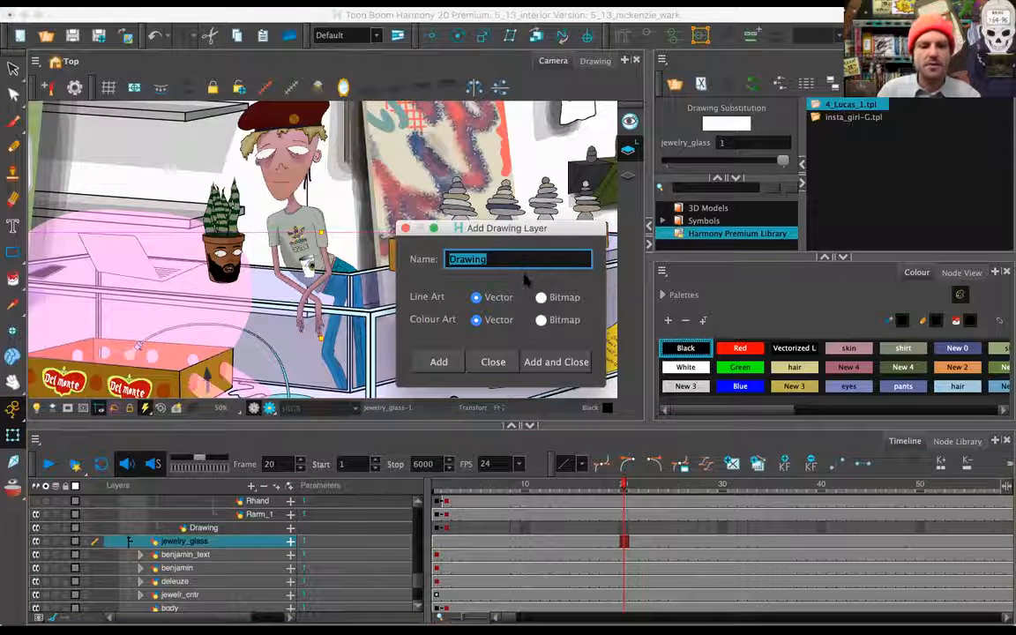
pyautogui.write('xxx,')
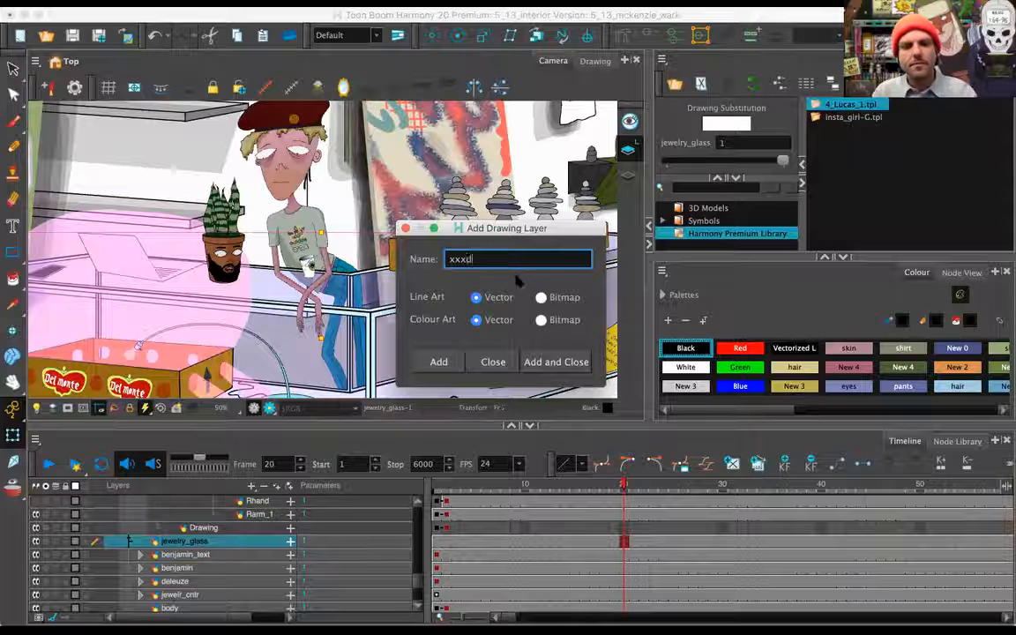
pyautogui.write('f')
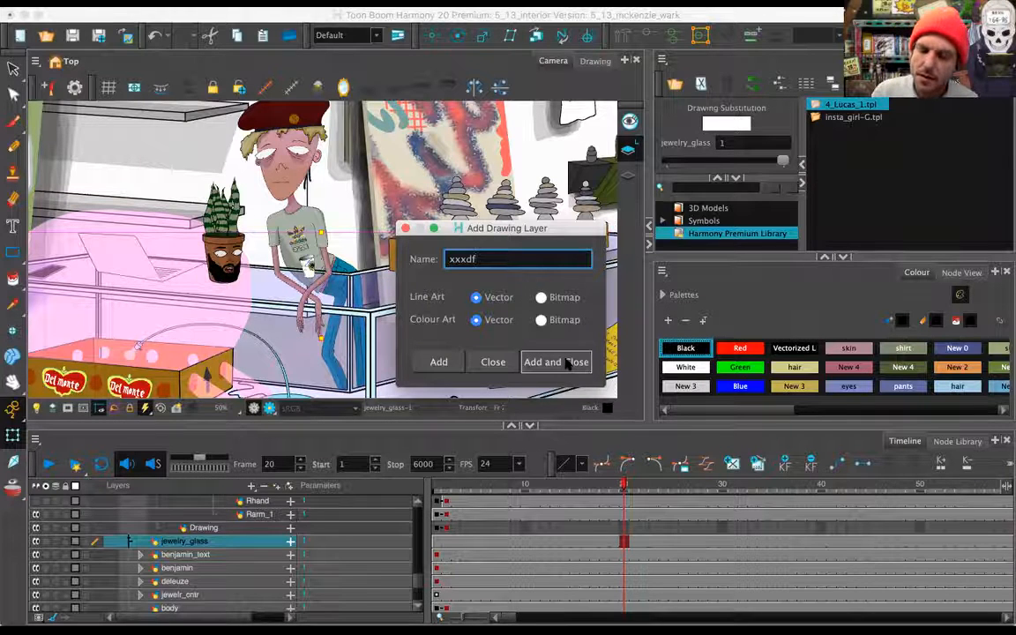
pyautogui.click(555, 362)
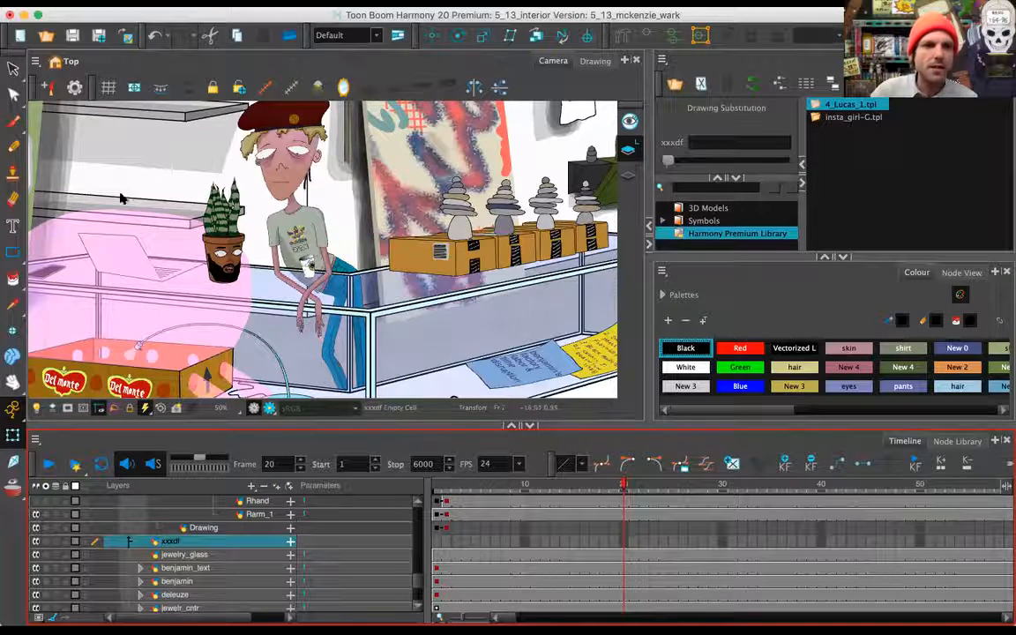
# Set the brush colour to Red and turn on the light table, undoing the test scribbles over the stone sculptures
pyautogui.click(740, 348)
pyautogui.moveTo(468, 177); pyautogui.dragTo(451, 279)
pyautogui.hotkey('ctrl', 'z')
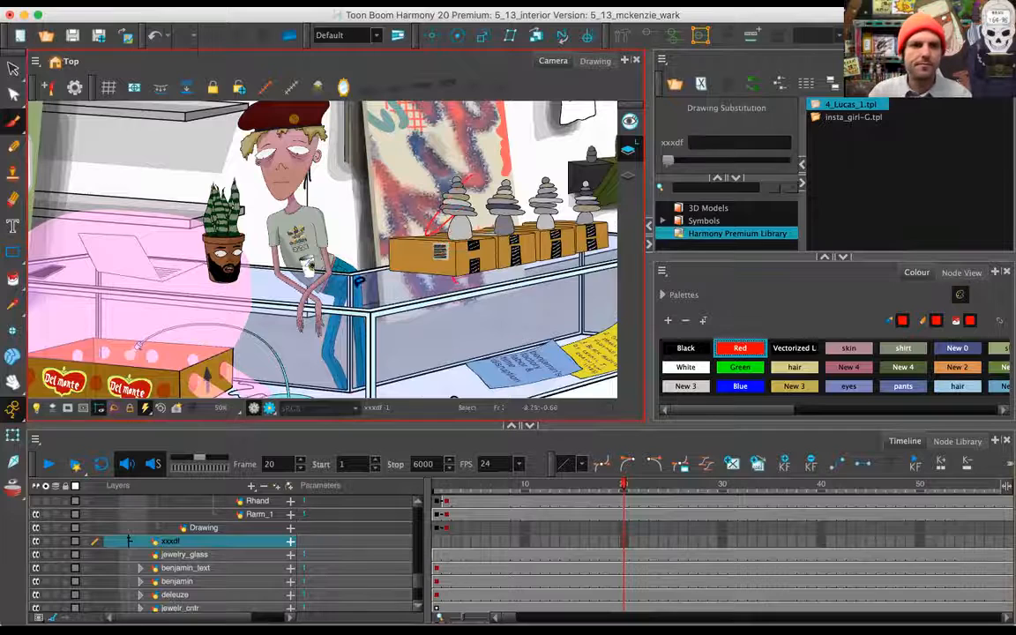
pyautogui.hotkey('shift', 'l')
pyautogui.moveTo(489, 164); pyautogui.dragTo(477, 299)
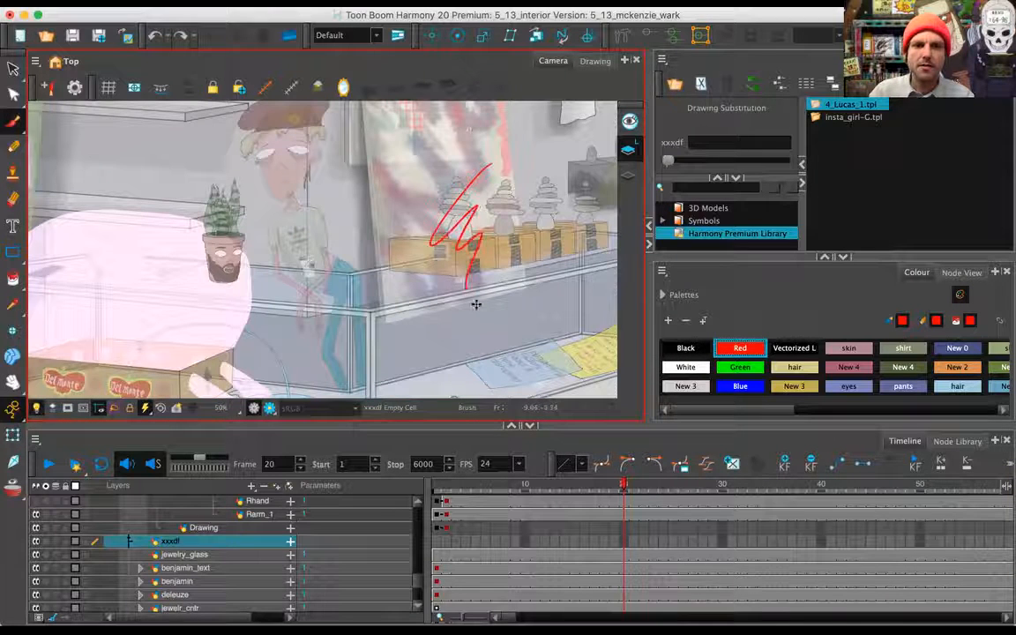
pyautogui.hotkey('ctrl', 'z')
# Sketch the new figure's shoulders, torso and both outstretched arms in red in front of the counter
pyautogui.moveTo(442, 251)
pyautogui.mouseDown()
pyautogui.moveTo(424, 305)
pyautogui.moveTo(410, 282)
pyautogui.mouseUp()
pyautogui.moveTo(347, 228)
pyautogui.mouseDown()
pyautogui.moveTo(413, 198)
pyautogui.moveTo(399, 201)
pyautogui.moveTo(404, 222)
pyautogui.moveTo(354, 223)
pyautogui.mouseUp()
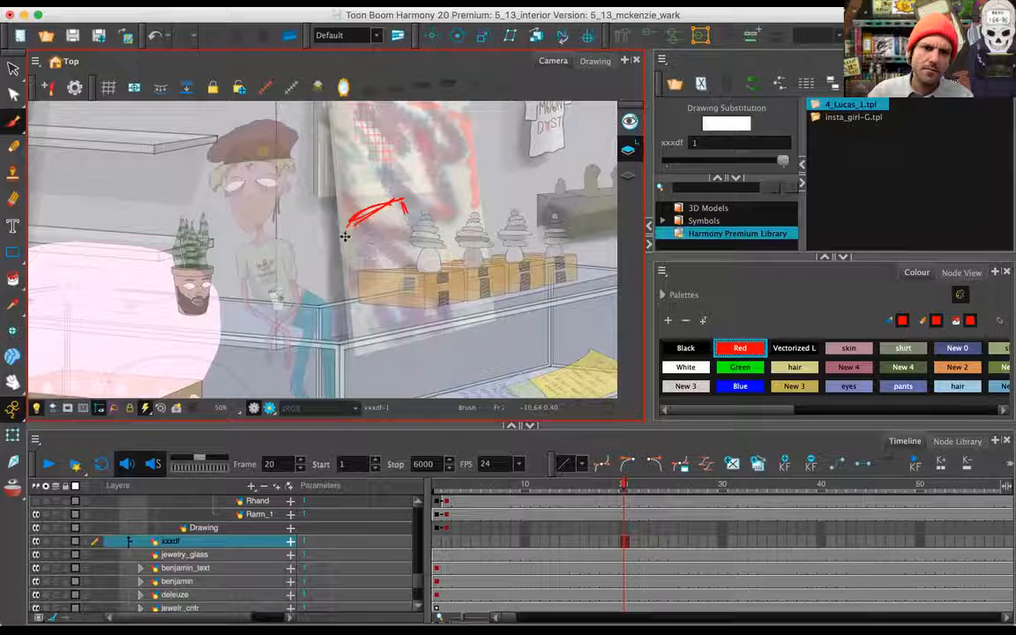
pyautogui.moveTo(345, 222)
pyautogui.mouseDown()
pyautogui.moveTo(339, 271)
pyautogui.moveTo(301, 322)
pyautogui.mouseUp()
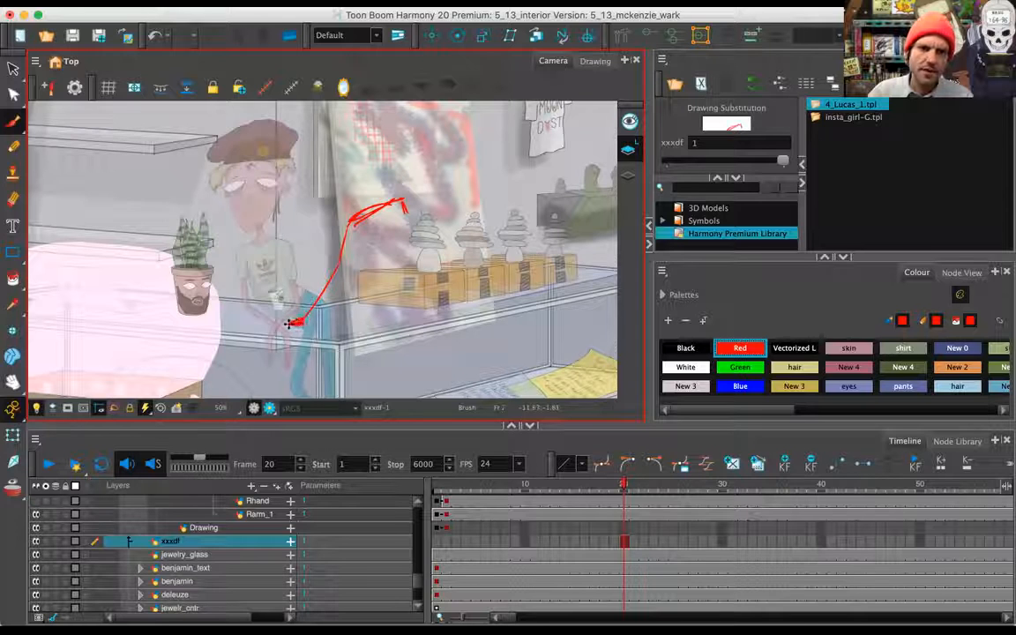
pyautogui.moveTo(399, 205); pyautogui.dragTo(414, 269)
pyautogui.moveTo(363, 238)
pyautogui.mouseDown()
pyautogui.moveTo(370, 268)
pyautogui.moveTo(358, 261)
pyautogui.moveTo(406, 283)
pyautogui.moveTo(384, 296)
pyautogui.moveTo(414, 284)
pyautogui.mouseUp()
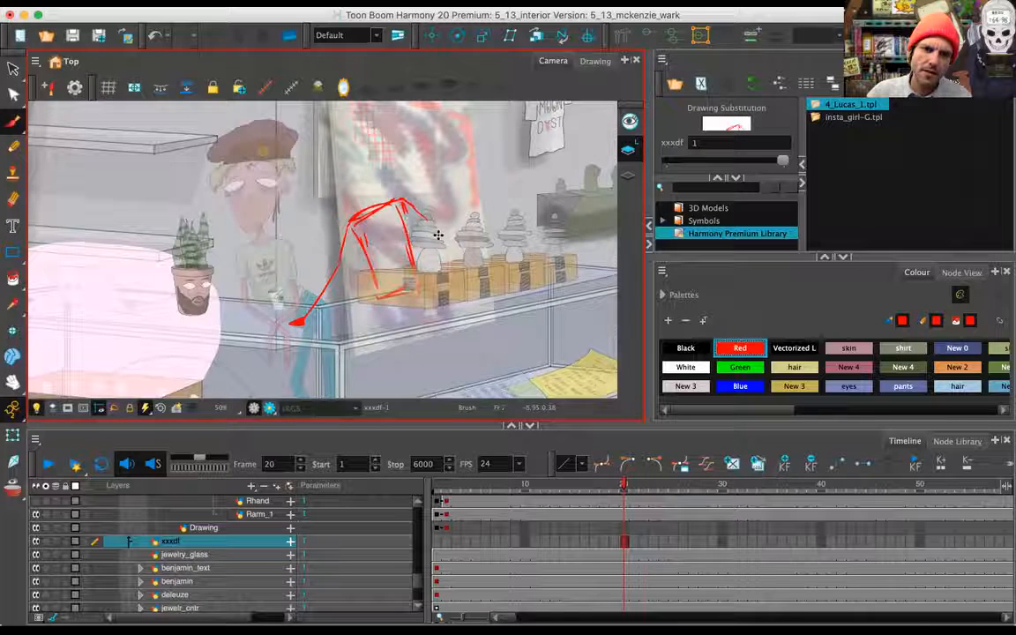
pyautogui.moveTo(392, 201)
pyautogui.mouseDown()
pyautogui.moveTo(404, 227)
pyautogui.moveTo(482, 270)
pyautogui.mouseUp()
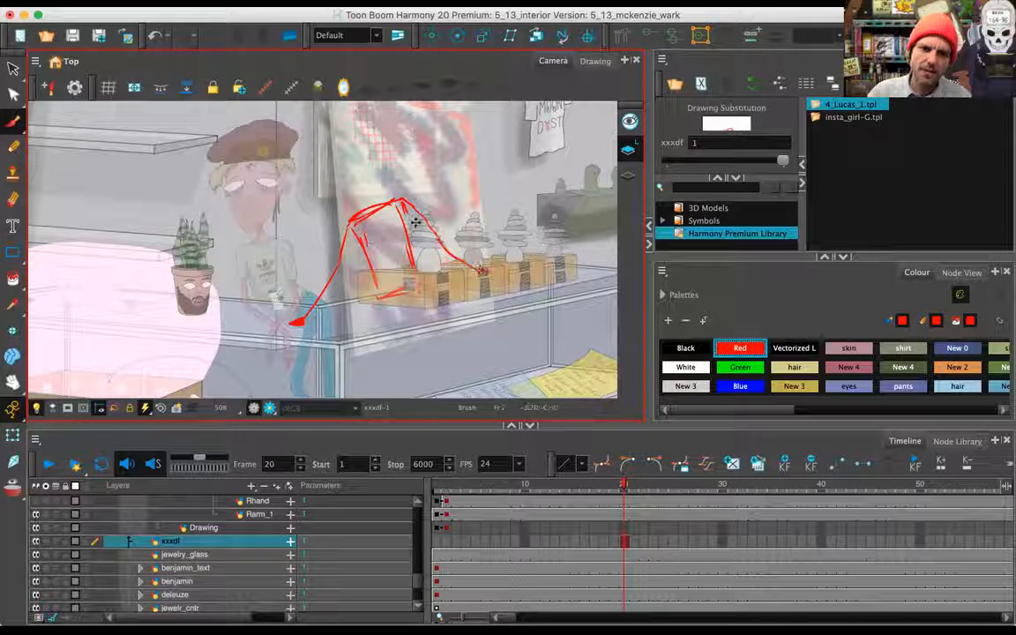
# Sketch the figure's two legs and feet in red, reaching down past the lower edge of the counter glass
pyautogui.moveTo(390, 314)
pyautogui.mouseDown()
pyautogui.moveTo(340, 206)
pyautogui.moveTo(331, 220)
pyautogui.moveTo(329, 208)
pyautogui.moveTo(338, 340)
pyautogui.mouseUp()
pyautogui.moveTo(369, 225); pyautogui.dragTo(386, 323)
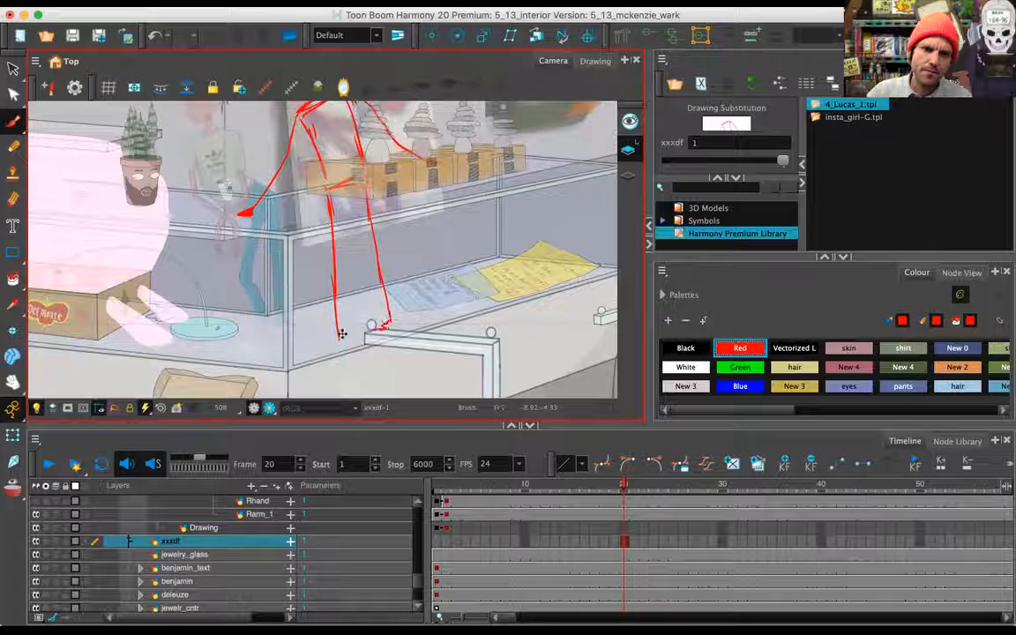
pyautogui.moveTo(338, 331); pyautogui.dragTo(413, 291)
pyautogui.moveTo(314, 336)
pyautogui.mouseDown()
pyautogui.moveTo(332, 331)
pyautogui.moveTo(328, 346)
pyautogui.moveTo(342, 332)
pyautogui.mouseUp()
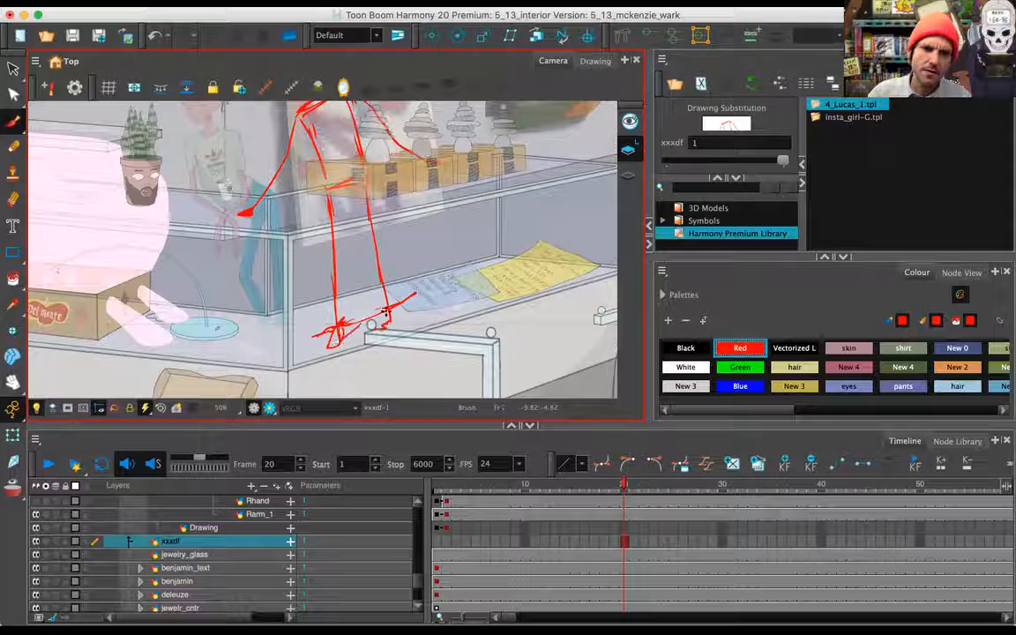
pyautogui.moveTo(411, 317)
pyautogui.mouseDown()
pyautogui.moveTo(366, 317)
pyautogui.moveTo(363, 350)
pyautogui.moveTo(345, 284)
pyautogui.moveTo(349, 332)
pyautogui.mouseUp()
pyautogui.moveTo(365, 277); pyautogui.dragTo(387, 378)
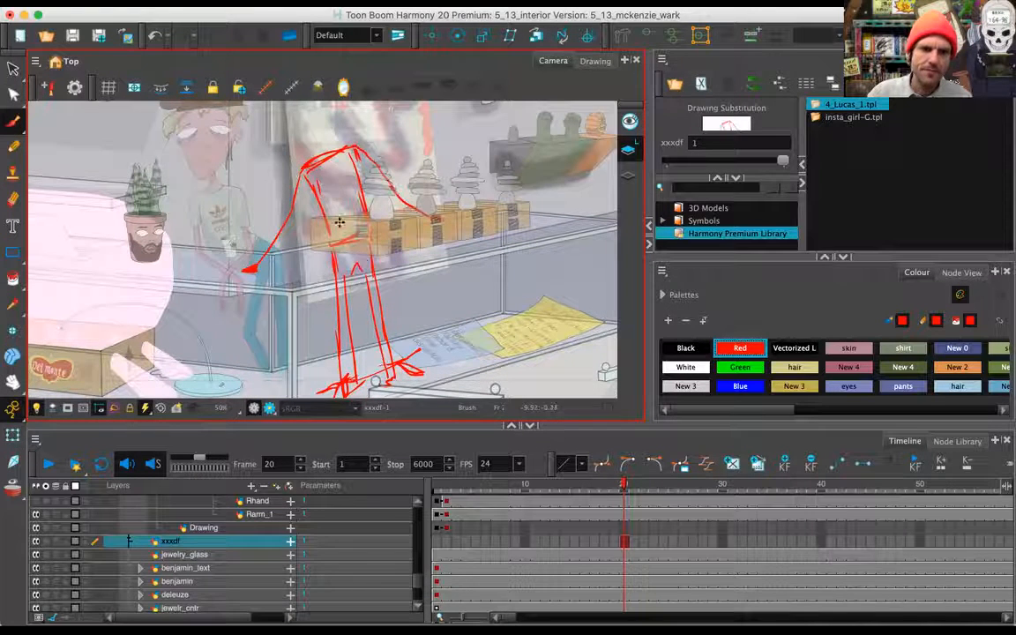
# Sketch the figure's oval head, face guidelines, hair and neck in red above the shoulders
pyautogui.scroll(5, 368, 211)
pyautogui.moveTo(350, 177)
pyautogui.mouseDown()
pyautogui.moveTo(323, 135)
pyautogui.moveTo(364, 179)
pyautogui.moveTo(336, 176)
pyautogui.moveTo(333, 119)
pyautogui.moveTo(349, 185)
pyautogui.moveTo(334, 125)
pyautogui.moveTo(335, 174)
pyautogui.moveTo(334, 122)
pyautogui.moveTo(334, 153)
pyautogui.moveTo(350, 142)
pyautogui.moveTo(308, 165)
pyautogui.moveTo(300, 142)
pyautogui.moveTo(329, 136)
pyautogui.moveTo(348, 157)
pyautogui.mouseUp()
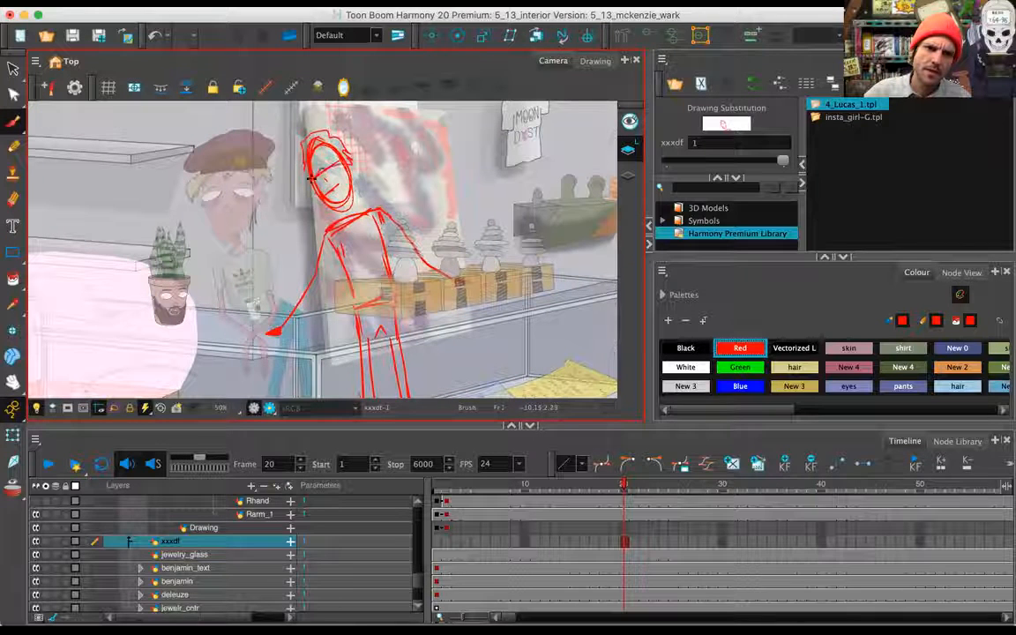
pyautogui.moveTo(328, 204)
pyautogui.mouseDown()
pyautogui.moveTo(323, 178)
pyautogui.moveTo(341, 193)
pyautogui.moveTo(327, 201)
pyautogui.mouseUp()
pyautogui.moveTo(414, 289); pyautogui.dragTo(460, 266)
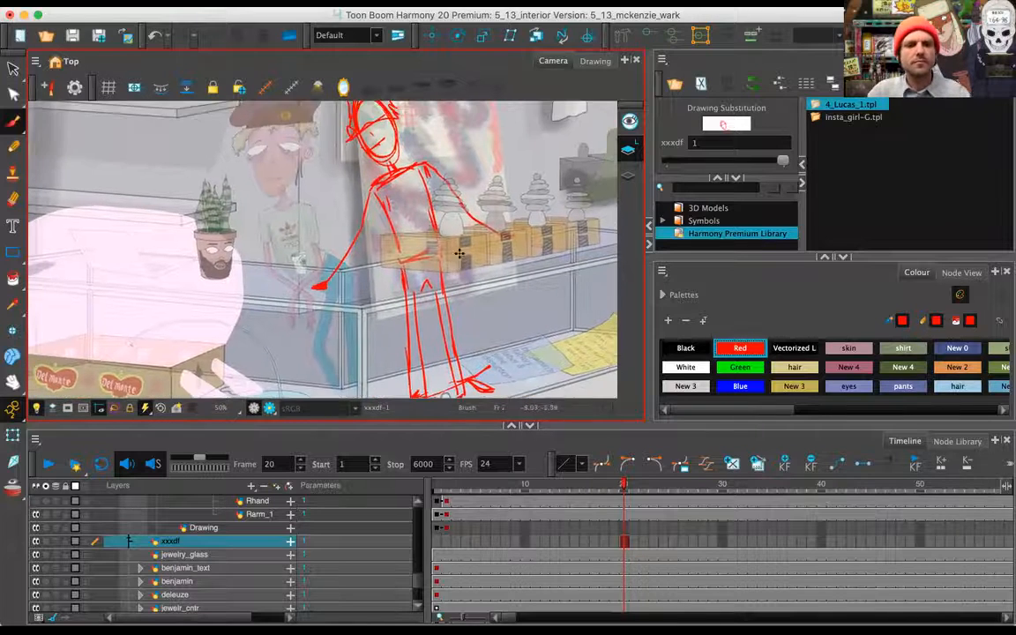
# Add a vector drawing layer named head directly above the xxxdf sketch layer
pyautogui.press('1')
pyautogui.press('1')
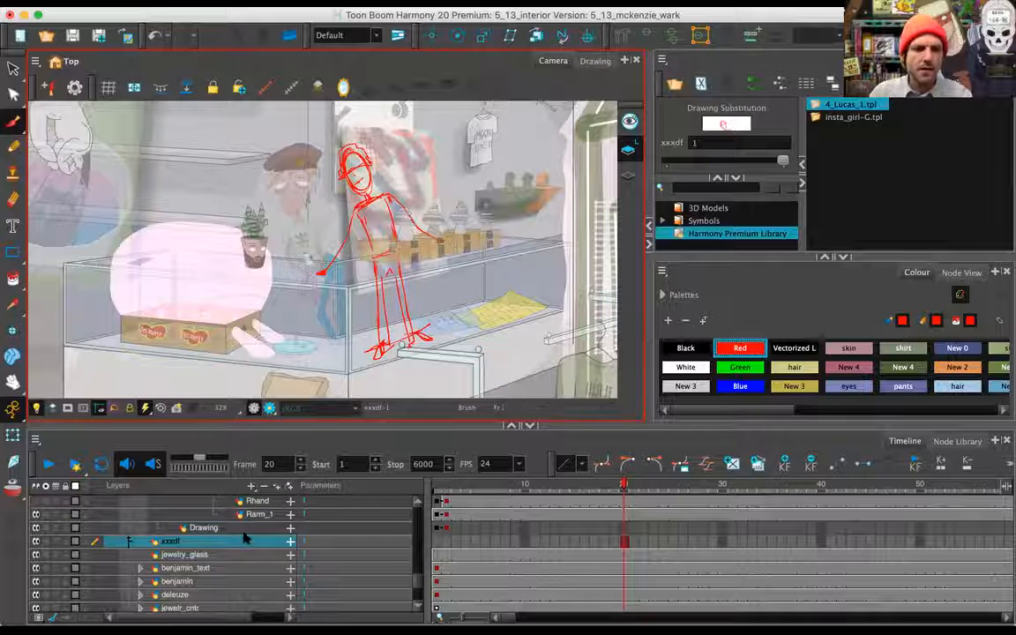
pyautogui.click(250, 486)
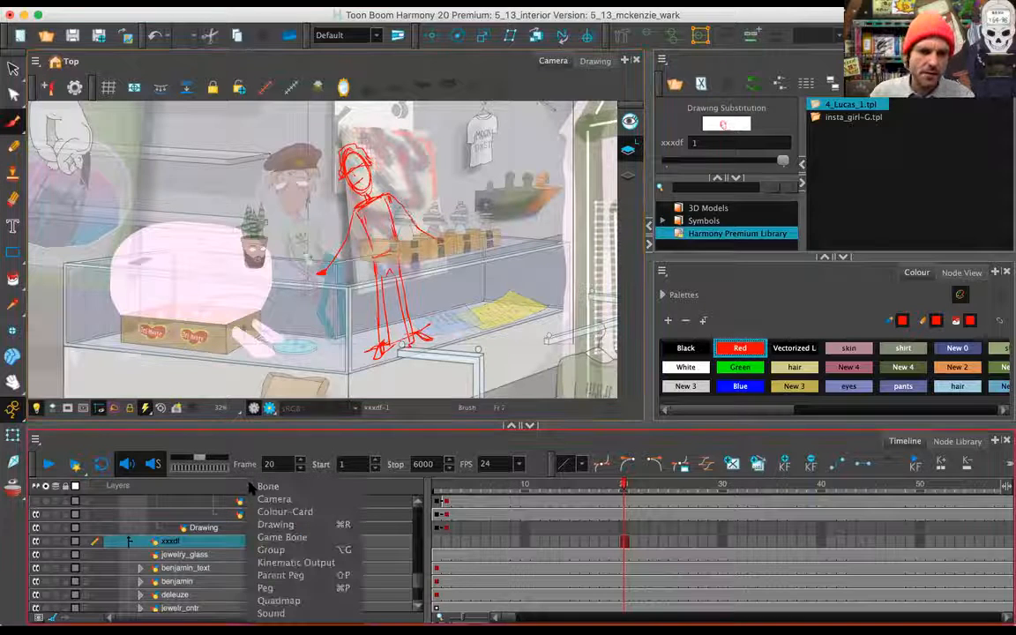
pyautogui.click(269, 524)
pyautogui.write('head')
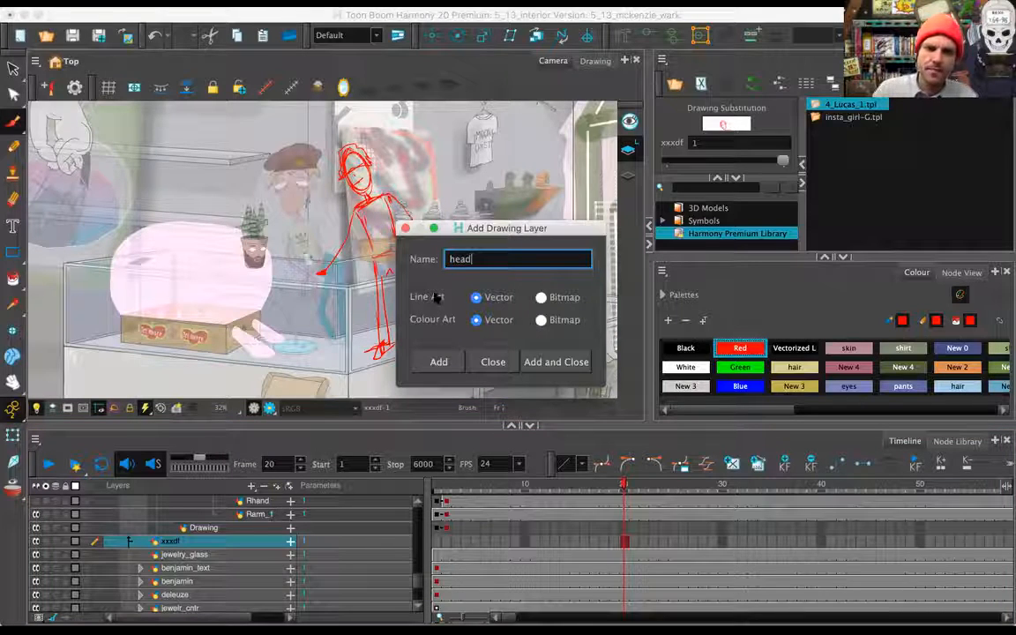
pyautogui.click(552, 363)
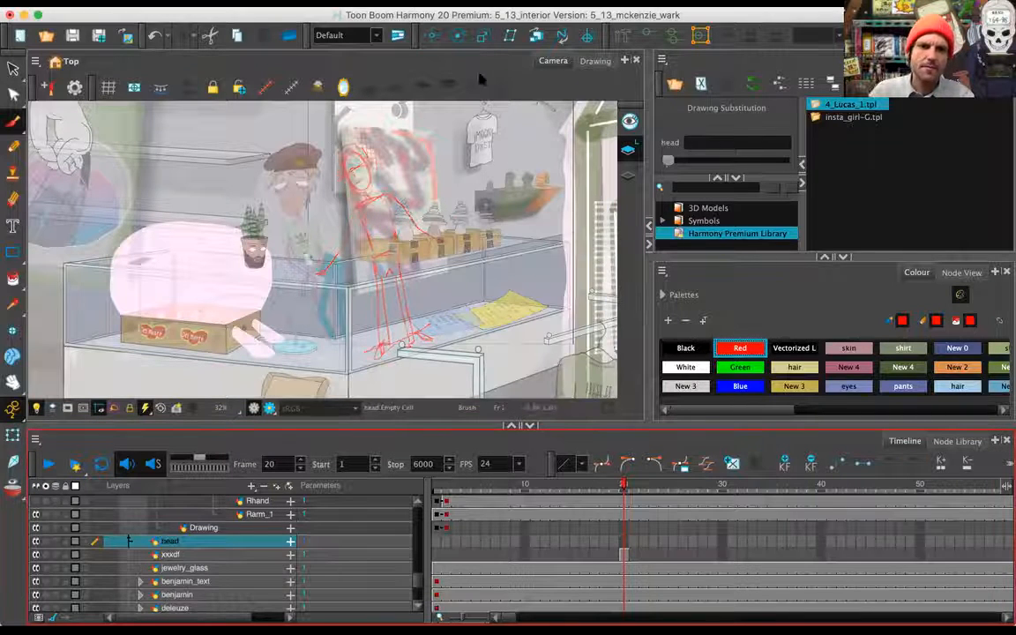
# Set the brush to Black with a maximum size of 2, undoing a test stroke across the sketched head
pyautogui.press('2')
pyautogui.press('2')
pyautogui.press('2')
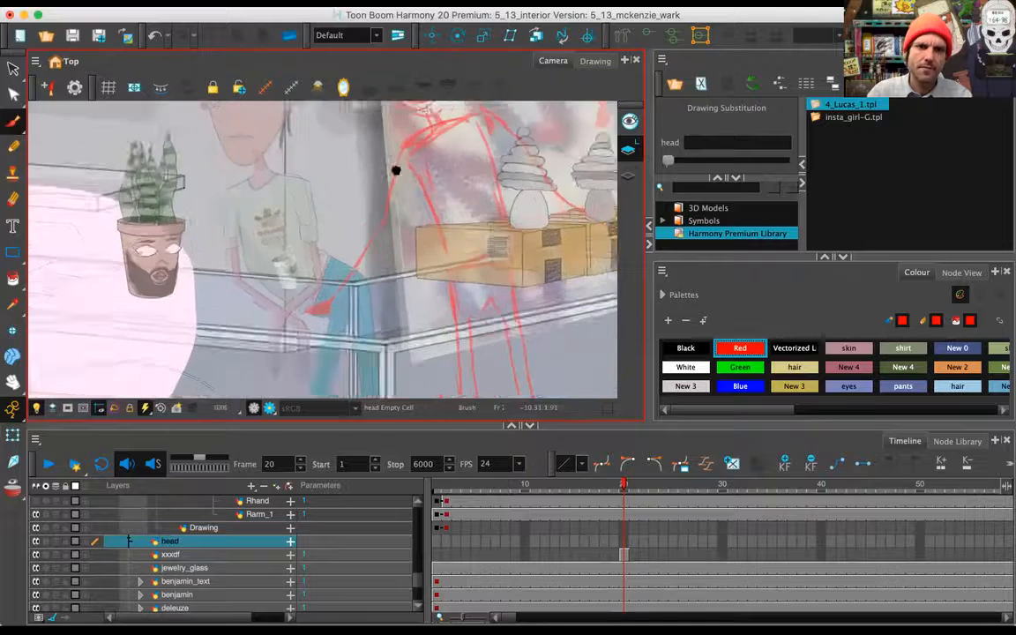
pyautogui.moveTo(394, 170); pyautogui.dragTo(329, 286)
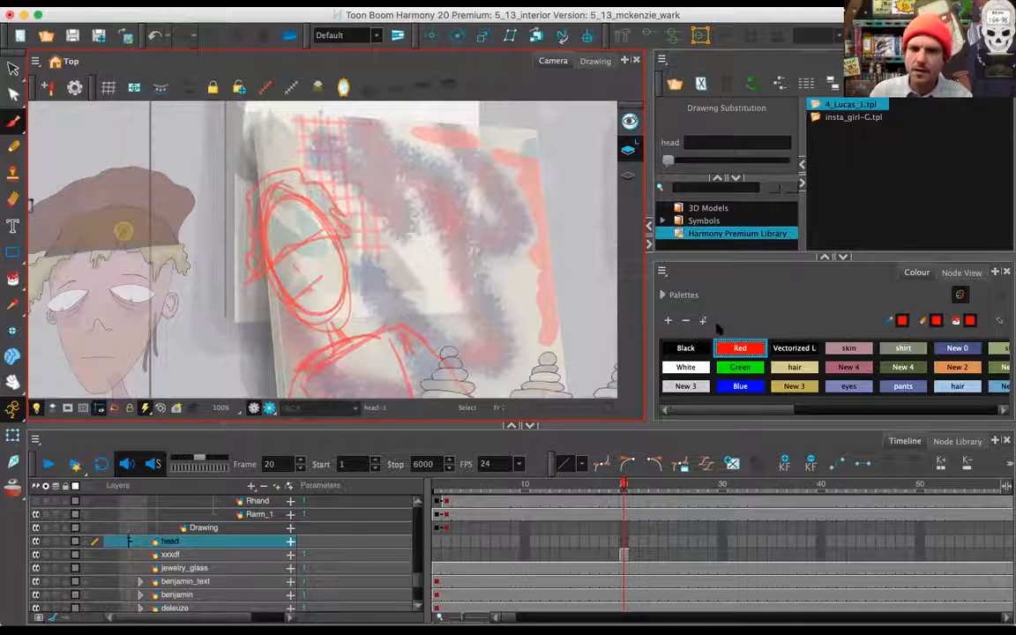
pyautogui.click(685, 348)
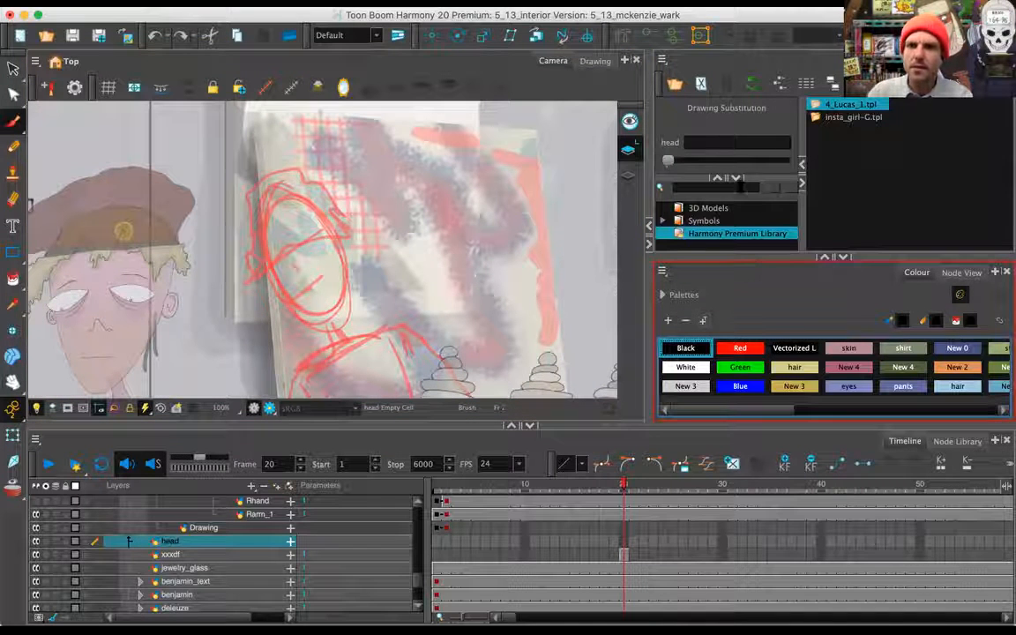
pyautogui.click(922, 61)
pyautogui.click(945, 173)
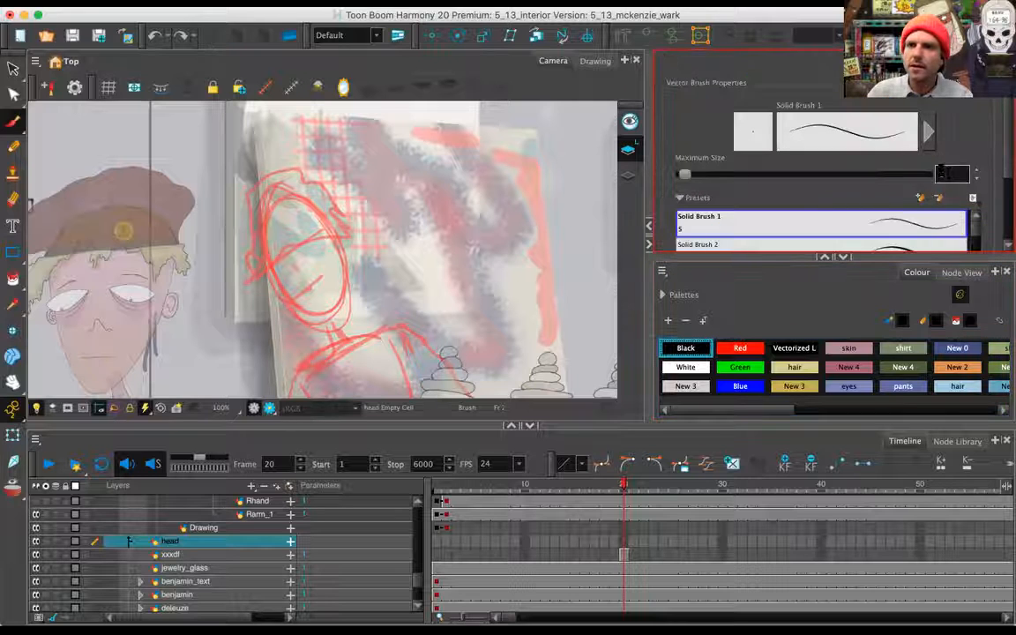
pyautogui.write('2')
pyautogui.press('Return')
pyautogui.moveTo(249, 357); pyautogui.dragTo(419, 208)
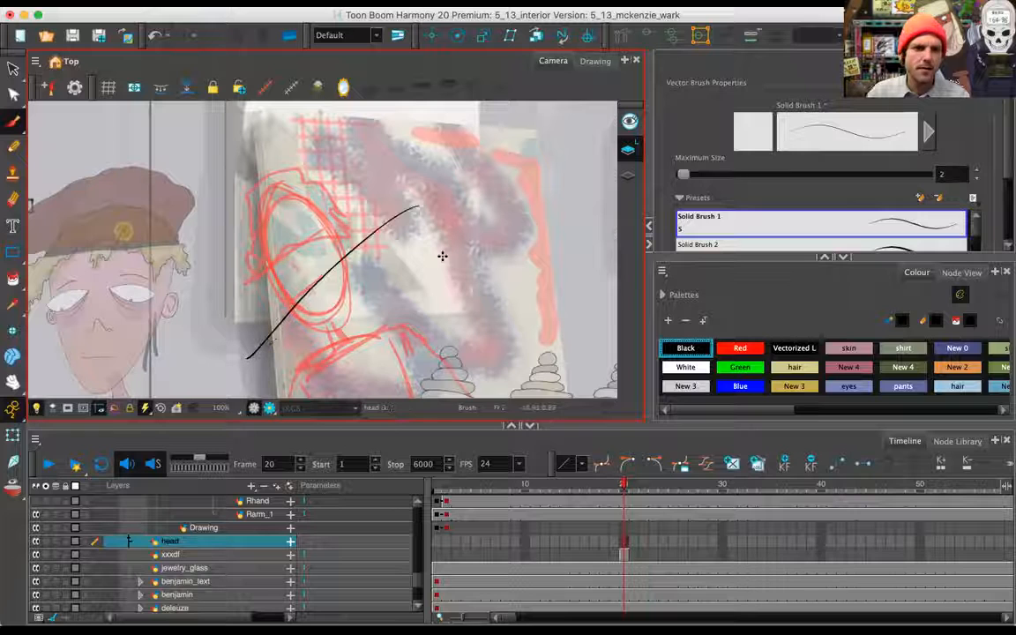
pyautogui.hotkey('ctrl', 'z')
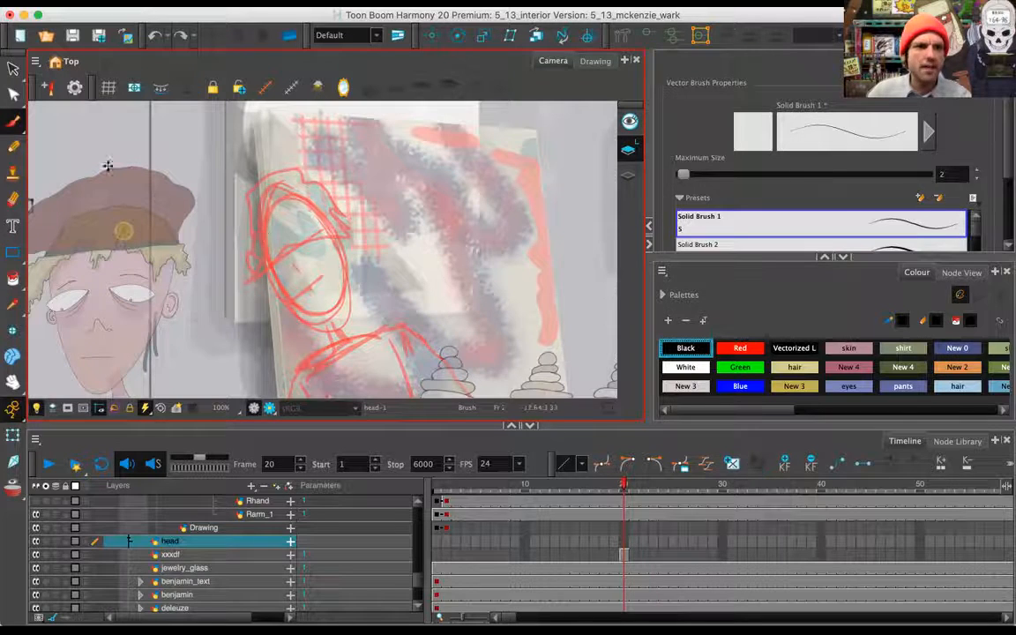
# Switch to the Line tool with a size of 2, undoing a test line across the sketched head
pyautogui.click(15, 252)
pyautogui.click(52, 278)
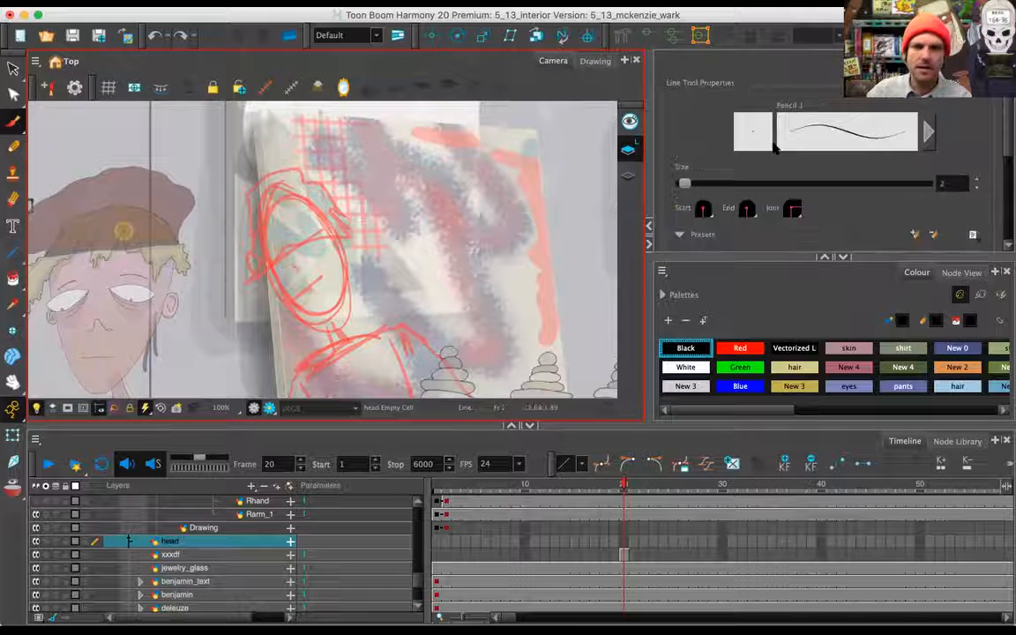
pyautogui.doubleClick(963, 185)
pyautogui.write('5')
pyautogui.moveTo(963, 186); pyautogui.dragTo(920, 185)
pyautogui.write('2')
pyautogui.press('Return')
pyautogui.moveTo(373, 189); pyautogui.dragTo(271, 309)
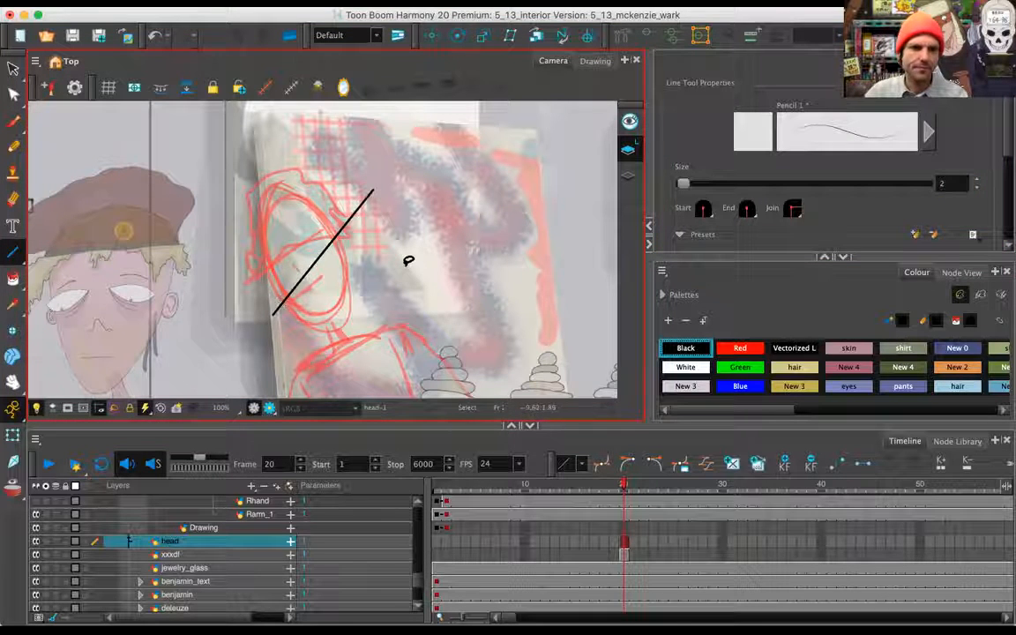
pyautogui.press('super+z')
# Reduce the Line tool size to 1 and then to 0.5, comparing test lines with the existing character's outlines and undoing them
pyautogui.press('2')
pyautogui.press('2')
pyautogui.moveTo(452, 261); pyautogui.dragTo(668, 181)
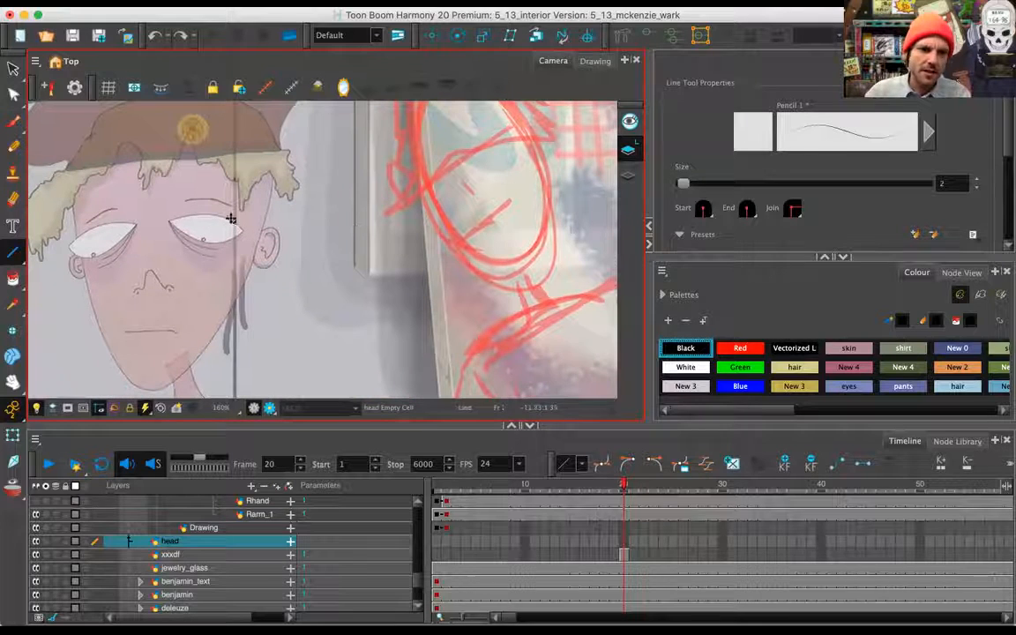
pyautogui.moveTo(961, 183); pyautogui.dragTo(906, 196)
pyautogui.write('1')
pyautogui.moveTo(313, 238); pyautogui.dragTo(186, 335)
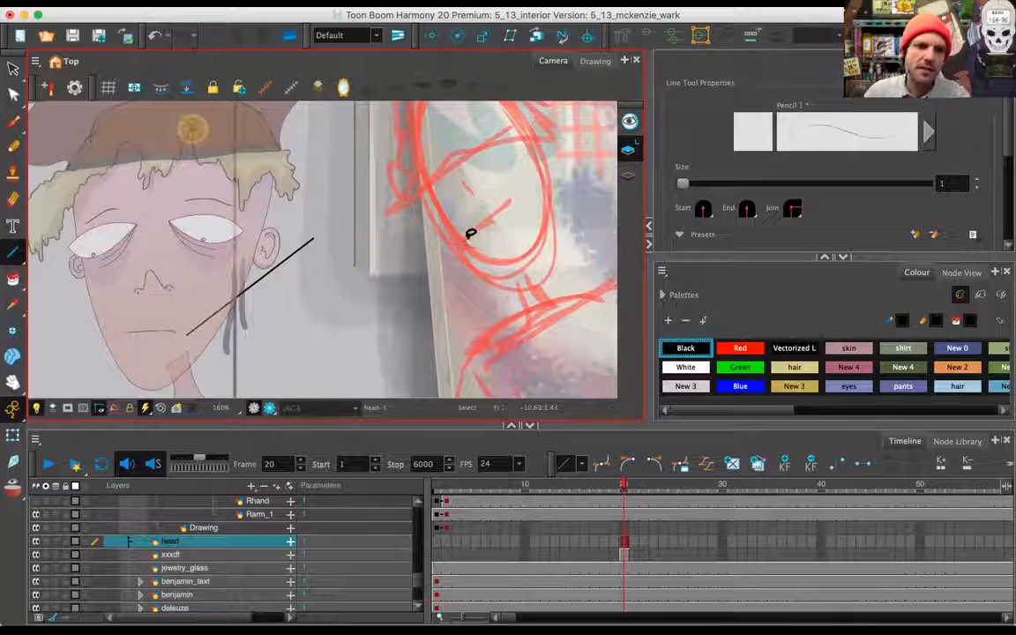
pyautogui.press('super+z')
pyautogui.moveTo(944, 182); pyautogui.dragTo(926, 182)
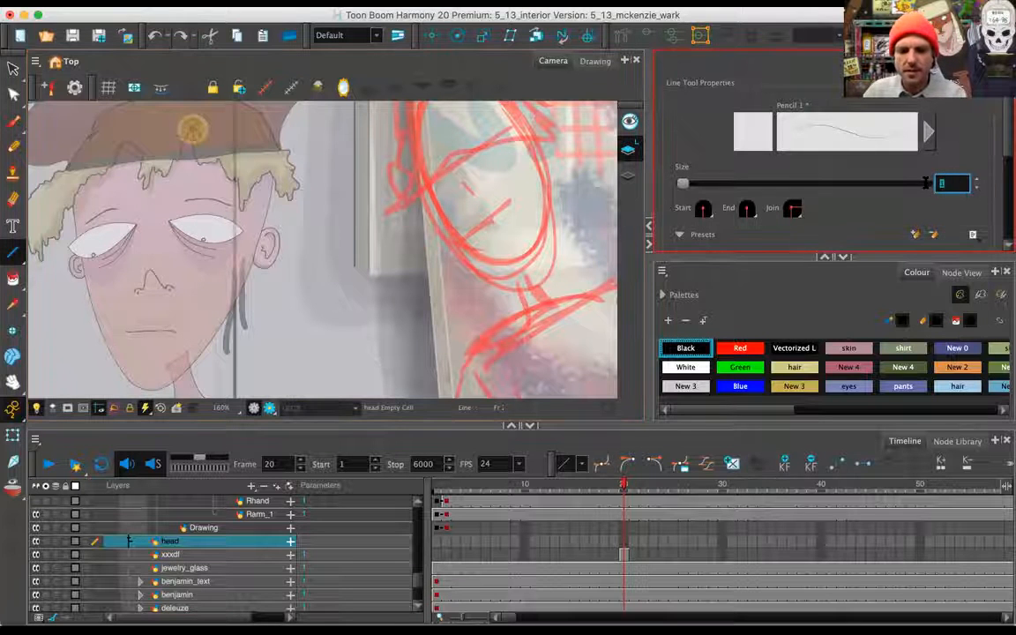
pyautogui.write('0.5')
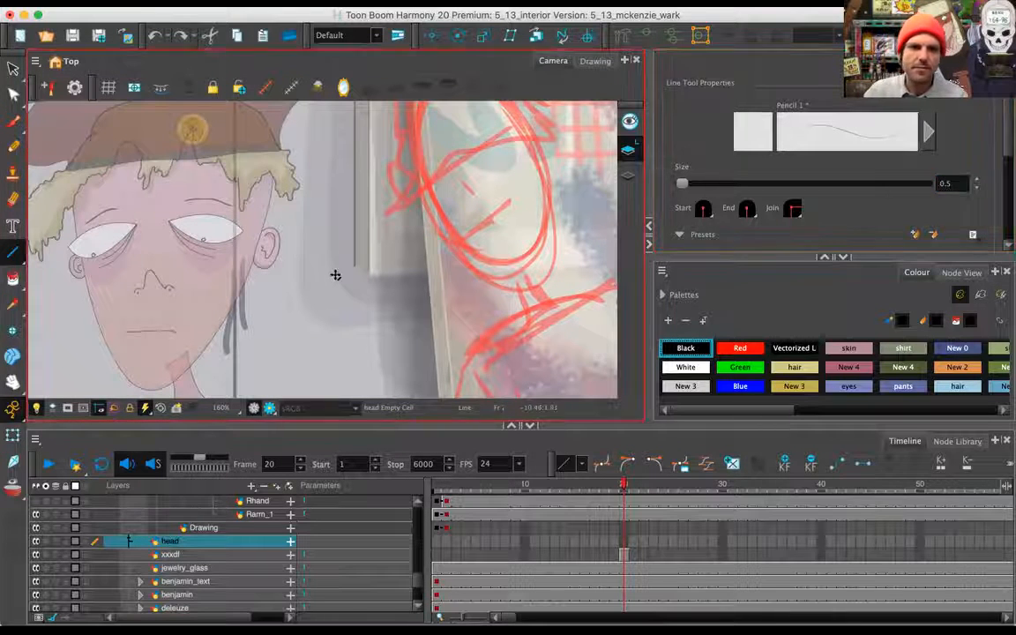
pyautogui.moveTo(481, 185); pyautogui.dragTo(208, 356)
pyautogui.press('super+z')
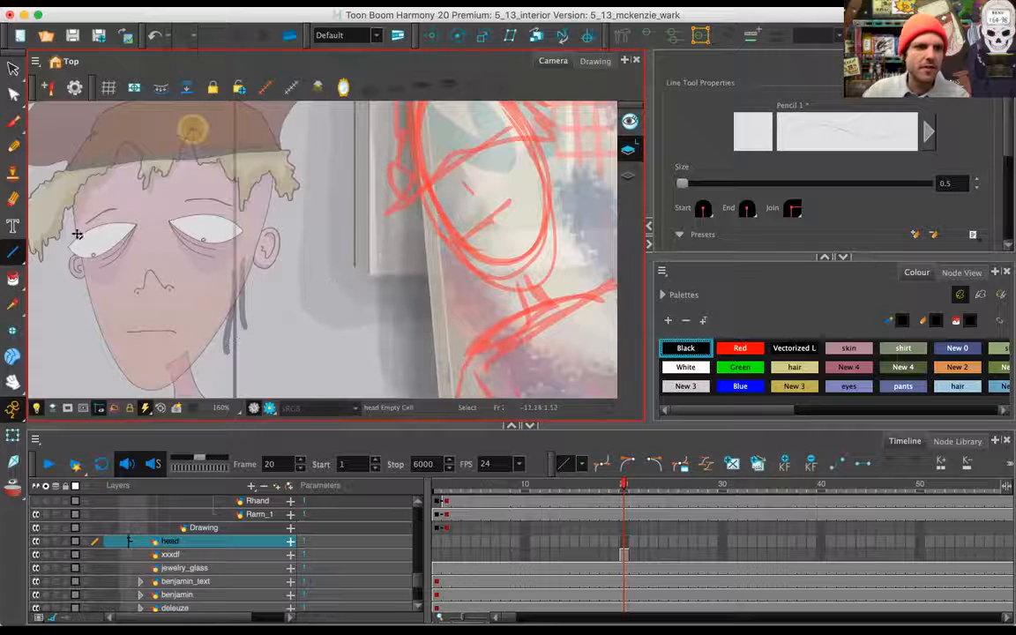
# Set the brush's maximum size to 0.5 and undo a test stroke over the existing character's face
pyautogui.click(13, 121)
pyautogui.moveTo(950, 175); pyautogui.dragTo(898, 182)
pyautogui.write('0.5')
pyautogui.press('Return')
pyautogui.moveTo(356, 182); pyautogui.dragTo(123, 323)
pyautogui.press('super+z')
# Draw an almond-shaped outline for the eye nearer the sketched ear with two curved lines using the Line tool
pyautogui.press('2')
pyautogui.press('2')
pyautogui.moveTo(432, 196); pyautogui.dragTo(265, 357)
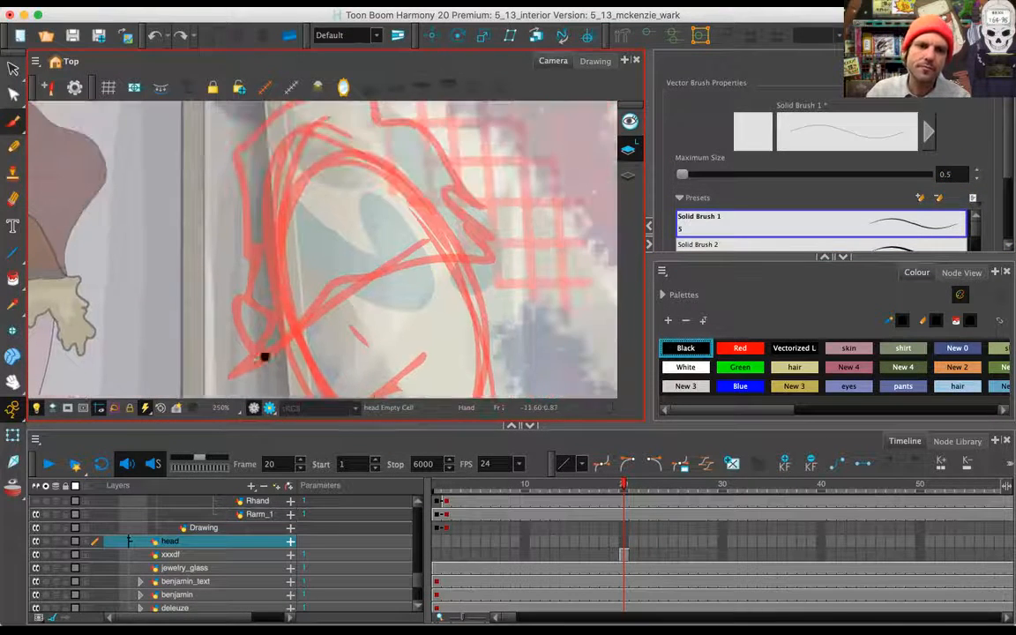
pyautogui.press('2')
pyautogui.press('2')
pyautogui.press('2')
pyautogui.moveTo(329, 298); pyautogui.dragTo(254, 146)
pyautogui.click(13, 252)
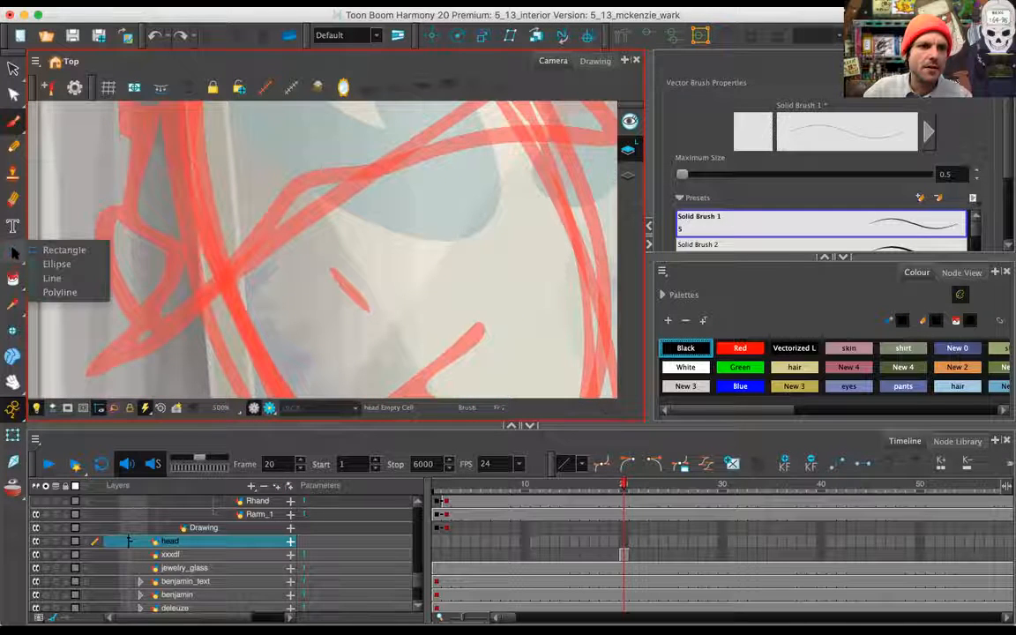
pyautogui.click(51, 278)
pyautogui.moveTo(220, 291)
pyautogui.mouseDown()
pyautogui.moveTo(316, 212)
pyautogui.moveTo(233, 210)
pyautogui.mouseUp()
pyautogui.moveTo(315, 213)
pyautogui.mouseDown()
pyautogui.moveTo(221, 293)
pyautogui.moveTo(277, 307)
pyautogui.mouseUp()
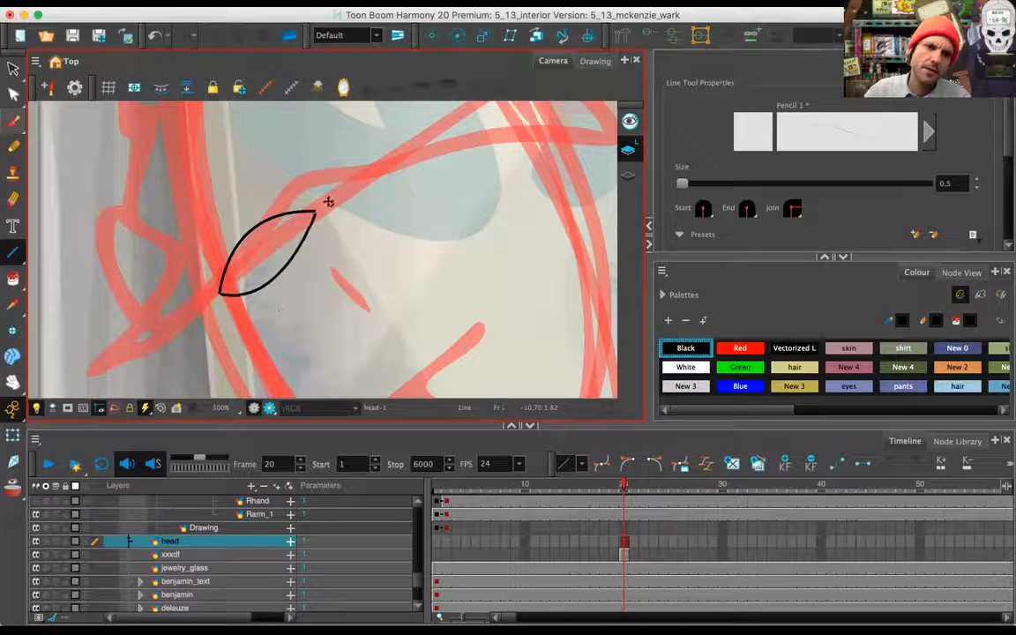
# Draw the second almond-shaped eye outline with curved upper and lower lines along the sketched eye guideline
pyautogui.moveTo(340, 195); pyautogui.dragTo(474, 137)
pyautogui.moveTo(404, 167); pyautogui.dragTo(358, 150)
pyautogui.moveTo(340, 199)
pyautogui.mouseDown()
pyautogui.moveTo(471, 144)
pyautogui.moveTo(493, 159)
pyautogui.moveTo(495, 214)
pyautogui.moveTo(446, 227)
pyautogui.mouseUp()
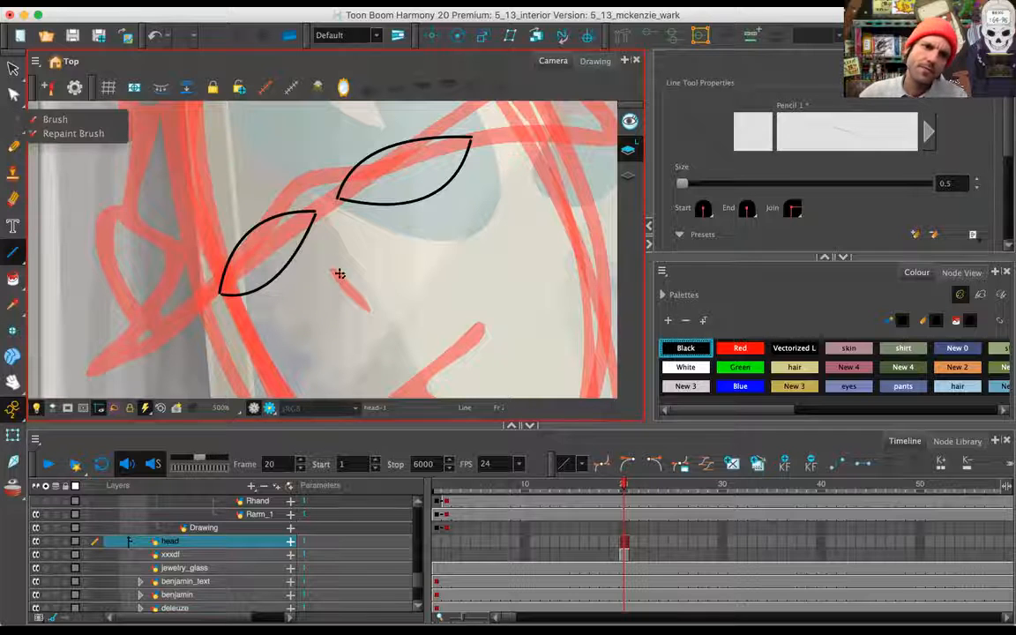
# Try freehand brush strokes around the nose below the eye outlines and undo them
pyautogui.click(63, 120)
pyautogui.moveTo(313, 198); pyautogui.dragTo(390, 254)
pyautogui.hotkey('ctrl', 'z')
pyautogui.moveTo(338, 279)
pyautogui.mouseDown()
pyautogui.moveTo(340, 244)
pyautogui.moveTo(396, 257)
pyautogui.mouseUp()
pyautogui.hotkey('ctrl', 'z')
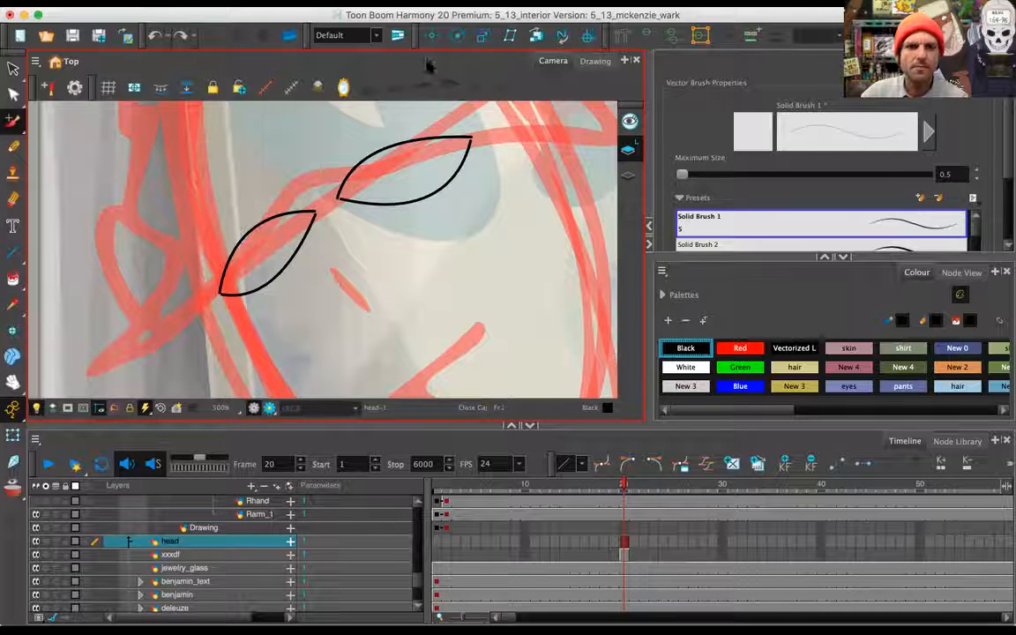
# Open the keyboard shortcut settings and select the Rotate View CCW command in the General category
pyautogui.press('super+v')
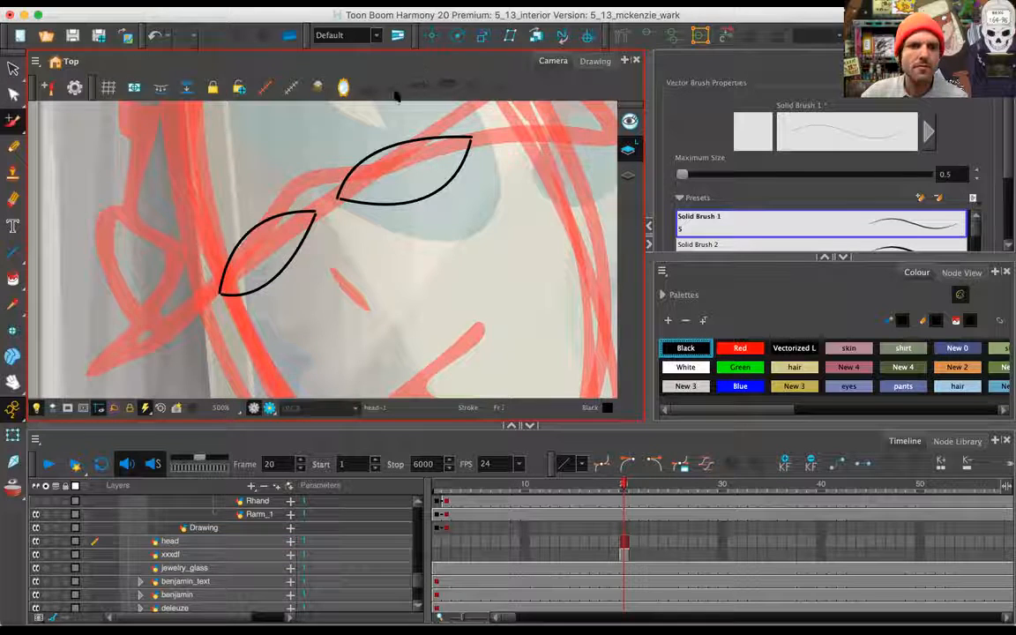
pyautogui.click(97, 1)
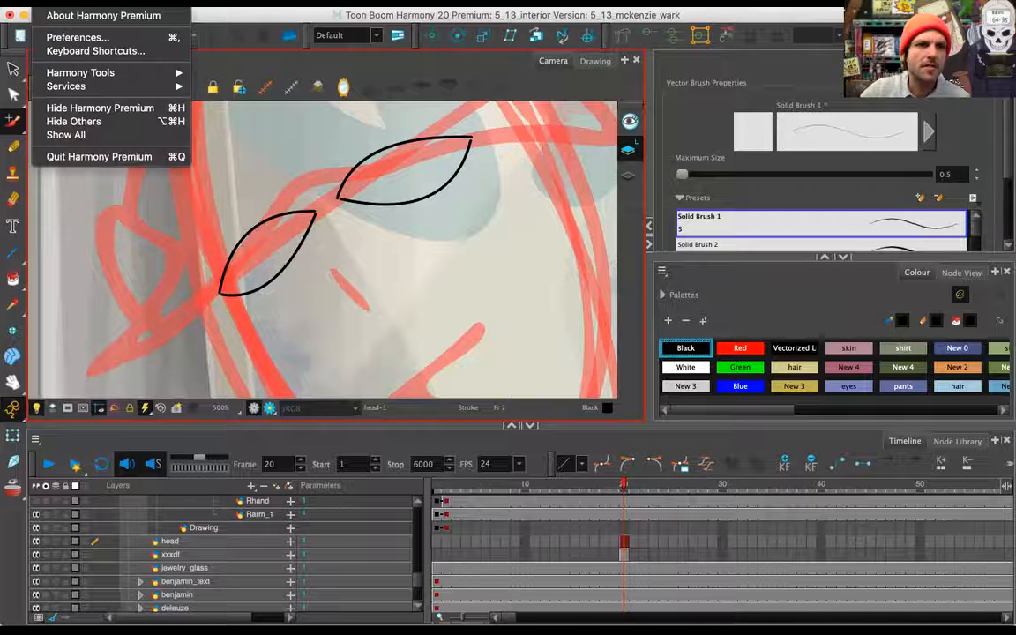
pyautogui.click(115, 50)
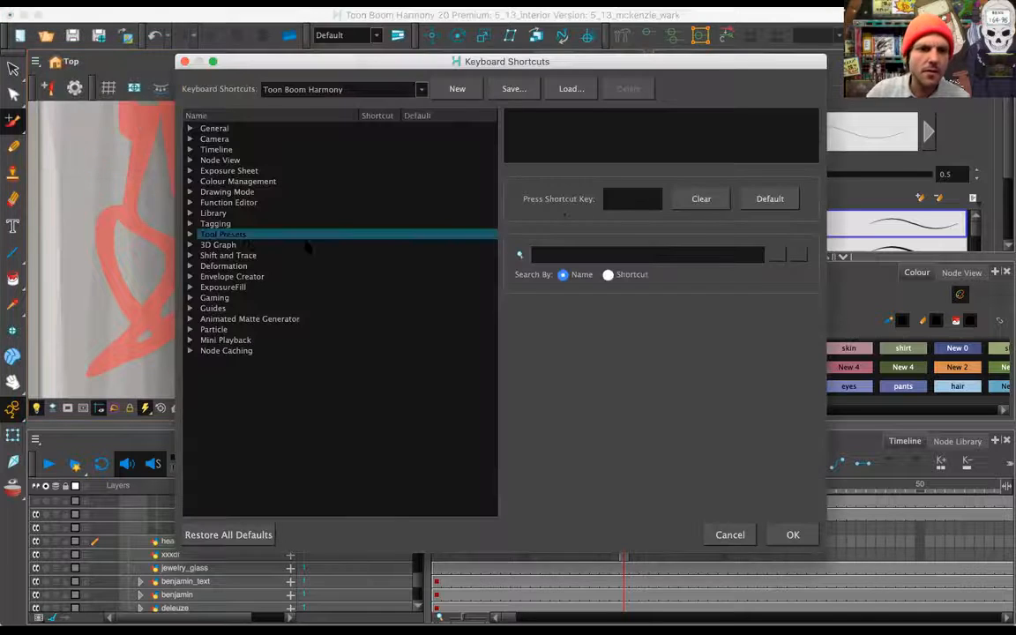
pyautogui.click(189, 128)
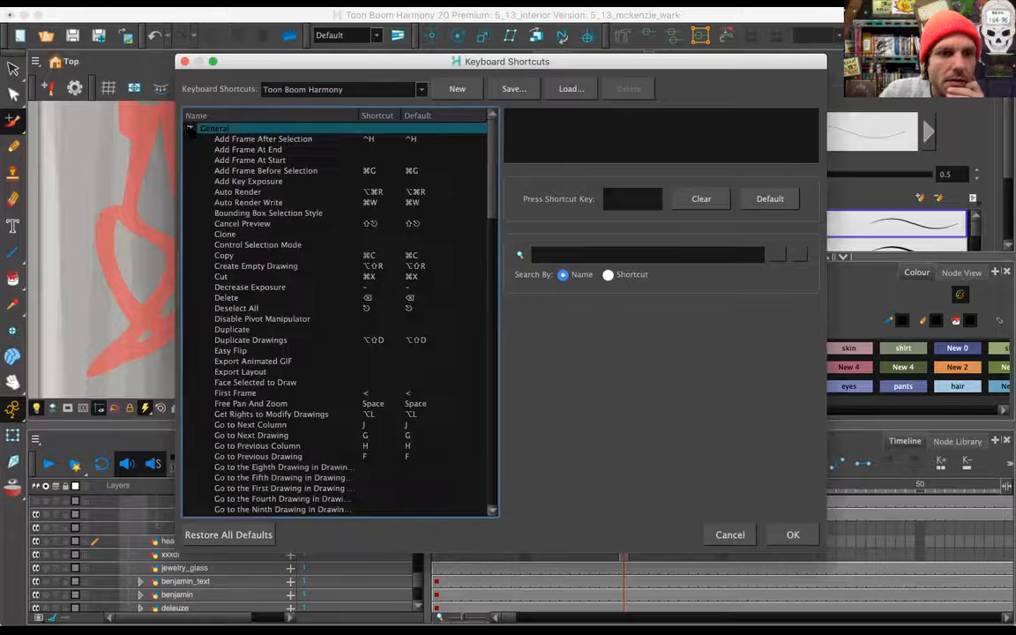
pyautogui.moveTo(492, 189); pyautogui.dragTo(497, 371)
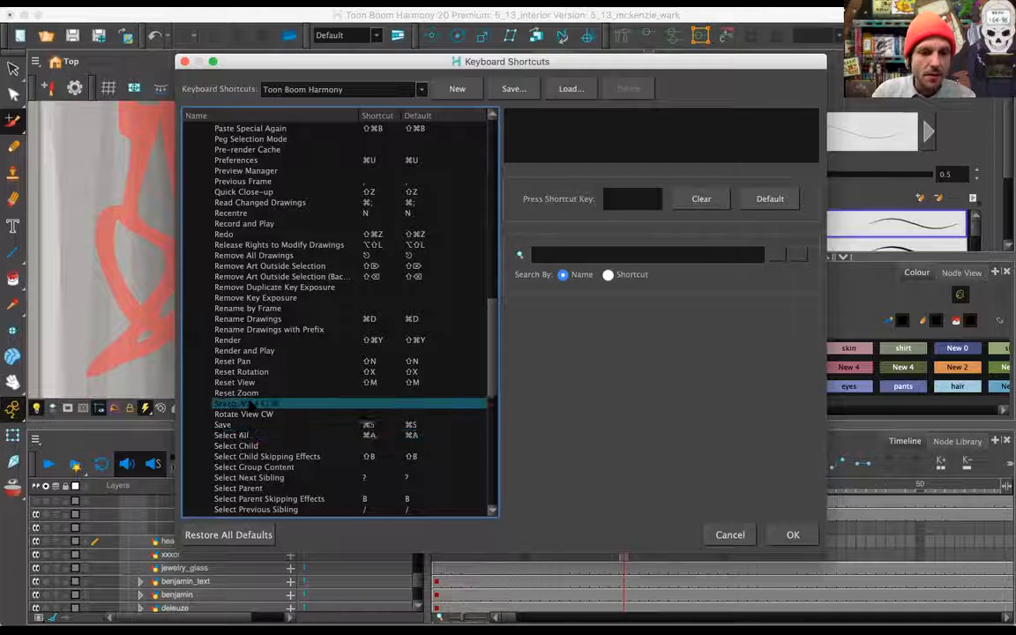
pyautogui.click(249, 403)
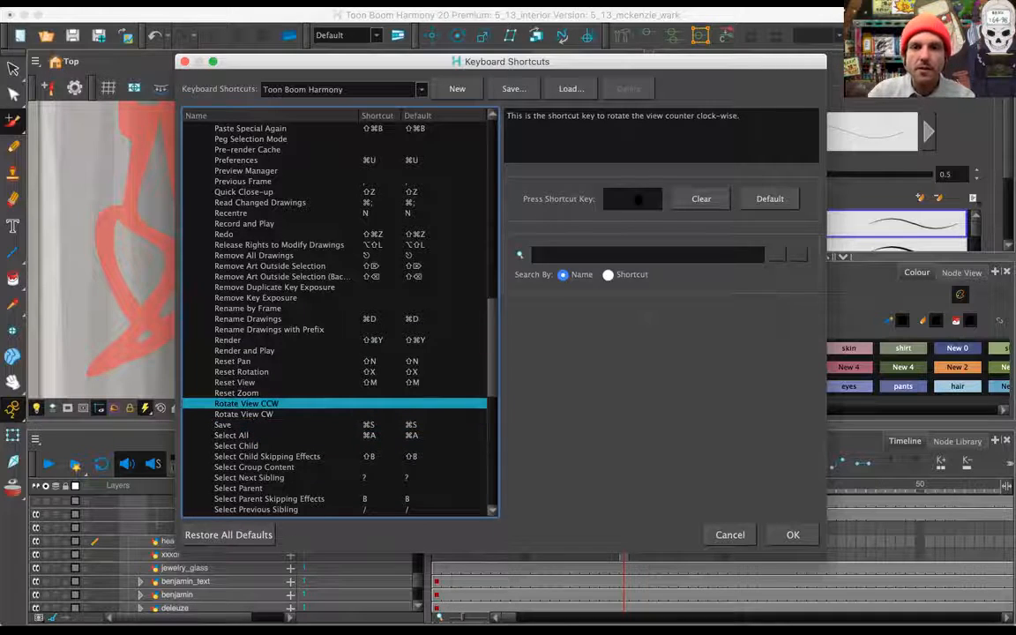
pyautogui.click(631, 254)
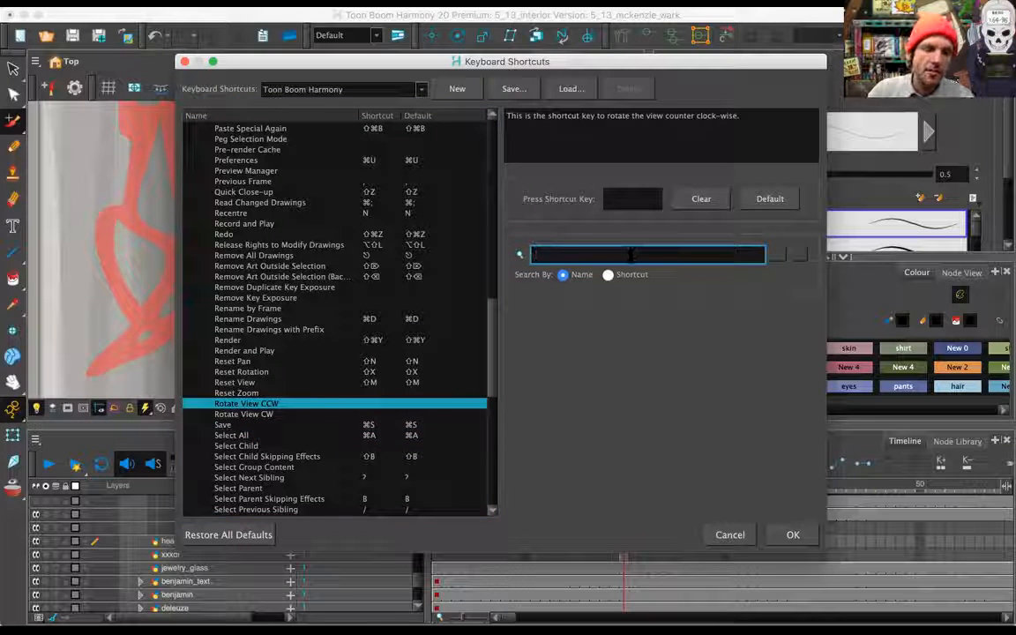
pyautogui.write('c')
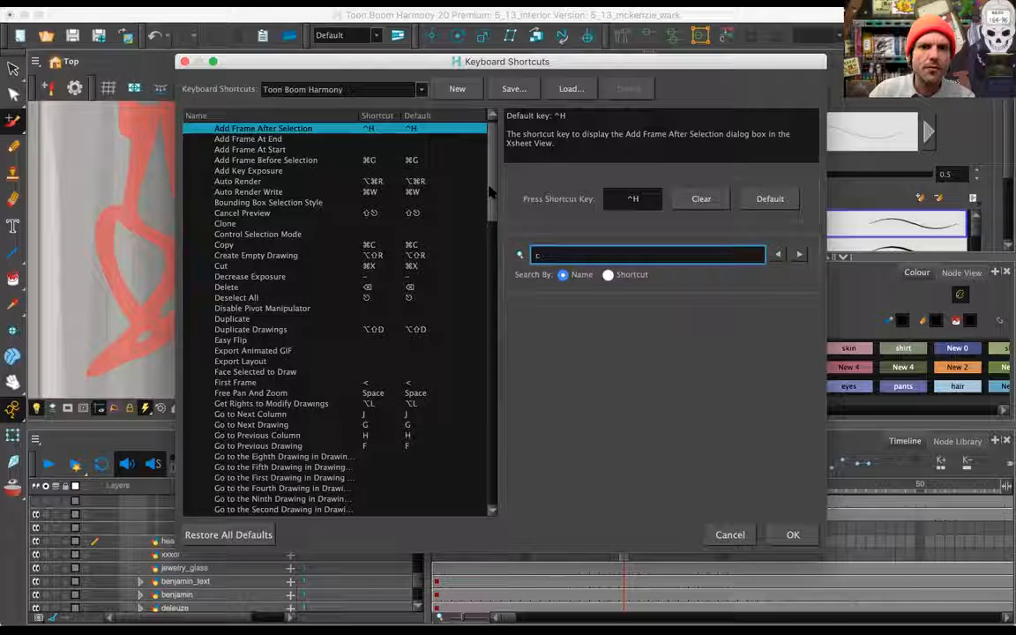
pyautogui.moveTo(492, 193); pyautogui.dragTo(486, 362)
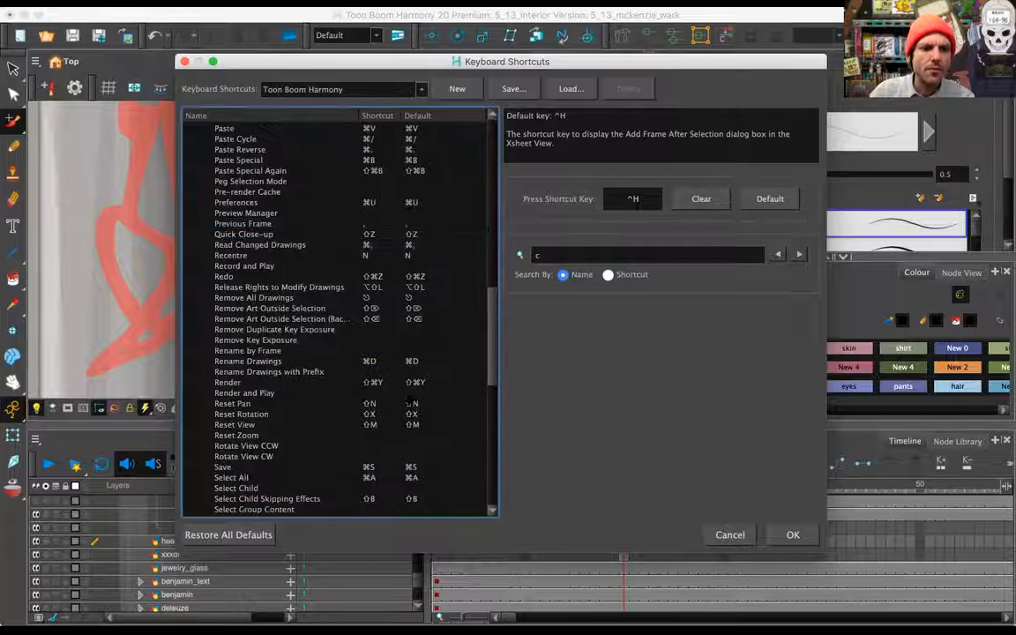
pyautogui.click(281, 458)
pyautogui.press('Up')
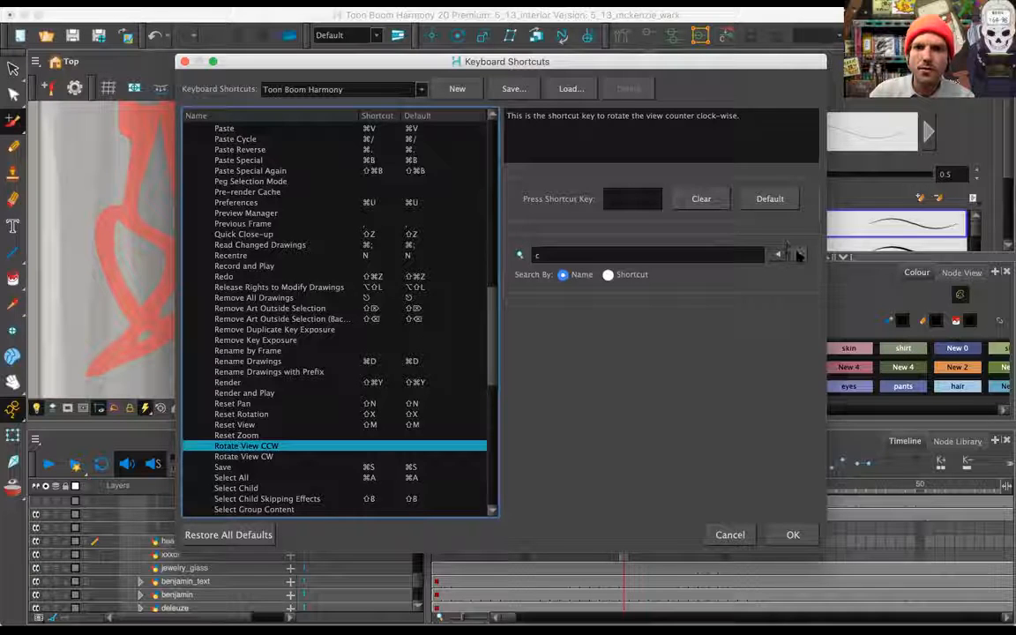
# Assign the shortcut C to Rotate View CCW, replacing its use for the Close Gap Tool
pyautogui.click(622, 199)
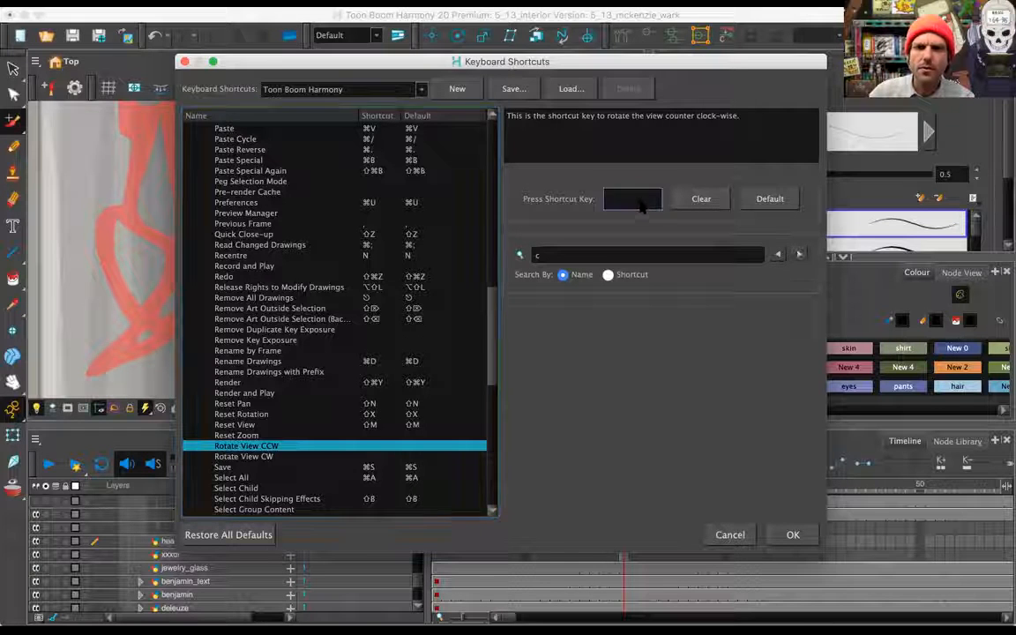
pyautogui.press('c')
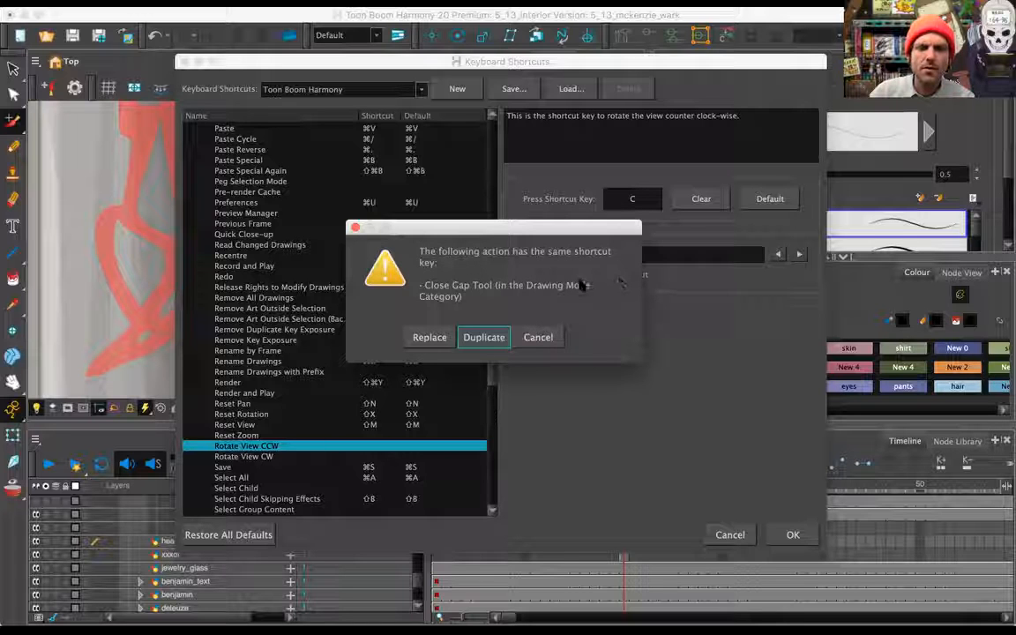
pyautogui.click(429, 337)
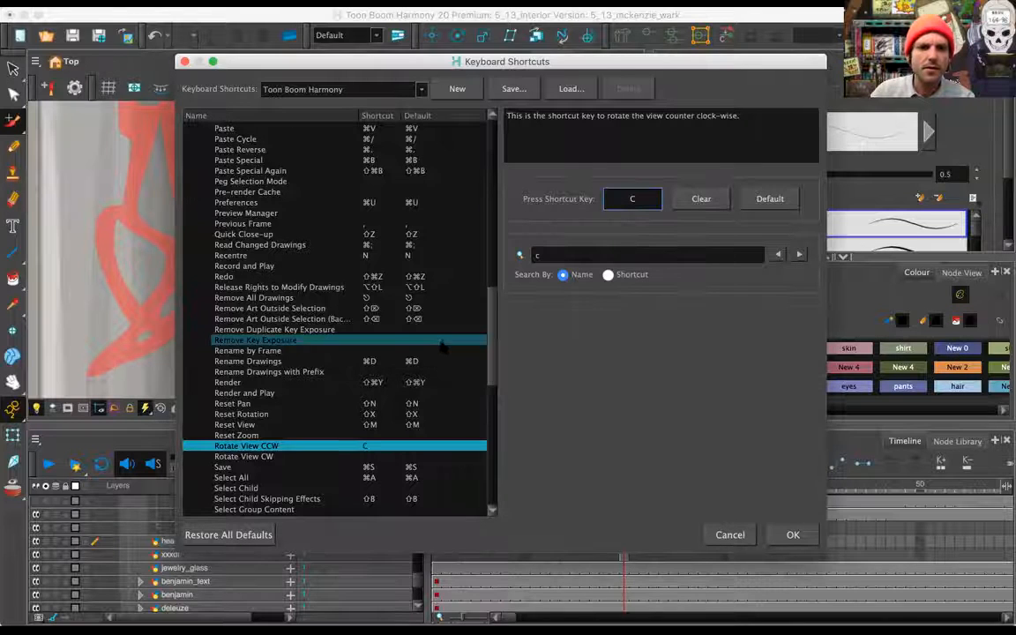
# Assign the shortcut V to Rotate View CW, replacing its use for the Stroke Tool, and accept the shortcut changes
pyautogui.press('Down')
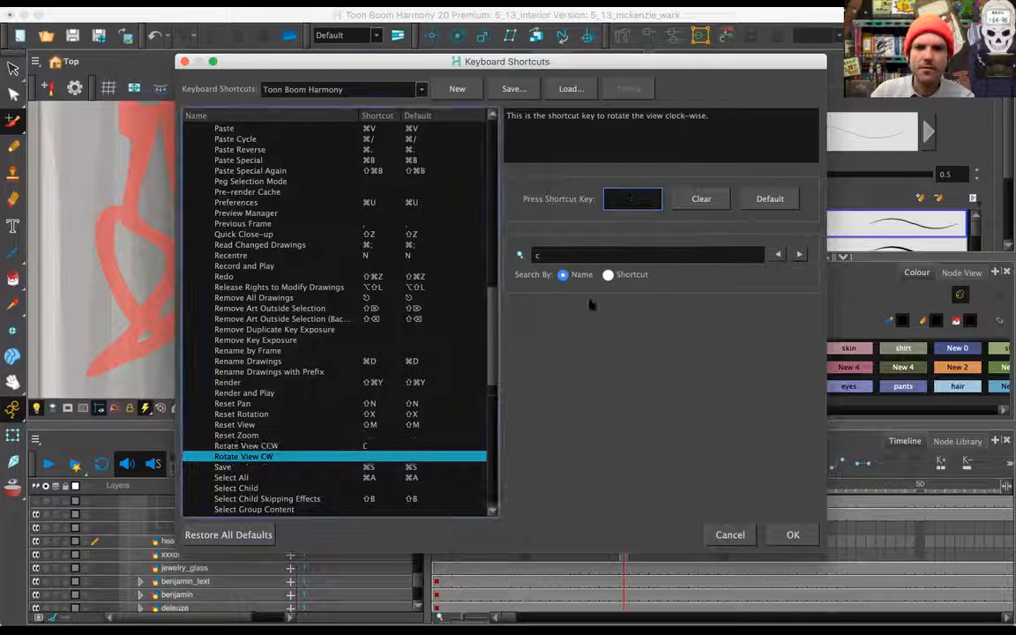
pyautogui.press('v')
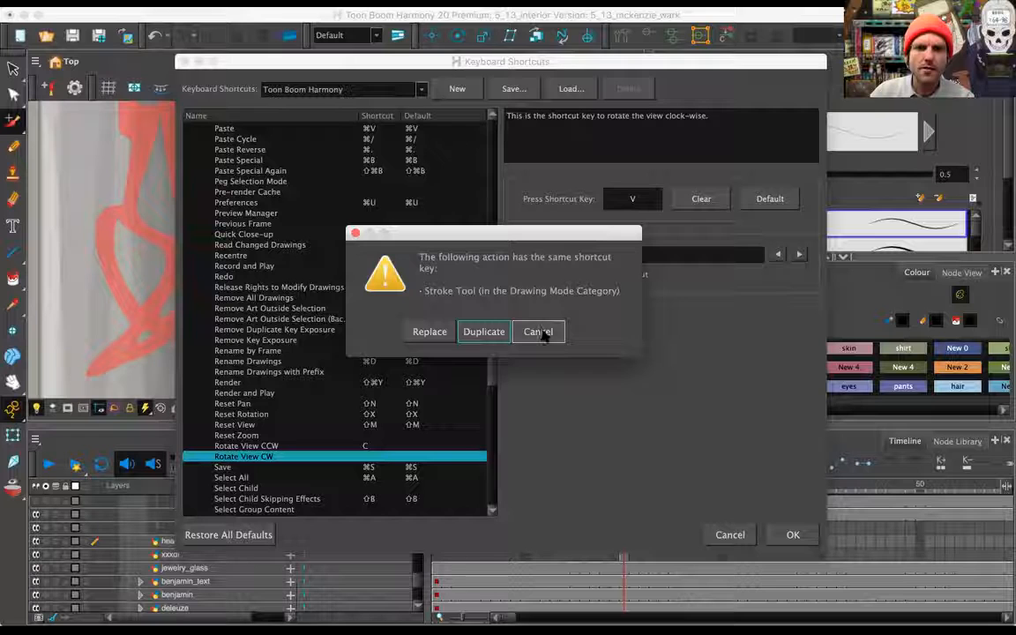
pyautogui.click(426, 332)
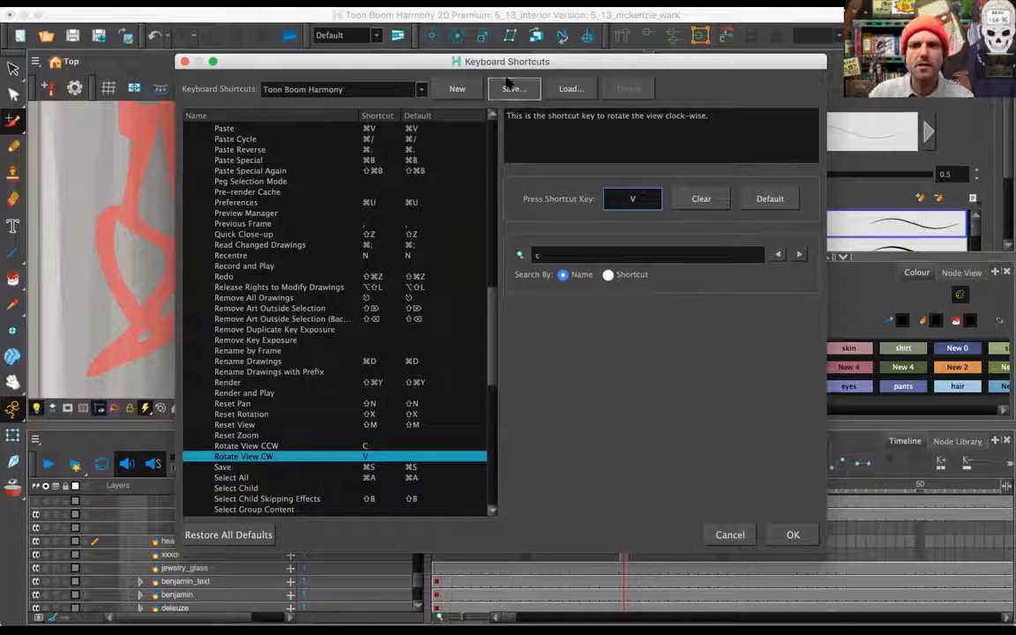
pyautogui.click(787, 535)
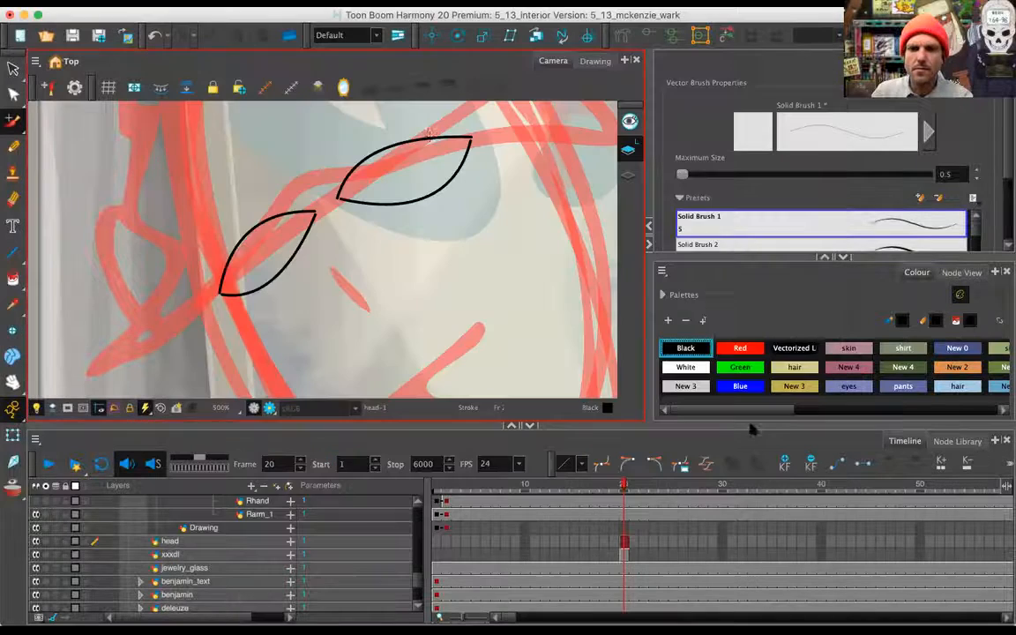
# Test the new shortcuts by rotating the camera view around the face counter-clockwise and back clockwise
pyautogui.press('c')
pyautogui.press('c')
pyautogui.press('c')
pyautogui.press('c')
pyautogui.press('c')
pyautogui.press('c')
pyautogui.press('c')
pyautogui.press('c')
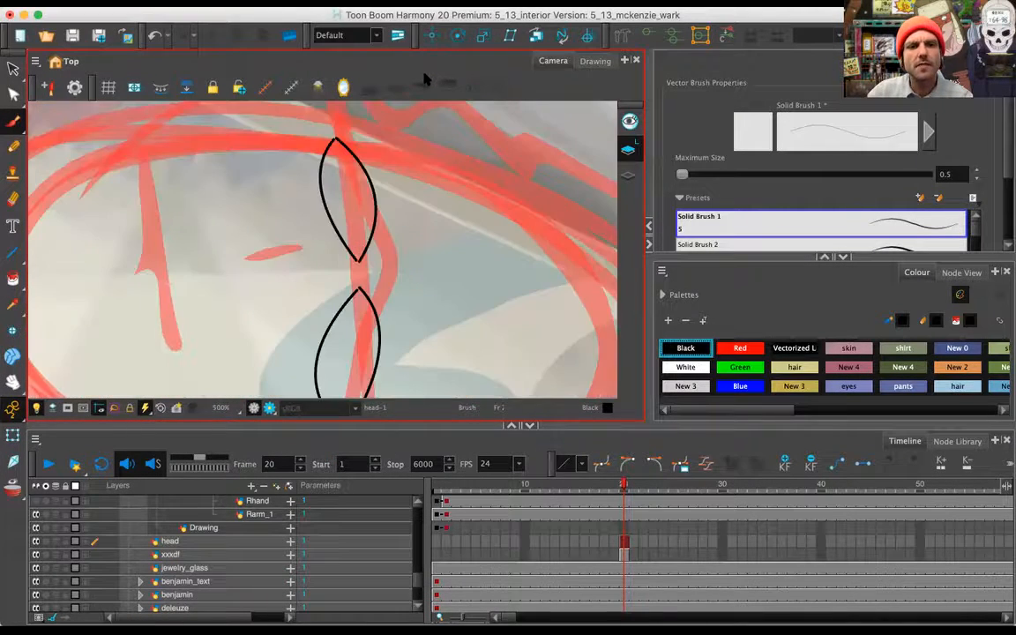
pyautogui.press('c')
pyautogui.press('c')
pyautogui.press('c')
pyautogui.press('c')
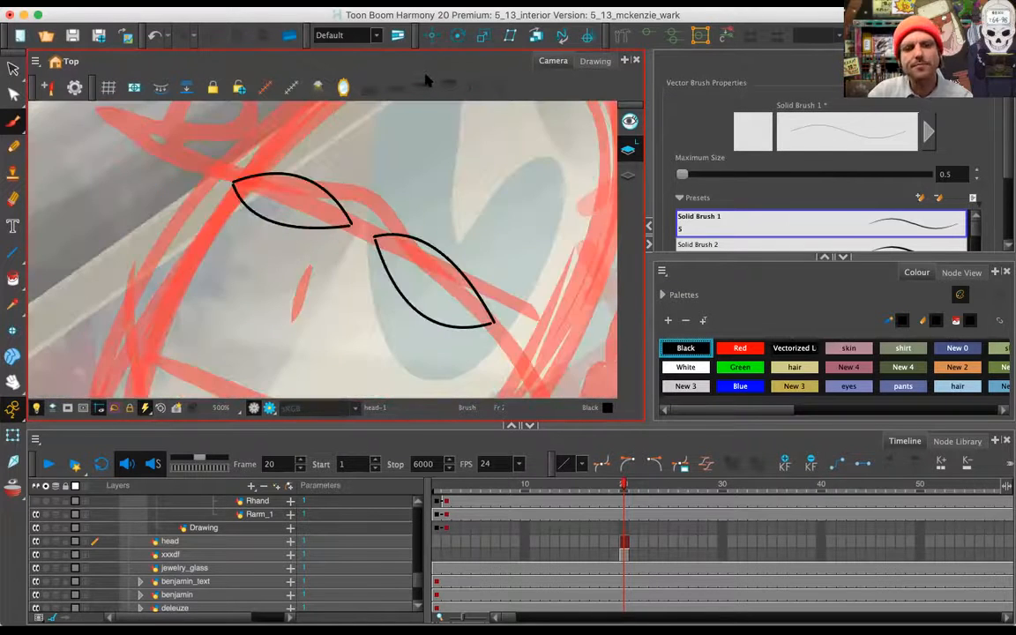
pyautogui.press('c')
pyautogui.press('v')
pyautogui.press('c')
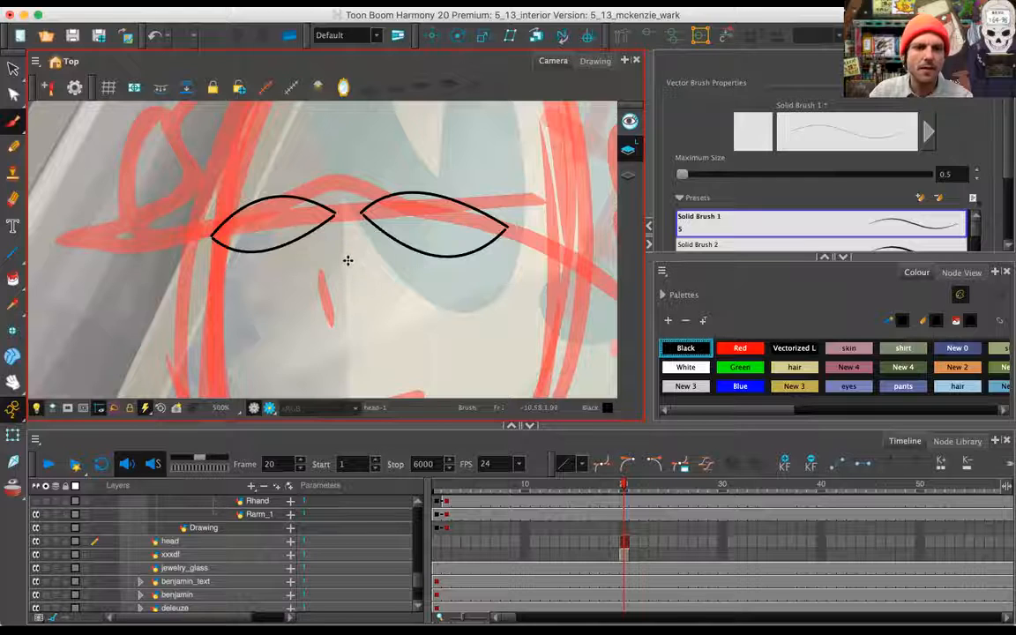
# Try zigzag brush strokes over the sketched nose in the rotated view and undo them
pyautogui.press('v')
pyautogui.moveTo(298, 294); pyautogui.dragTo(357, 315)
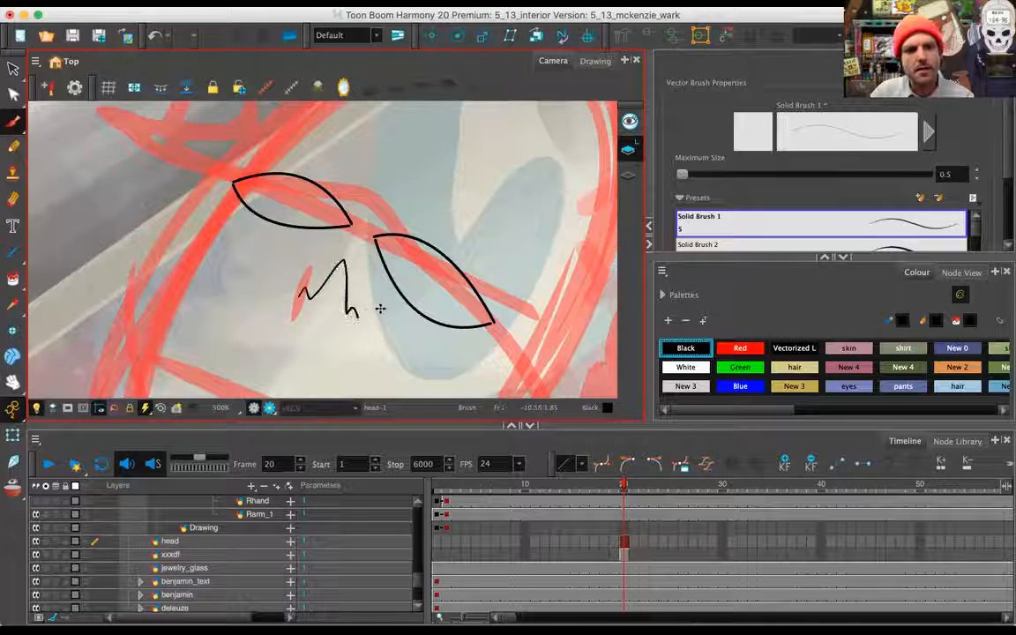
pyautogui.press('super+z')
pyautogui.moveTo(293, 297)
pyautogui.mouseDown()
pyautogui.moveTo(354, 279)
pyautogui.moveTo(381, 318)
pyautogui.mouseUp()
pyautogui.press('super+z')
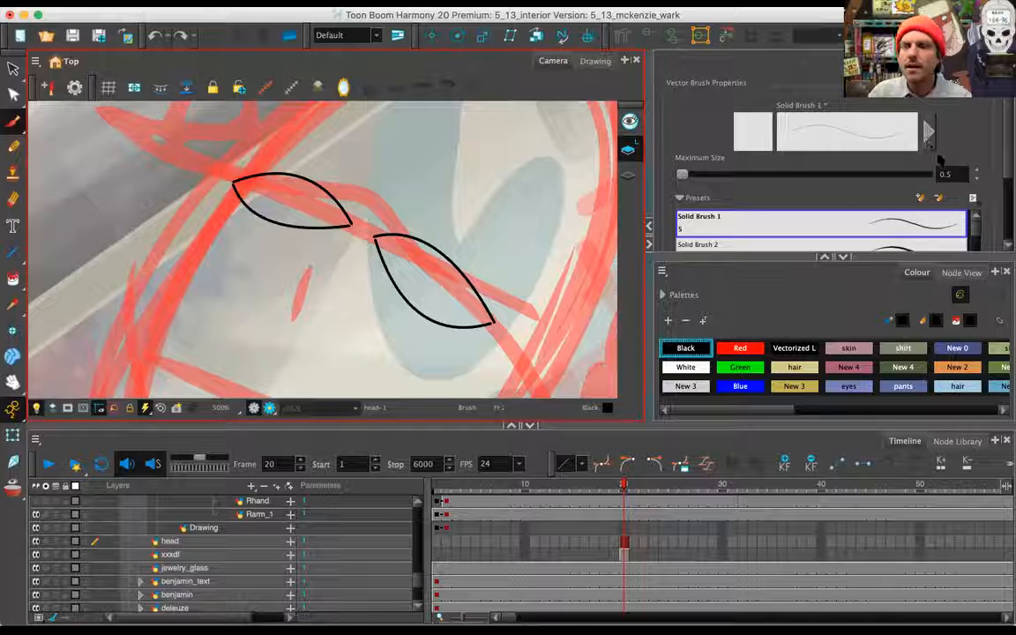
# Adjust the smoothing settings of Solid Brush 1 in the vector brush properties
pyautogui.click(928, 133)
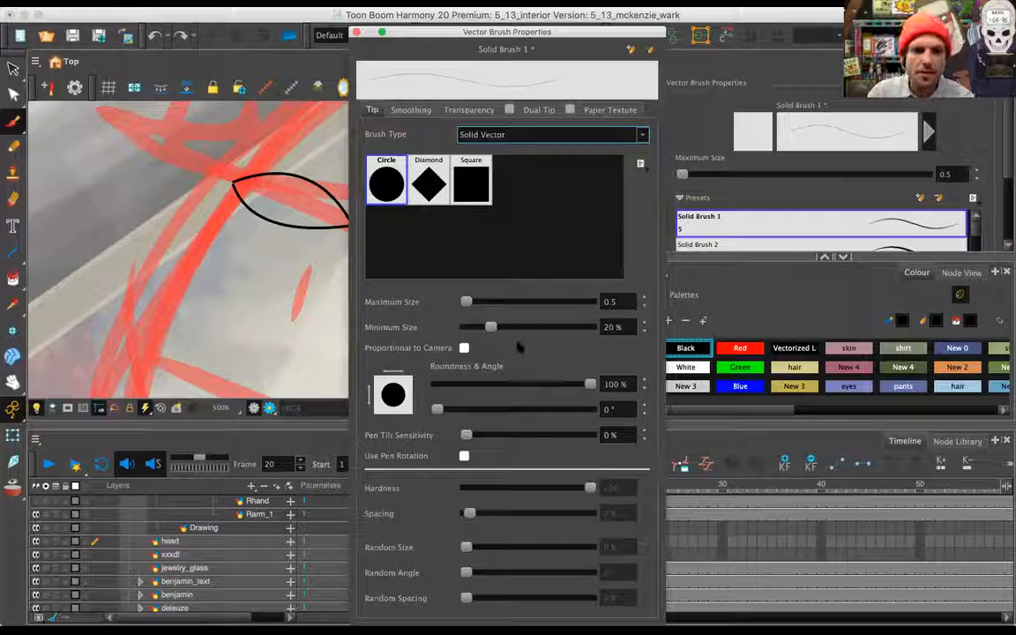
pyautogui.click(413, 110)
pyautogui.moveTo(460, 138); pyautogui.dragTo(507, 174)
pyautogui.click(356, 34)
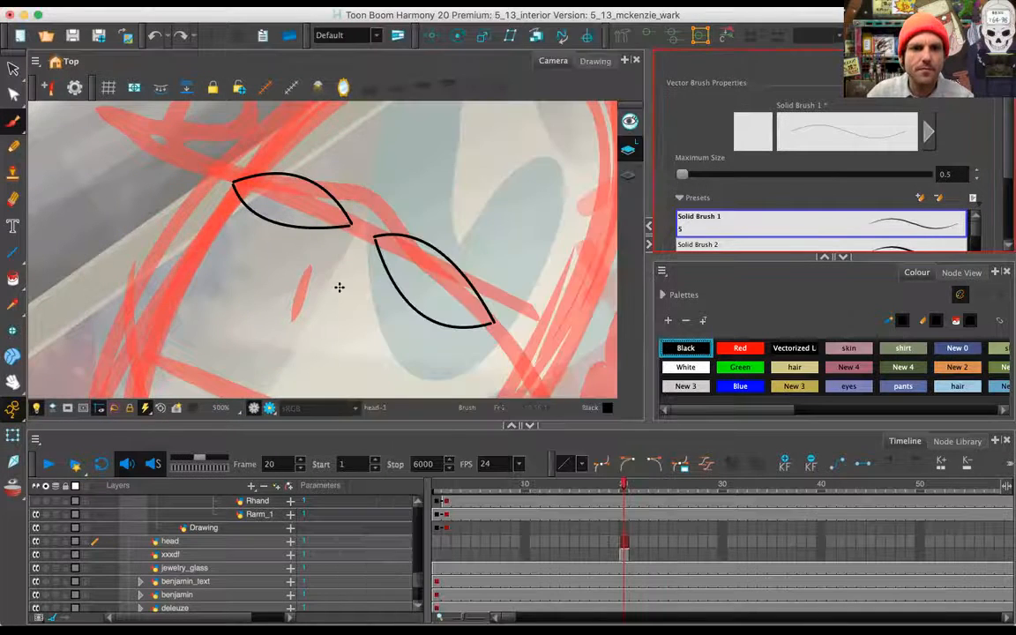
# Ink the facial features freehand: the nose with nostrils, a curved mouth line, and pupil dots inside both eye outlines
pyautogui.moveTo(300, 281)
pyautogui.mouseDown()
pyautogui.moveTo(354, 254)
pyautogui.moveTo(366, 297)
pyautogui.mouseUp()
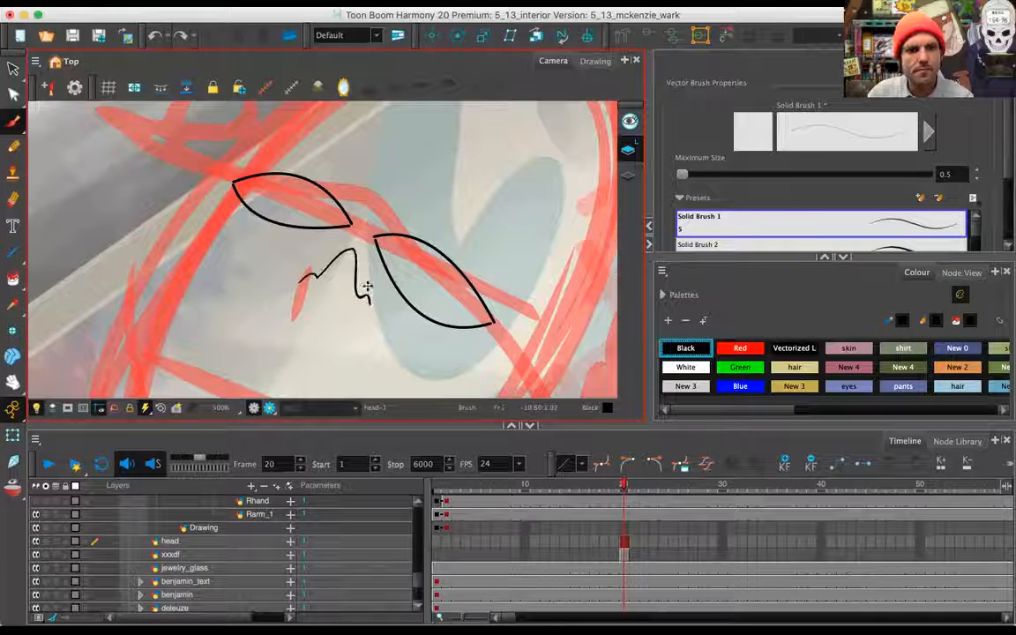
pyautogui.scroll(-5, 442, 187)
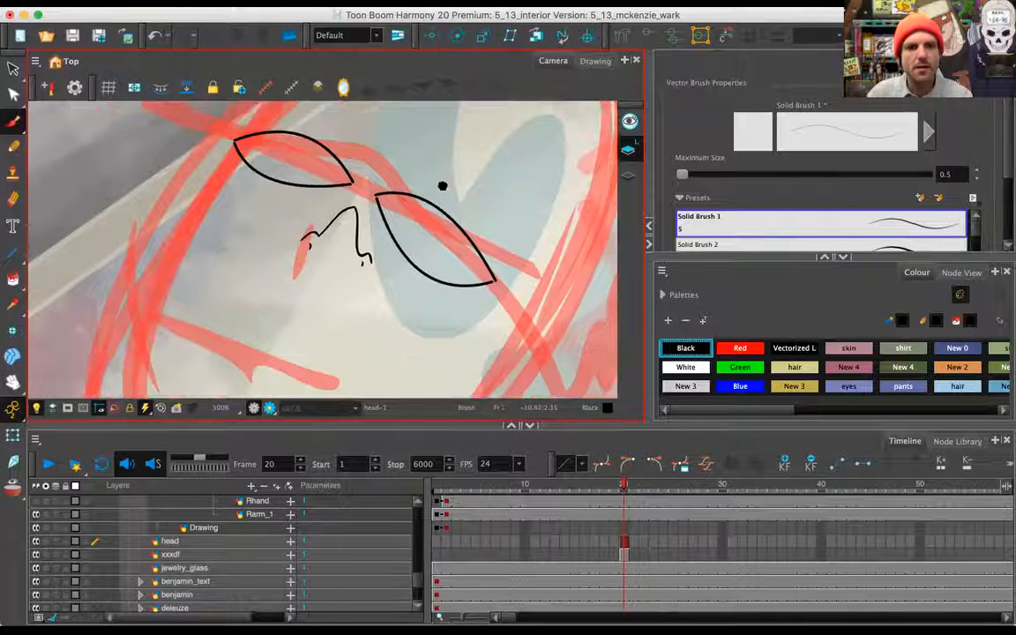
pyautogui.moveTo(231, 256); pyautogui.dragTo(402, 275)
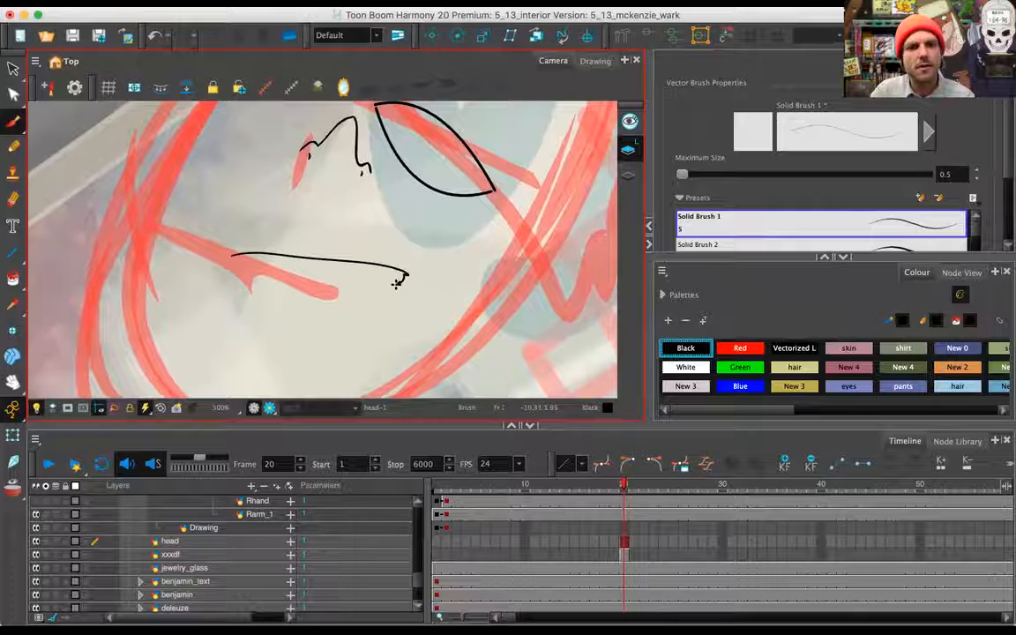
pyautogui.scroll(3, 423, 233)
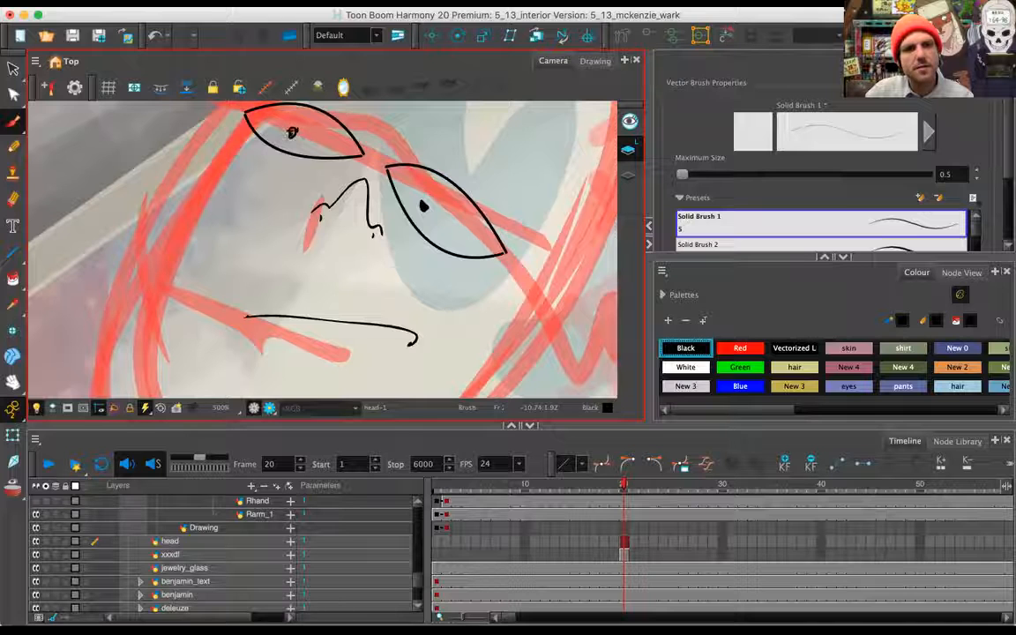
# Draw the face contour from above the far eye's outer corner down along the cheek with the Line tool
pyautogui.press('2')
pyautogui.press('2')
pyautogui.press('1')
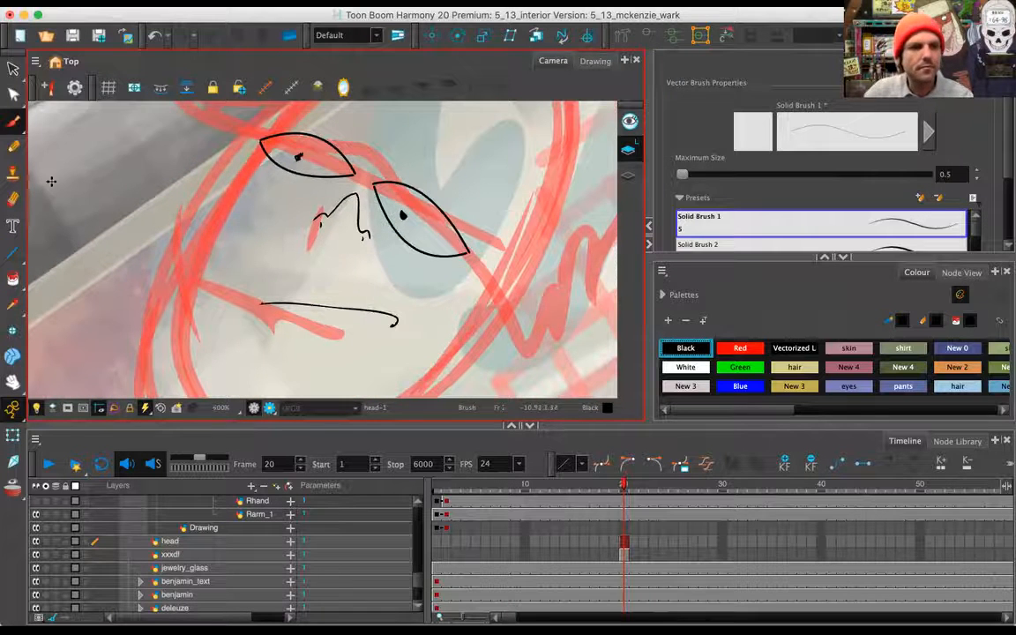
pyautogui.click(13, 253)
pyautogui.moveTo(245, 186); pyautogui.dragTo(306, 250)
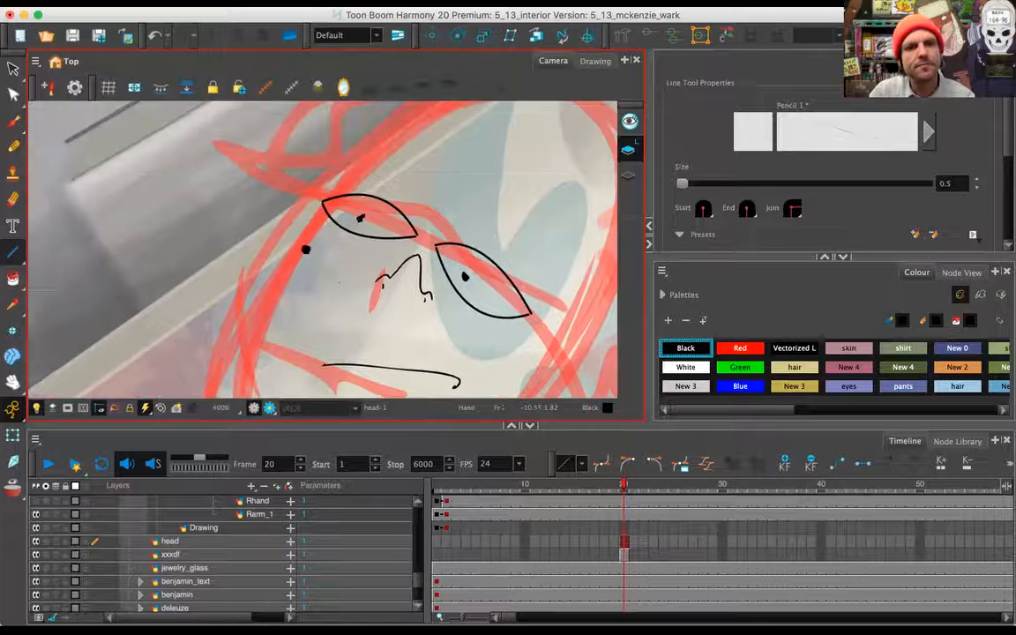
pyautogui.press('2')
pyautogui.press('2')
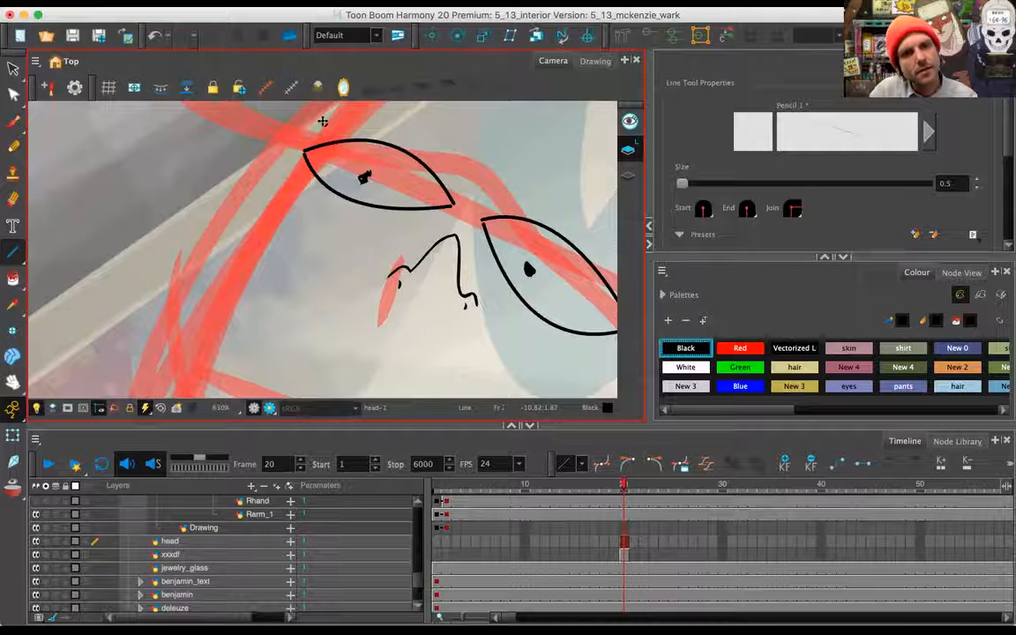
pyautogui.moveTo(323, 120)
pyautogui.mouseDown()
pyautogui.moveTo(289, 203)
pyautogui.moveTo(245, 199)
pyautogui.moveTo(245, 226)
pyautogui.moveTo(267, 250)
pyautogui.moveTo(234, 270)
pyautogui.mouseUp()
pyautogui.press('space')
pyautogui.moveTo(470, 229); pyautogui.dragTo(479, 121)
pyautogui.moveTo(255, 123)
pyautogui.mouseDown()
pyautogui.moveTo(209, 391)
pyautogui.moveTo(209, 287)
pyautogui.mouseUp()
# Continue the face contour past the mouth and curve it around the sketched chin
pyautogui.press('space')
pyautogui.moveTo(271, 242); pyautogui.dragTo(230, 92)
pyautogui.moveTo(166, 254)
pyautogui.mouseDown()
pyautogui.moveTo(288, 363)
pyautogui.moveTo(176, 341)
pyautogui.moveTo(172, 354)
pyautogui.moveTo(181, 343)
pyautogui.mouseUp()
pyautogui.hscroll(5, 340, 238)
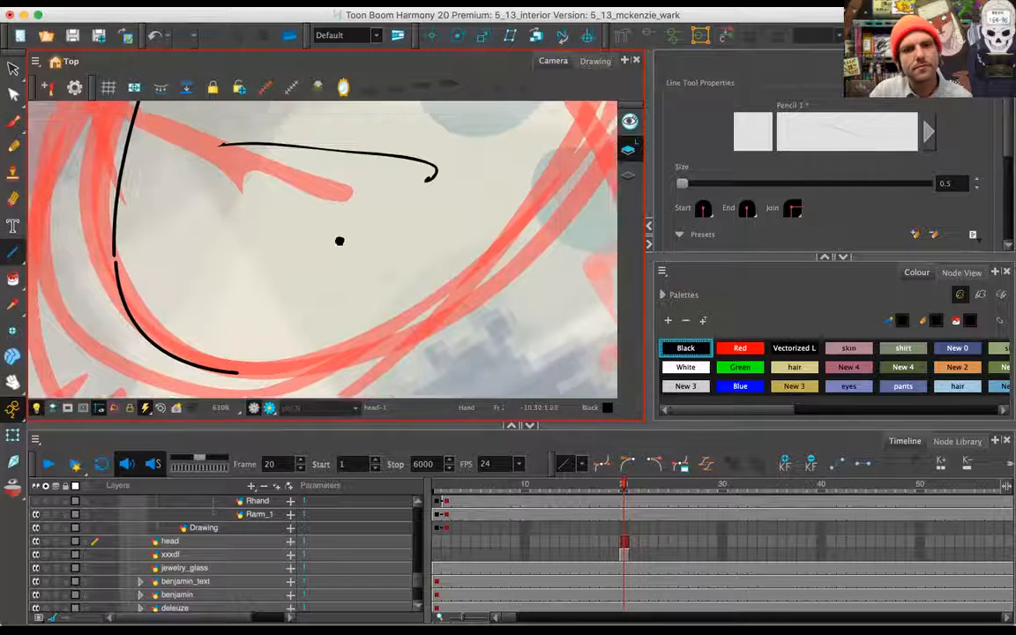
# Extend the face outline along the sketched jaw with further Line tool curves, ending at the forehead area
pyautogui.moveTo(519, 189)
pyautogui.mouseDown()
pyautogui.moveTo(243, 340)
pyautogui.moveTo(231, 372)
pyautogui.moveTo(401, 345)
pyautogui.moveTo(432, 374)
pyautogui.moveTo(431, 360)
pyautogui.mouseUp()
pyautogui.moveTo(443, 247); pyautogui.dragTo(291, 390)
pyautogui.moveTo(394, 249)
pyautogui.mouseDown()
pyautogui.moveTo(503, 295)
pyautogui.moveTo(455, 277)
pyautogui.moveTo(441, 249)
pyautogui.mouseUp()
pyautogui.moveTo(480, 214)
pyautogui.mouseDown()
pyautogui.moveTo(465, 252)
pyautogui.moveTo(467, 311)
pyautogui.moveTo(505, 285)
pyautogui.mouseUp()
pyautogui.moveTo(436, 308); pyautogui.dragTo(417, 342)
pyautogui.press('space')
pyautogui.moveTo(494, 239); pyautogui.dragTo(510, 393)
pyautogui.moveTo(440, 209); pyautogui.dragTo(424, 326)
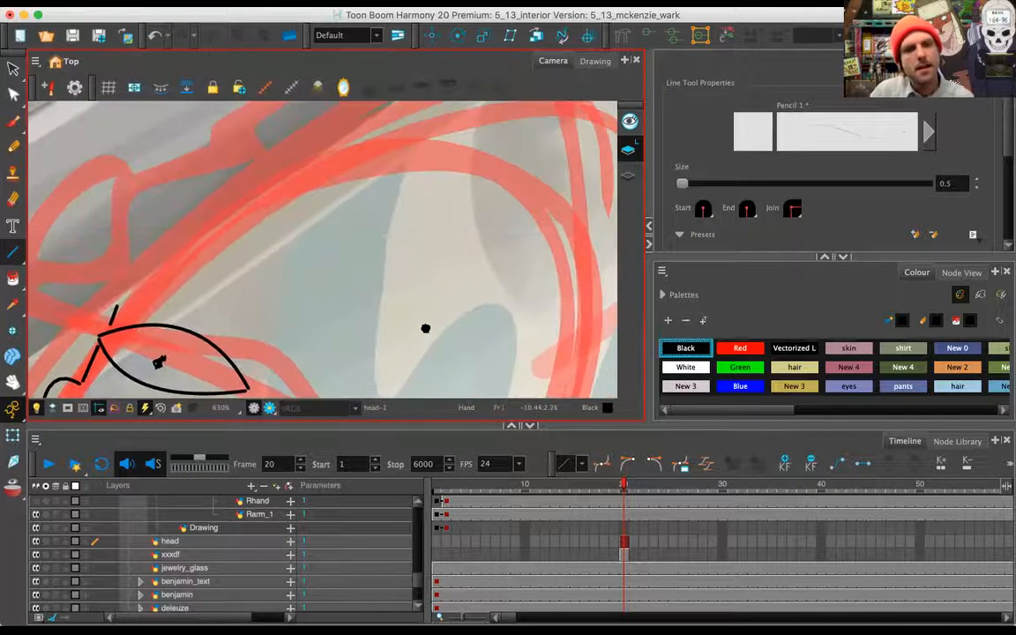
# Ink a curly hair outline freehand over the top of the sketched head with the Brush in Black
pyautogui.click(14, 120)
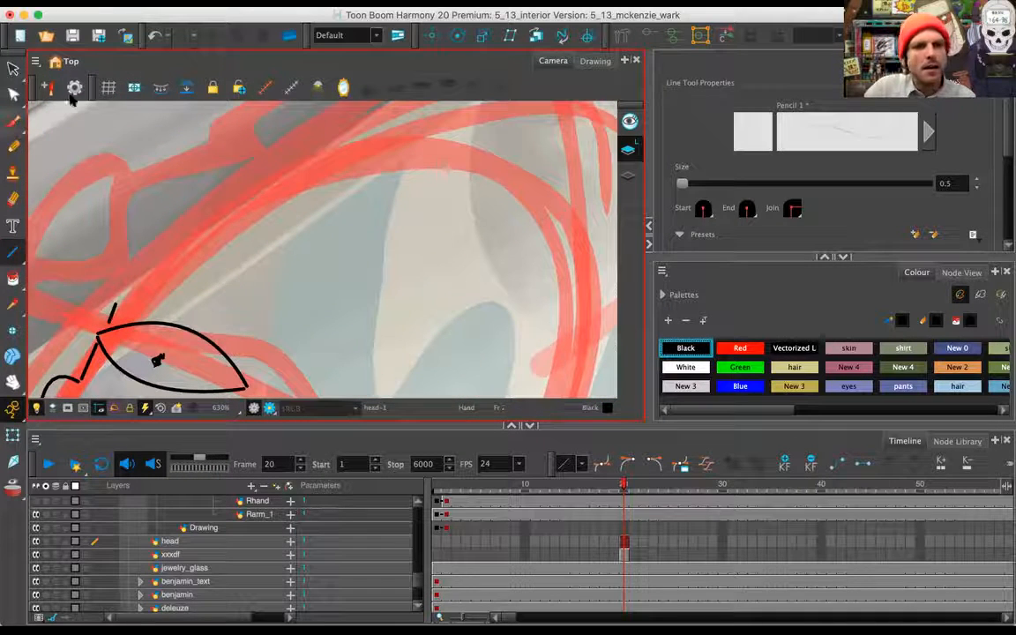
pyautogui.click(60, 119)
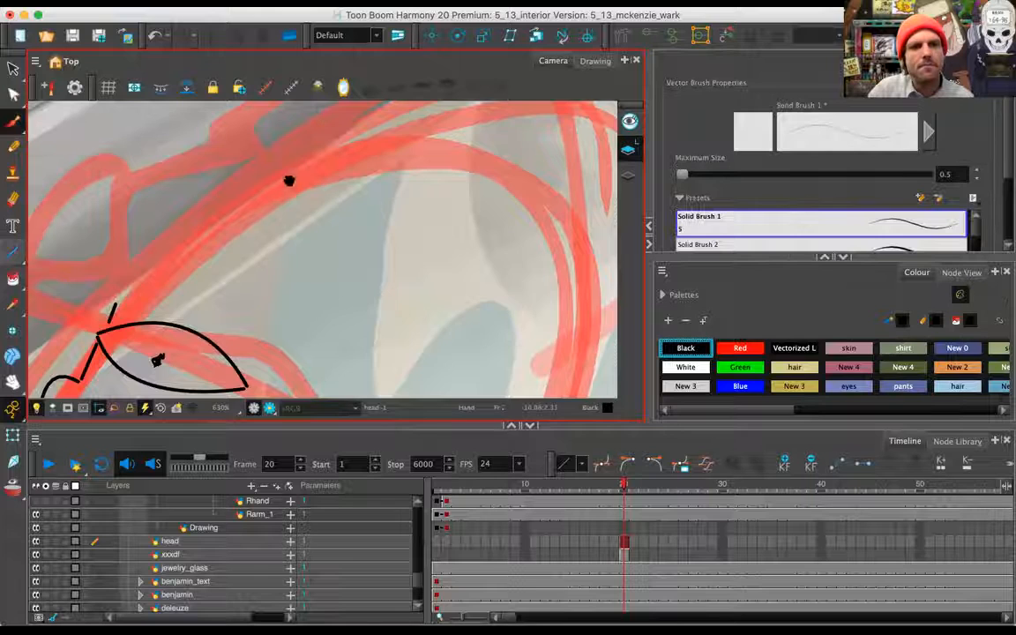
pyautogui.press('space')
pyautogui.moveTo(289, 176); pyautogui.dragTo(352, 235)
pyautogui.moveTo(372, 138)
pyautogui.mouseDown()
pyautogui.moveTo(344, 117)
pyautogui.moveTo(244, 153)
pyautogui.moveTo(232, 204)
pyautogui.moveTo(166, 198)
pyautogui.moveTo(92, 270)
pyautogui.moveTo(75, 309)
pyautogui.moveTo(117, 345)
pyautogui.moveTo(96, 381)
pyautogui.moveTo(243, 343)
pyautogui.moveTo(333, 356)
pyautogui.moveTo(349, 381)
pyautogui.mouseUp()
pyautogui.moveTo(382, 284)
pyautogui.mouseDown()
pyautogui.moveTo(252, 281)
pyautogui.moveTo(212, 295)
pyautogui.mouseUp()
pyautogui.moveTo(199, 155)
pyautogui.mouseDown()
pyautogui.moveTo(221, 130)
pyautogui.moveTo(284, 145)
pyautogui.moveTo(343, 133)
pyautogui.moveTo(474, 154)
pyautogui.moveTo(549, 202)
pyautogui.moveTo(607, 267)
pyautogui.moveTo(607, 289)
pyautogui.mouseUp()
# Continue the wavy hair outline down the side of the head and back in to the near ear
pyautogui.press('space')
pyautogui.moveTo(509, 310); pyautogui.dragTo(278, 131)
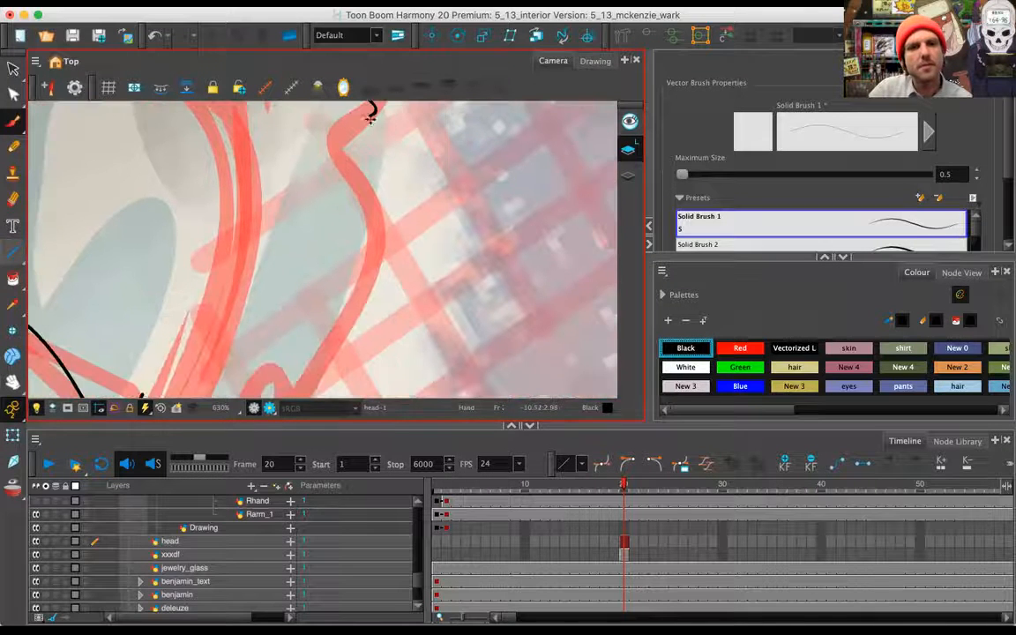
pyautogui.moveTo(367, 111)
pyautogui.mouseDown()
pyautogui.moveTo(420, 163)
pyautogui.moveTo(404, 170)
pyautogui.moveTo(381, 317)
pyautogui.moveTo(361, 366)
pyautogui.moveTo(292, 342)
pyautogui.mouseUp()
pyautogui.press('space')
pyautogui.moveTo(390, 306)
pyautogui.mouseDown()
pyautogui.moveTo(444, 238)
pyautogui.moveTo(486, 130)
pyautogui.moveTo(350, 333)
pyautogui.moveTo(298, 368)
pyautogui.moveTo(234, 383)
pyautogui.moveTo(191, 369)
pyautogui.moveTo(172, 319)
pyautogui.mouseUp()
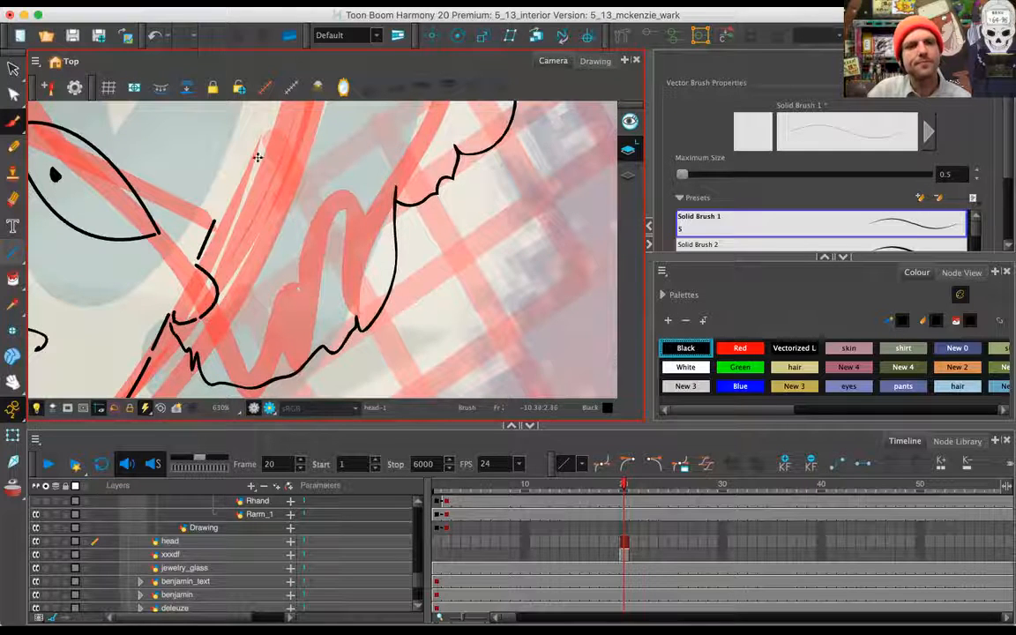
# Ink a jagged hairline across the forehead, ending just above the near ear
pyautogui.press('space')
pyautogui.moveTo(181, 129); pyautogui.dragTo(265, 255)
pyautogui.moveTo(97, 146)
pyautogui.mouseDown()
pyautogui.moveTo(101, 189)
pyautogui.moveTo(179, 216)
pyautogui.moveTo(216, 204)
pyautogui.moveTo(259, 249)
pyautogui.moveTo(300, 347)
pyautogui.mouseUp()
# Add small freehand detail lines inside the ear
pyautogui.press('space')
pyautogui.moveTo(358, 265)
pyautogui.mouseDown()
pyautogui.moveTo(328, 117)
pyautogui.moveTo(335, 148)
pyautogui.mouseUp()
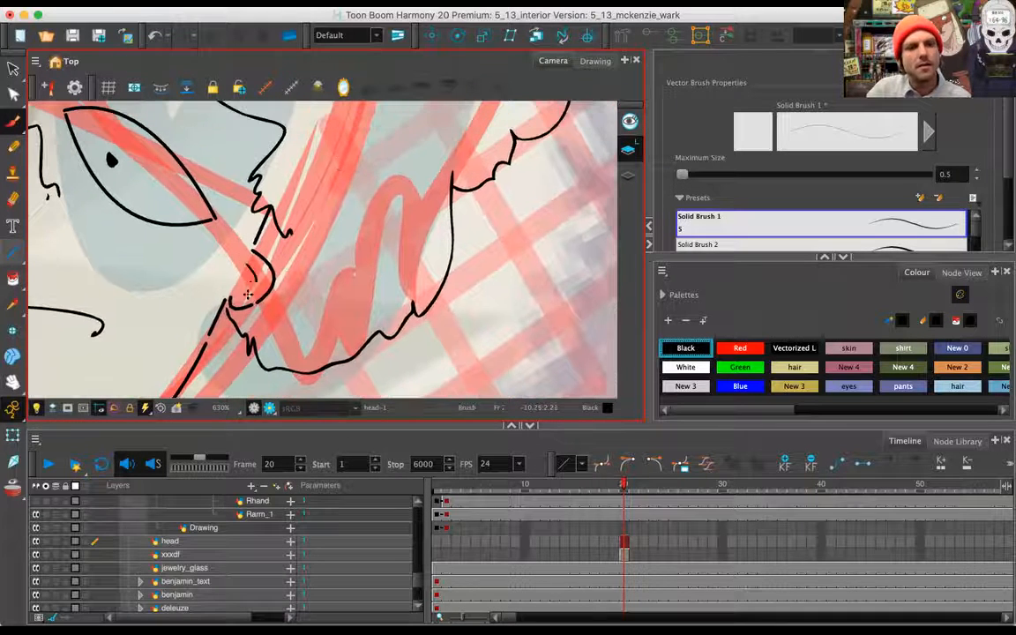
pyautogui.press('space')
pyautogui.moveTo(435, 269); pyautogui.dragTo(484, 255)
pyautogui.moveTo(174, 178); pyautogui.dragTo(170, 195)
pyautogui.click(266, 287)
pyautogui.press('space')
pyautogui.moveTo(265, 294)
pyautogui.mouseDown()
pyautogui.moveTo(243, 170)
pyautogui.moveTo(239, 181)
pyautogui.mouseUp()
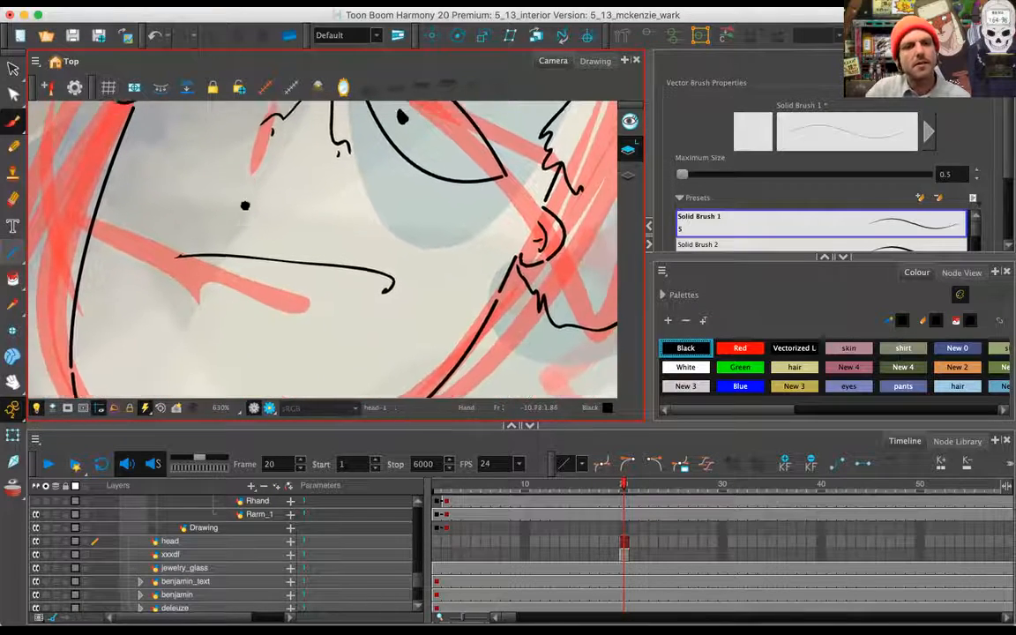
# Examine the whole inked head against the scene at several view rotations
pyautogui.scroll(-8, 234, 166)
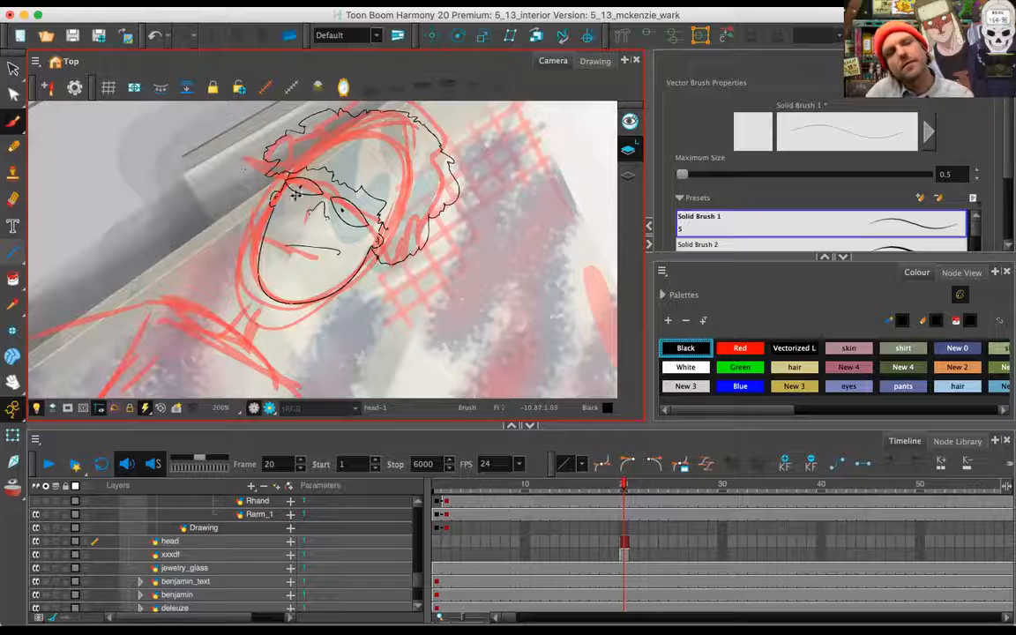
pyautogui.scroll(-3, 297, 194)
pyautogui.hotkey('shift', 'x')
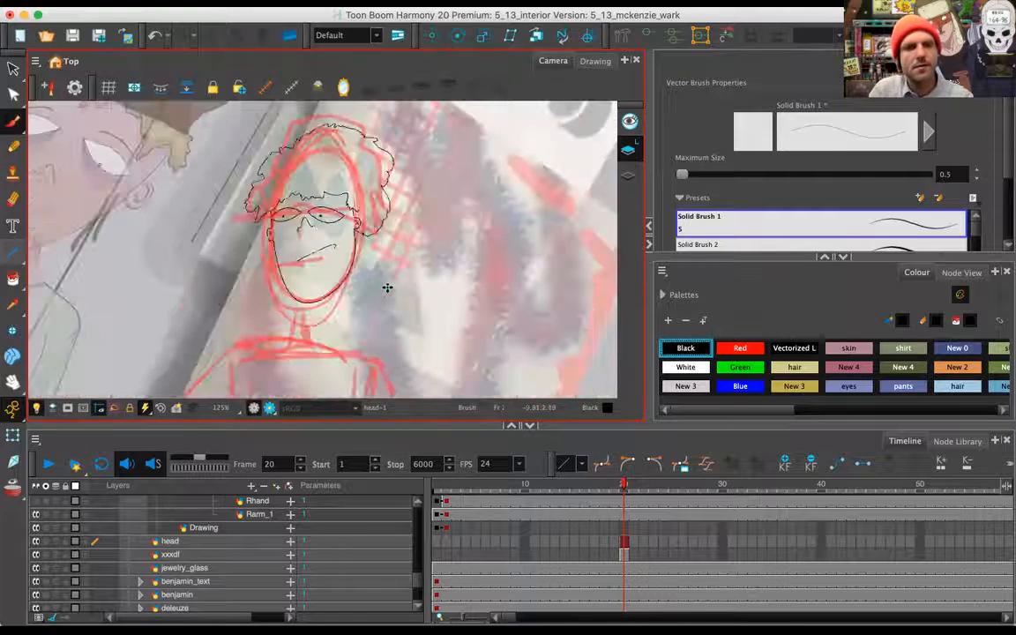
pyautogui.press('v')
pyautogui.press('v')
pyautogui.press('c')
pyautogui.press('c')
pyautogui.scroll(-2, 379, 289)
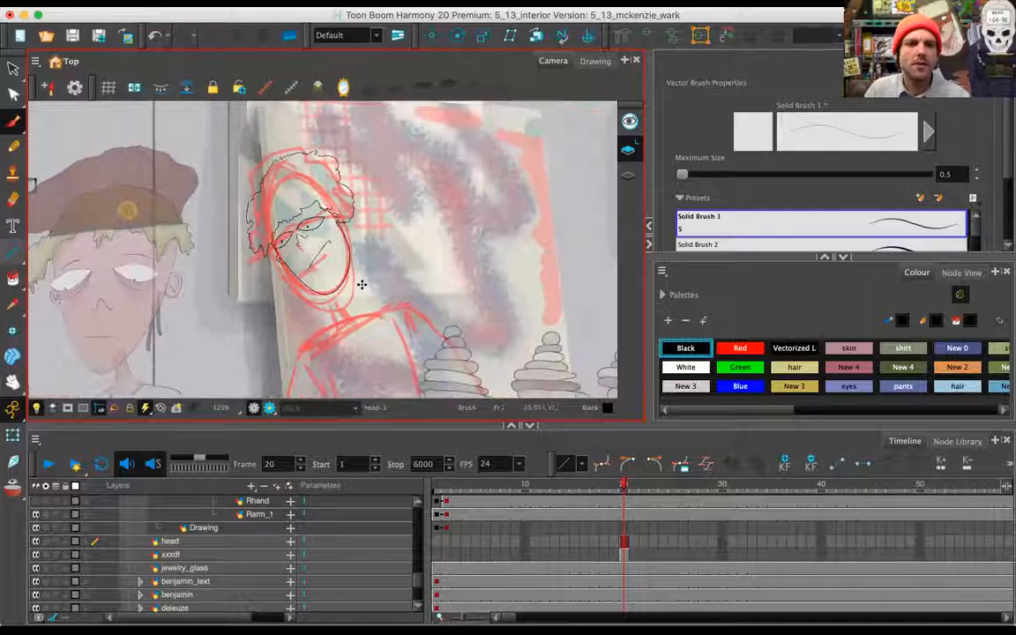
pyautogui.moveTo(353, 275)
pyautogui.mouseDown()
pyautogui.moveTo(370, 266)
pyautogui.moveTo(472, 272)
pyautogui.moveTo(448, 267)
pyautogui.moveTo(390, 291)
pyautogui.moveTo(375, 282)
pyautogui.mouseUp()
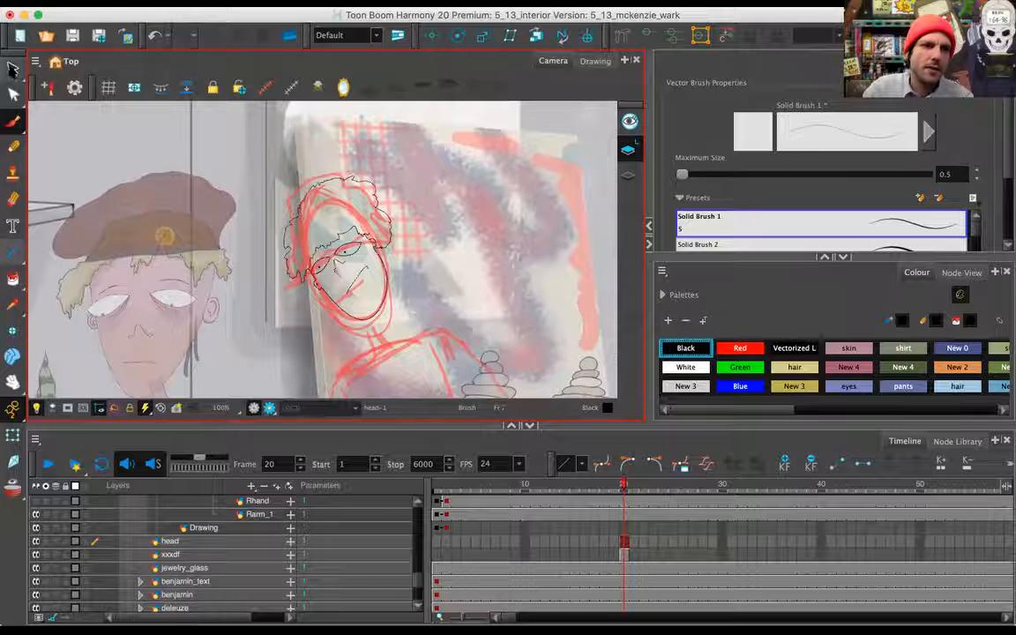
# Select the whole head drawing, scale it up slightly and reposition it over the sketch
pyautogui.click(14, 69)
pyautogui.moveTo(261, 240)
pyautogui.mouseDown()
pyautogui.moveTo(388, 319)
pyautogui.moveTo(278, 146)
pyautogui.moveTo(263, 233)
pyautogui.mouseUp()
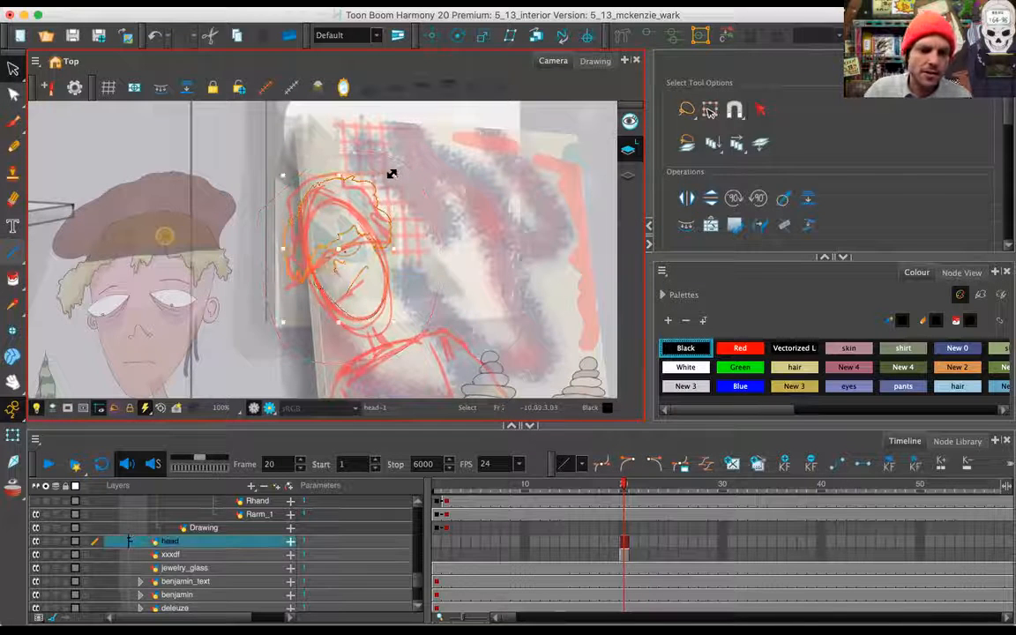
pyautogui.moveTo(391, 175)
pyautogui.mouseDown()
pyautogui.moveTo(418, 161)
pyautogui.moveTo(419, 177)
pyautogui.moveTo(410, 140)
pyautogui.moveTo(392, 182)
pyautogui.mouseUp()
pyautogui.moveTo(335, 257); pyautogui.dragTo(327, 262)
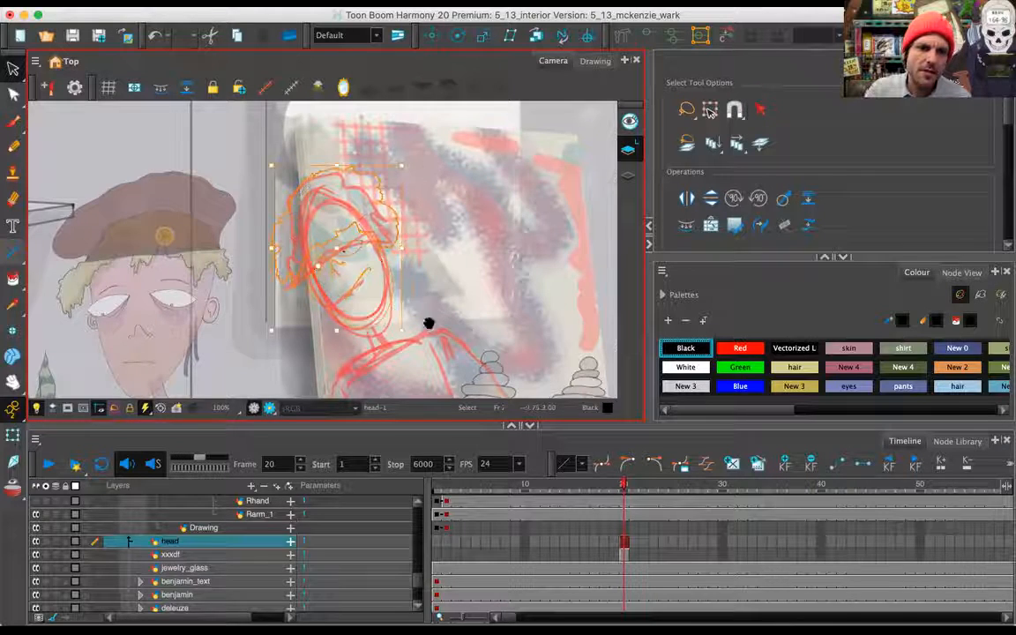
# Add a vector drawing layer named body directly above the benjamin_text layer
pyautogui.scroll(10, 399, 234)
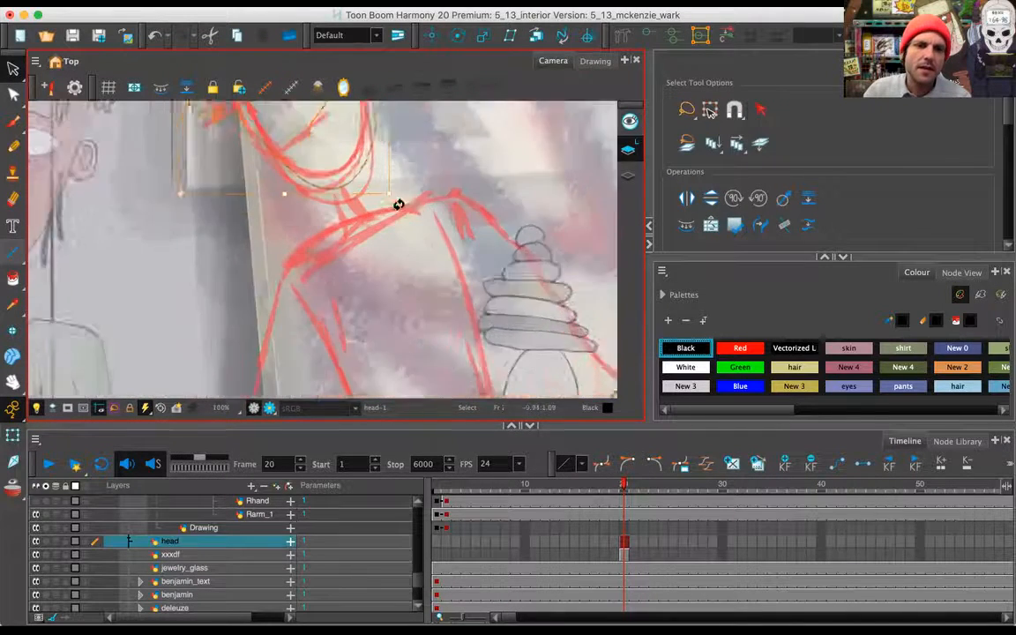
pyautogui.scroll(8, 399, 205)
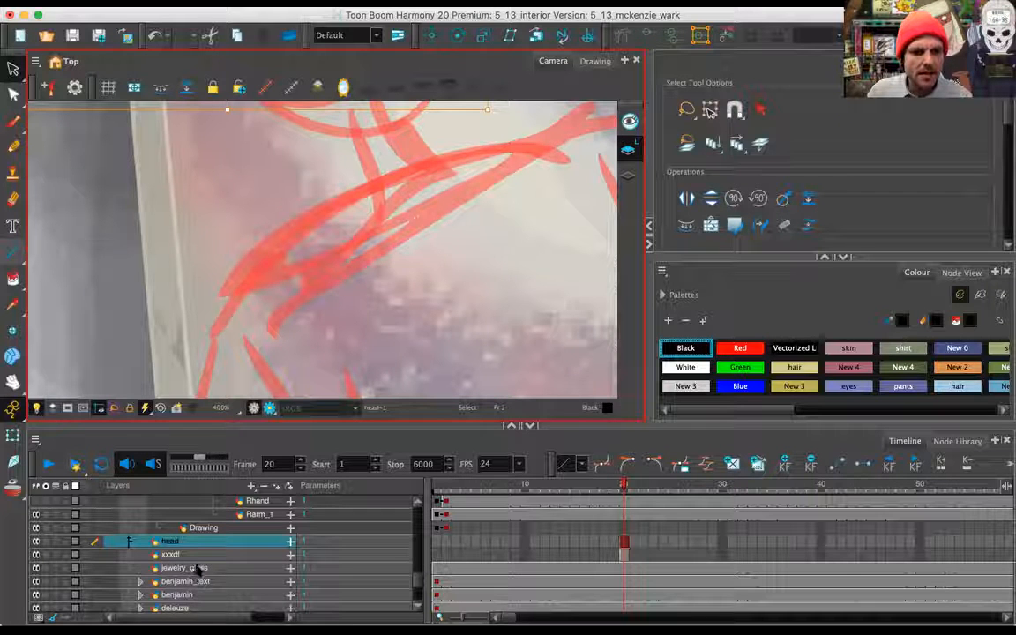
pyautogui.click(185, 581)
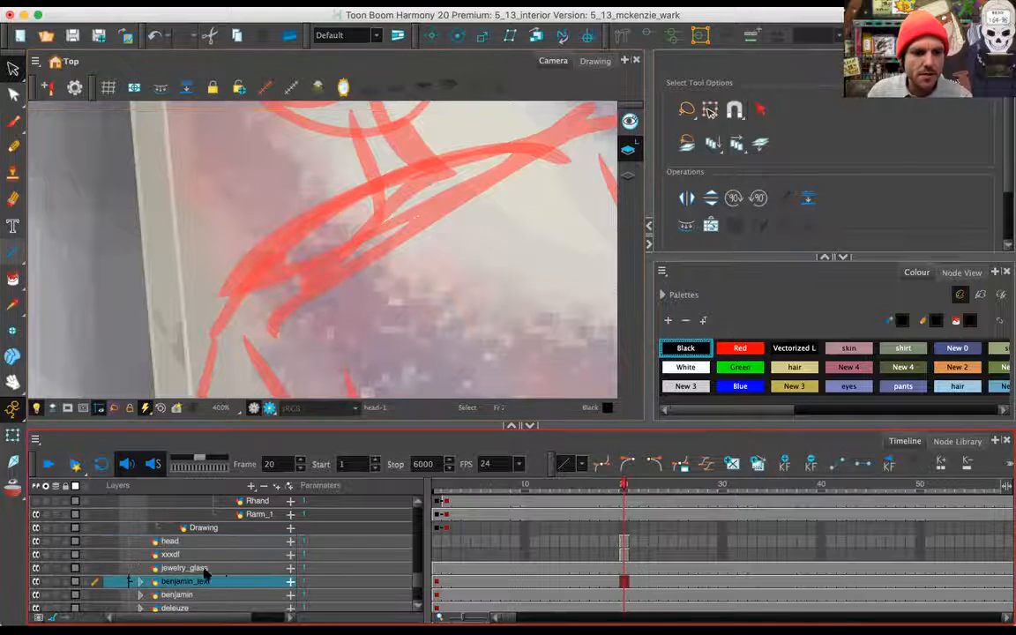
pyautogui.click(251, 485)
pyautogui.click(274, 523)
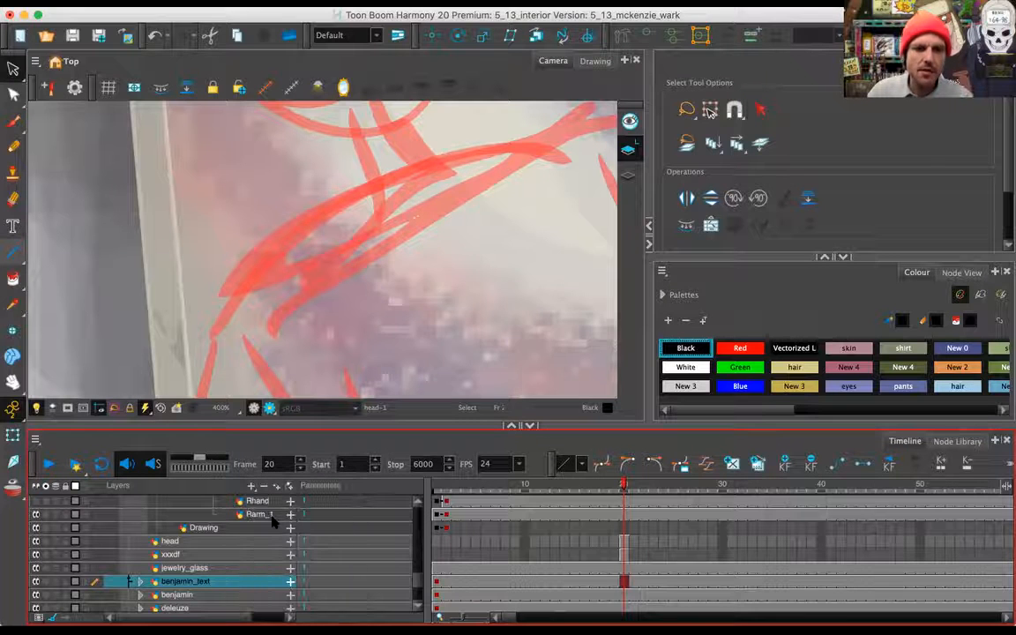
pyautogui.write('body')
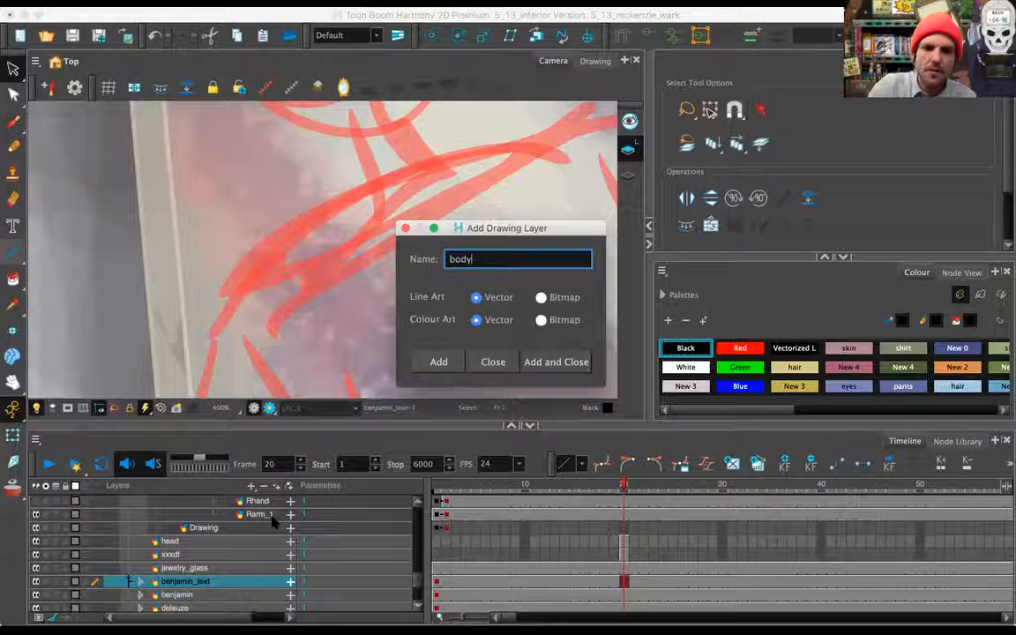
pyautogui.click(535, 362)
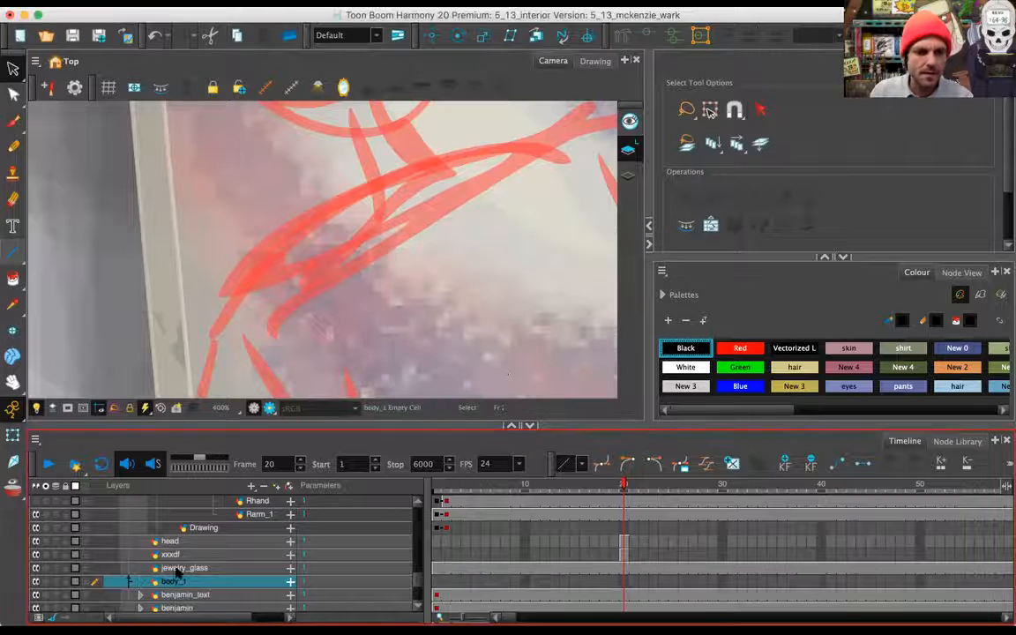
# Examine the sketched figure's body and its place among the surrounding store props
pyautogui.click(442, 63)
pyautogui.press('2')
pyautogui.press('2')
pyautogui.press('2')
pyautogui.press('2')
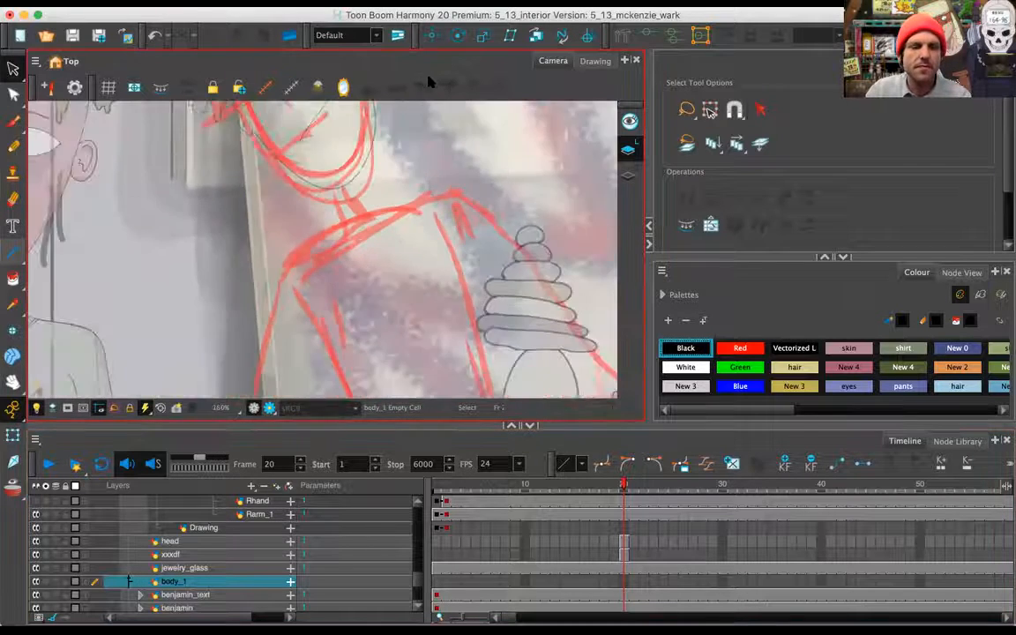
pyautogui.press('2')
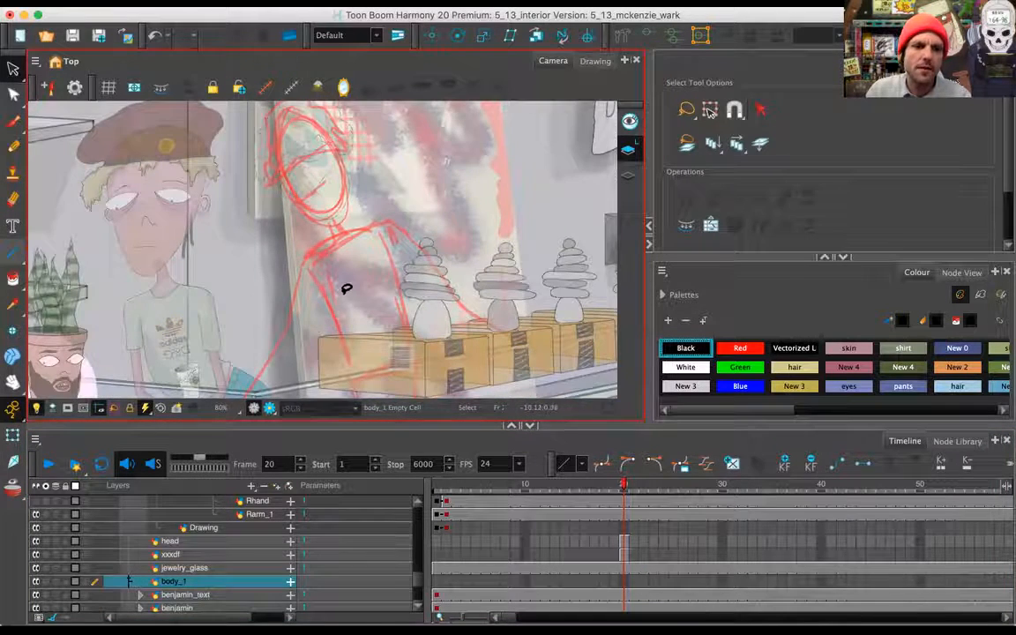
pyautogui.press('2')
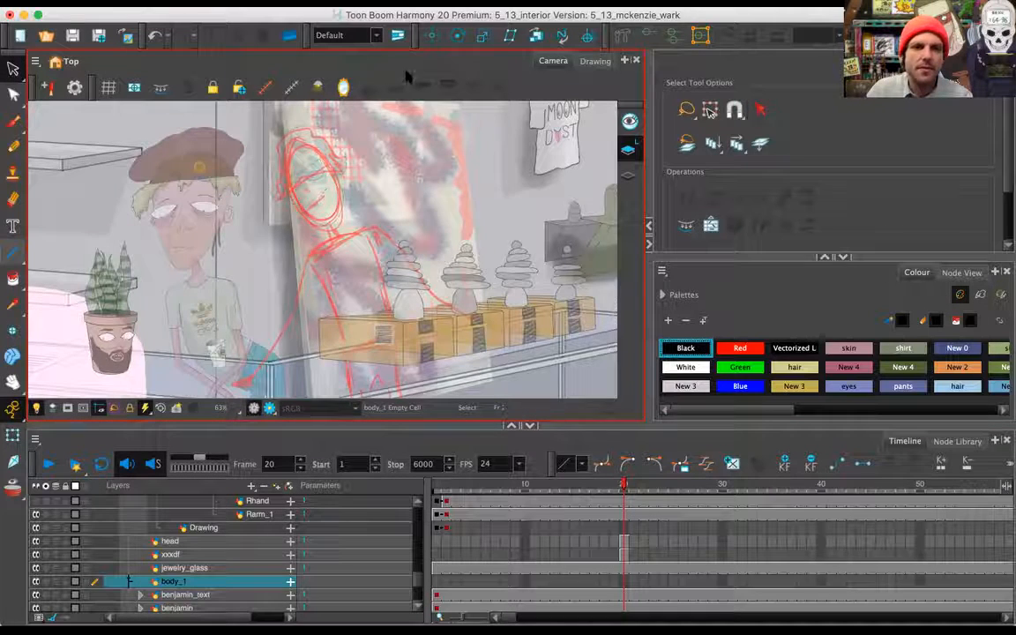
# Try to ink the neck and both shoulder lines freehand with the Brush on the body layer
pyautogui.scroll(6, 363, 110)
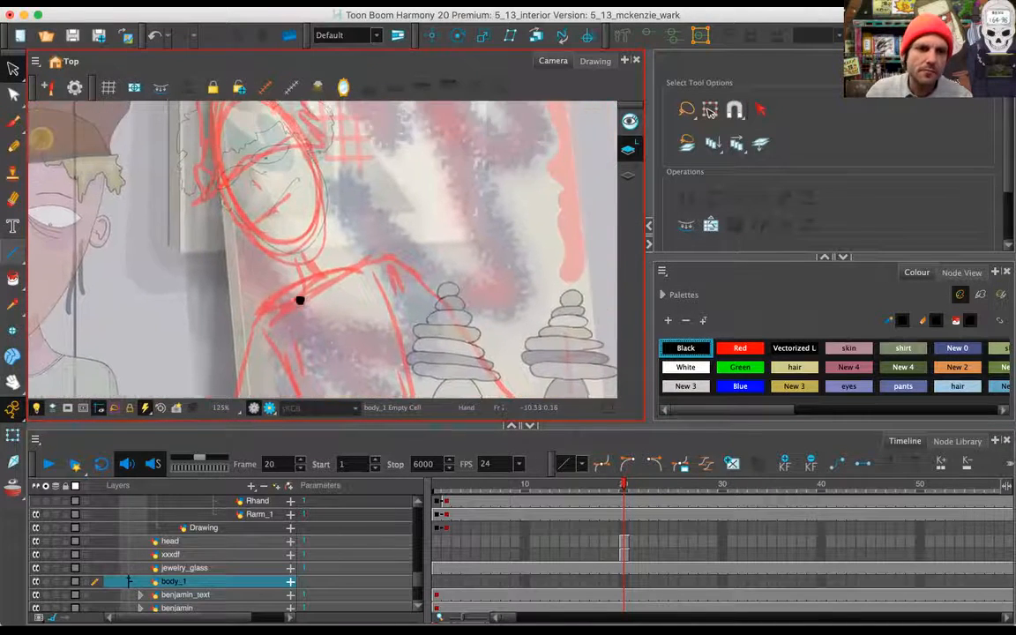
pyautogui.scroll(1, 309, 248)
pyautogui.click(13, 121)
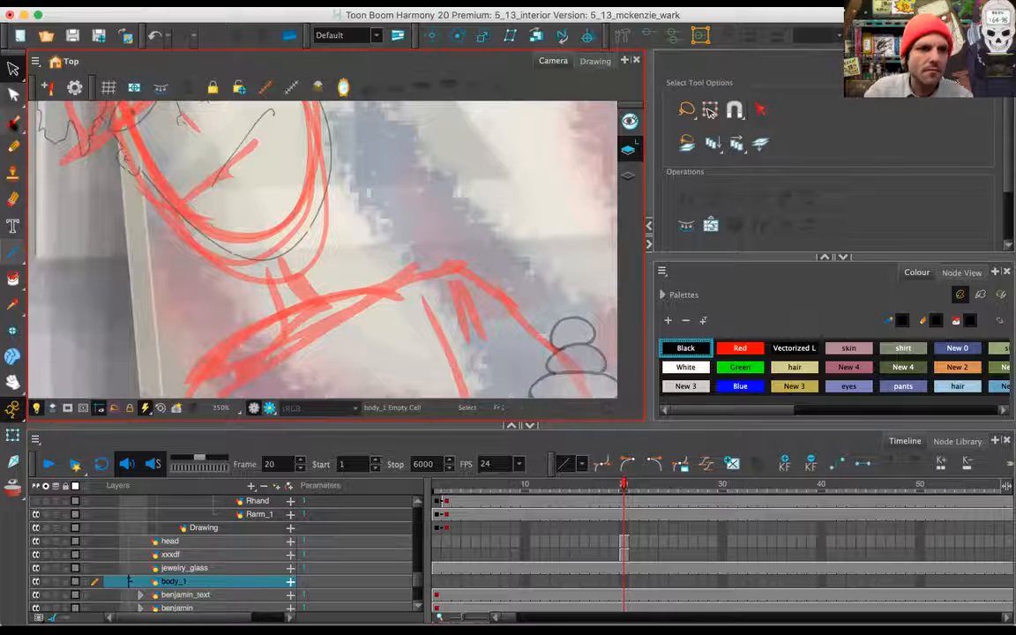
pyautogui.moveTo(263, 251)
pyautogui.mouseDown()
pyautogui.moveTo(312, 291)
pyautogui.moveTo(280, 318)
pyautogui.moveTo(269, 194)
pyautogui.moveTo(426, 160)
pyautogui.mouseUp()
pyautogui.moveTo(233, 220); pyautogui.dragTo(139, 281)
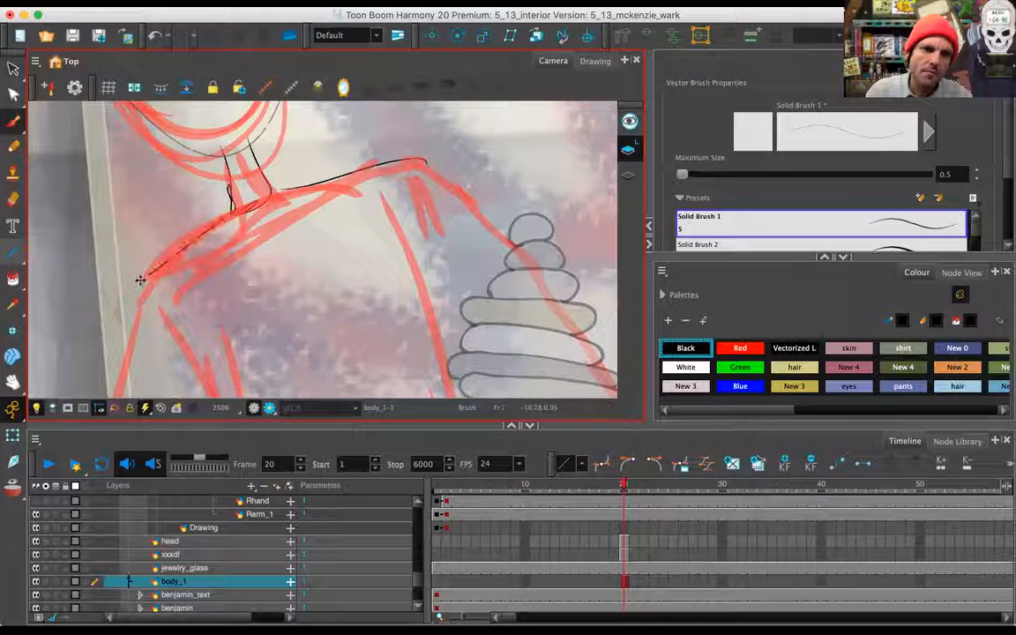
pyautogui.press('1')
pyautogui.press('1')
pyautogui.press('2')
pyautogui.press('2')
pyautogui.press('2')
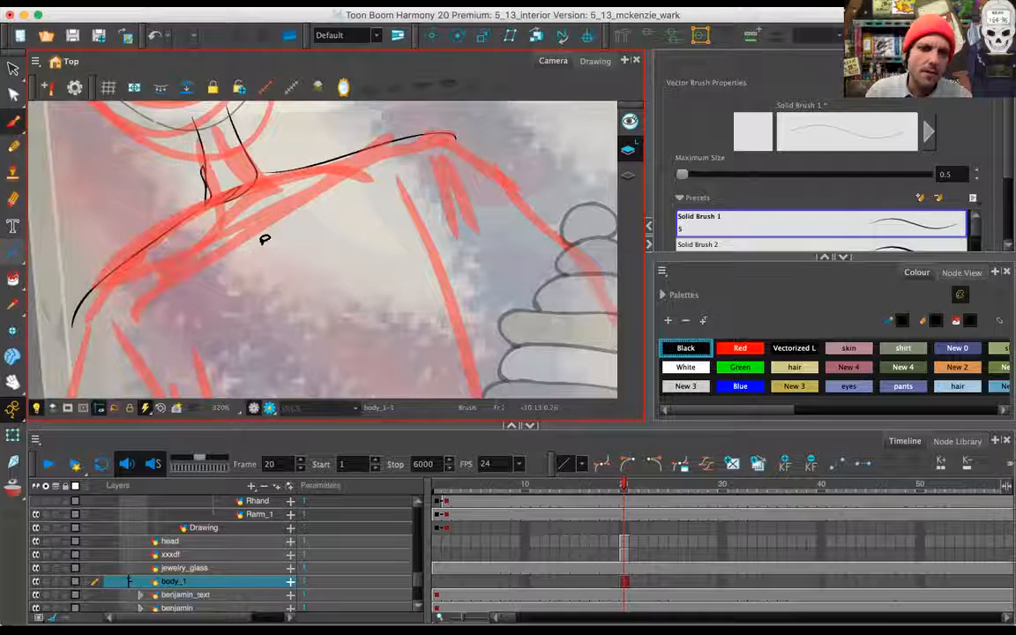
# Undo the freehand neck and shoulder strokes
pyautogui.hotkey('ctrl', 'z')
pyautogui.hotkey('ctrl', 'z')
pyautogui.hotkey('ctrl', 'z')
pyautogui.hotkey('ctrl', 'z')
pyautogui.hotkey('ctrl', 'z')
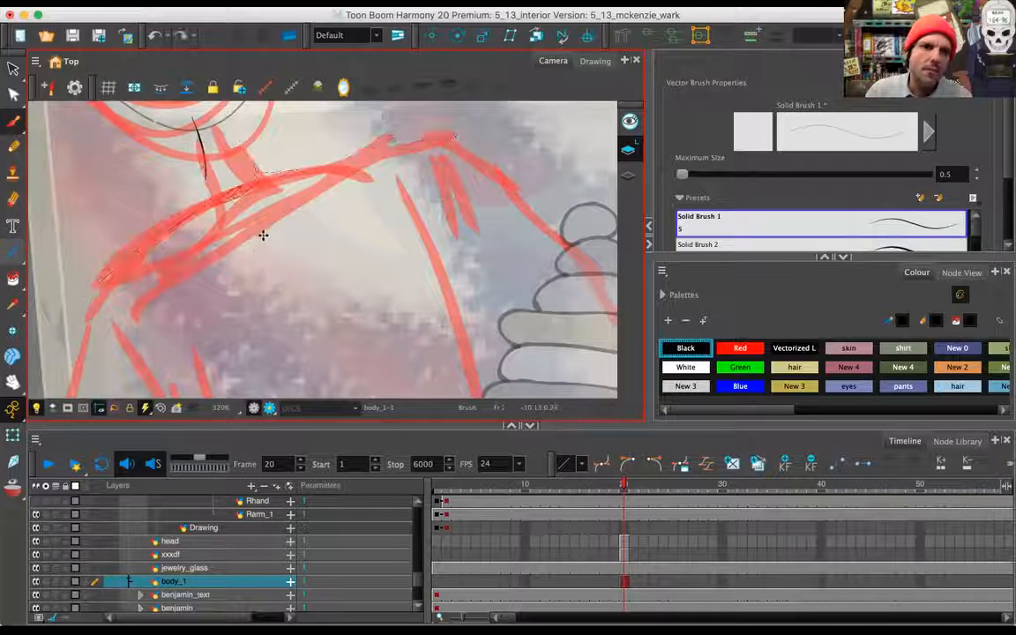
# Draw the neck, curved collar, and the shoulder and outer arm beside the stacked stones with the Line tool
pyautogui.moveTo(12, 251); pyautogui.dragTo(67, 272)
pyautogui.moveTo(191, 124); pyautogui.dragTo(201, 206)
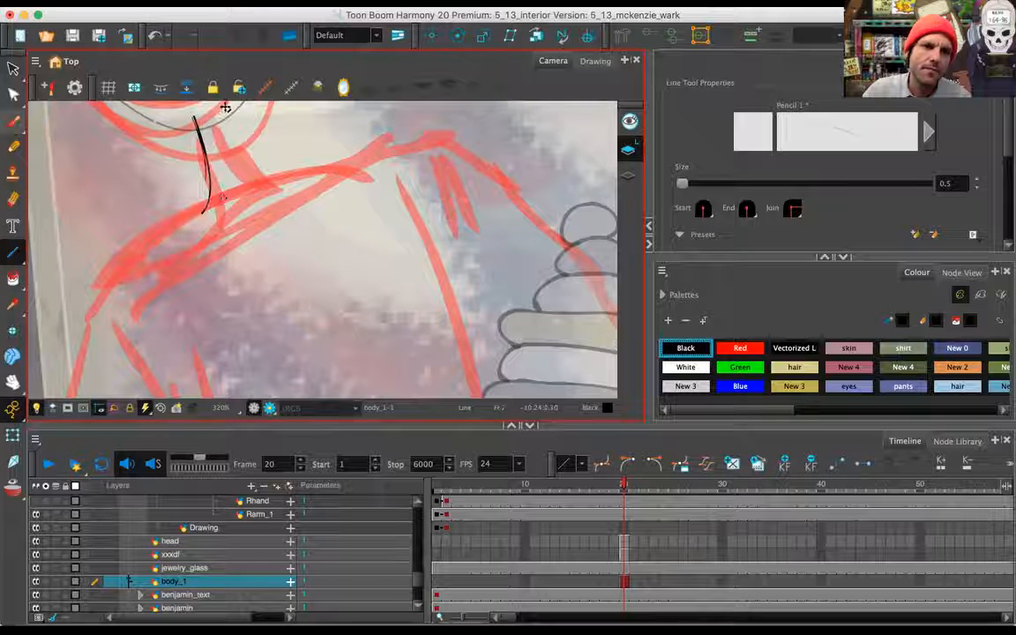
pyautogui.moveTo(193, 120)
pyautogui.mouseDown()
pyautogui.moveTo(225, 106)
pyautogui.moveTo(283, 182)
pyautogui.moveTo(264, 187)
pyautogui.moveTo(277, 184)
pyautogui.mouseUp()
pyautogui.moveTo(208, 214)
pyautogui.mouseDown()
pyautogui.moveTo(249, 209)
pyautogui.moveTo(277, 187)
pyautogui.moveTo(397, 147)
pyautogui.moveTo(438, 145)
pyautogui.moveTo(517, 245)
pyautogui.moveTo(572, 347)
pyautogui.mouseUp()
pyautogui.moveTo(596, 290); pyautogui.dragTo(599, 283)
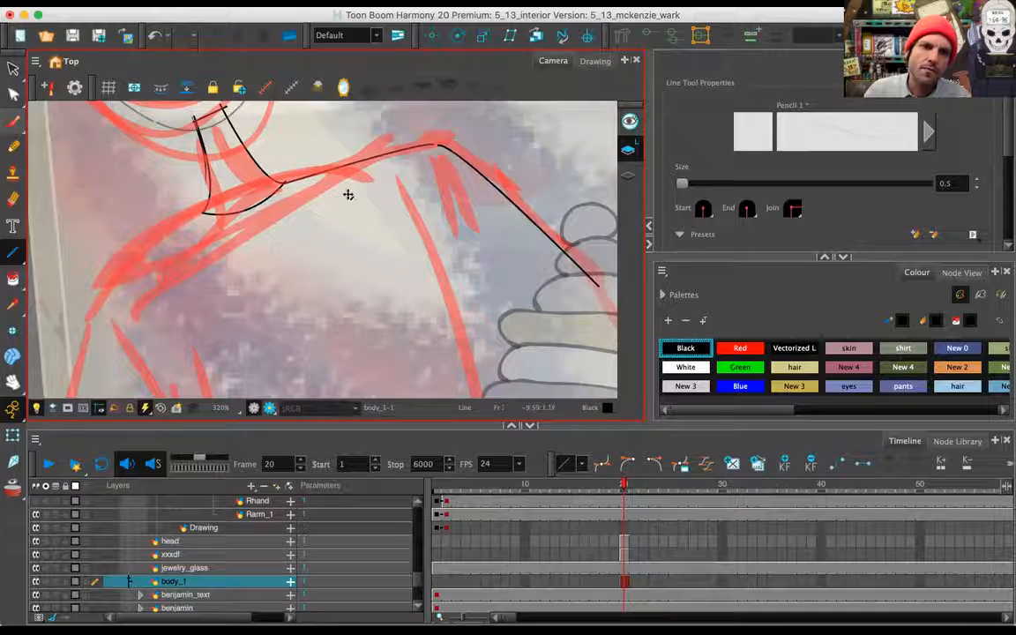
# Draw the opposite shoulder and its outer arm line, curving them to follow the sketch
pyautogui.scroll(-5, 347, 193)
pyautogui.moveTo(254, 134)
pyautogui.mouseDown()
pyautogui.moveTo(139, 243)
pyautogui.moveTo(147, 227)
pyautogui.moveTo(125, 390)
pyautogui.moveTo(104, 402)
pyautogui.mouseUp()
pyautogui.moveTo(121, 328); pyautogui.dragTo(113, 326)
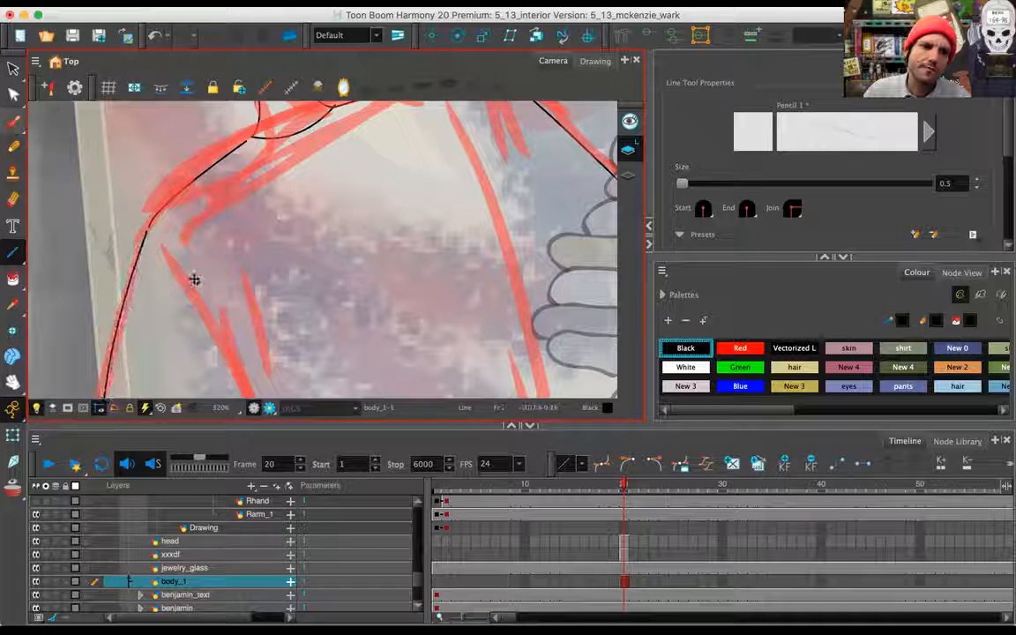
# Draw the inner line of the arm behind the stones and both sides of the torso with the Line tool
pyautogui.press('1')
pyautogui.press('1')
pyautogui.press('1')
pyautogui.press('2')
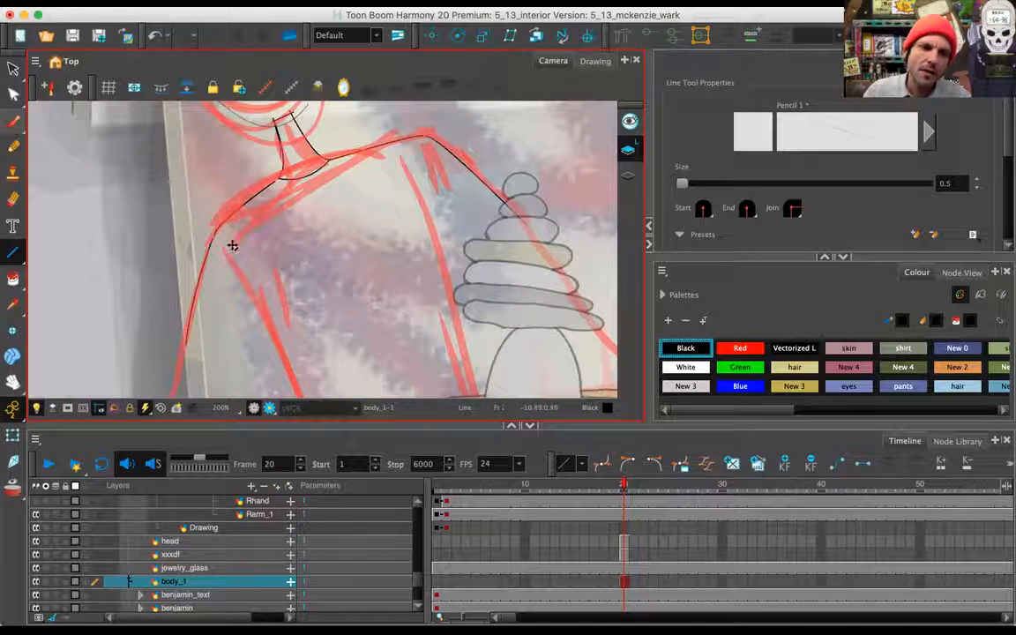
pyautogui.moveTo(236, 267); pyautogui.dragTo(157, 227)
pyautogui.moveTo(357, 164); pyautogui.dragTo(453, 254)
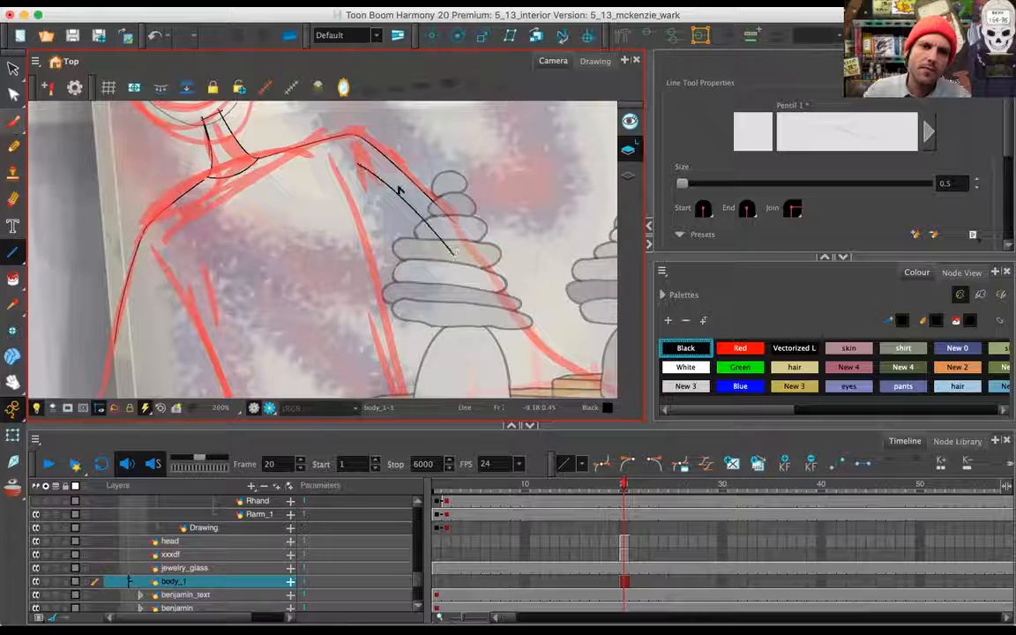
pyautogui.moveTo(345, 173); pyautogui.dragTo(337, 165)
pyautogui.moveTo(358, 226); pyautogui.dragTo(403, 394)
pyautogui.moveTo(374, 291); pyautogui.dragTo(385, 287)
pyautogui.press('space')
pyautogui.moveTo(268, 225); pyautogui.dragTo(259, 146)
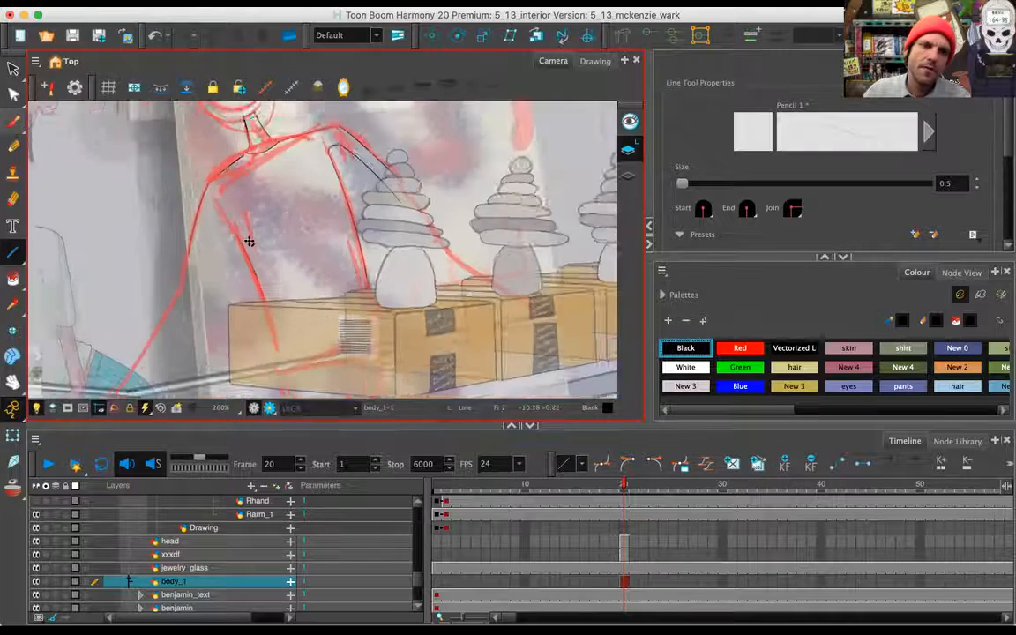
# Hide the red sketch layer xxxdf and delete it from the timeline
pyautogui.scroll(-5, 250, 241)
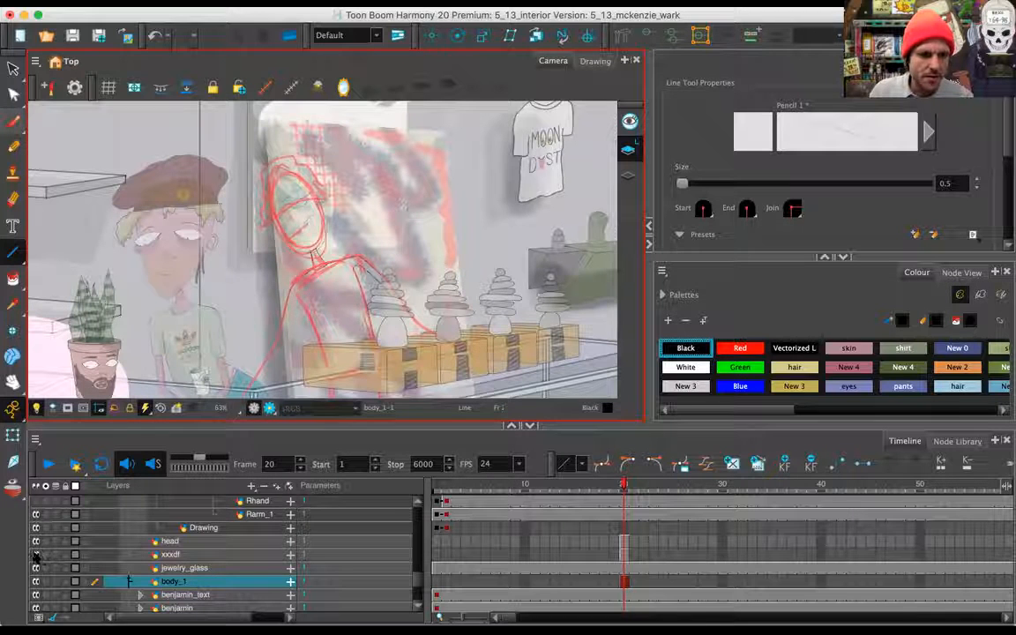
pyautogui.click(36, 554)
pyautogui.click(215, 555)
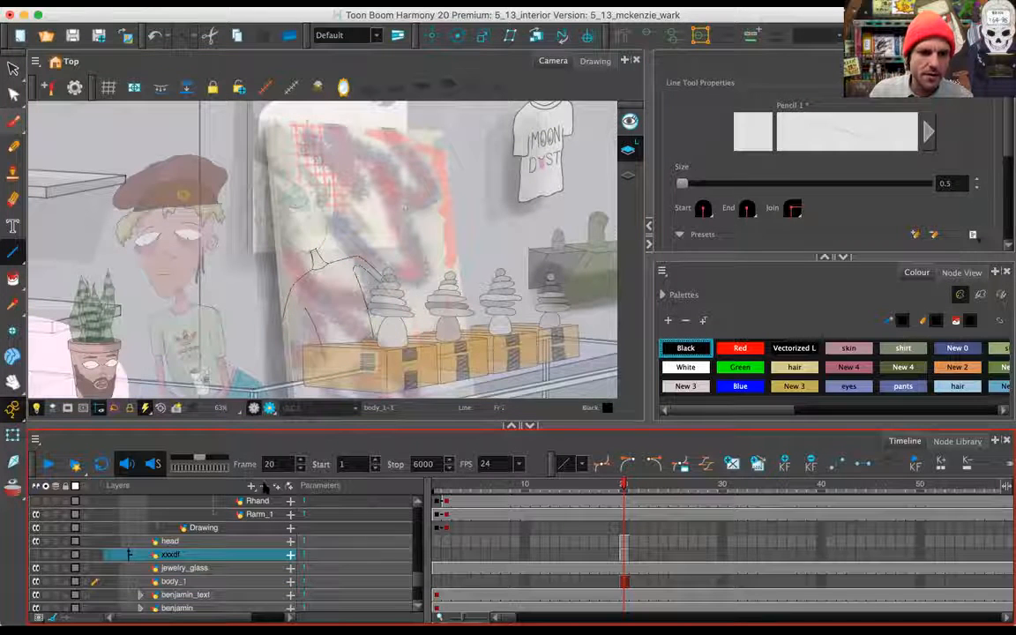
pyautogui.press('Delete')
pyautogui.click(391, 60)
pyautogui.press('2')
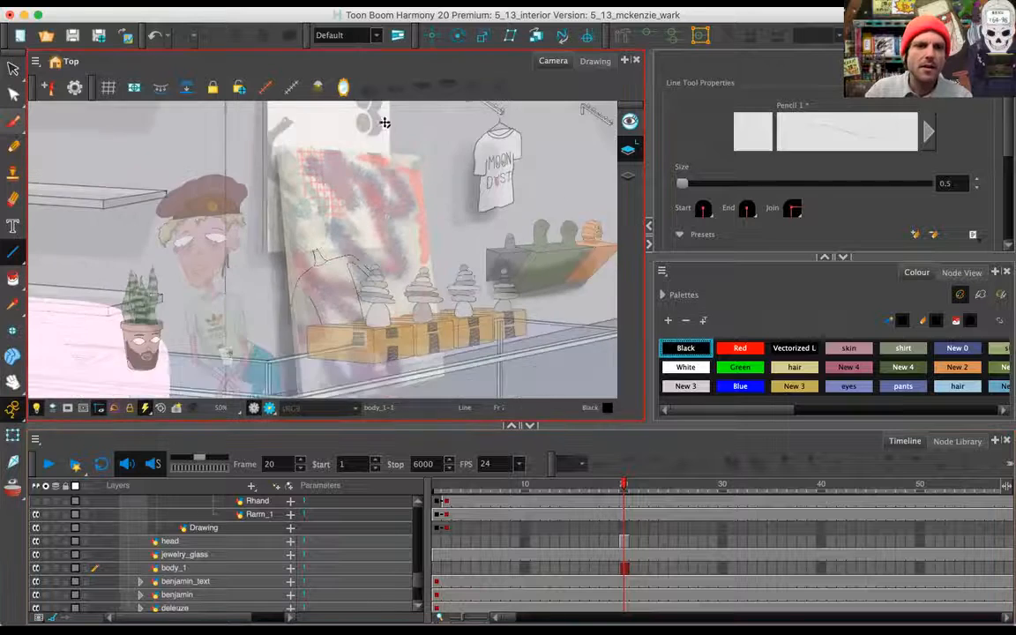
# Move the drawing on the head layer slightly with the Transform tool so it lines up with the neck
pyautogui.press('1')
pyautogui.press('1')
pyautogui.click(211, 545)
pyautogui.click(211, 543)
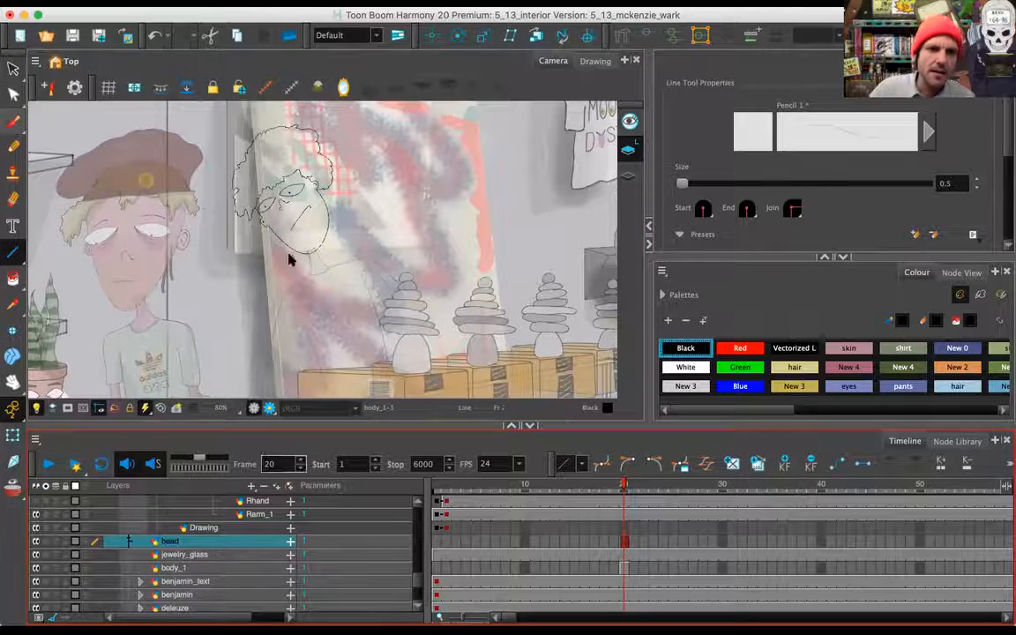
pyautogui.moveTo(295, 256)
pyautogui.mouseDown()
pyautogui.moveTo(415, 251)
pyautogui.moveTo(389, 283)
pyautogui.mouseUp()
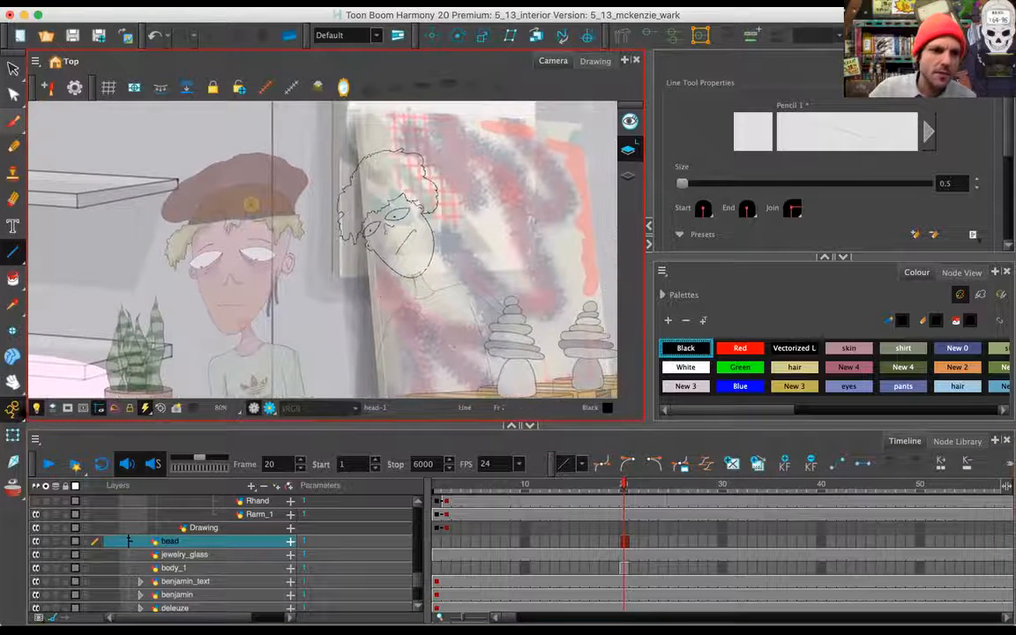
pyautogui.click(12, 435)
pyautogui.moveTo(334, 144); pyautogui.dragTo(340, 140)
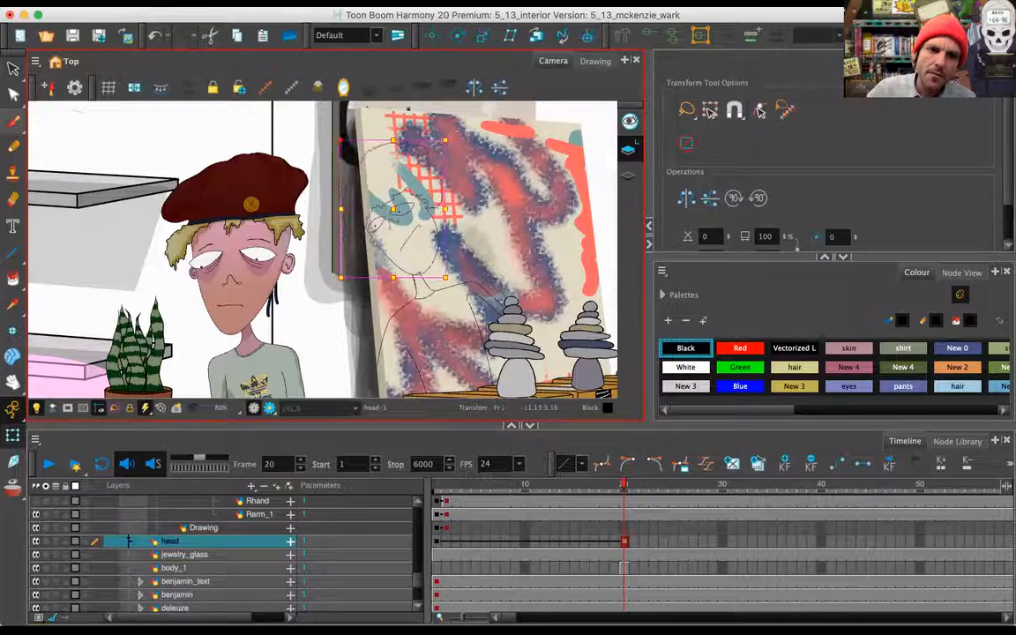
pyautogui.moveTo(355, 191); pyautogui.dragTo(350, 197)
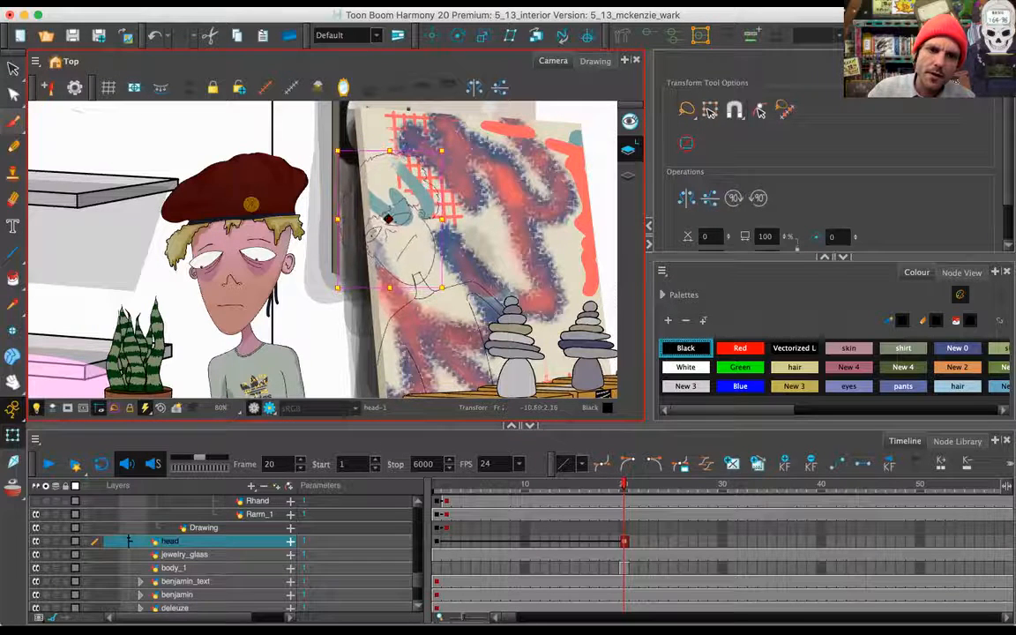
pyautogui.moveTo(338, 245); pyautogui.dragTo(332, 240)
pyautogui.moveTo(351, 289); pyautogui.dragTo(311, 223)
pyautogui.press('1')
pyautogui.press('1')
pyautogui.press('2')
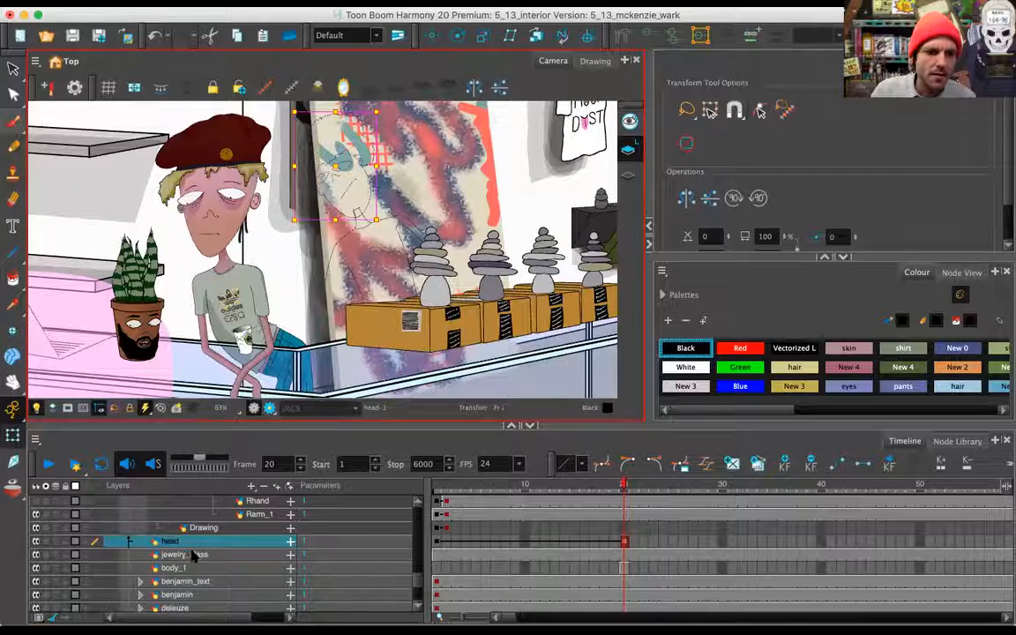
# Make the head layer active with the Select tool and turn off the light table so the scene shows in full colour
pyautogui.click(181, 554)
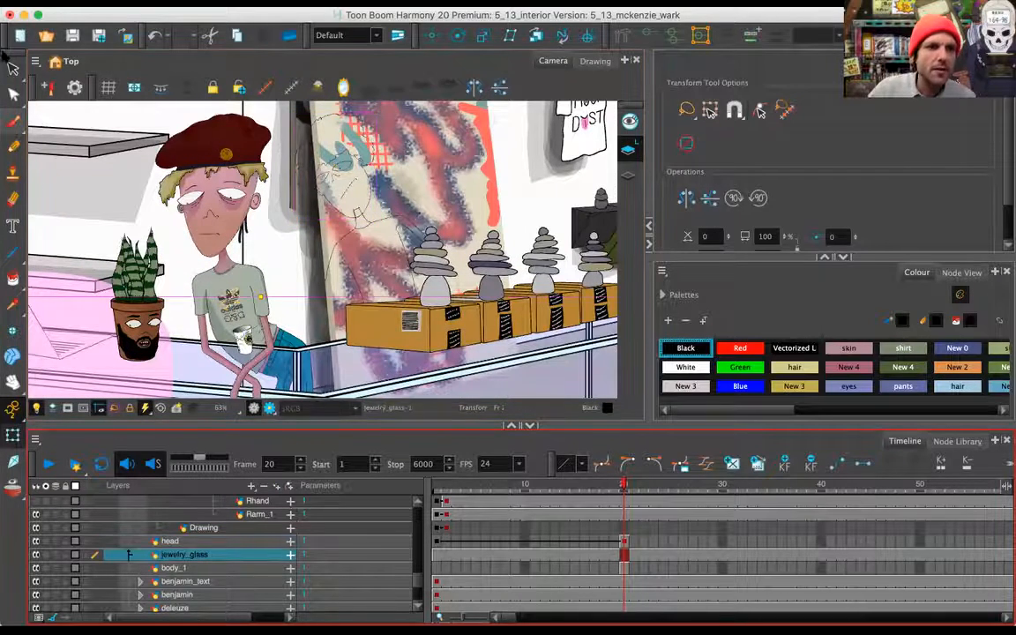
pyautogui.click(13, 69)
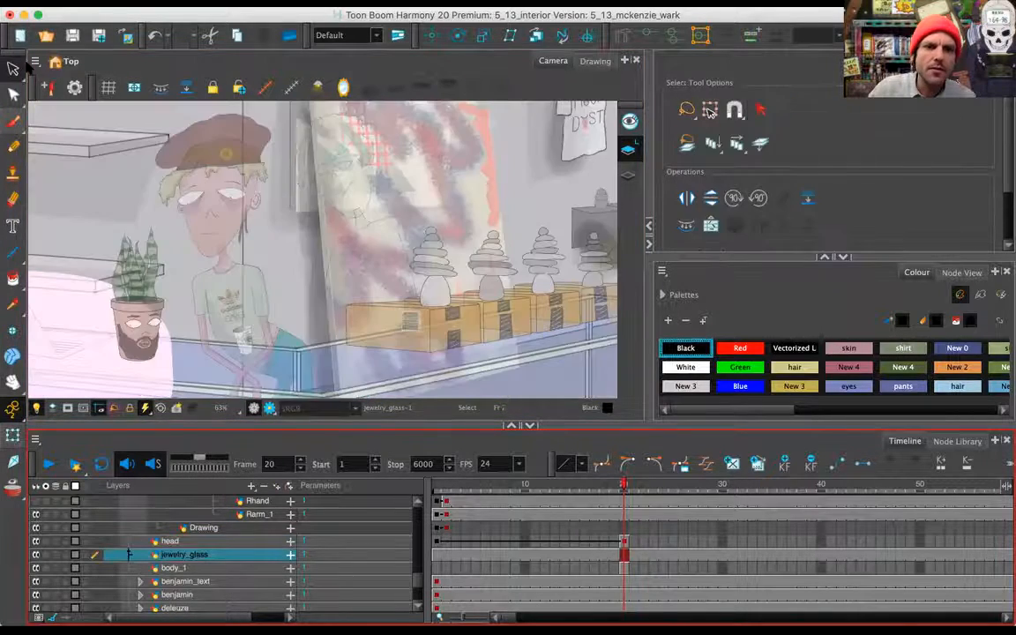
pyautogui.click(193, 542)
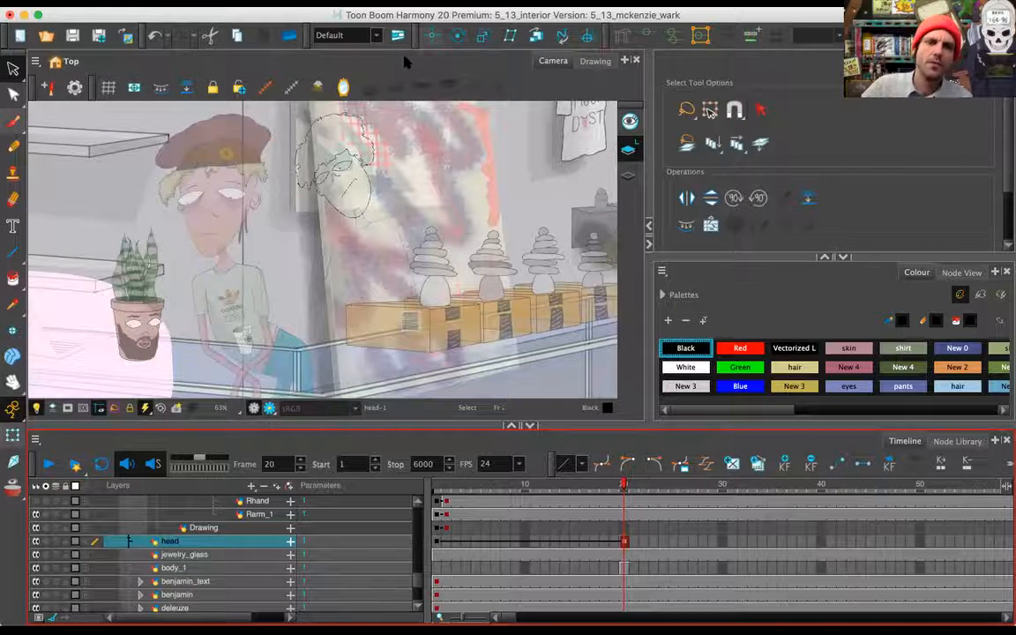
pyautogui.click(358, 54)
pyautogui.press('2')
pyautogui.scroll(5, 414, 273)
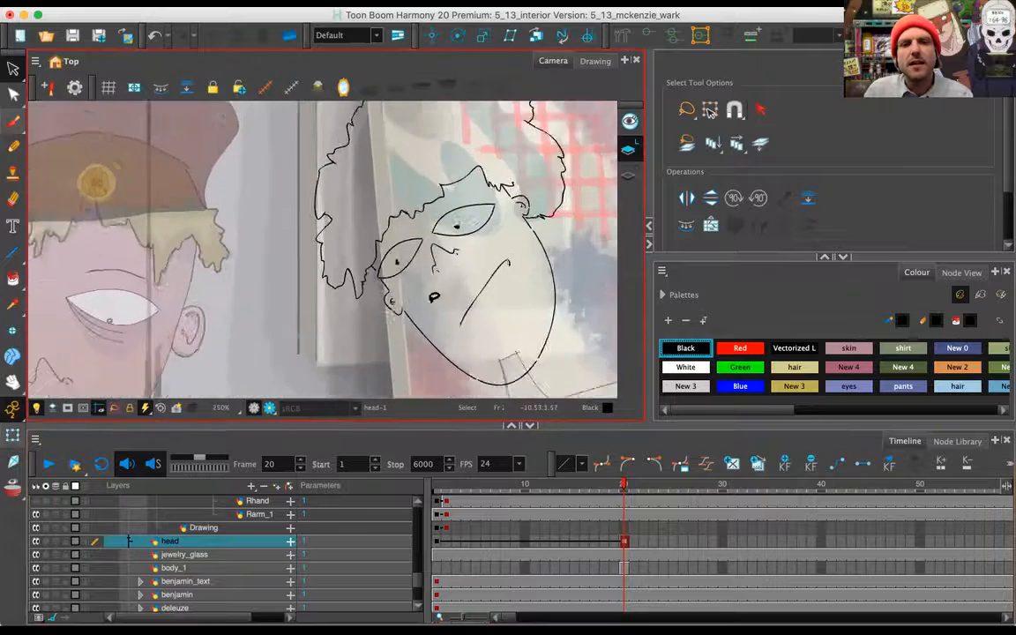
pyautogui.moveTo(433, 298); pyautogui.dragTo(325, 346)
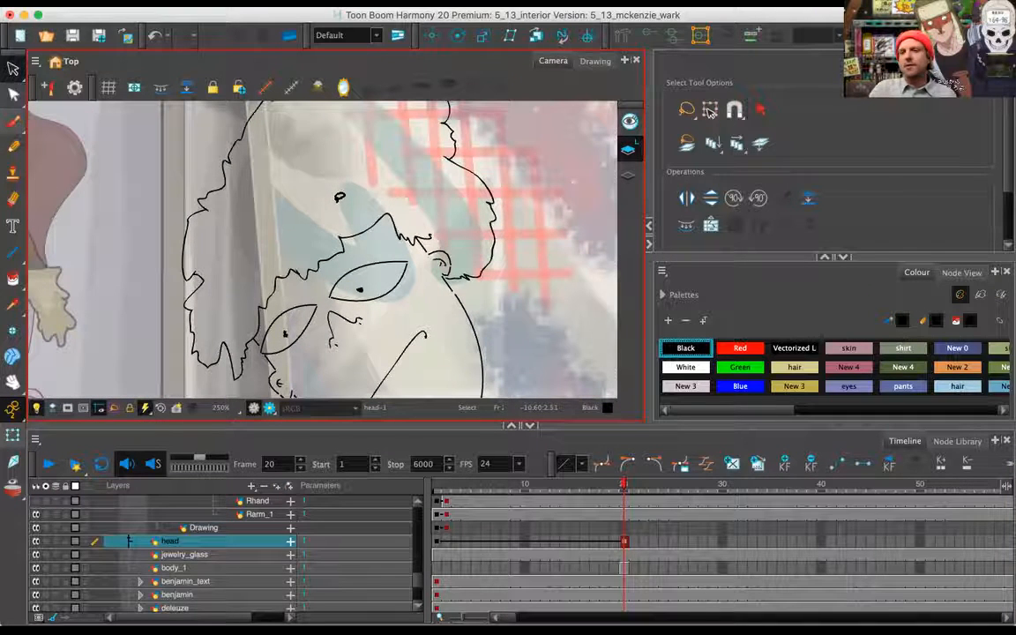
pyautogui.moveTo(234, 304)
pyautogui.mouseDown()
pyautogui.moveTo(415, 267)
pyautogui.moveTo(393, 281)
pyautogui.moveTo(362, 236)
pyautogui.mouseUp()
pyautogui.press('1')
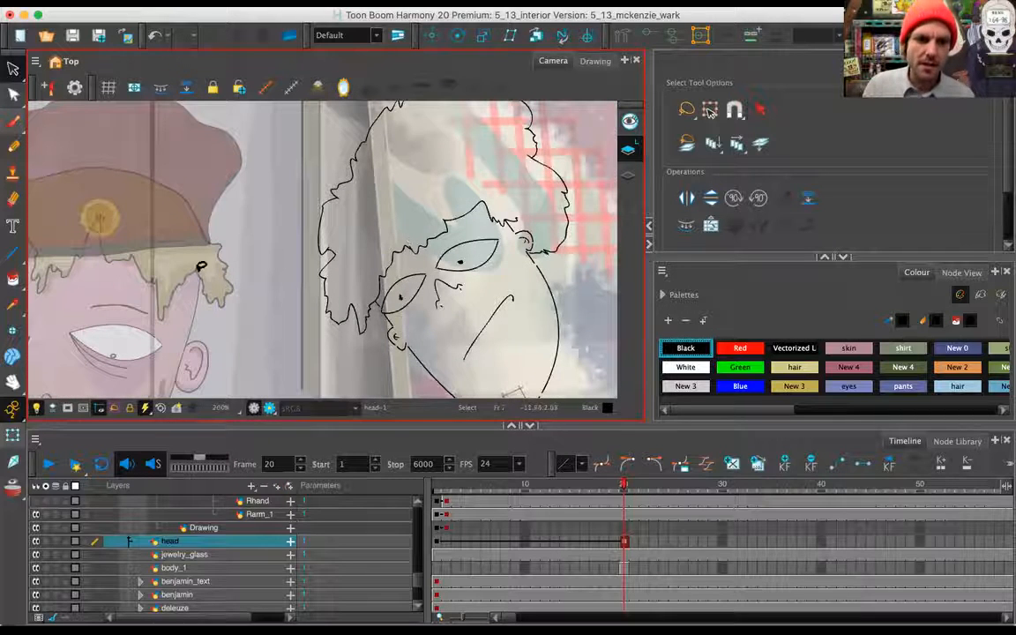
pyautogui.click(36, 408)
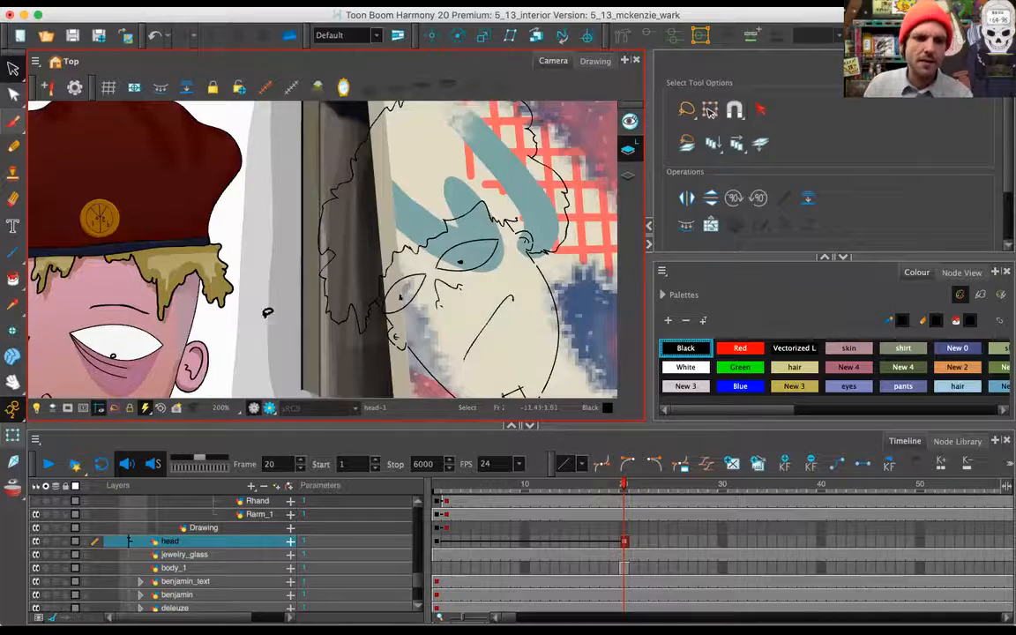
# Compare the coloured figure's face, shirt and crossed arms with the new figure's line drawing beside it
pyautogui.scroll(3, 374, 175)
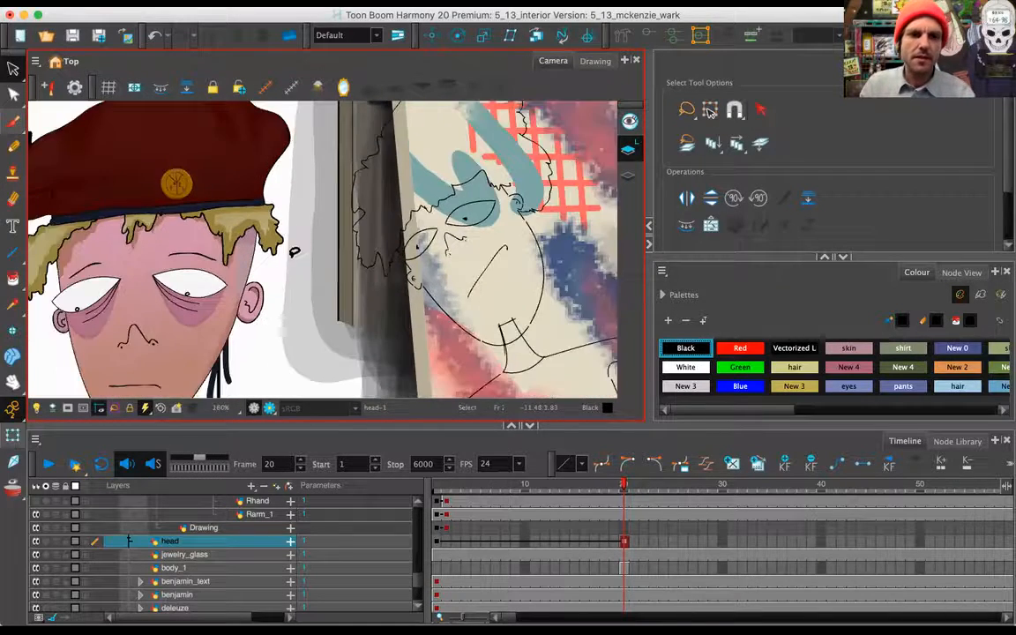
pyautogui.scroll(-3, 283, 254)
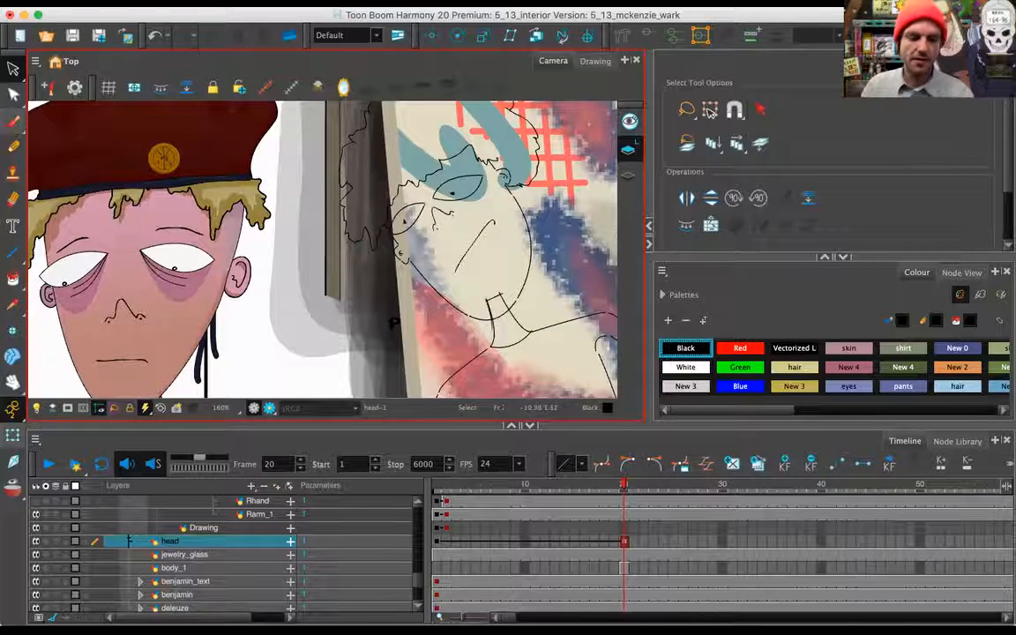
pyautogui.scroll(-5, 349, 273)
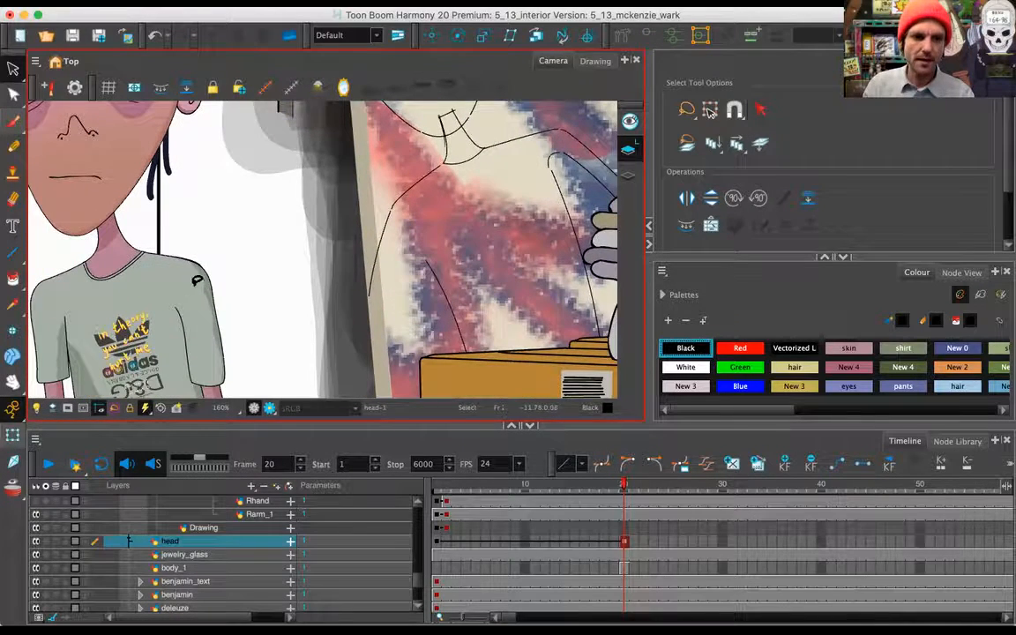
pyautogui.scroll(-5, 322, 249)
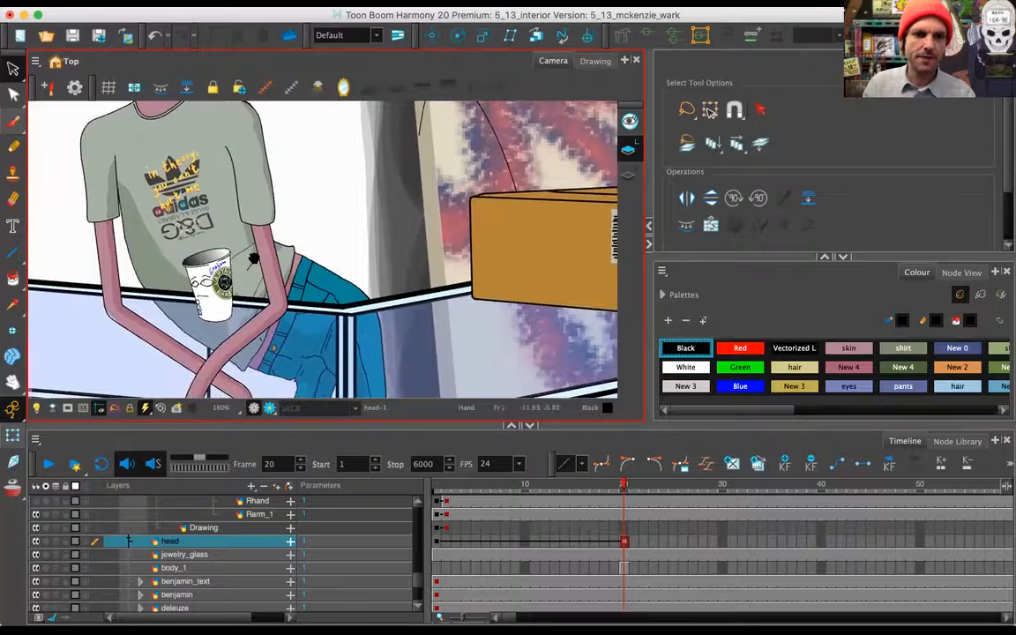
pyautogui.moveTo(410, 105); pyautogui.dragTo(291, 441)
pyautogui.press('1')
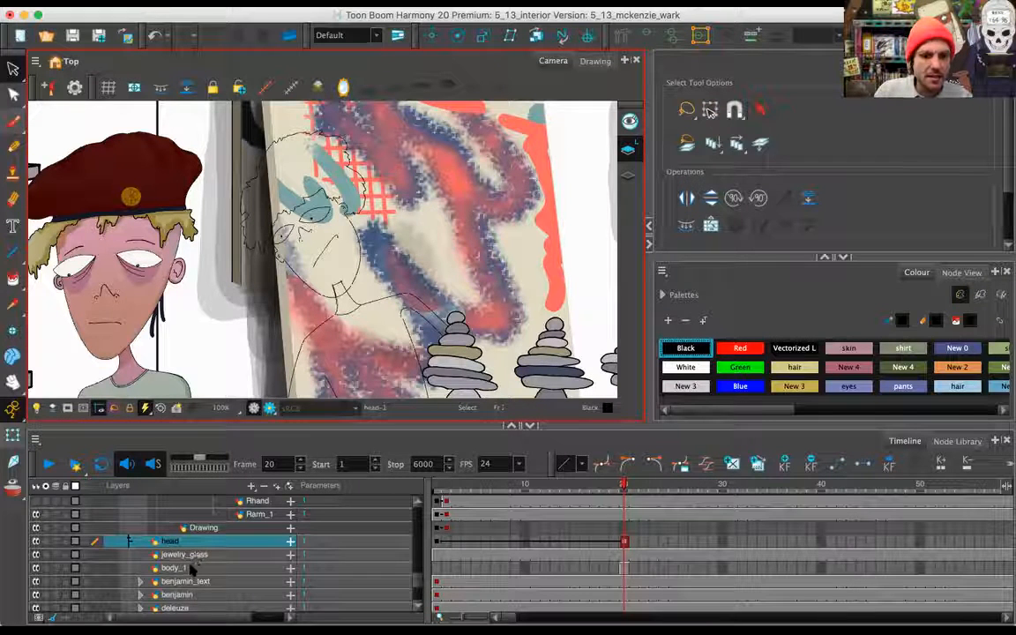
# Move the body_1 layer above jewelry_glass in the timeline so it sits directly beneath head
pyautogui.click(196, 569)
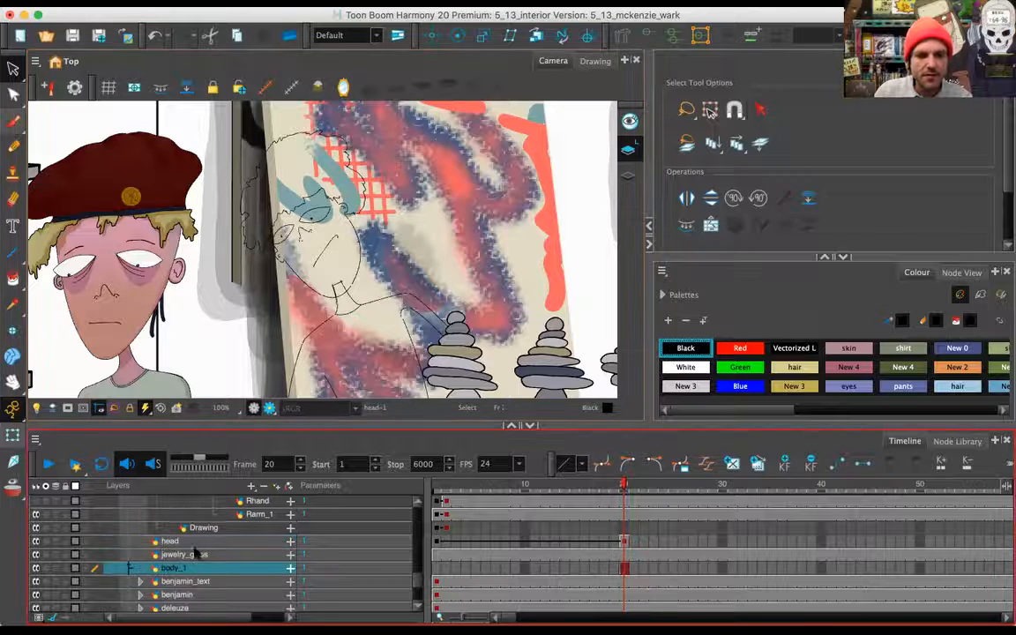
pyautogui.moveTo(195, 561); pyautogui.dragTo(193, 549)
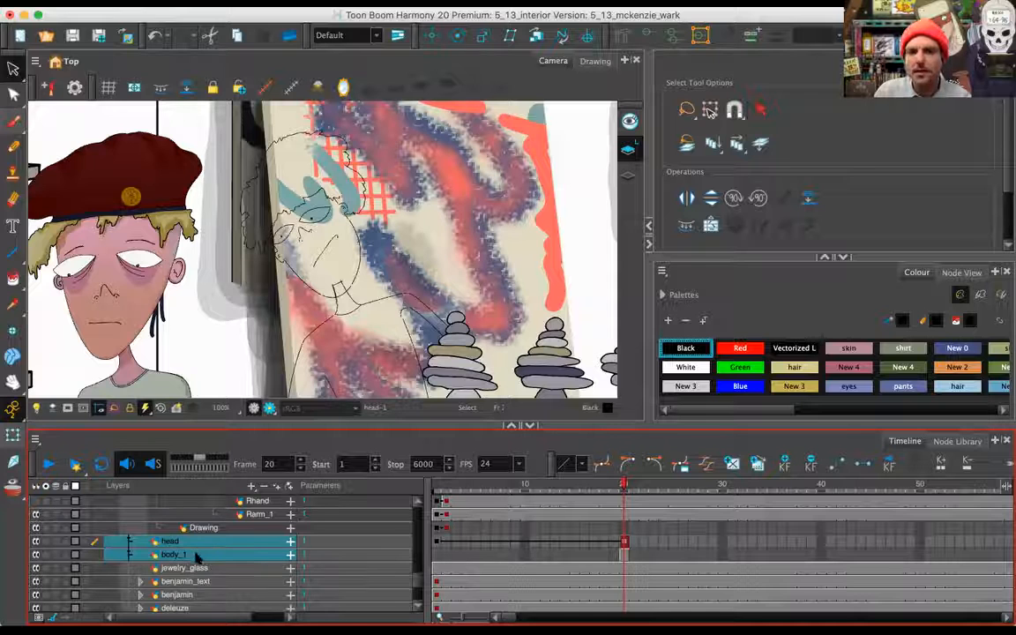
# Unlock the Harmony Premium Library for modification and store the head and body_1 layers in it as a template named henry
pyautogui.click(939, 61)
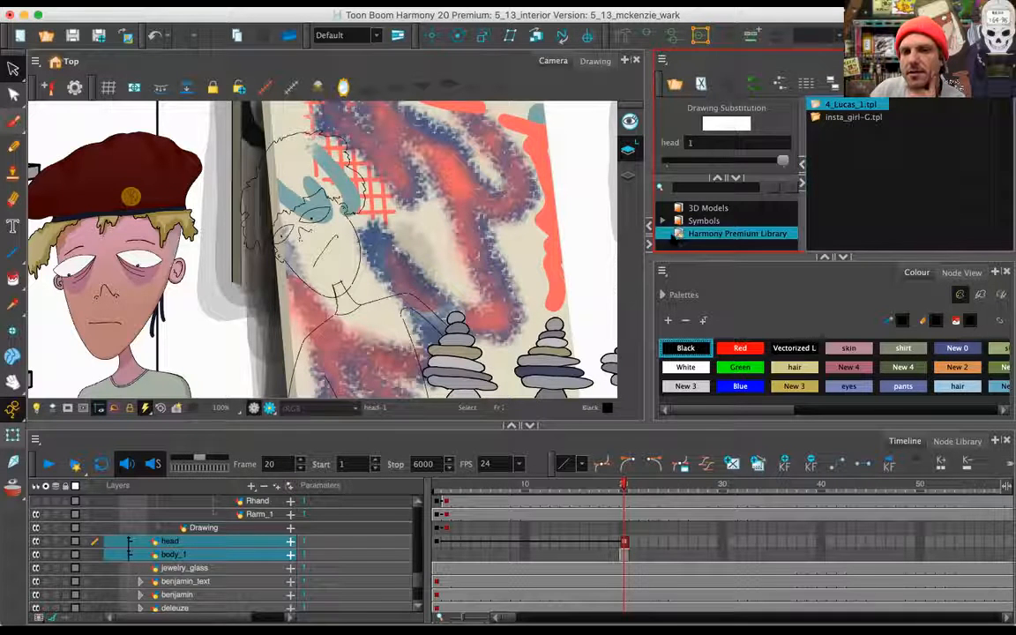
pyautogui.rightClick(695, 234)
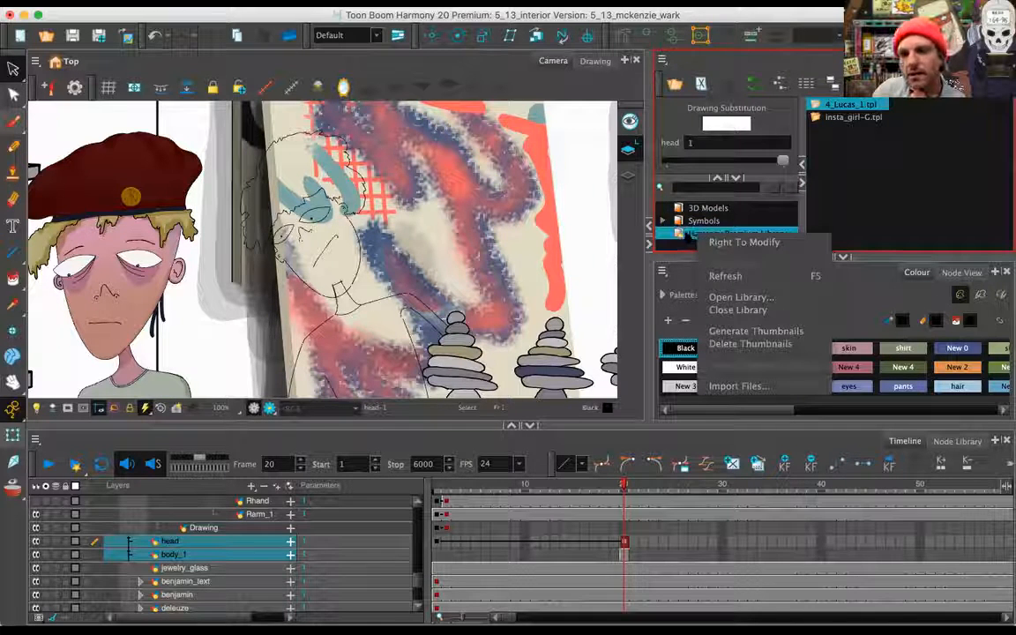
pyautogui.click(720, 241)
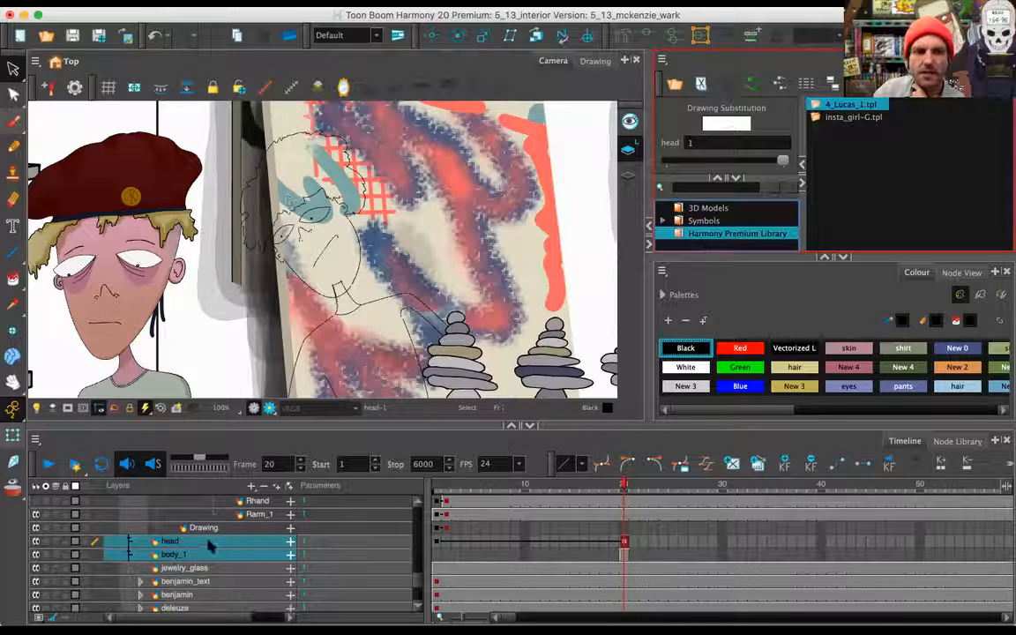
pyautogui.click(187, 481)
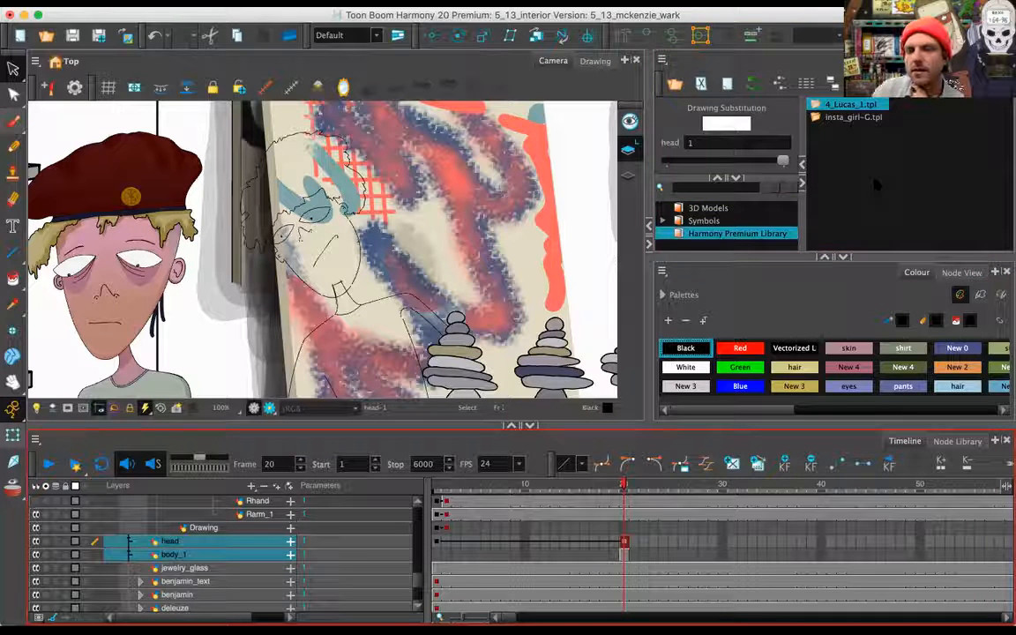
pyautogui.moveTo(876, 185); pyautogui.dragTo(884, 183)
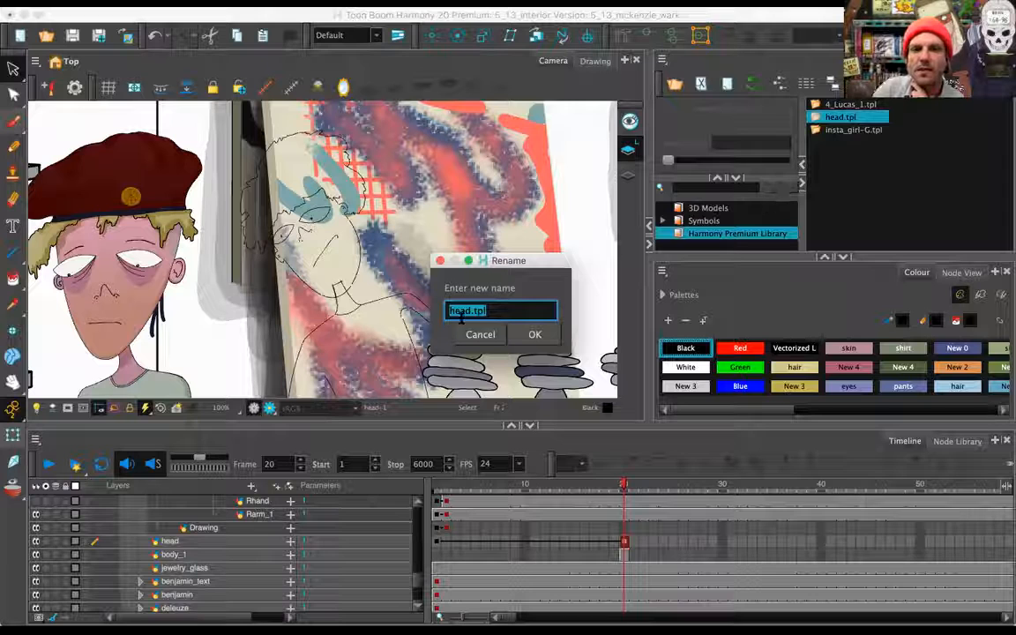
pyautogui.write('henry')
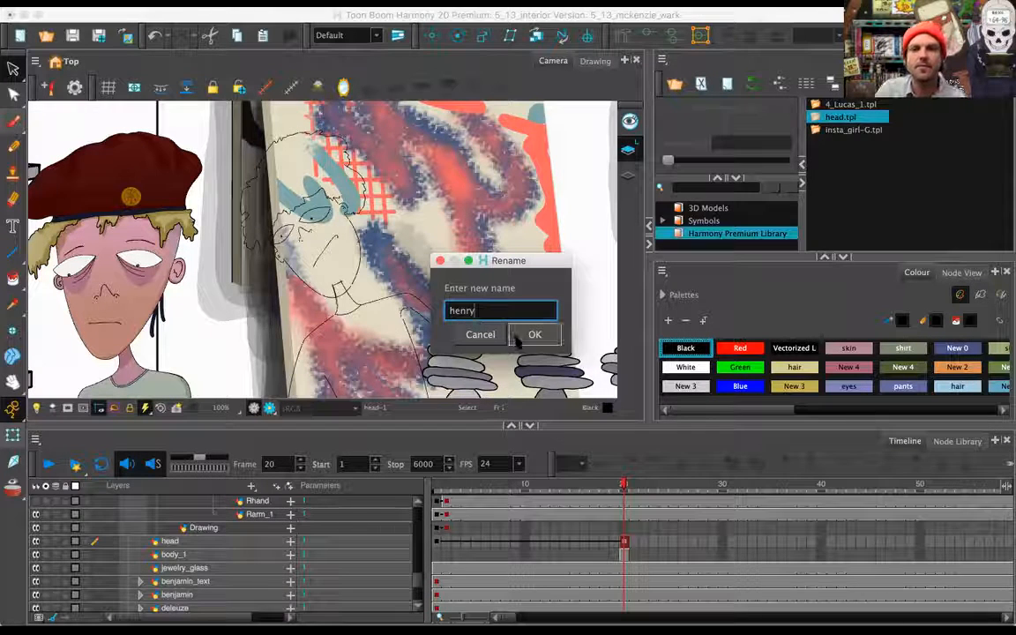
pyautogui.click(522, 338)
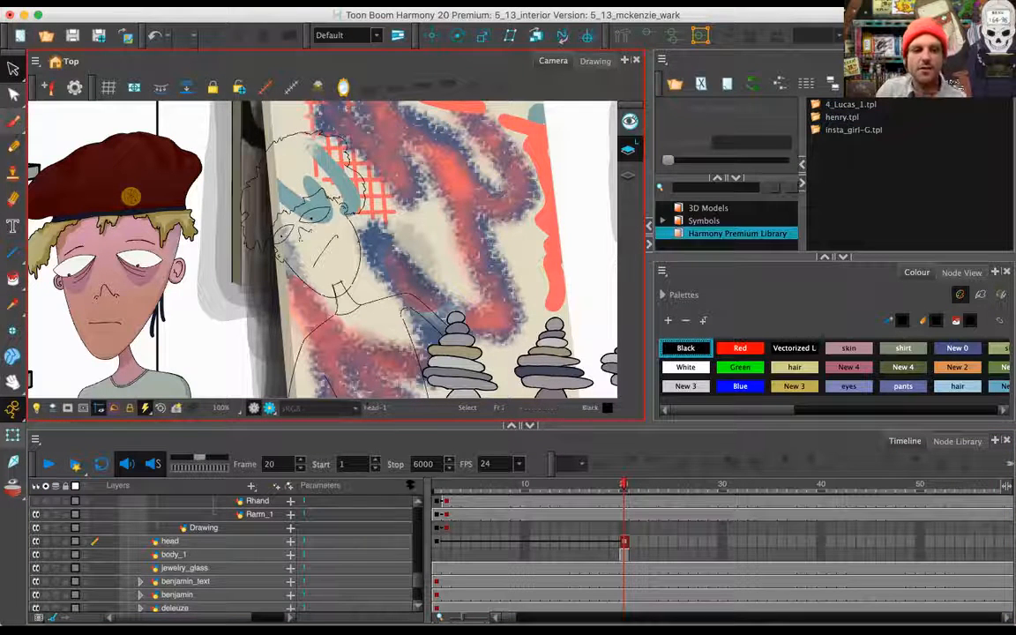
# Store the jon_head_1 group from the timeline in the Harmony Premium Library as a template, keeping the name jon_head_1.tpl
pyautogui.moveTo(419, 583); pyautogui.dragTo(419, 562)
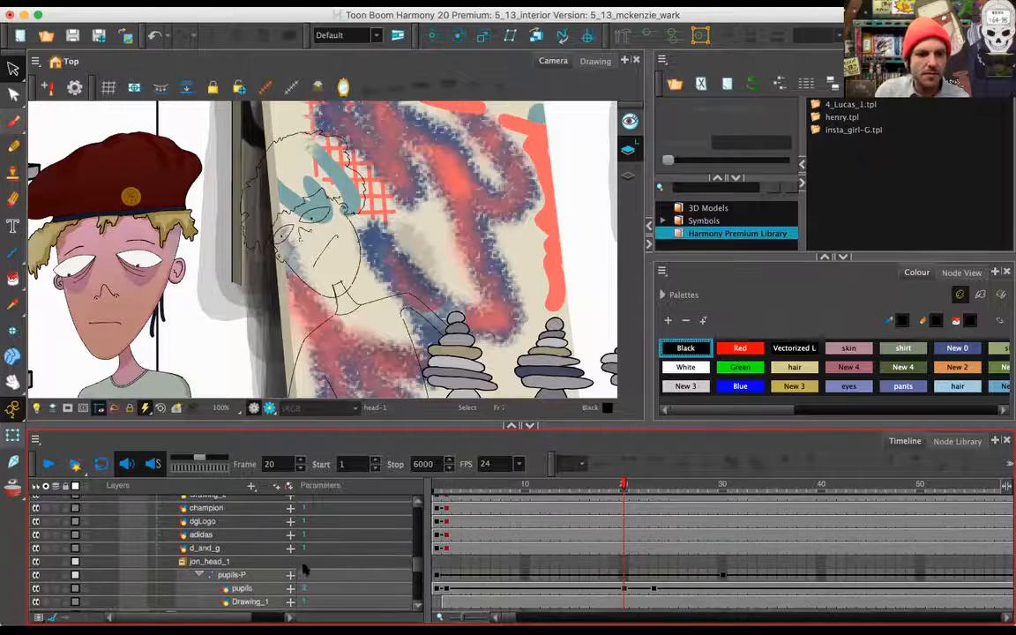
pyautogui.click(231, 575)
pyautogui.moveTo(417, 565); pyautogui.dragTo(418, 566)
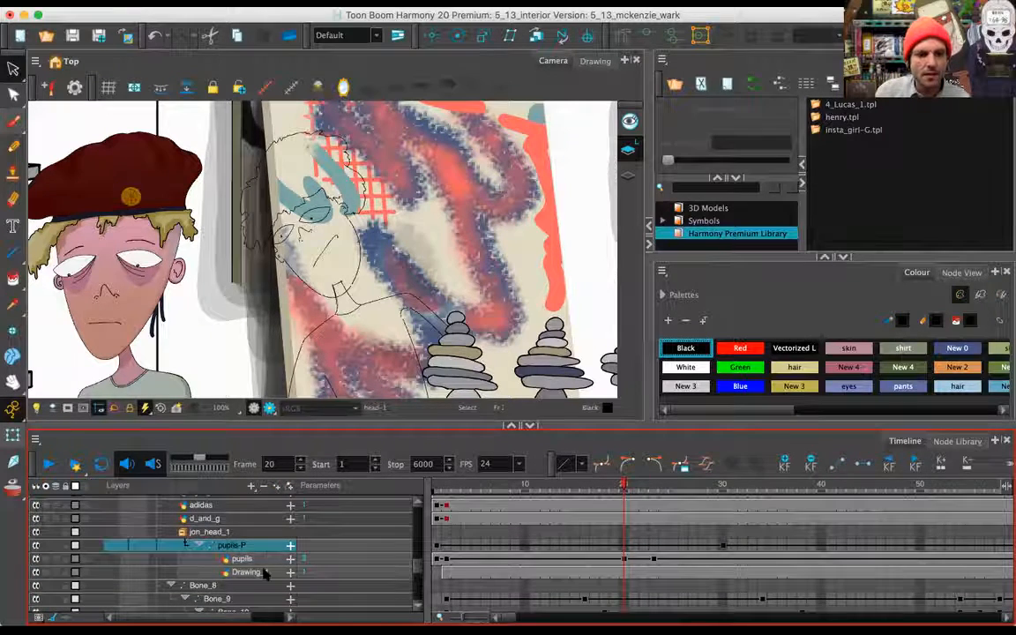
pyautogui.moveTo(247, 547); pyautogui.dragTo(207, 535)
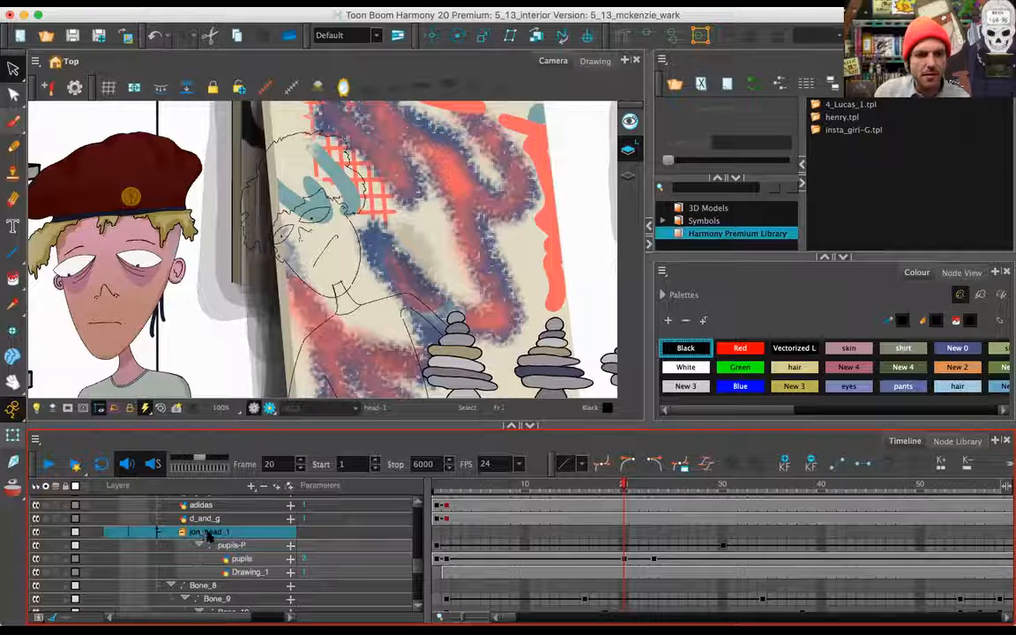
pyautogui.moveTo(805, 167); pyautogui.dragTo(803, 166)
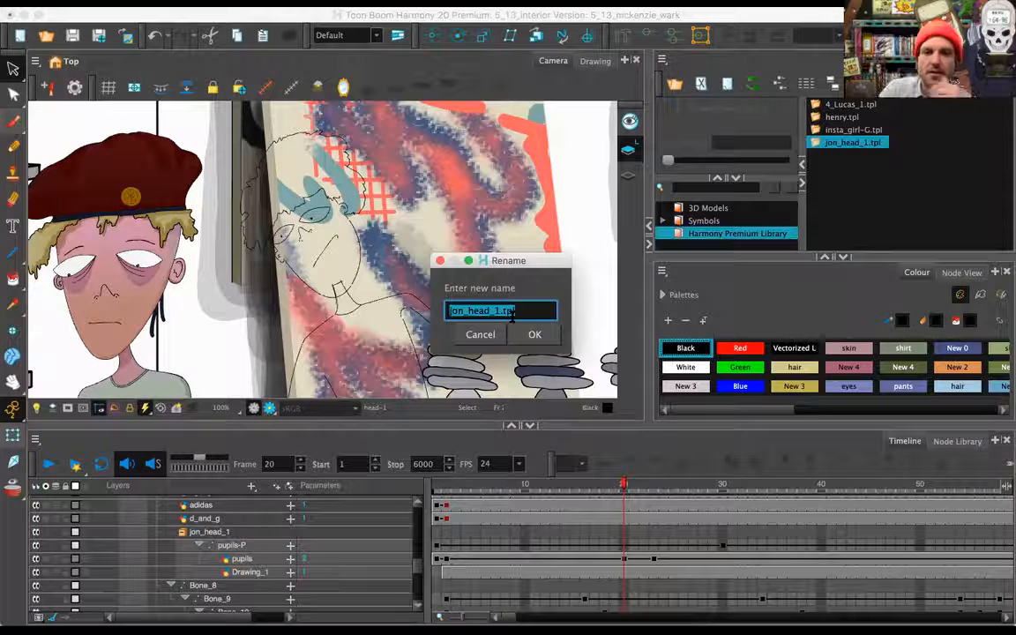
pyautogui.click(535, 334)
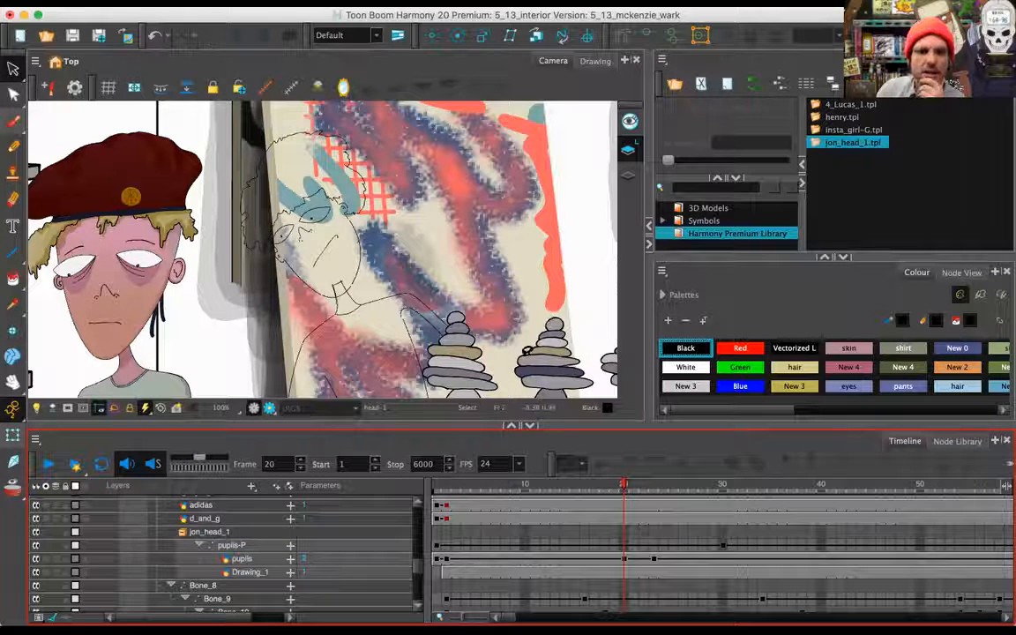
# Add the jon_head_1.tpl template from the library to the scene
pyautogui.press('1')
pyautogui.press('1')
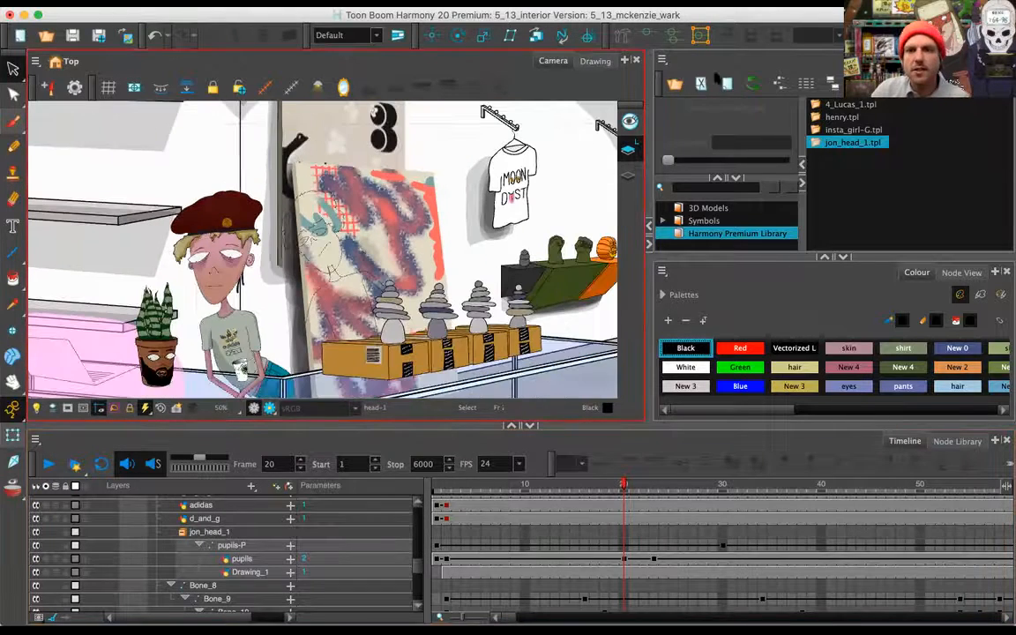
pyautogui.click(818, 145)
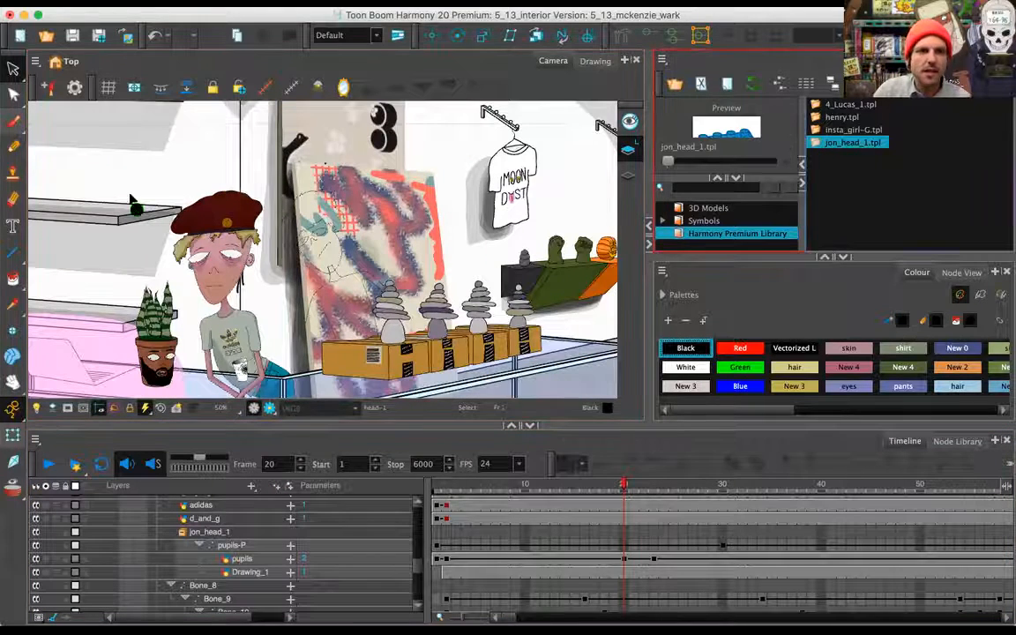
pyautogui.moveTo(441, 163); pyautogui.dragTo(522, 217)
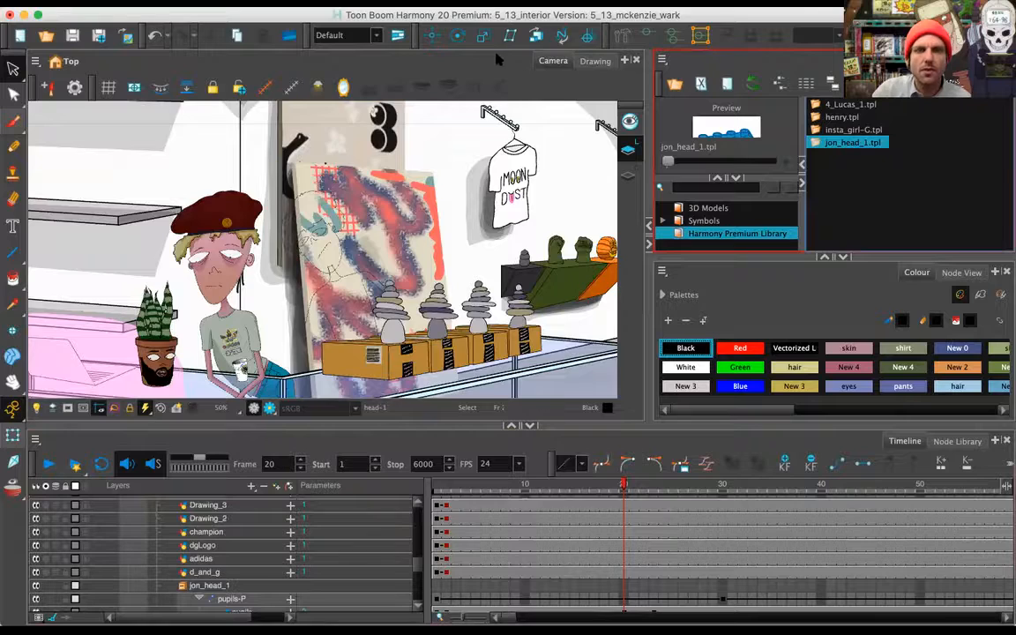
# Select the newly added jon_head_1 group with all its sublayers at frame 9 using the Transform tool
pyautogui.click(498, 69)
pyautogui.press('1')
pyautogui.press('1')
pyautogui.press('1')
pyautogui.press('1')
pyautogui.press('1')
pyautogui.press('1')
pyautogui.press('1')
pyautogui.press('1')
pyautogui.press('1')
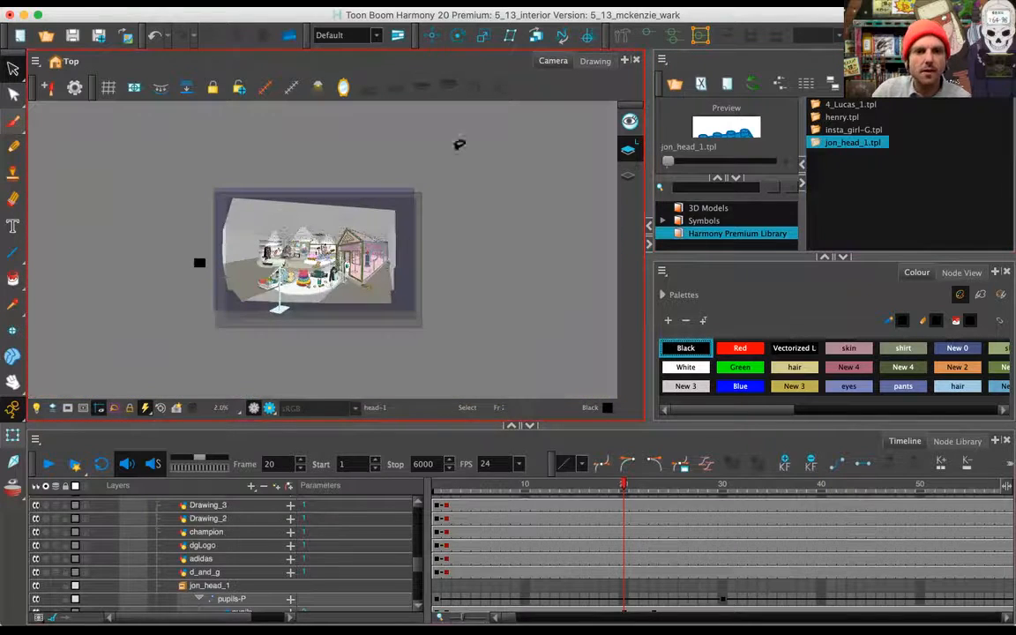
pyautogui.scroll(-2, 197, 519)
pyautogui.click(197, 519)
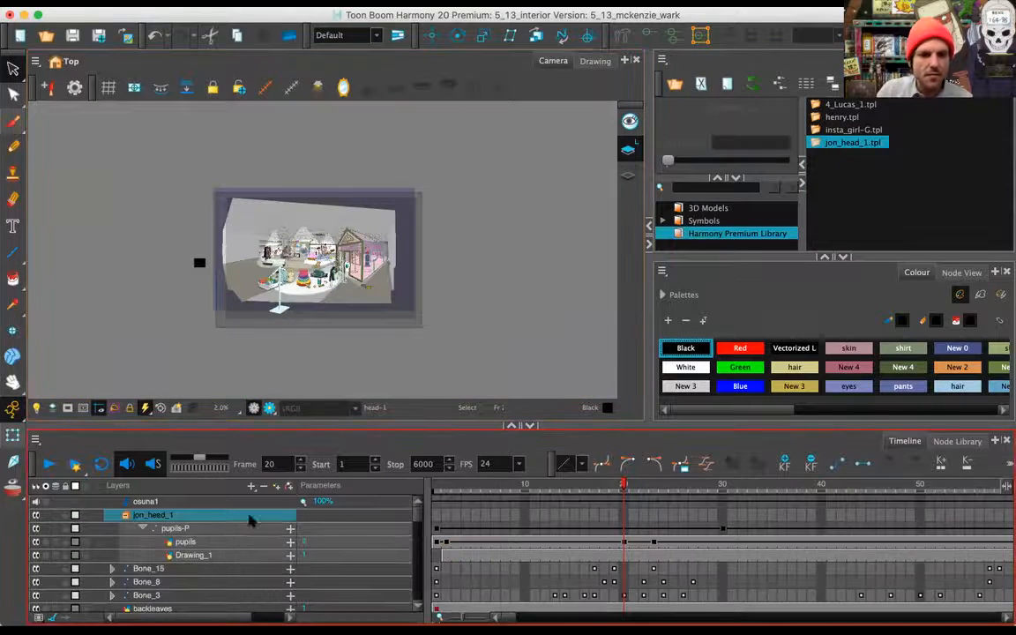
pyautogui.keyDown('shift'); pyautogui.click(228, 556); pyautogui.keyUp('shift')
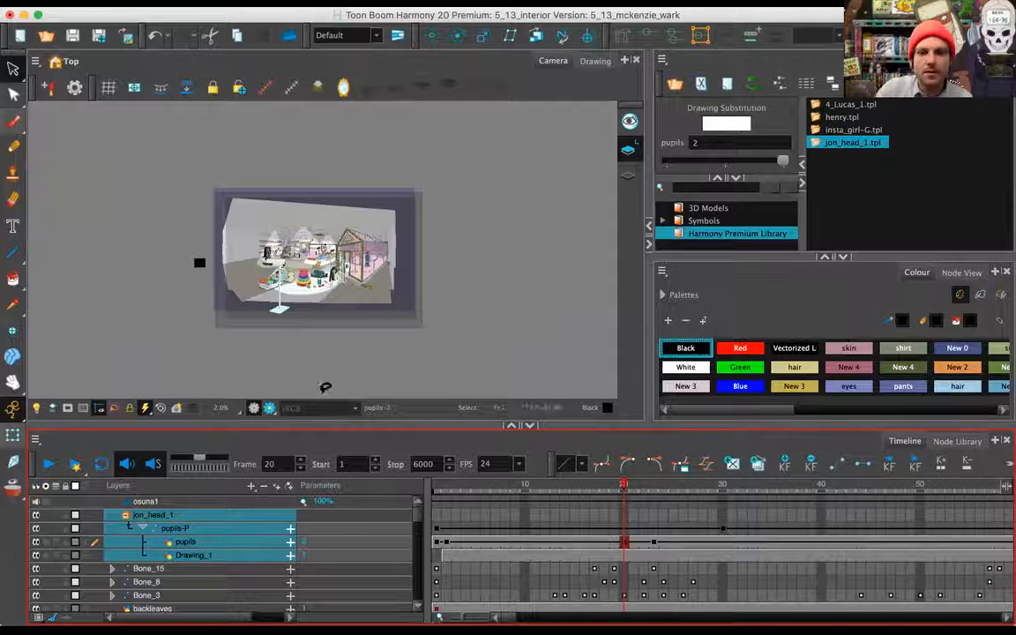
pyautogui.click(516, 486)
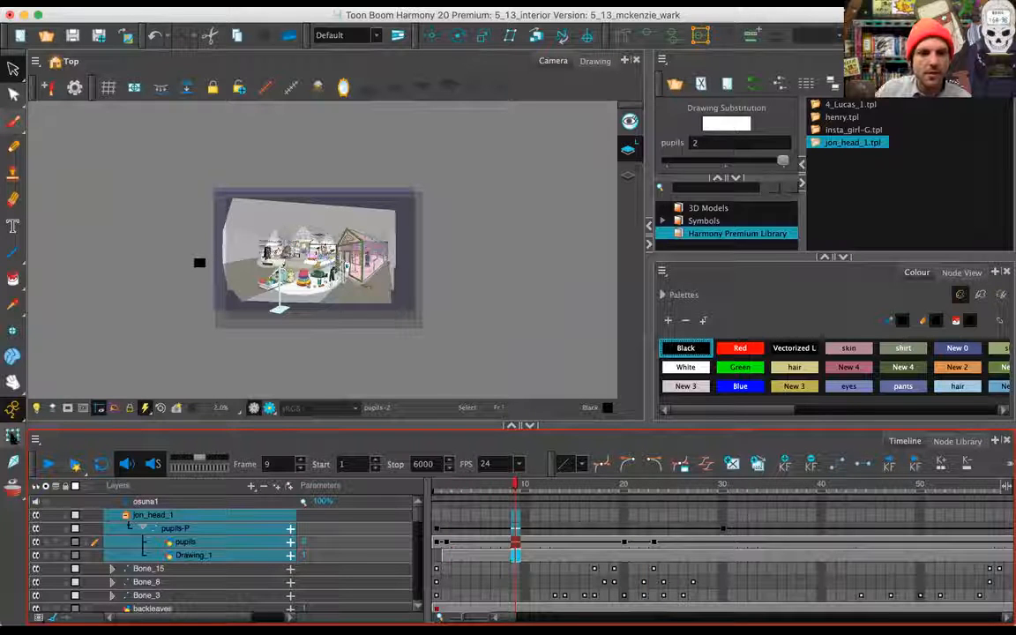
pyautogui.hotkey('shift', 't')
pyautogui.click(370, 61)
pyautogui.press('2')
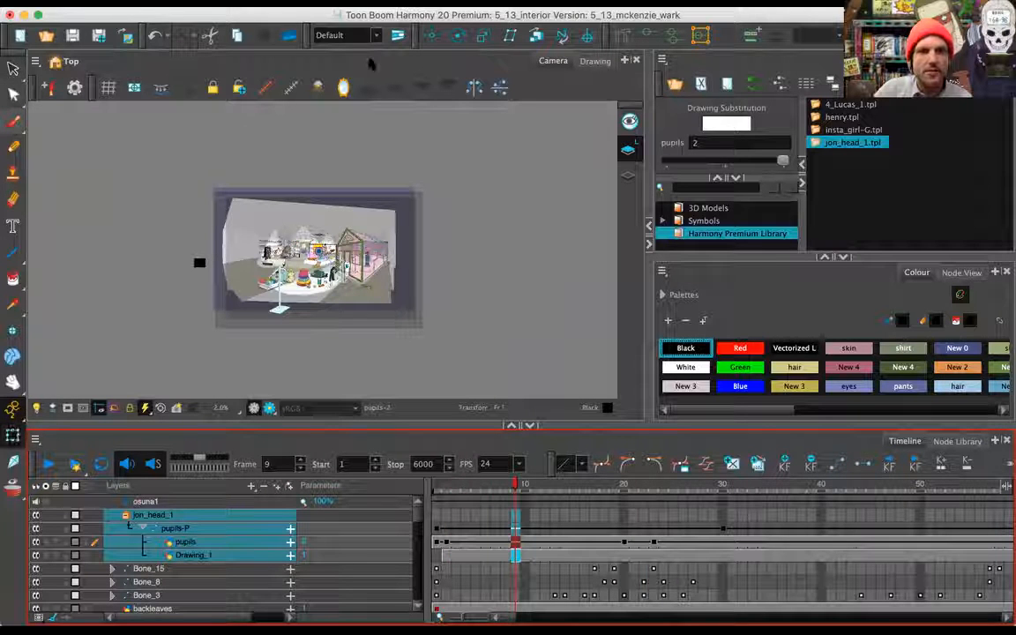
pyautogui.press('2')
pyautogui.press('2')
pyautogui.press('2')
pyautogui.press('2')
pyautogui.press('2')
pyautogui.press('2')
pyautogui.press('2')
pyautogui.press('2')
pyautogui.press('2')
pyautogui.press('2')
pyautogui.press('2')
pyautogui.press('2')
pyautogui.press('2')
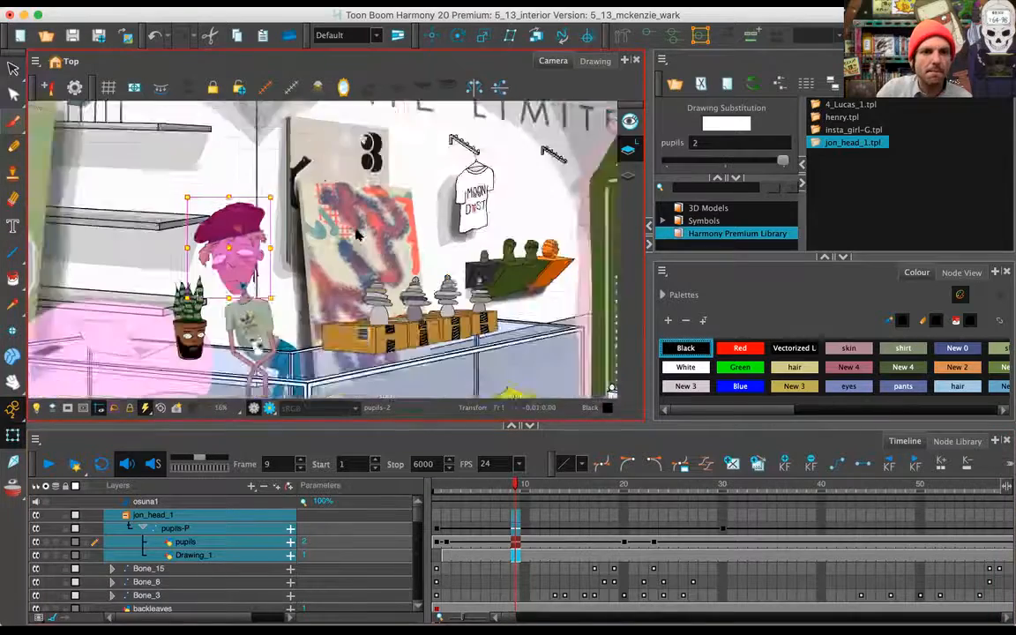
# Shift the selected jon_head_1 head off the seated character at frame 9, beside the original head, and deselect it
pyautogui.press('space')
pyautogui.moveTo(262, 245); pyautogui.dragTo(386, 245)
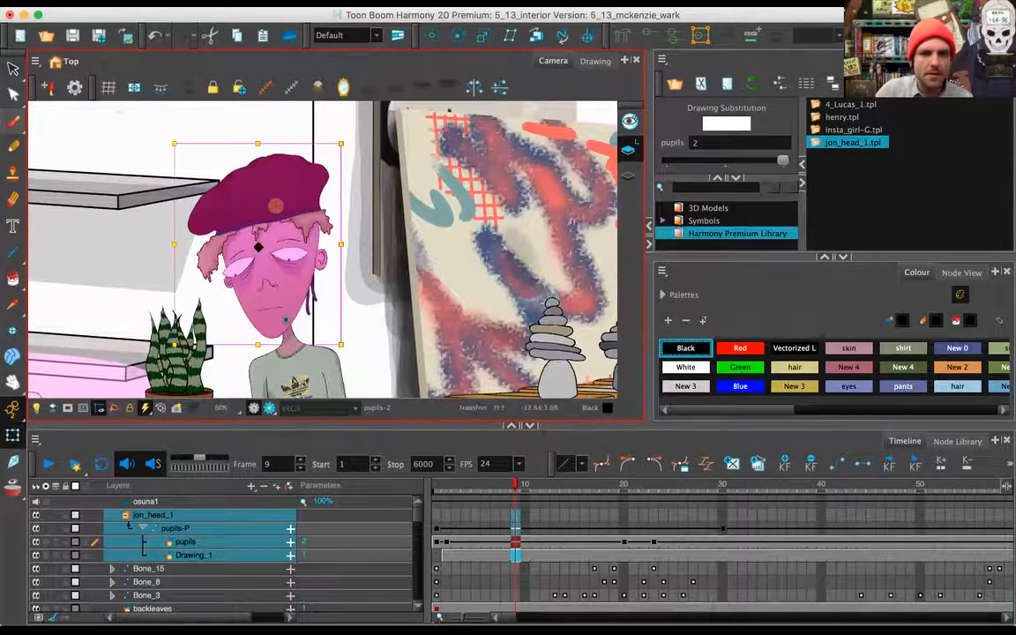
pyautogui.moveTo(258, 237)
pyautogui.mouseDown()
pyautogui.moveTo(471, 192)
pyautogui.moveTo(252, 223)
pyautogui.moveTo(87, 222)
pyautogui.mouseUp()
pyautogui.press('space')
pyautogui.moveTo(190, 238)
pyautogui.mouseDown()
pyautogui.moveTo(382, 238)
pyautogui.moveTo(394, 275)
pyautogui.moveTo(383, 204)
pyautogui.mouseUp()
pyautogui.click(413, 171)
# Examine the two beret-wearing heads side by side, up close and within the wider scene
pyautogui.press('2')
pyautogui.press('2')
pyautogui.press('2')
pyautogui.press('2')
pyautogui.press('space')
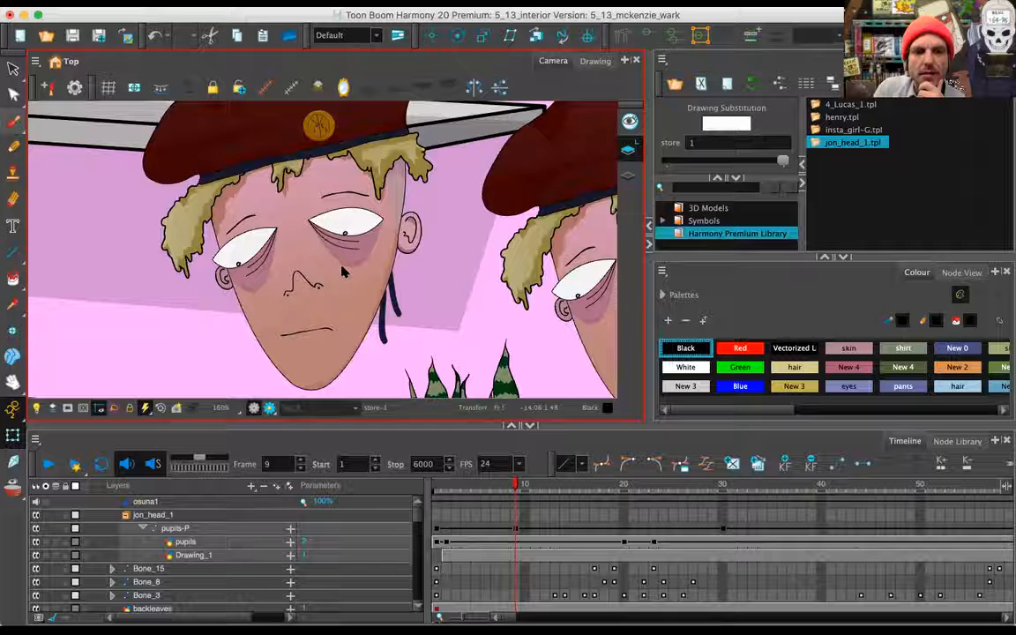
pyautogui.click(850, 185)
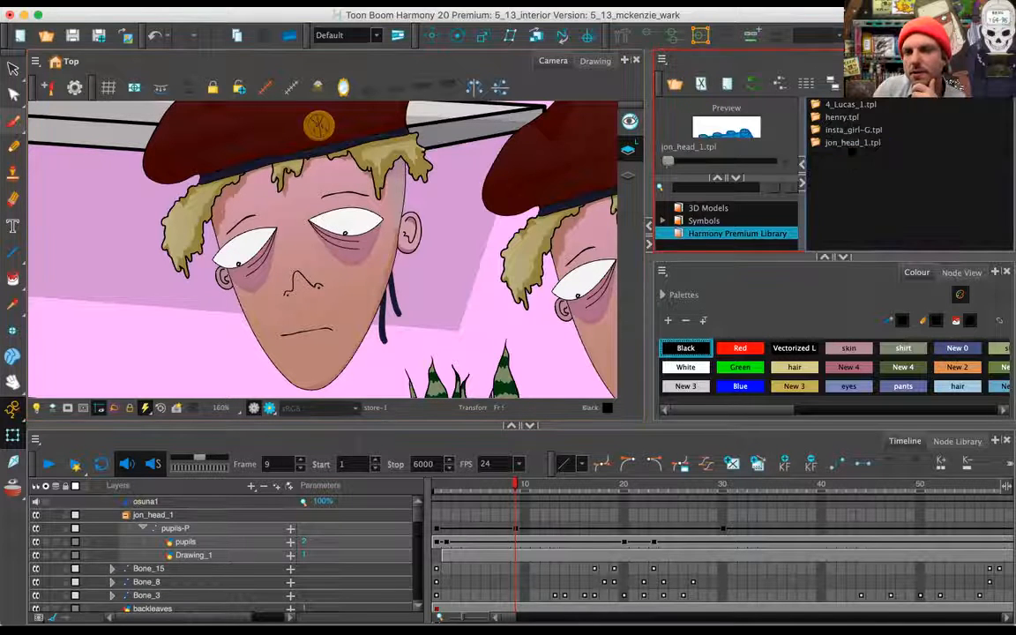
pyautogui.click(725, 183)
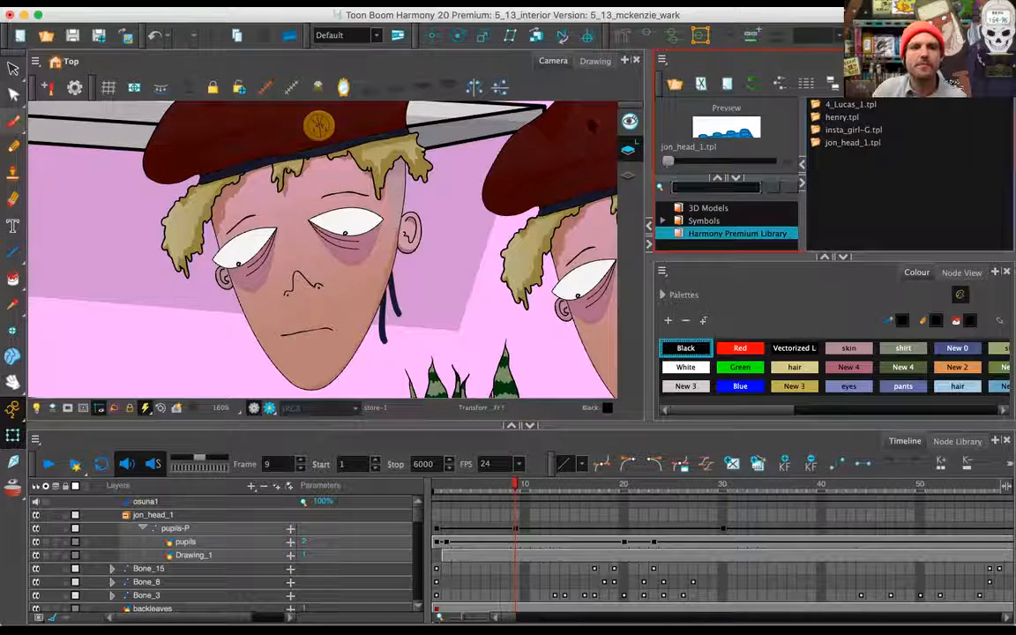
pyautogui.click(463, 62)
pyautogui.press('1')
pyautogui.press('1')
pyautogui.press('1')
pyautogui.press('1')
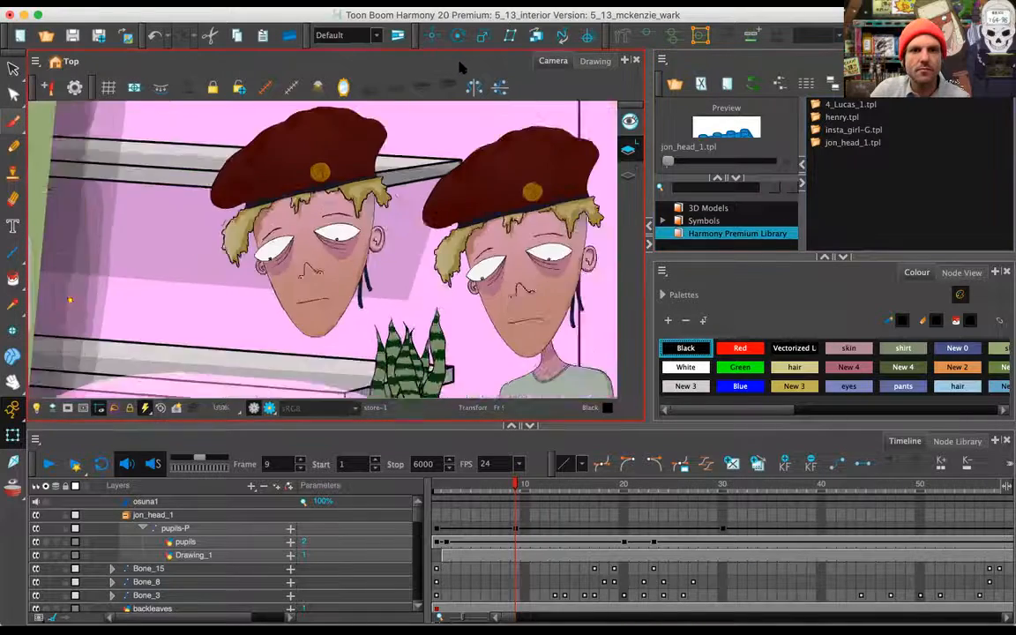
pyautogui.press('space')
pyautogui.moveTo(495, 203); pyautogui.dragTo(295, 190)
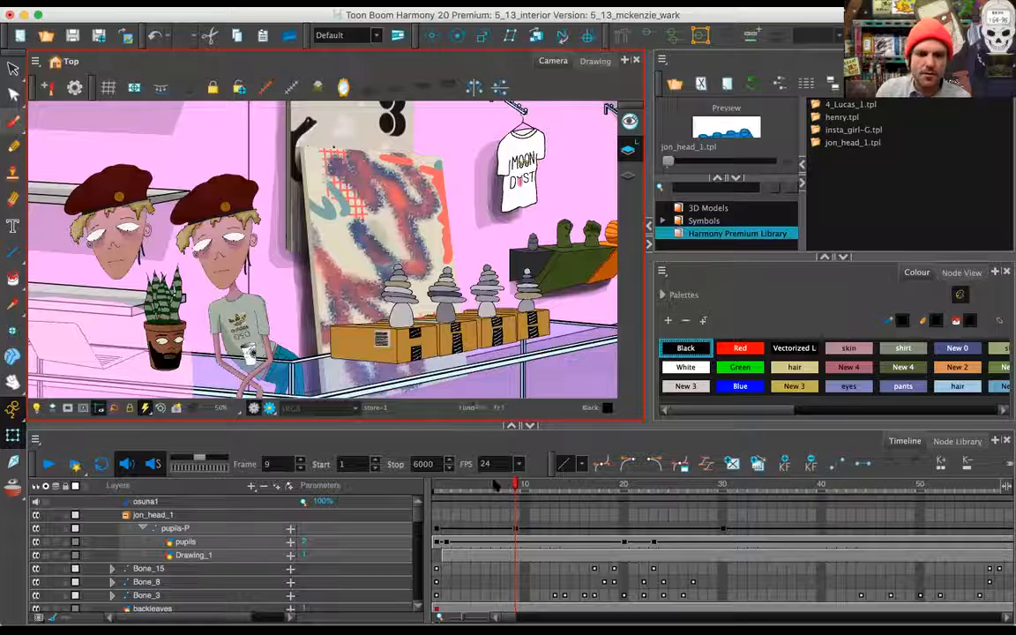
# Go to frame 20, select the head layer's drawing and examine the line-art figure in front of the painting
pyautogui.click(445, 487)
pyautogui.moveTo(447, 489); pyautogui.dragTo(419, 588)
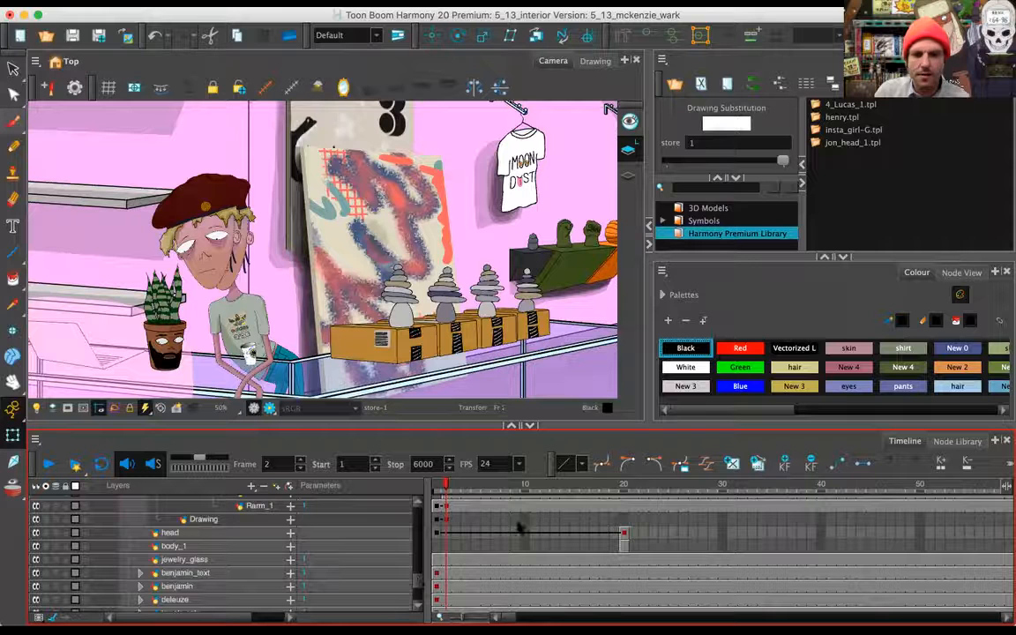
pyautogui.click(624, 487)
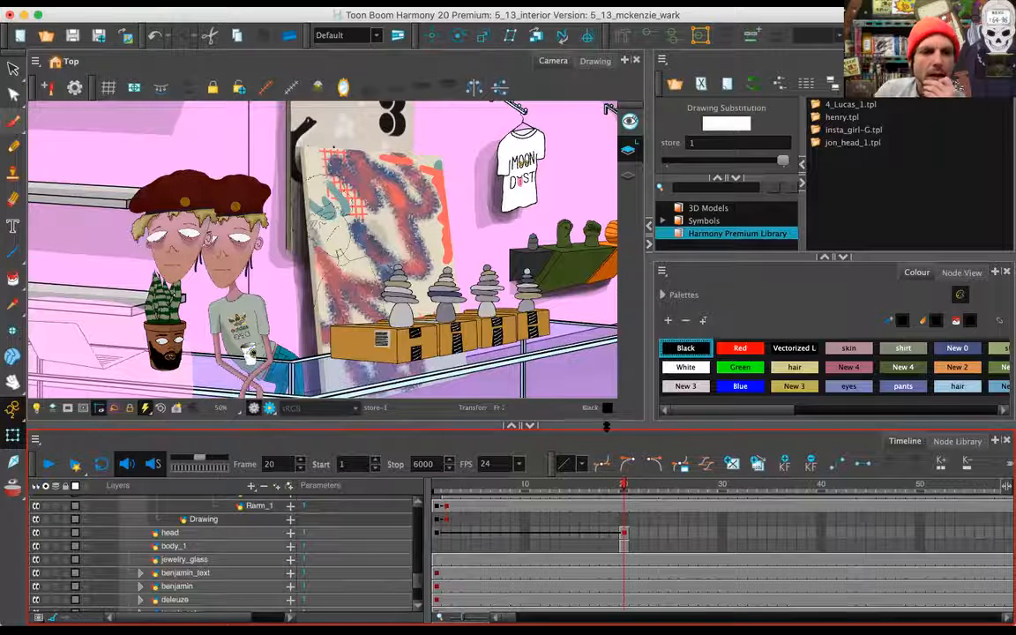
pyautogui.click(624, 532)
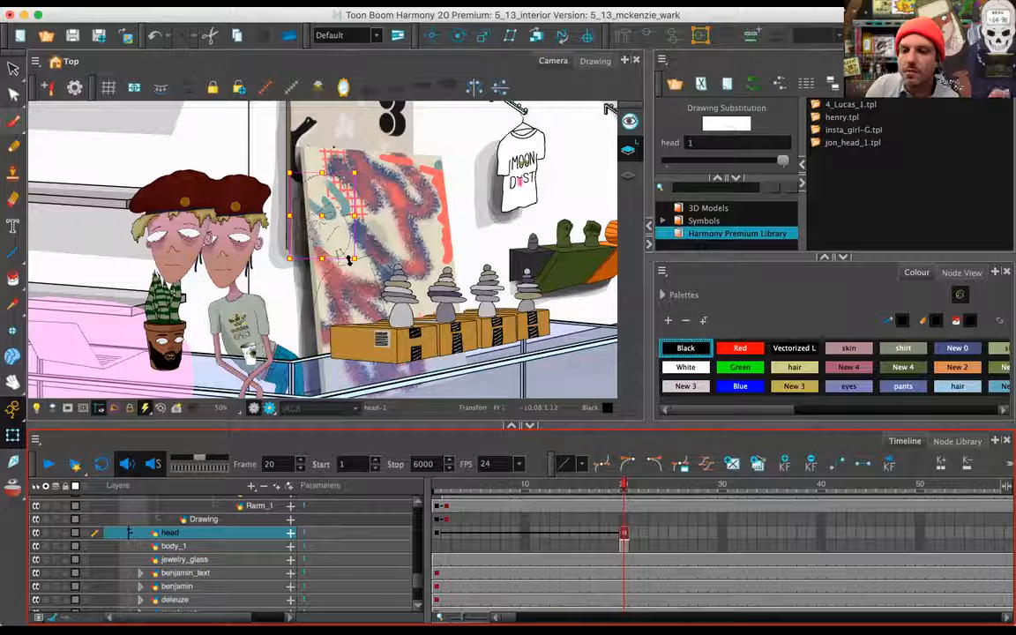
pyautogui.scroll(3, 351, 259)
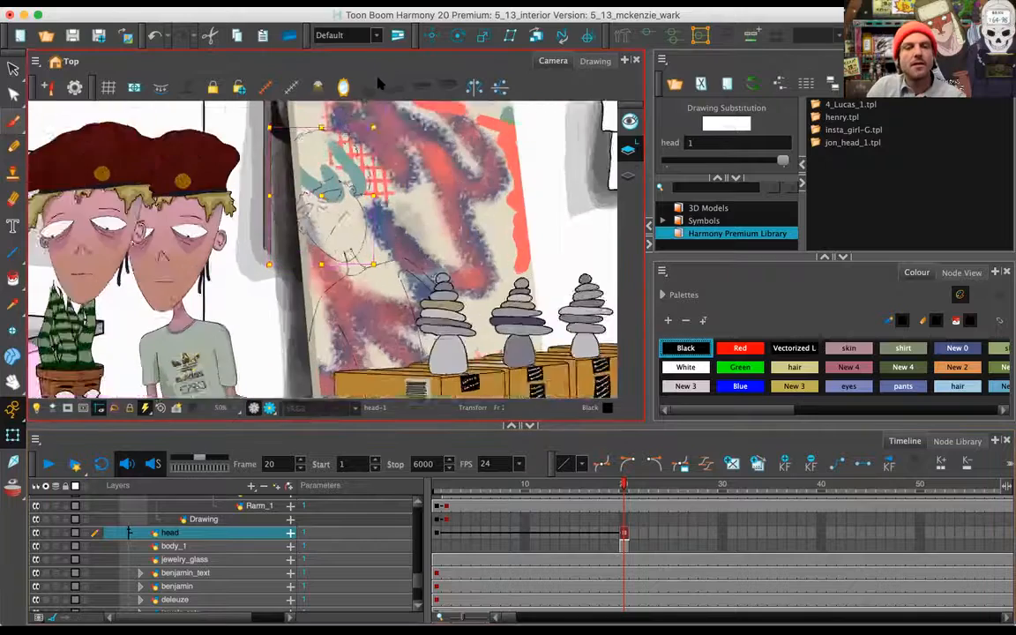
pyautogui.scroll(3, 413, 323)
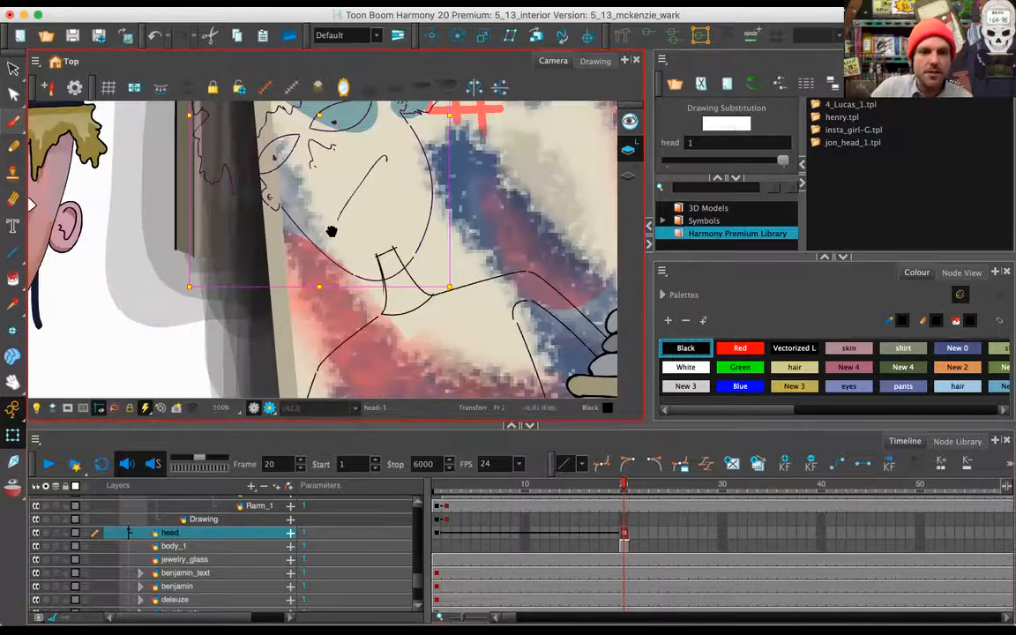
pyautogui.moveTo(329, 227); pyautogui.dragTo(321, 204)
pyautogui.scroll(-3, 318, 225)
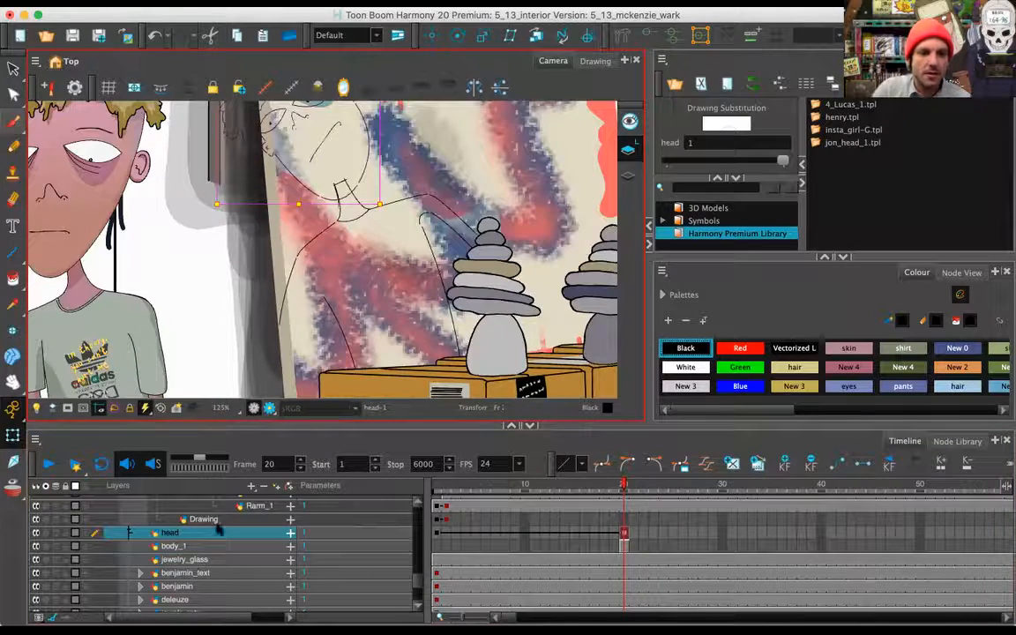
pyautogui.moveTo(253, 270); pyautogui.dragTo(247, 161)
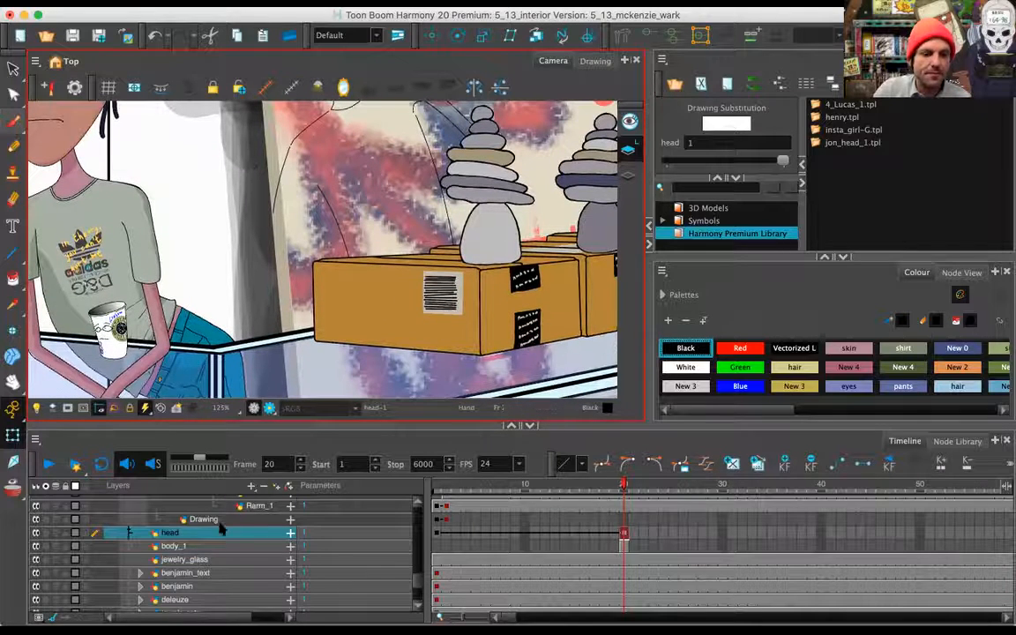
# Add a vector drawing layer named Rarm directly above body_1
pyautogui.click(221, 551)
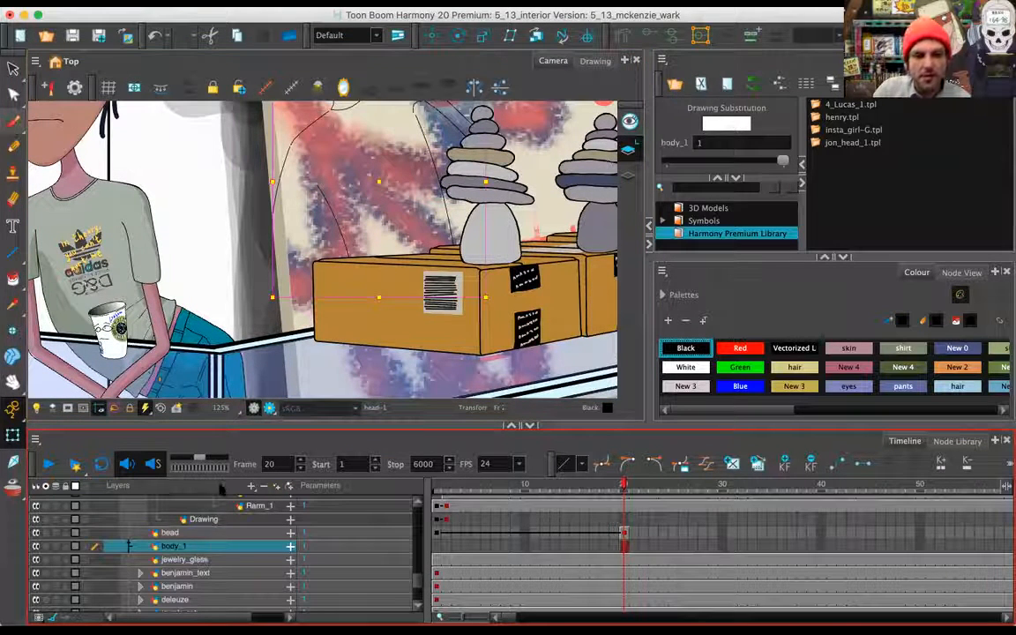
pyautogui.click(251, 486)
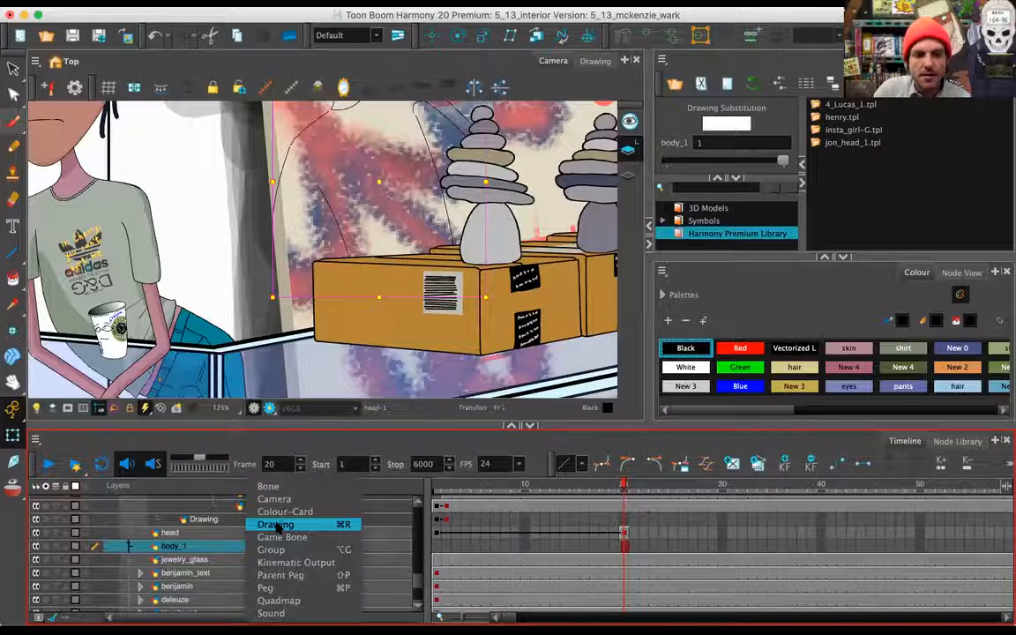
pyautogui.click(276, 522)
pyautogui.write('j')
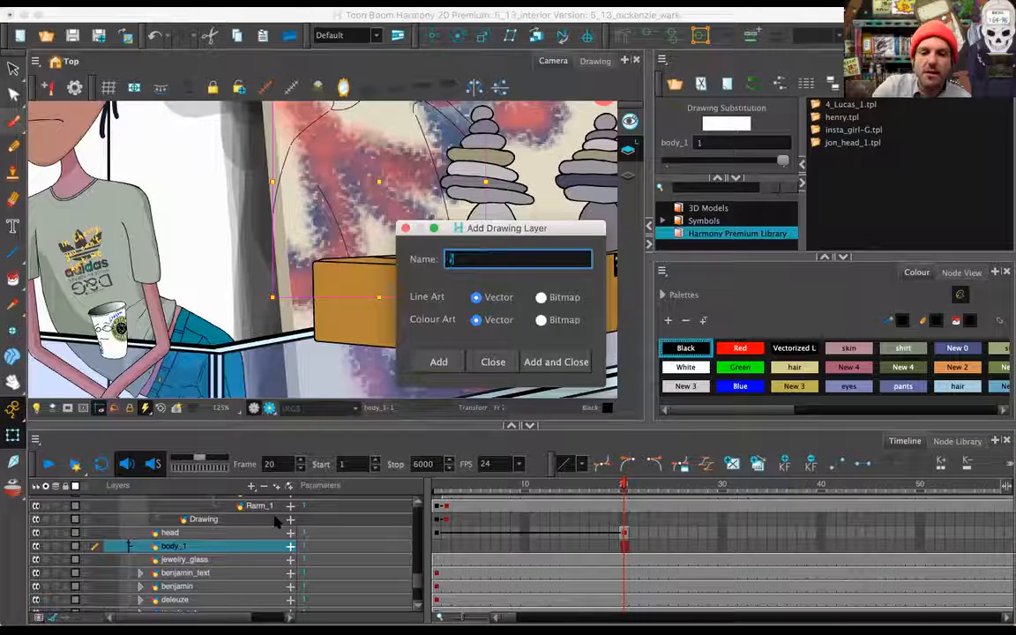
pyautogui.press('BackSpace')
pyautogui.press('BackSpace')
pyautogui.press('BackSpace')
pyautogui.write('Rarm')
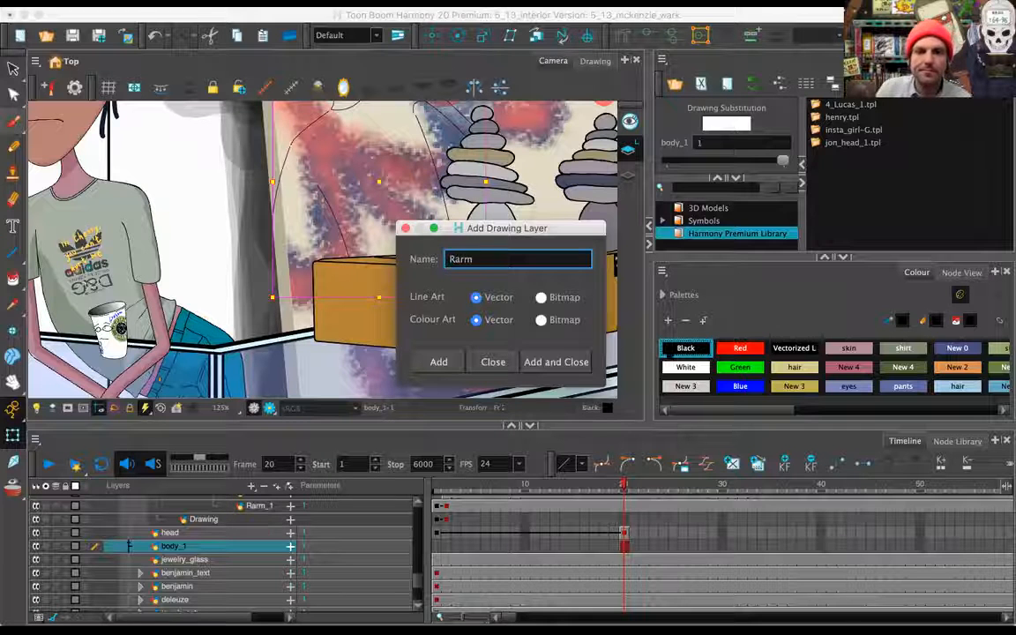
pyautogui.click(556, 361)
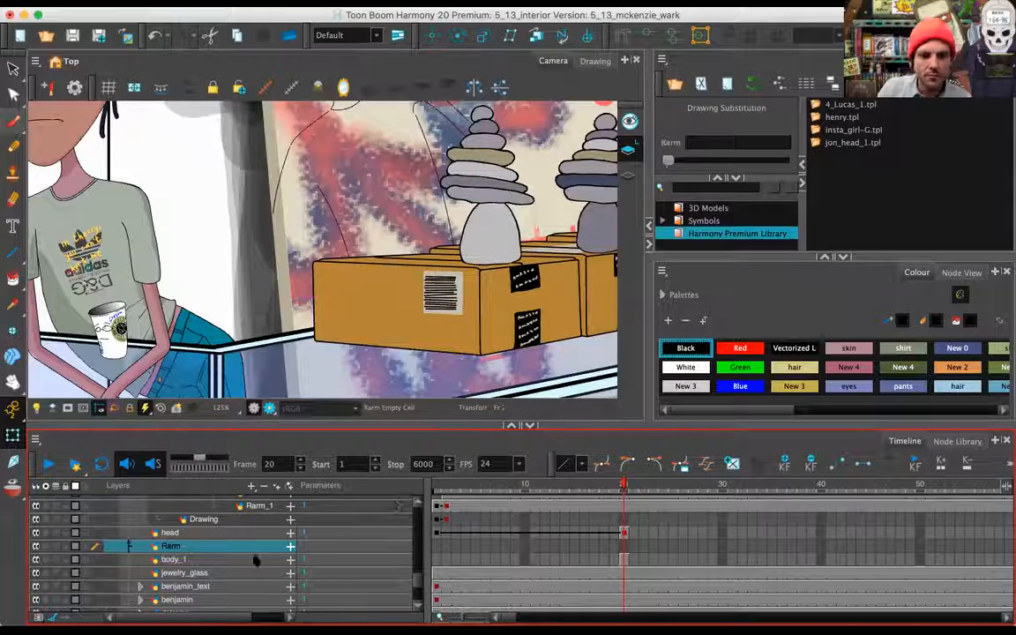
# Set up the Line tool with the light table on for Rarm, and undo a trial arm line
pyautogui.click(259, 60)
pyautogui.click(12, 250)
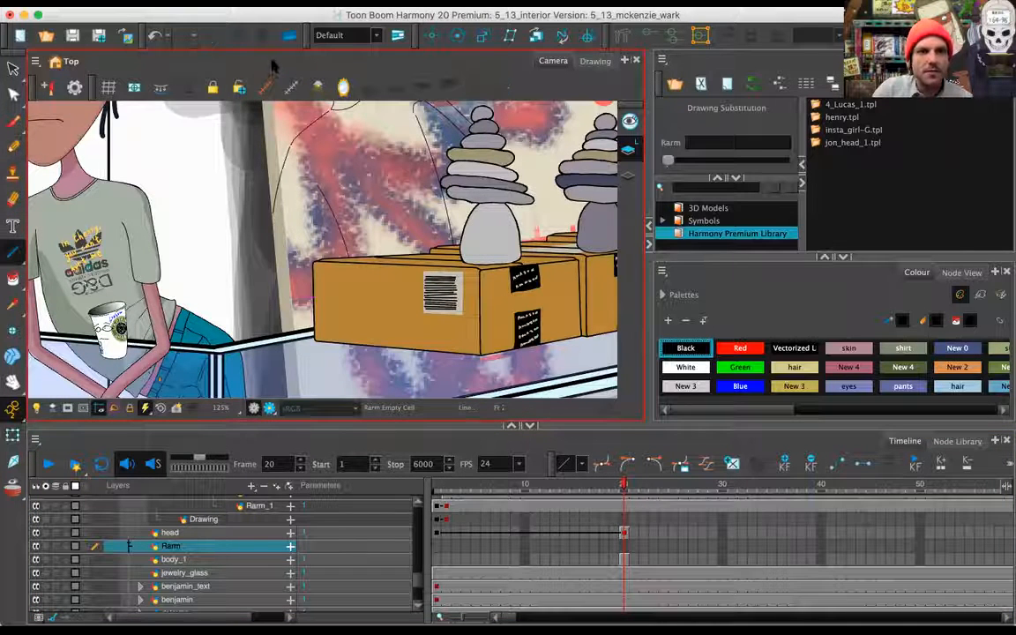
pyautogui.hotkey('shift', 'l')
pyautogui.moveTo(333, 156); pyautogui.dragTo(247, 302)
pyautogui.press('super+z')
# Draw the sleeve on Rarm at the figure's shoulder, with two side lines joined by a curved cuff
pyautogui.press('2')
pyautogui.press('2')
pyautogui.press('2')
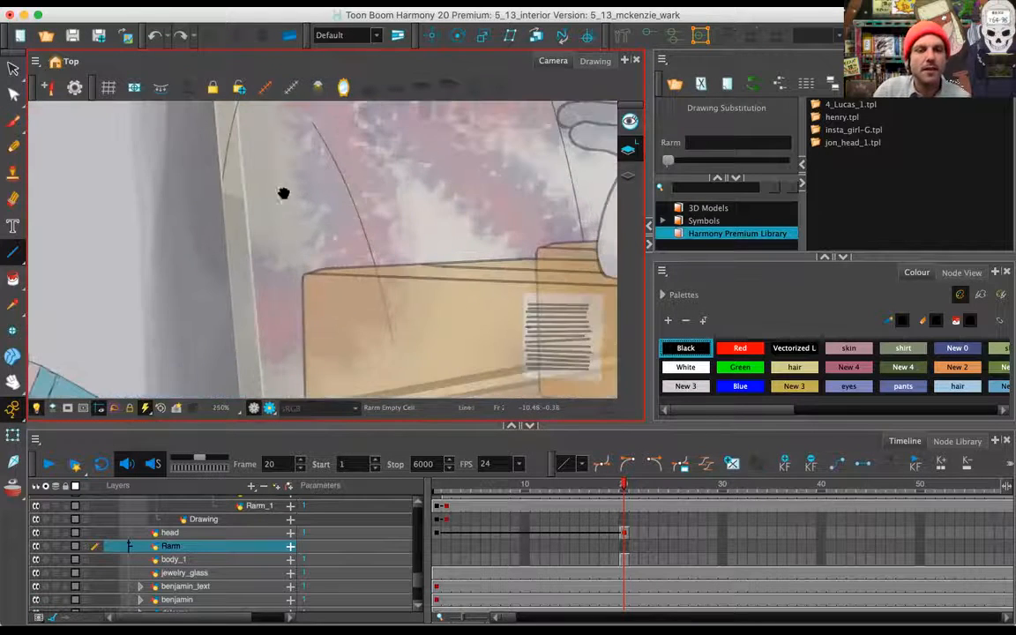
pyautogui.moveTo(283, 193); pyautogui.dragTo(351, 313)
pyautogui.press('1')
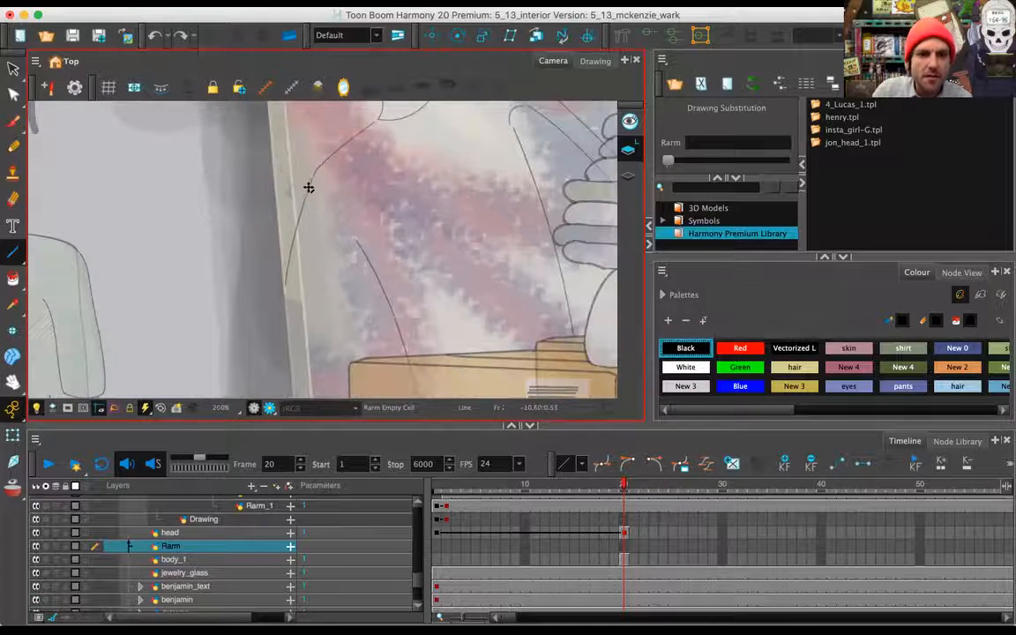
pyautogui.moveTo(305, 217)
pyautogui.mouseDown()
pyautogui.moveTo(266, 146)
pyautogui.moveTo(277, 165)
pyautogui.moveTo(263, 242)
pyautogui.moveTo(272, 215)
pyautogui.mouseUp()
pyautogui.press('1')
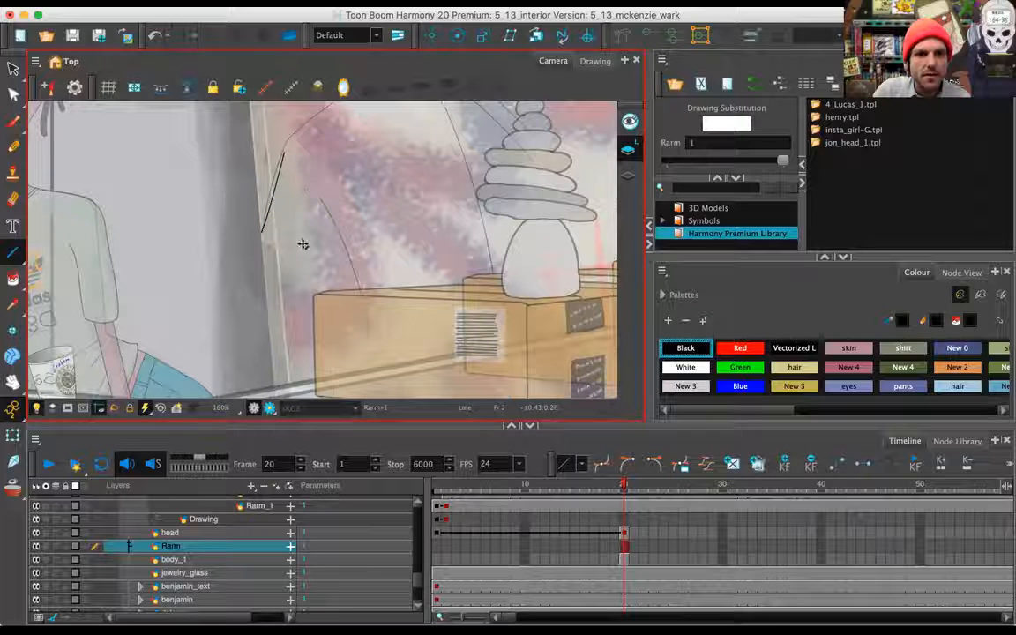
pyautogui.moveTo(317, 187); pyautogui.dragTo(300, 234)
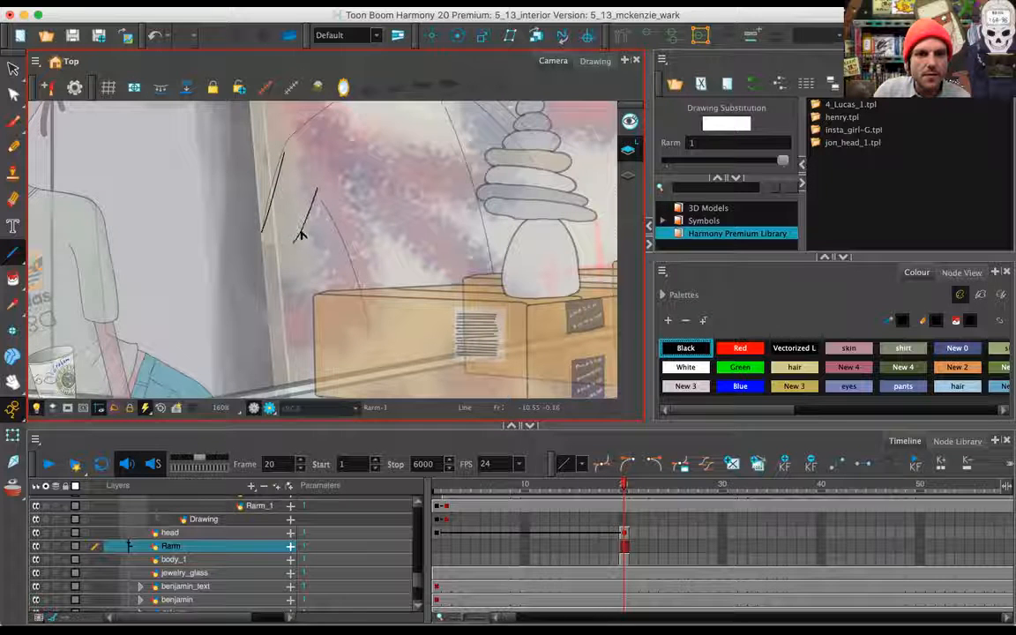
pyautogui.scroll(5, 300, 231)
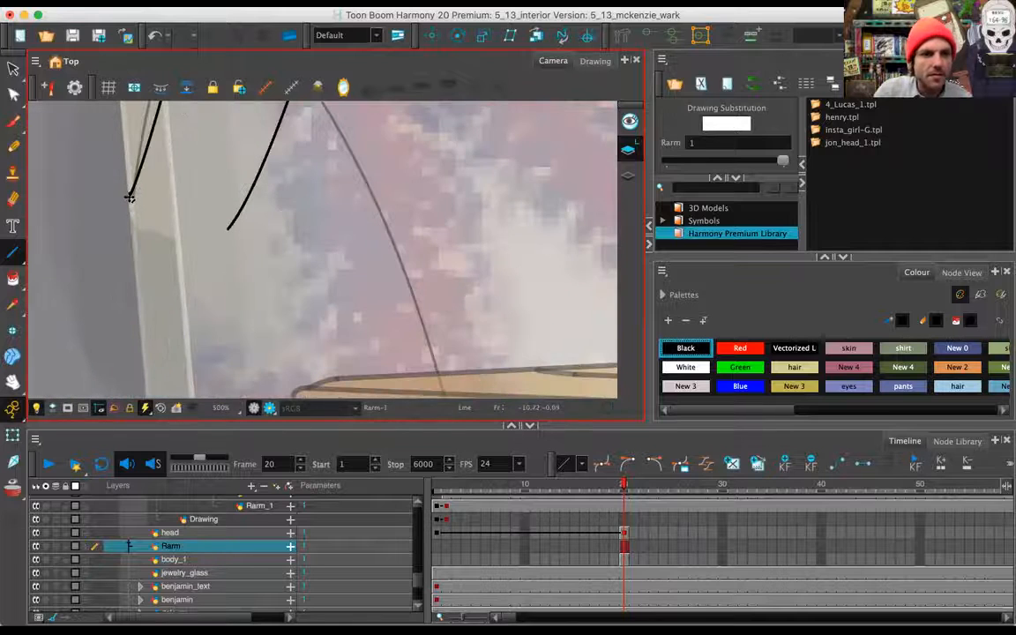
pyautogui.moveTo(130, 197)
pyautogui.mouseDown()
pyautogui.moveTo(231, 220)
pyautogui.moveTo(226, 228)
pyautogui.mouseUp()
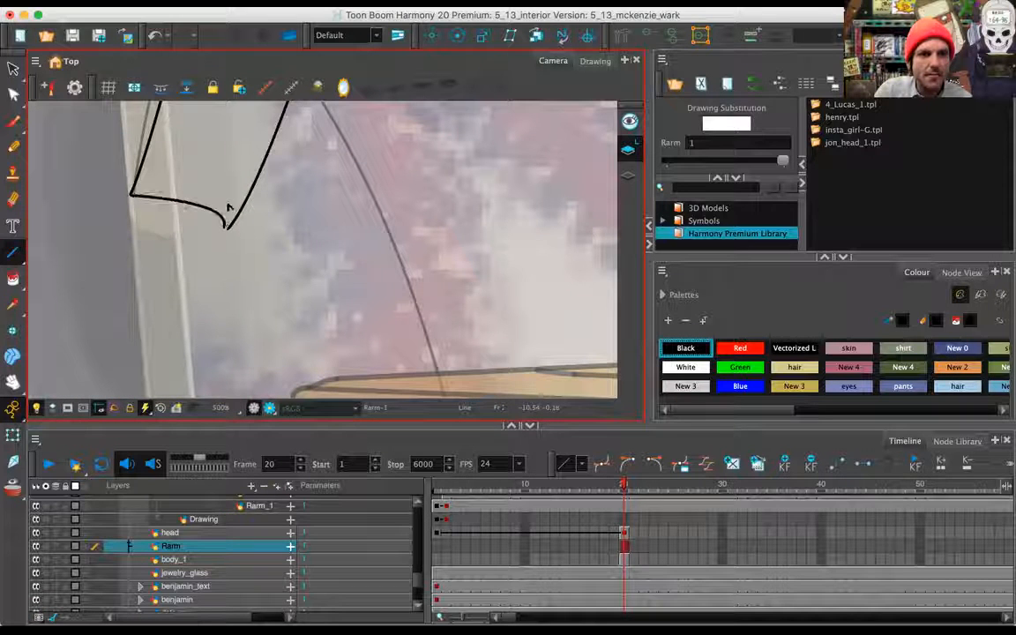
pyautogui.scroll(1, 223, 209)
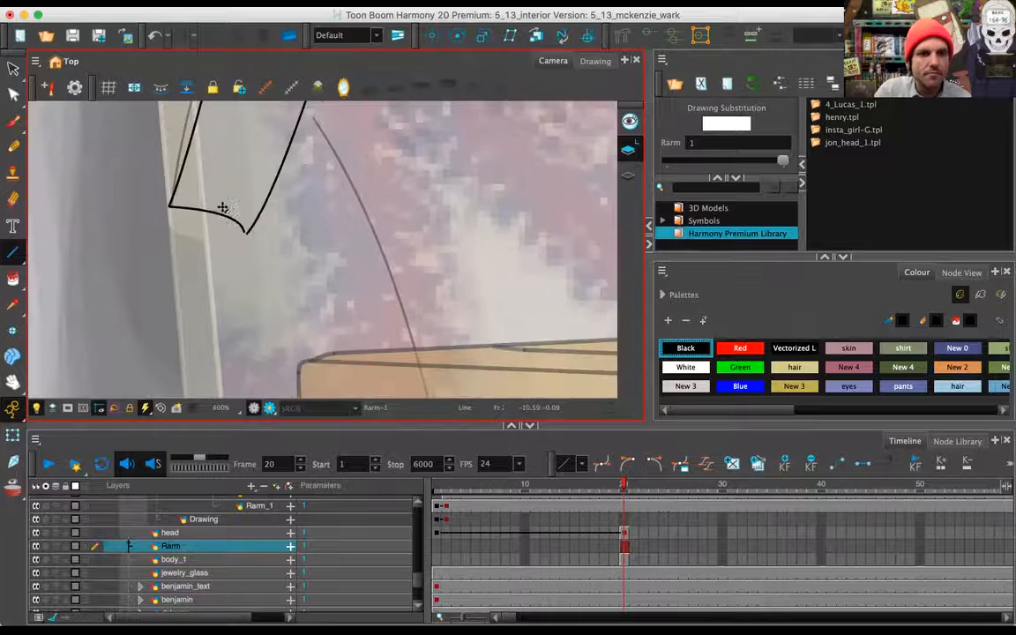
# Draw the two long forearm lines from the sleeve cuff down to the seated character's jeans
pyautogui.scroll(-8, 223, 209)
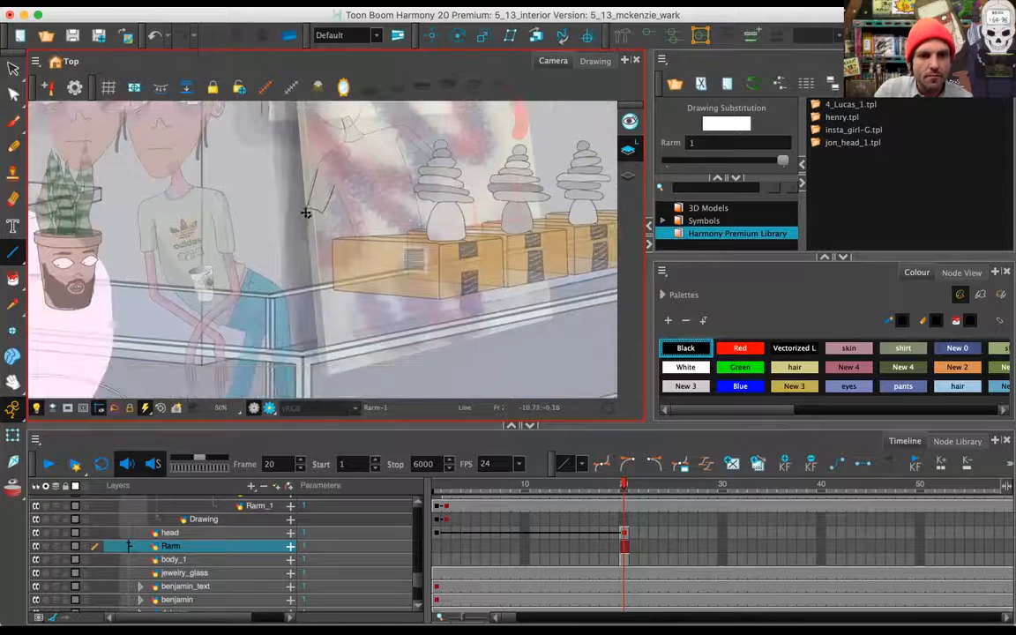
pyautogui.moveTo(305, 213)
pyautogui.mouseDown()
pyautogui.moveTo(217, 282)
pyautogui.moveTo(238, 315)
pyautogui.moveTo(250, 317)
pyautogui.moveTo(269, 295)
pyautogui.mouseUp()
pyautogui.moveTo(307, 238)
pyautogui.mouseDown()
pyautogui.moveTo(260, 316)
pyautogui.moveTo(264, 300)
pyautogui.moveTo(272, 309)
pyautogui.mouseUp()
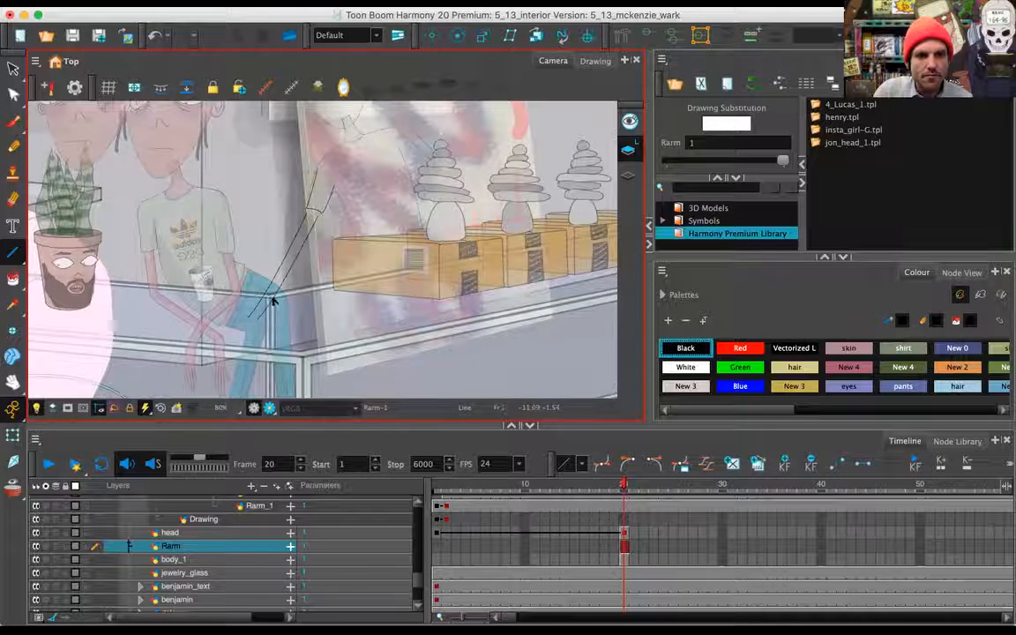
pyautogui.scroll(5, 273, 301)
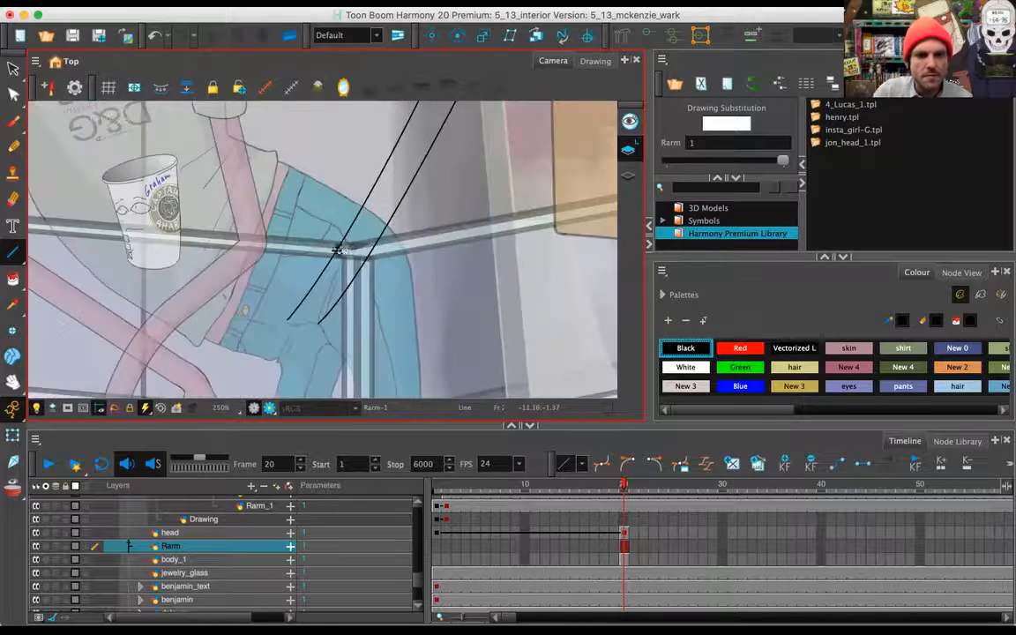
pyautogui.scroll(6, 338, 251)
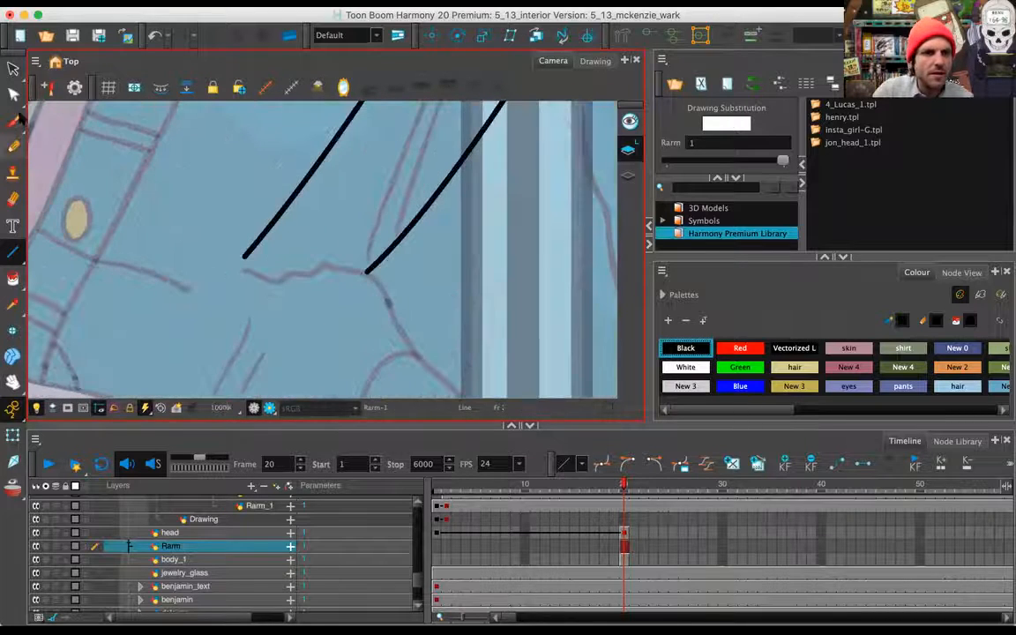
pyautogui.scroll(-3, 281, 231)
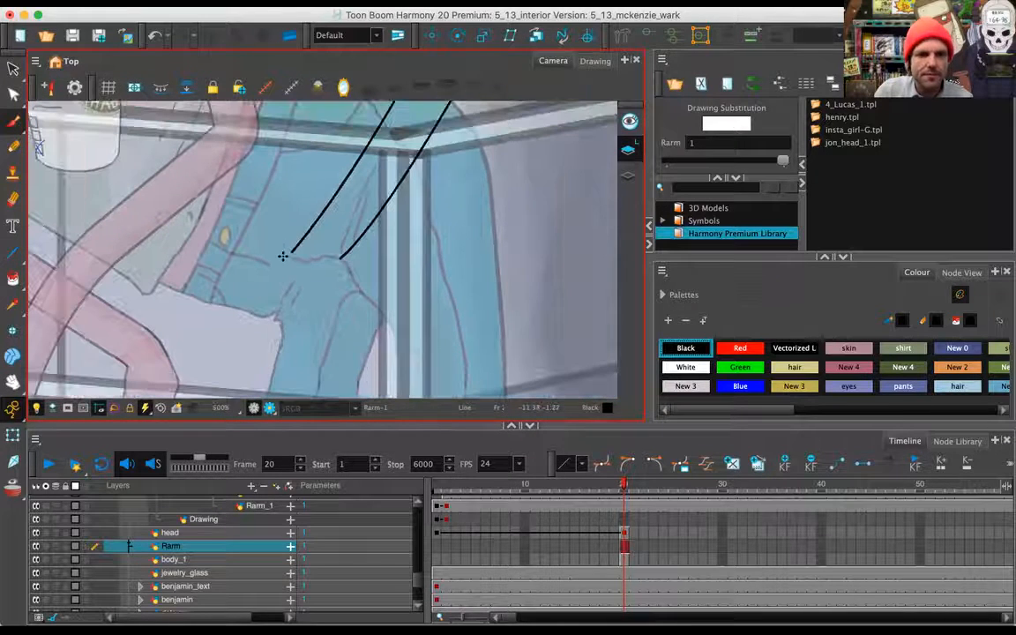
pyautogui.scroll(-2, 343, 266)
pyautogui.moveTo(348, 272)
pyautogui.mouseDown()
pyautogui.moveTo(338, 335)
pyautogui.moveTo(330, 305)
pyautogui.mouseUp()
pyautogui.hotkey('ctrl', 'z')
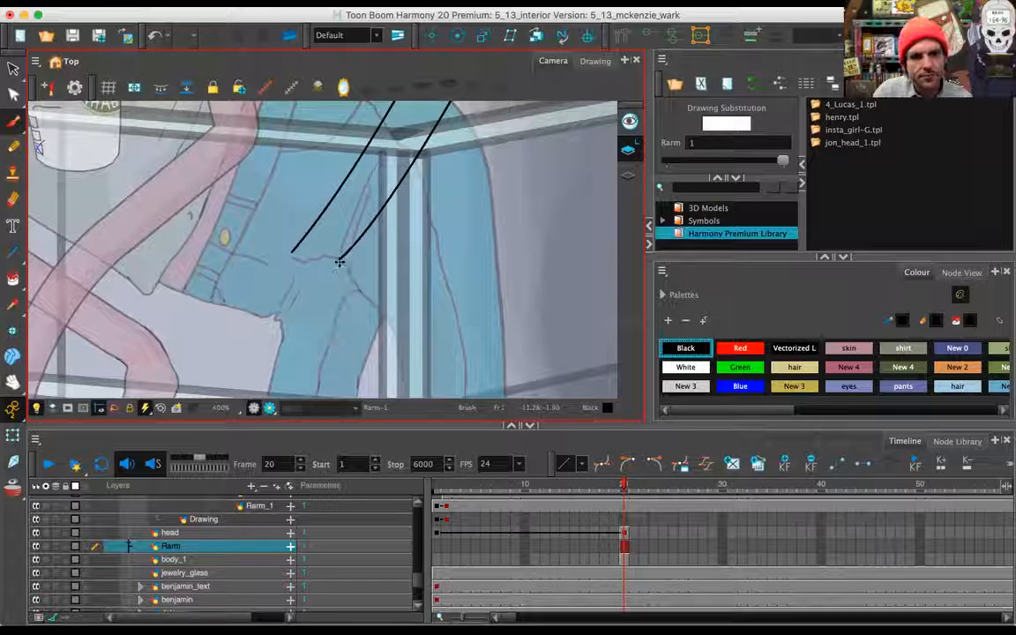
pyautogui.moveTo(343, 273); pyautogui.dragTo(291, 314)
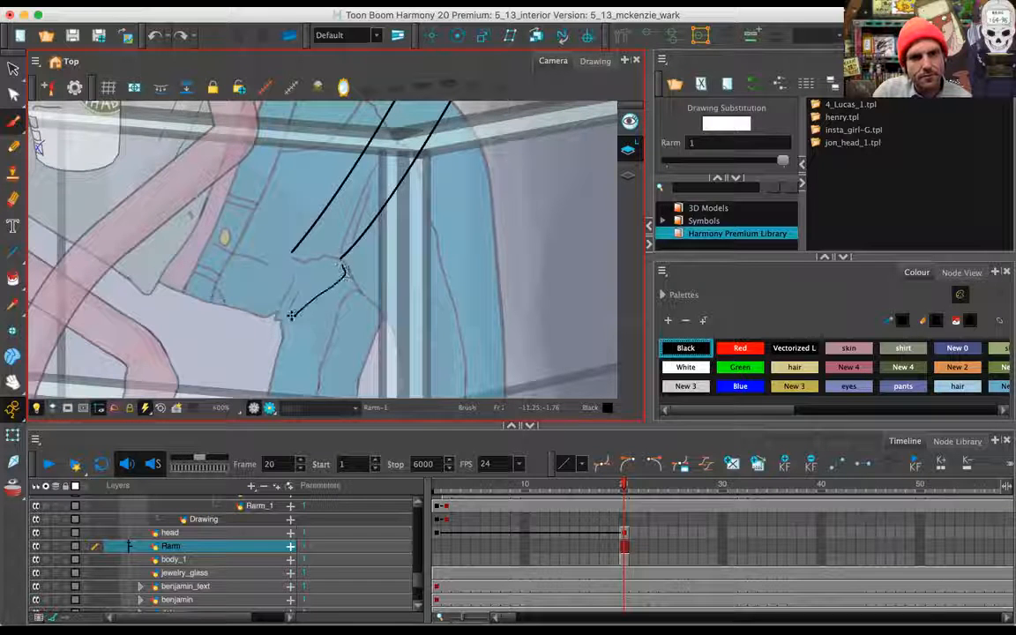
pyautogui.hotkey('ctrl', 'z')
pyautogui.moveTo(315, 270)
pyautogui.mouseDown()
pyautogui.moveTo(269, 304)
pyautogui.moveTo(339, 277)
pyautogui.moveTo(342, 257)
pyautogui.mouseUp()
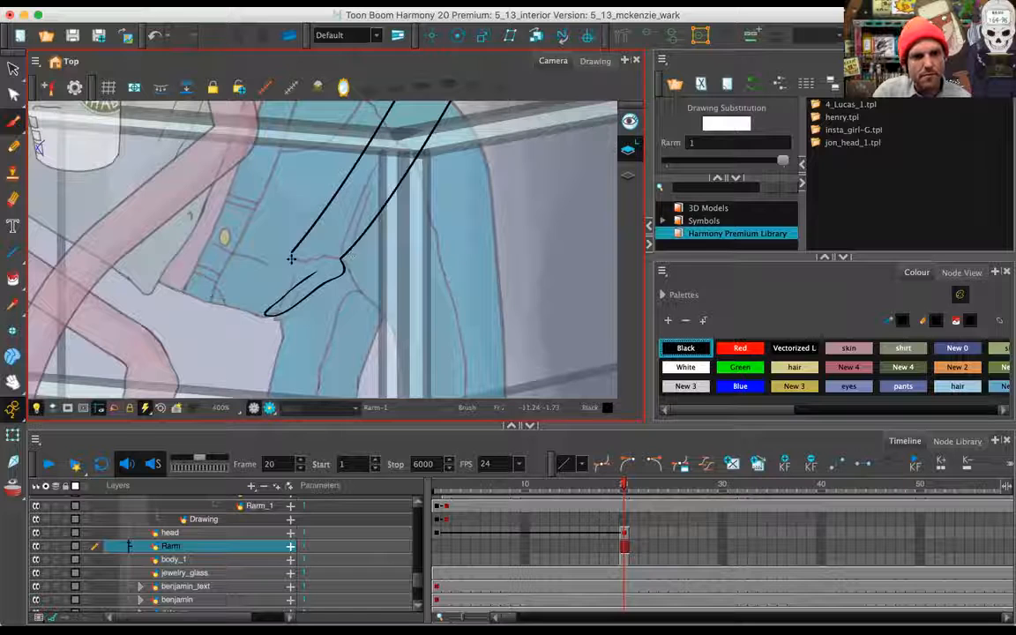
pyautogui.hotkey('ctrl', 'z')
# Draw the hand on Rarm with the Brush tool at the wrist end of the forearm, outlining its sides and first fingers
pyautogui.moveTo(339, 259)
pyautogui.mouseDown()
pyautogui.moveTo(346, 275)
pyautogui.moveTo(273, 330)
pyautogui.mouseUp()
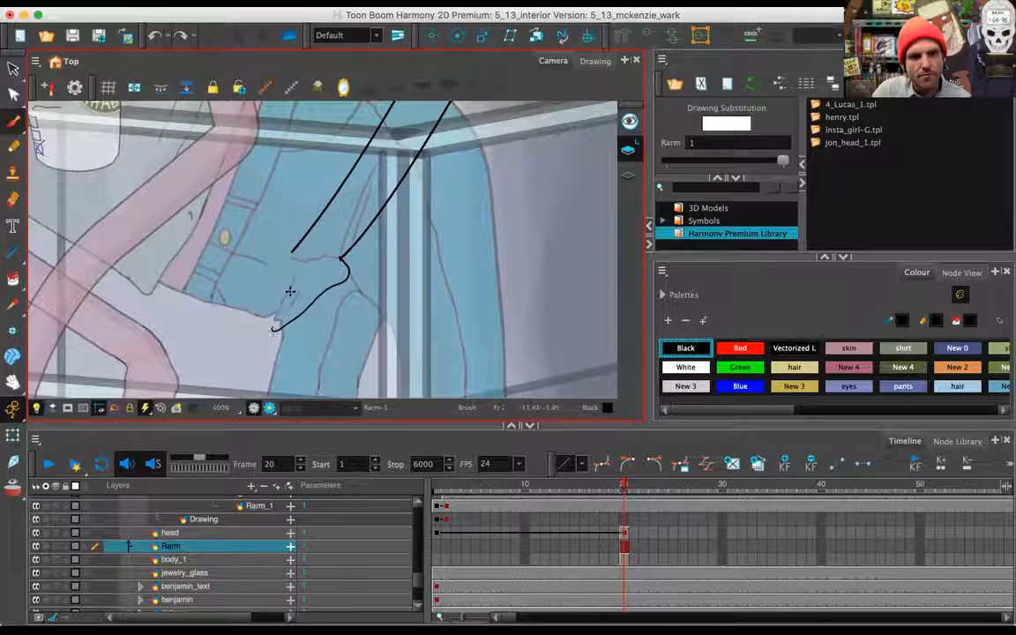
pyautogui.moveTo(312, 277); pyautogui.dragTo(275, 319)
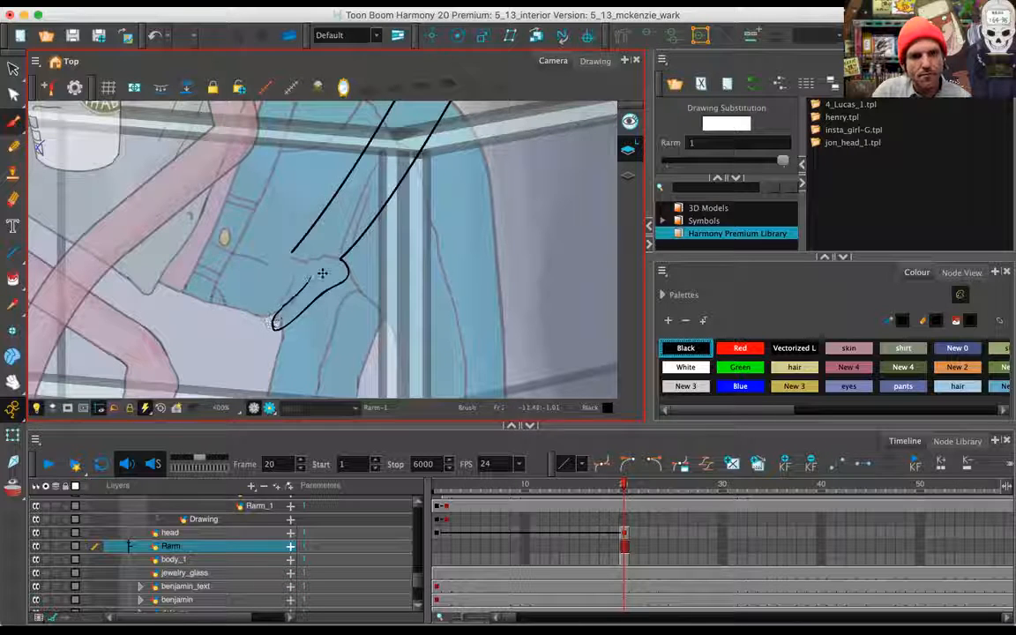
pyautogui.moveTo(291, 256); pyautogui.dragTo(209, 303)
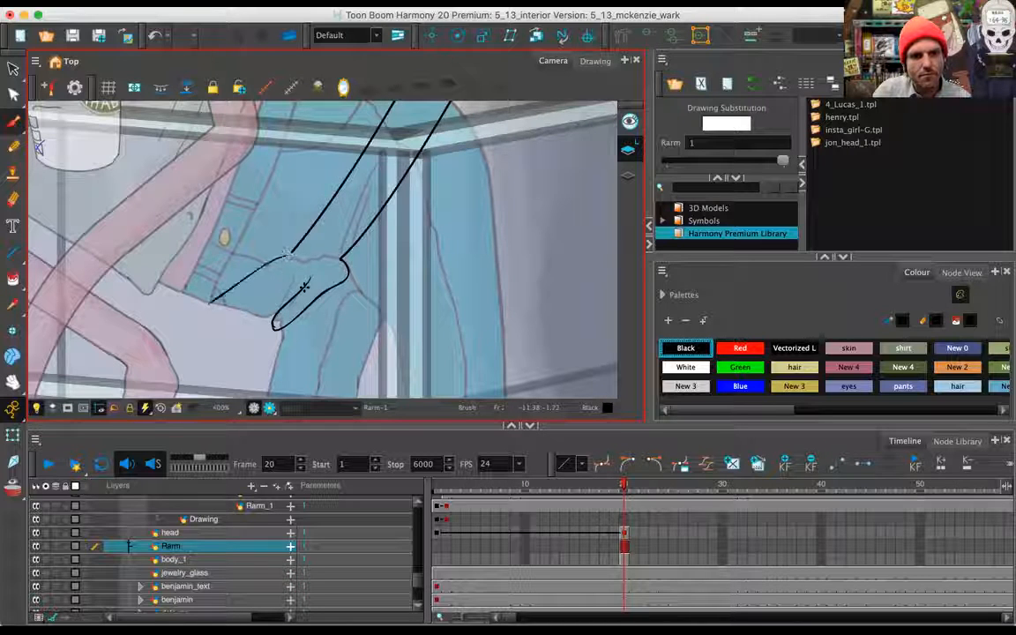
pyautogui.moveTo(280, 287)
pyautogui.mouseDown()
pyautogui.moveTo(211, 333)
pyautogui.moveTo(250, 326)
pyautogui.moveTo(276, 310)
pyautogui.moveTo(216, 310)
pyautogui.moveTo(203, 335)
pyautogui.mouseUp()
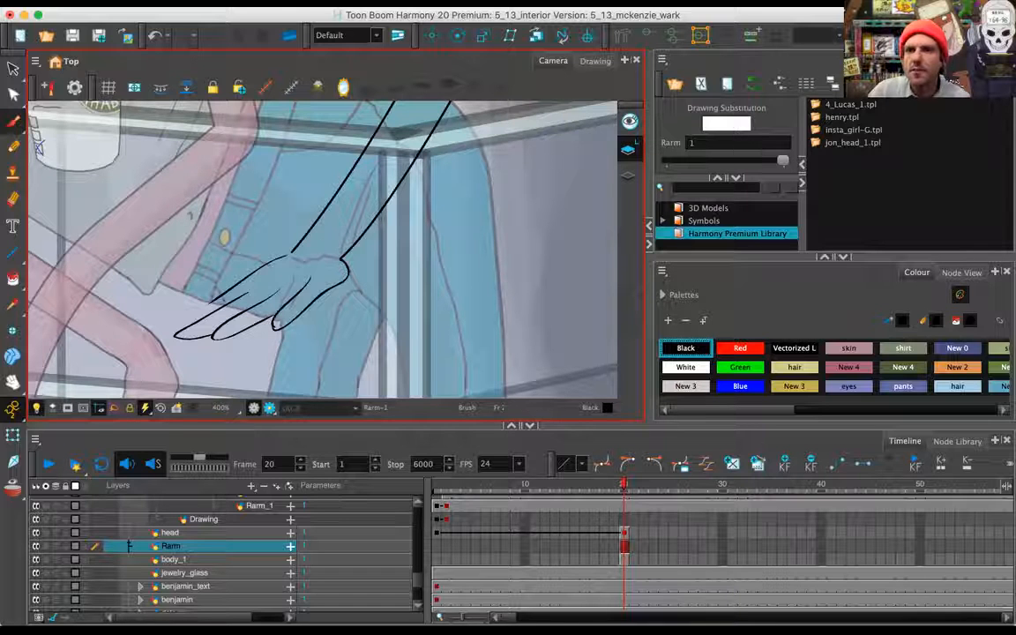
# Show the Brush tool's properties and look through the settings of Solid Brush 1
pyautogui.click(917, 61)
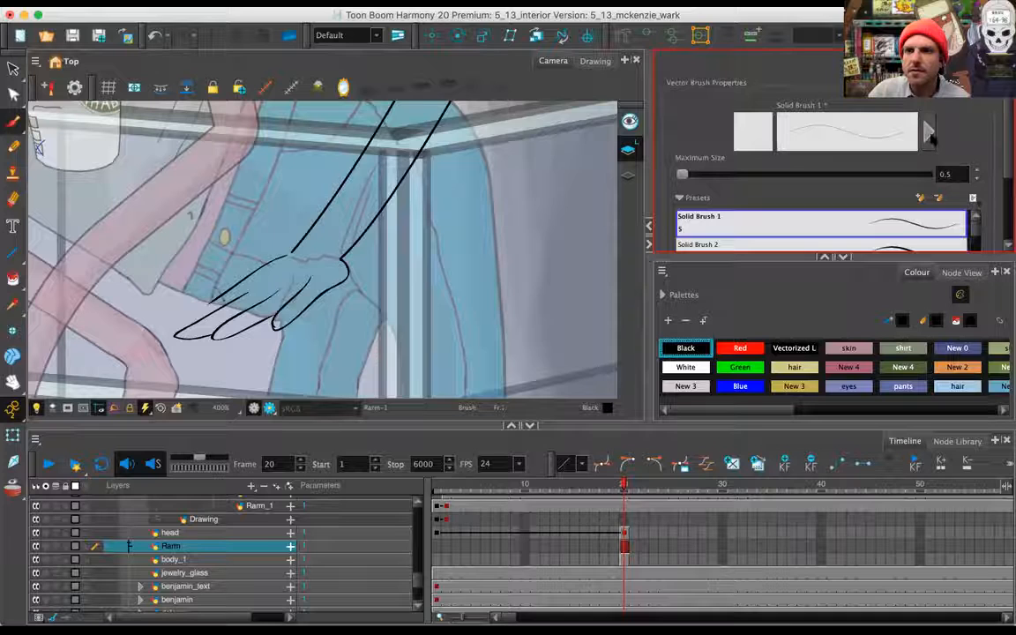
pyautogui.click(833, 132)
pyautogui.click(473, 137)
pyautogui.click(479, 172)
pyautogui.click(356, 32)
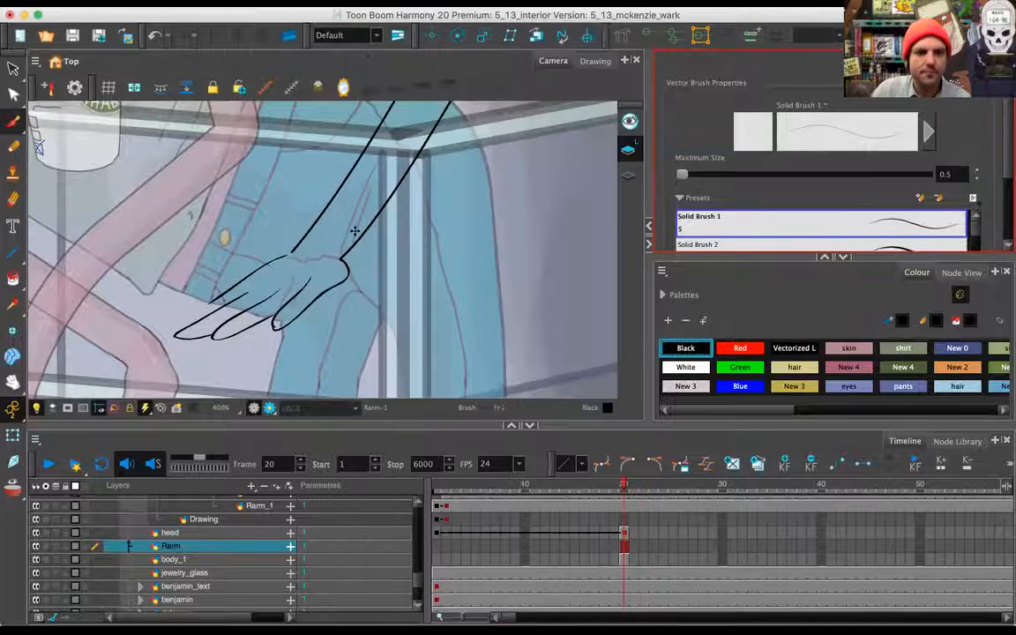
# Undo the last finger strokes and redraw the hand's remaining fingers as three long, slim, pointed shapes
pyautogui.hotkey('ctrl', 'z')
pyautogui.hotkey('ctrl', 'z')
pyautogui.moveTo(265, 304)
pyautogui.mouseDown()
pyautogui.moveTo(191, 353)
pyautogui.moveTo(276, 316)
pyautogui.mouseUp()
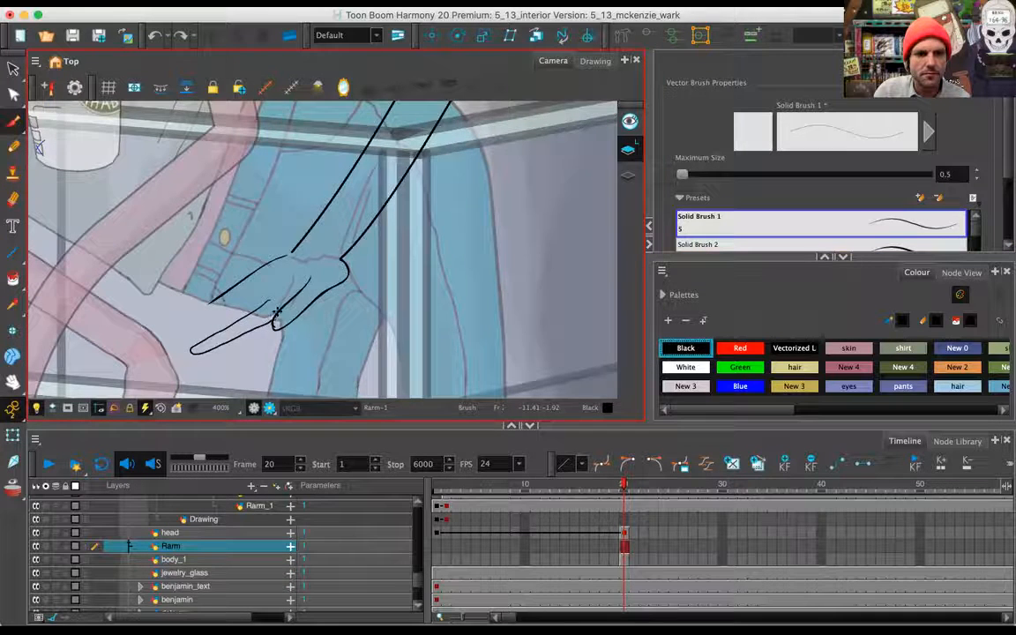
pyautogui.press('2')
pyautogui.press('2')
pyautogui.moveTo(397, 187); pyautogui.dragTo(582, 26)
pyautogui.moveTo(357, 189)
pyautogui.mouseDown()
pyautogui.moveTo(198, 269)
pyautogui.moveTo(236, 273)
pyautogui.moveTo(298, 256)
pyautogui.mouseUp()
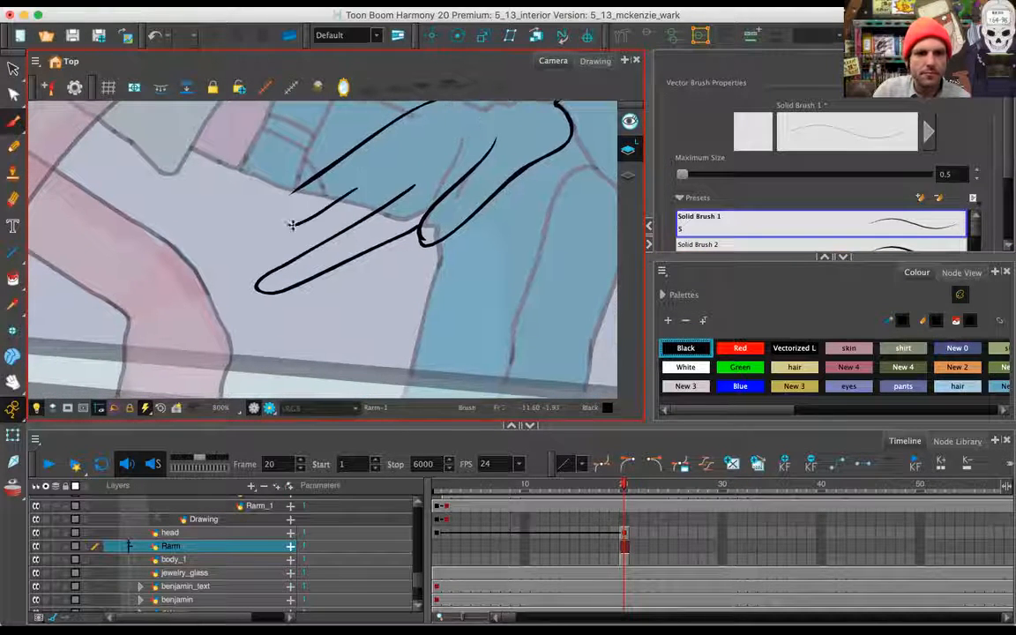
pyautogui.moveTo(300, 206)
pyautogui.mouseDown()
pyautogui.moveTo(228, 221)
pyautogui.moveTo(302, 210)
pyautogui.mouseUp()
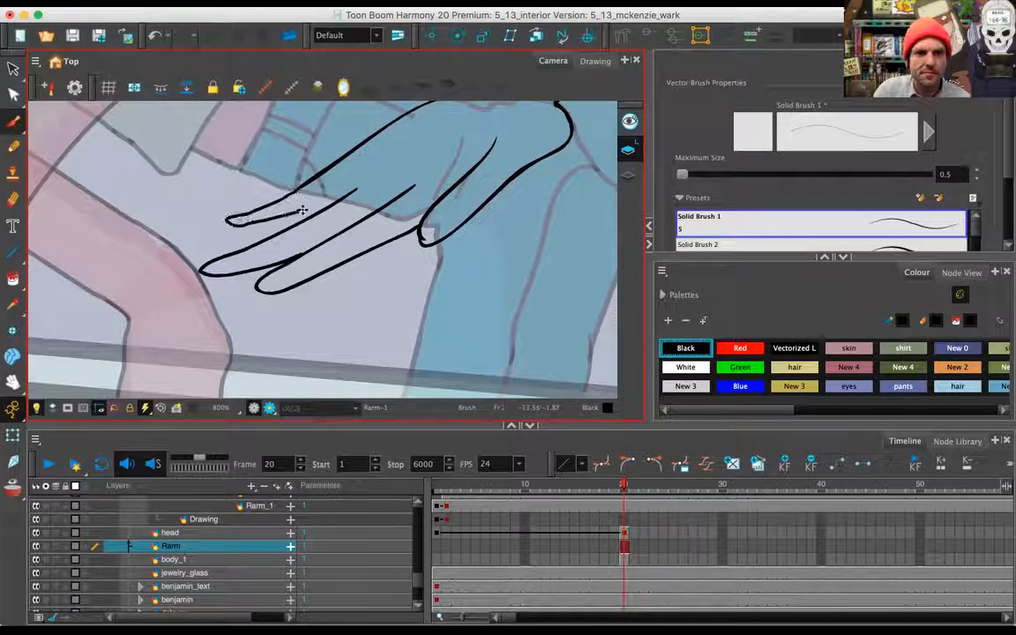
# Join the hand's outline to the forearm lines at the wrist with the Brush tool
pyautogui.scroll(-3, 397, 185)
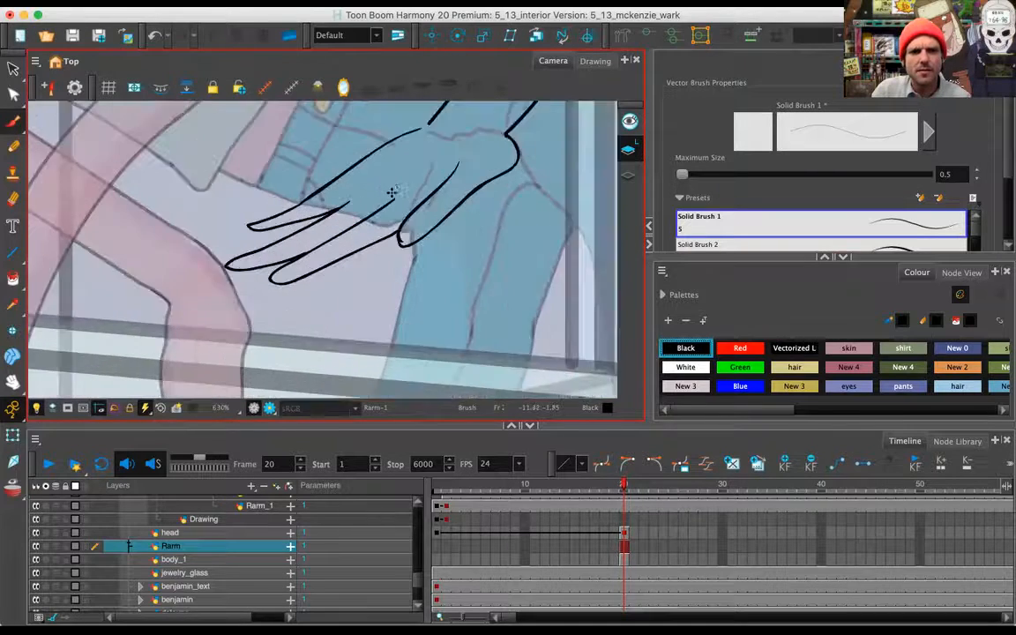
pyautogui.scroll(4, 392, 193)
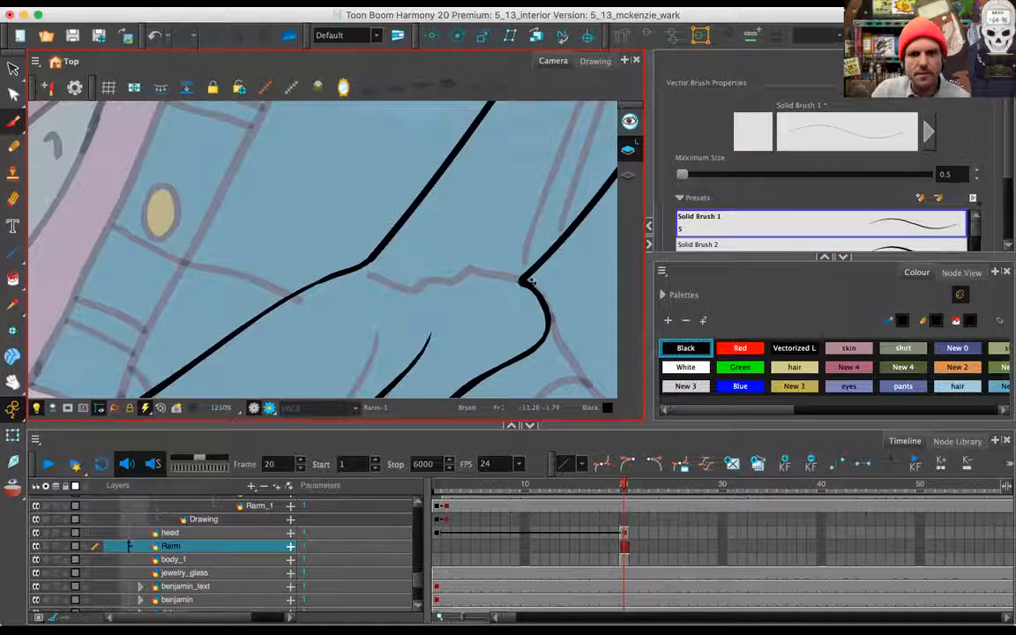
pyautogui.scroll(-5, 530, 279)
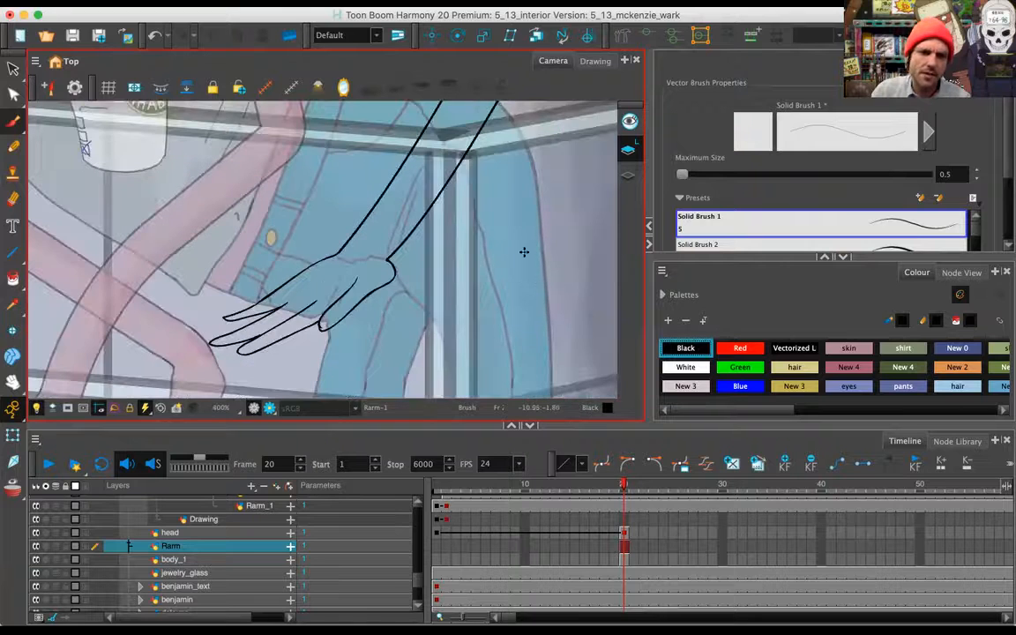
# Use the Contour Editor to extend both forearm lines to the sleeve cuff and close the gap at the cuff's outer corner
pyautogui.moveTo(520, 182)
pyautogui.mouseDown()
pyautogui.moveTo(410, 347)
pyautogui.moveTo(449, 245)
pyautogui.moveTo(435, 303)
pyautogui.mouseUp()
pyautogui.scroll(4, 435, 302)
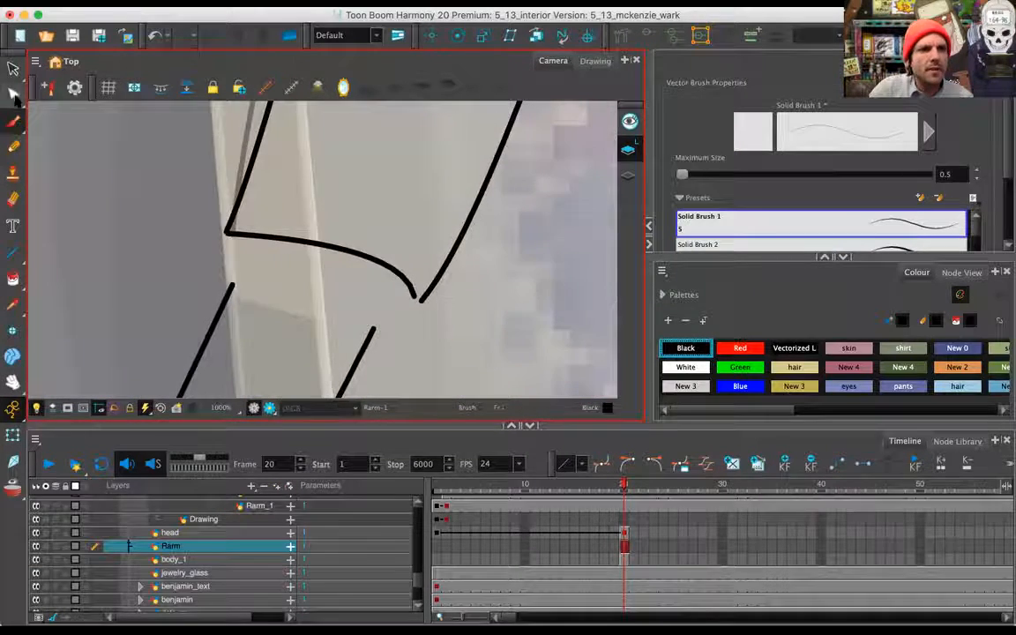
pyautogui.moveTo(14, 95); pyautogui.dragTo(83, 92)
pyautogui.click(234, 284)
pyautogui.moveTo(250, 235); pyautogui.dragTo(250, 236)
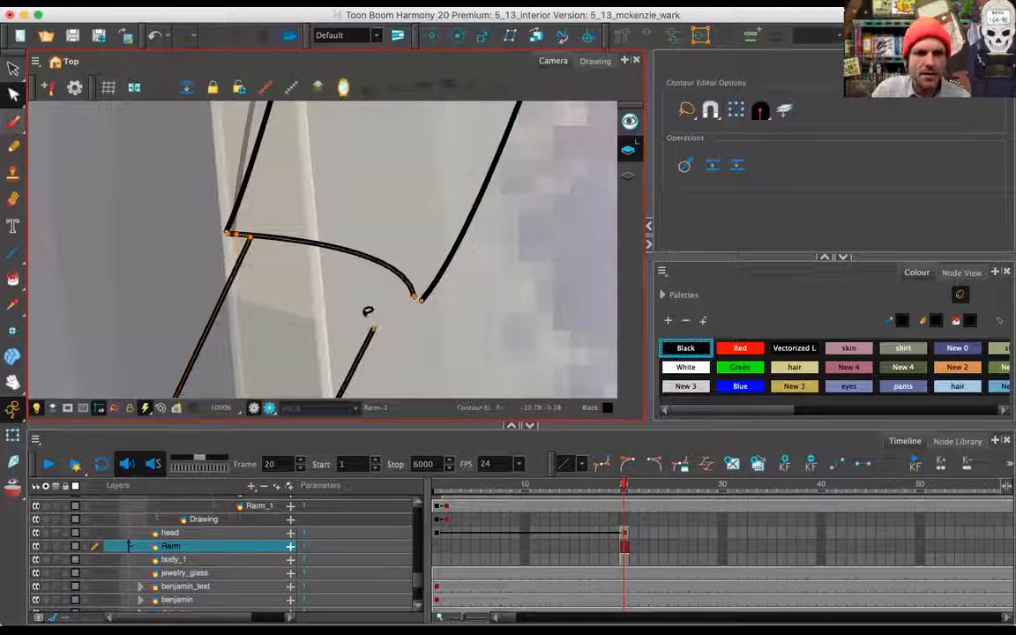
pyautogui.moveTo(374, 330)
pyautogui.mouseDown()
pyautogui.moveTo(396, 274)
pyautogui.moveTo(415, 296)
pyautogui.mouseUp()
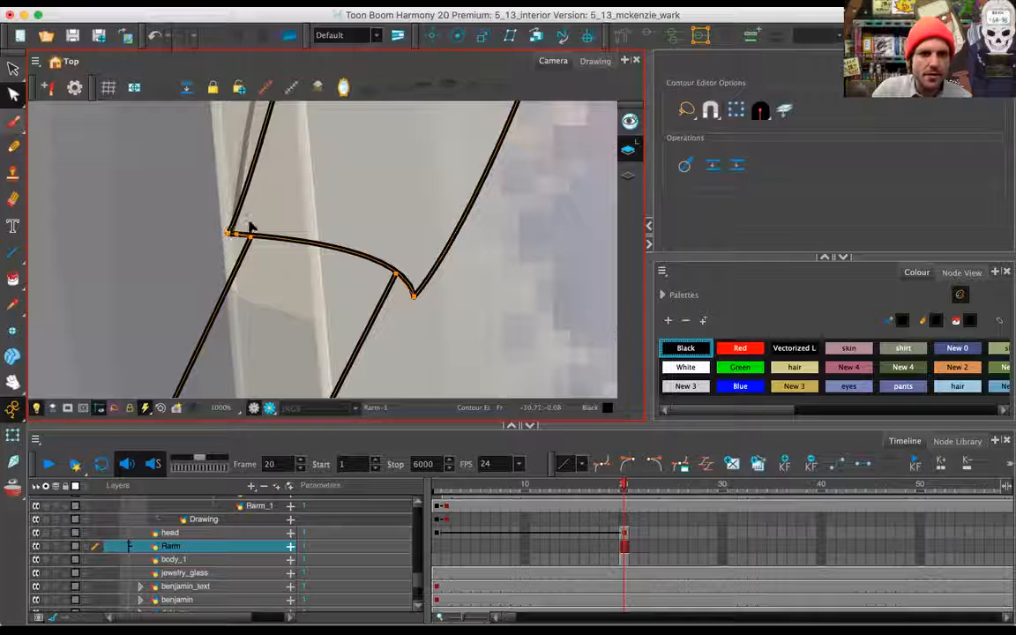
# Brush a short curved stroke from each end of the sleeve cuff to the adjacent forearm line to form the cuff's underside
pyautogui.press('2')
pyautogui.click(13, 122)
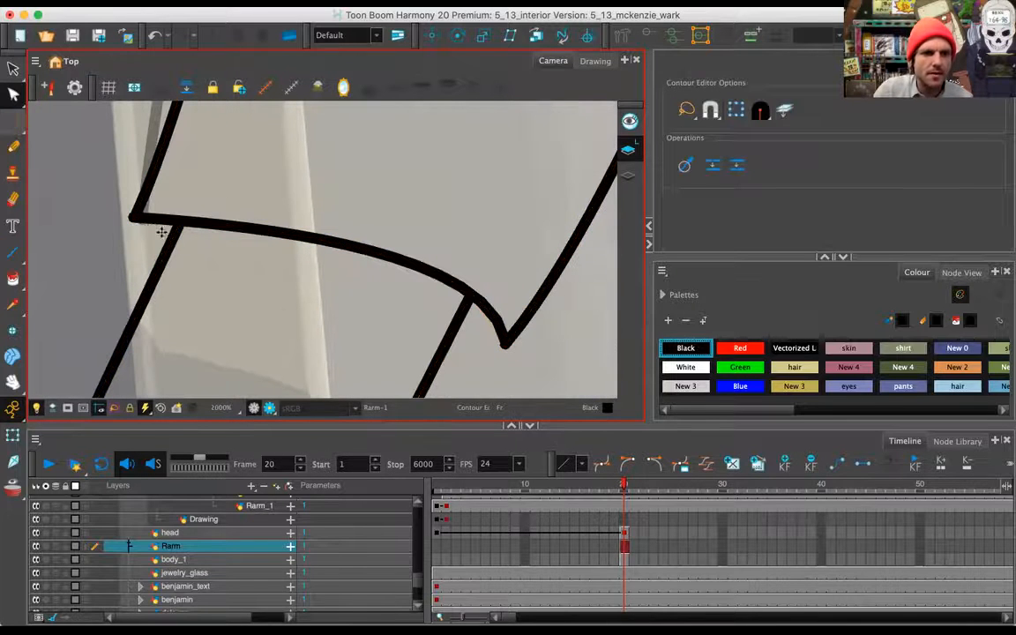
pyautogui.moveTo(131, 223); pyautogui.dragTo(167, 242)
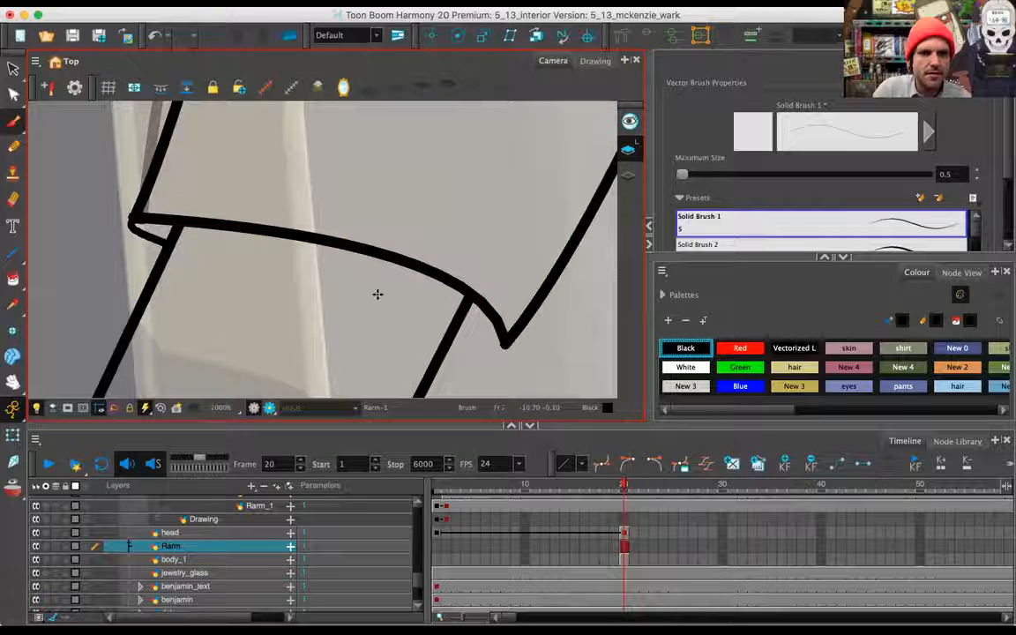
pyautogui.moveTo(502, 347); pyautogui.dragTo(464, 342)
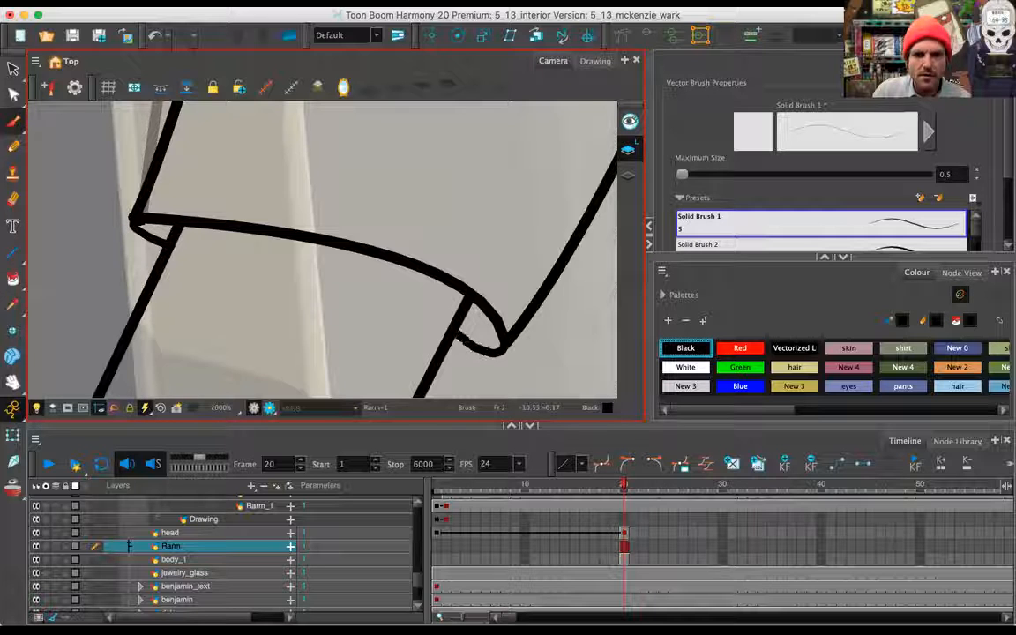
# Close the sleeve's open shoulder end with a curved brush stroke between its two side lines
pyautogui.press('1')
pyautogui.press('1')
pyautogui.press('1')
pyautogui.press('1')
pyautogui.press('space')
pyautogui.moveTo(414, 296); pyautogui.dragTo(371, 388)
pyautogui.moveTo(392, 112); pyautogui.dragTo(335, 237)
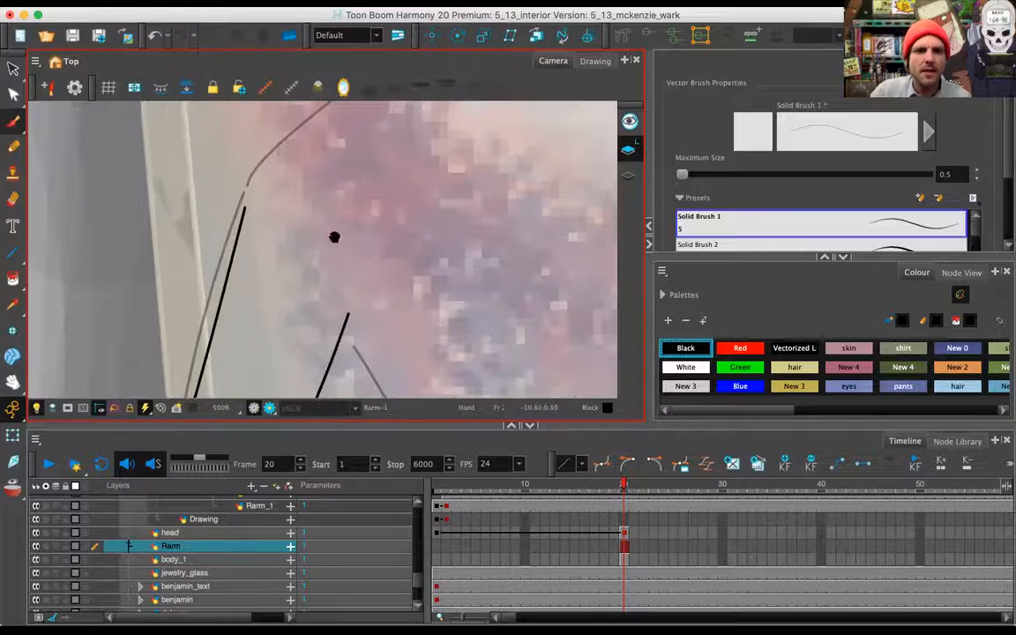
pyautogui.moveTo(223, 196)
pyautogui.mouseDown()
pyautogui.moveTo(336, 302)
pyautogui.moveTo(378, 374)
pyautogui.mouseUp()
# Paint the sleeve with the blue swatch New 3 and the forearm and hand with the green swatch New 5
pyautogui.press('1')
pyautogui.press('1')
pyautogui.press('1')
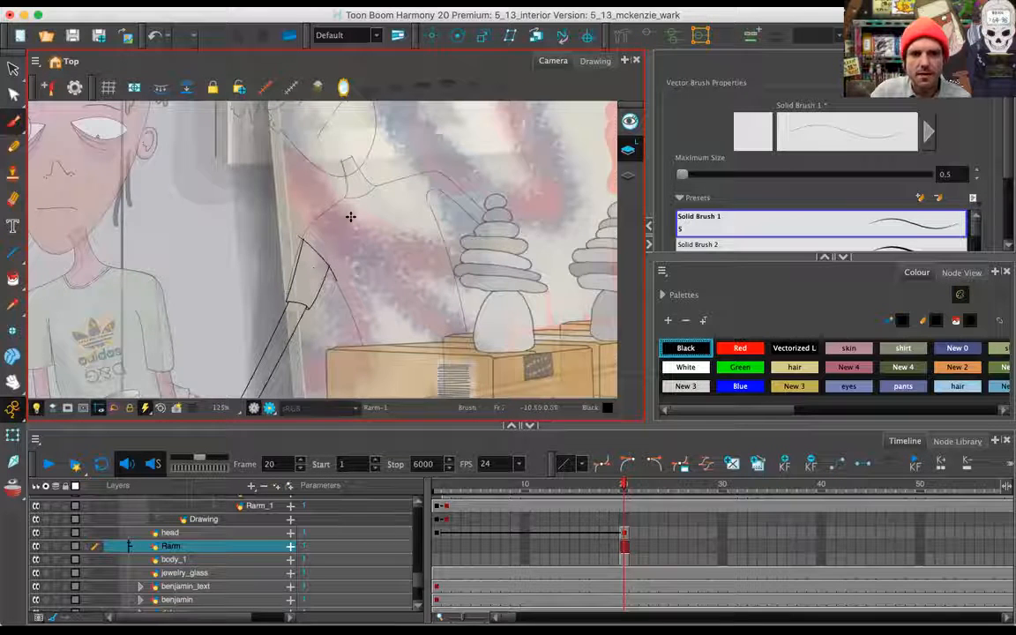
pyautogui.moveTo(341, 250)
pyautogui.mouseDown()
pyautogui.moveTo(386, 181)
pyautogui.moveTo(384, 200)
pyautogui.mouseUp()
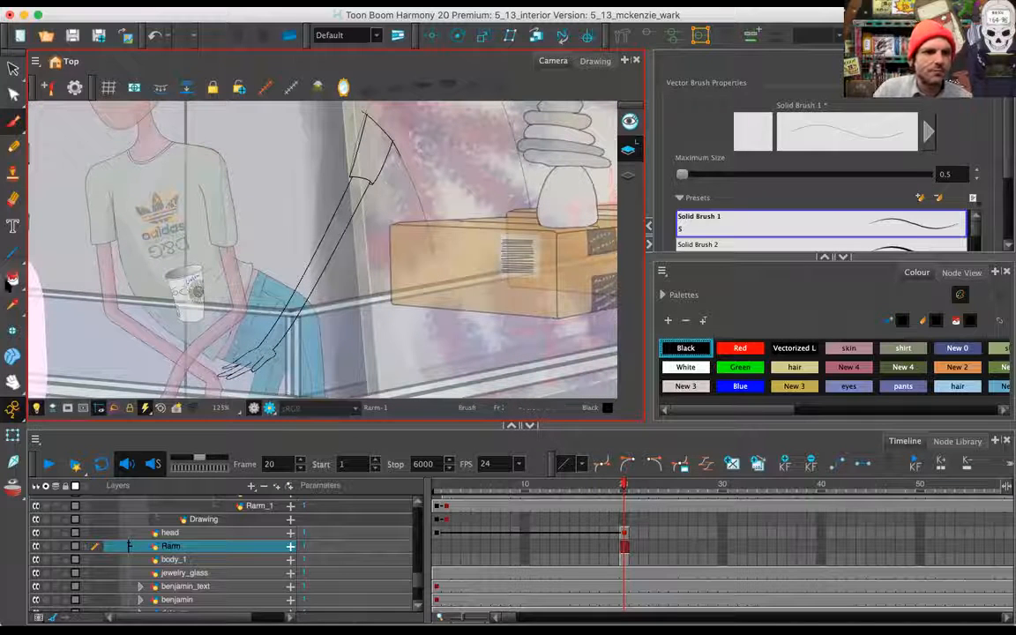
pyautogui.click(12, 279)
pyautogui.moveTo(785, 410); pyautogui.dragTo(986, 394)
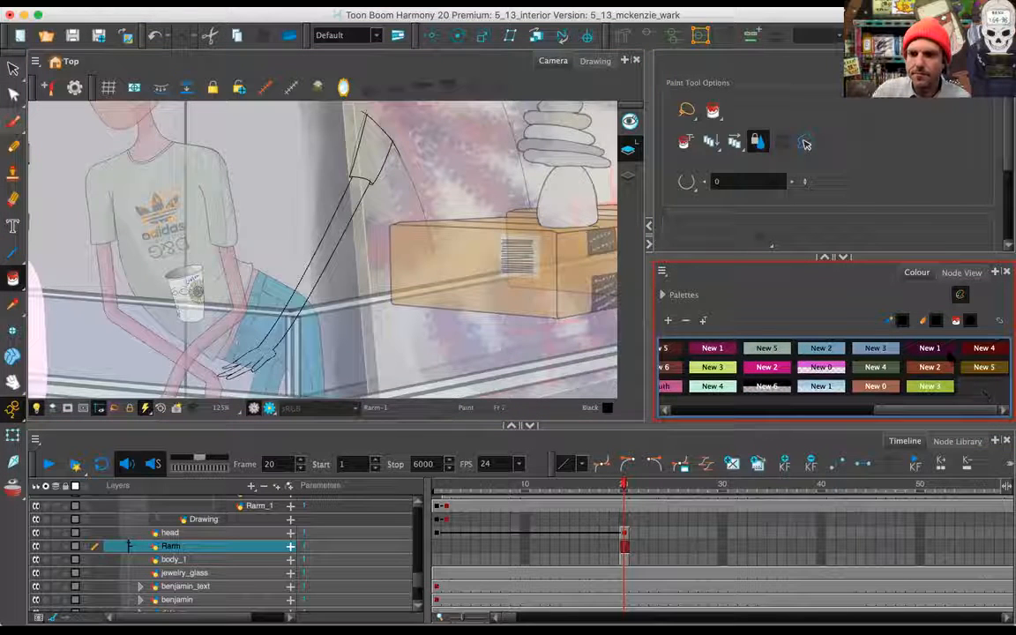
pyautogui.click(875, 348)
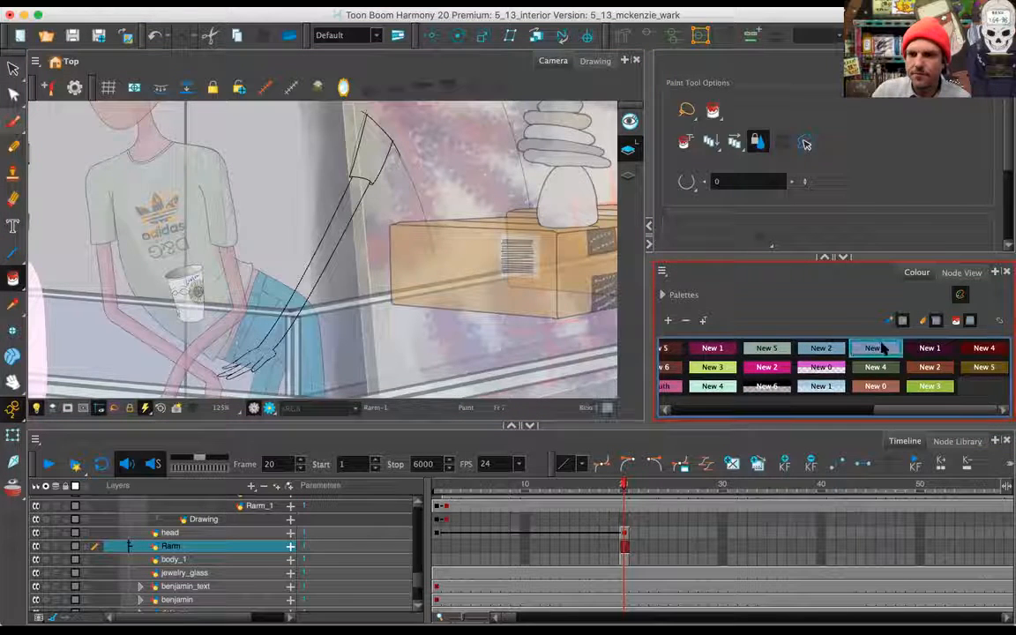
pyautogui.click(369, 163)
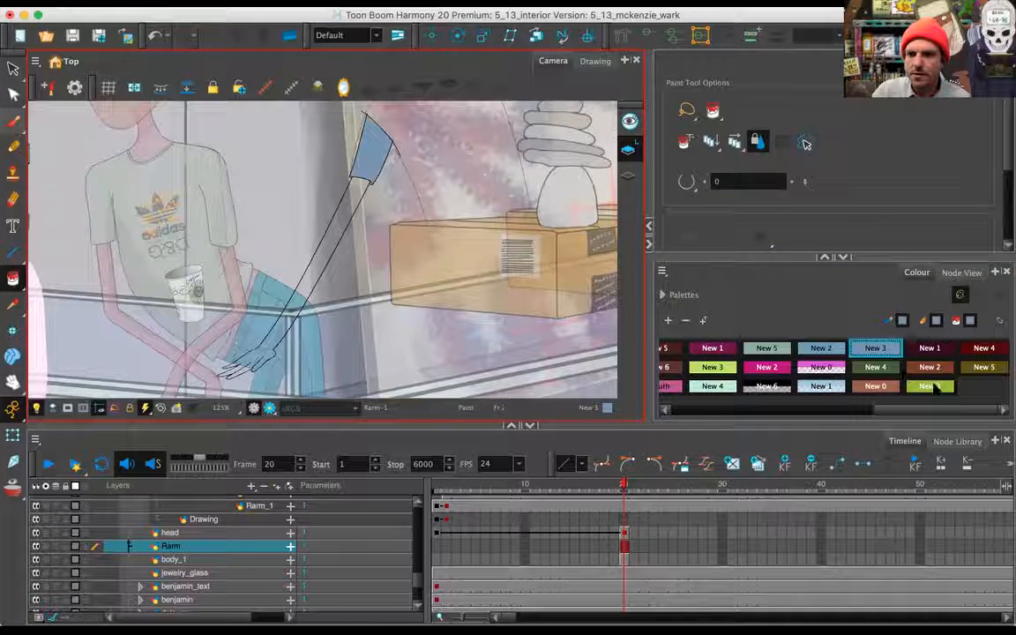
pyautogui.click(766, 347)
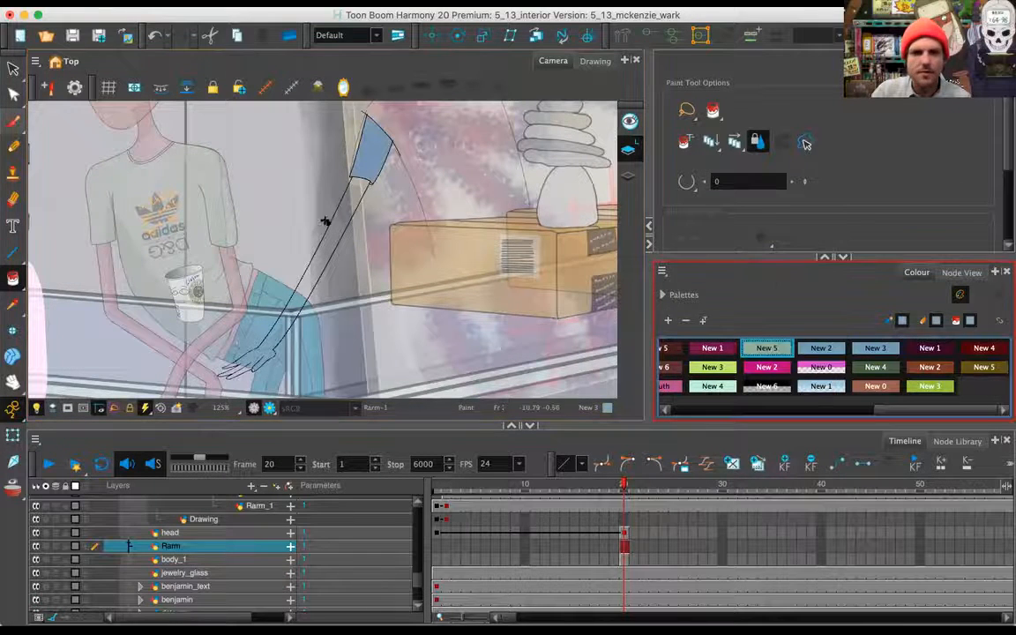
pyautogui.click(300, 289)
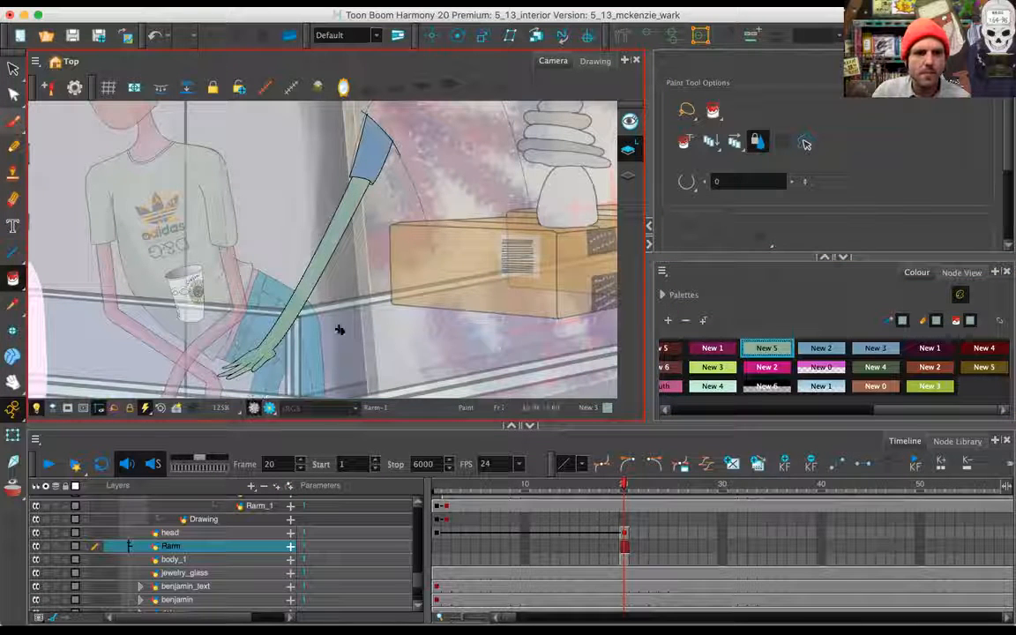
pyautogui.press('2')
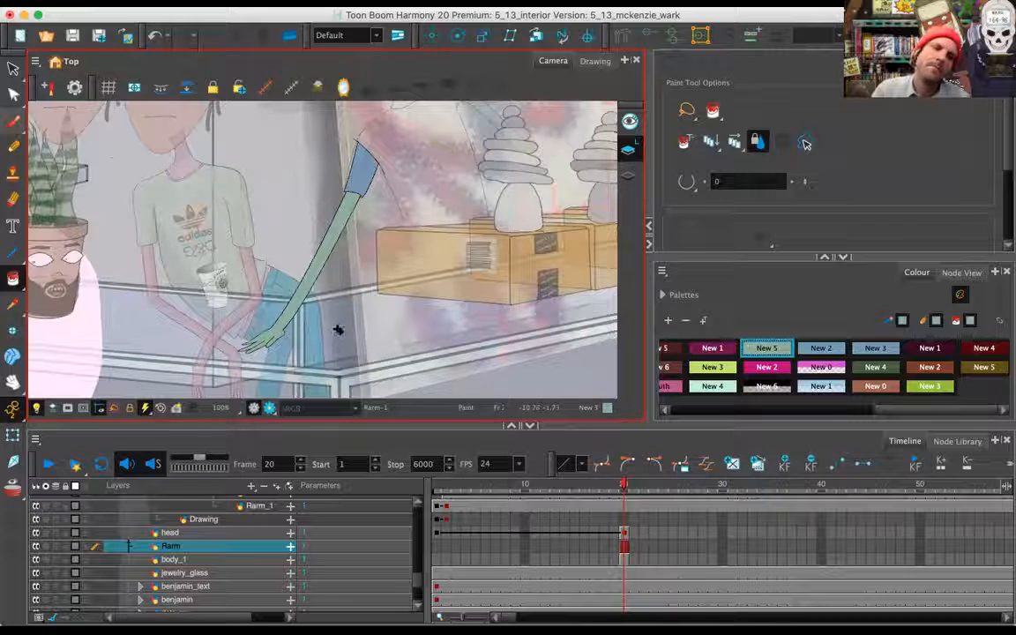
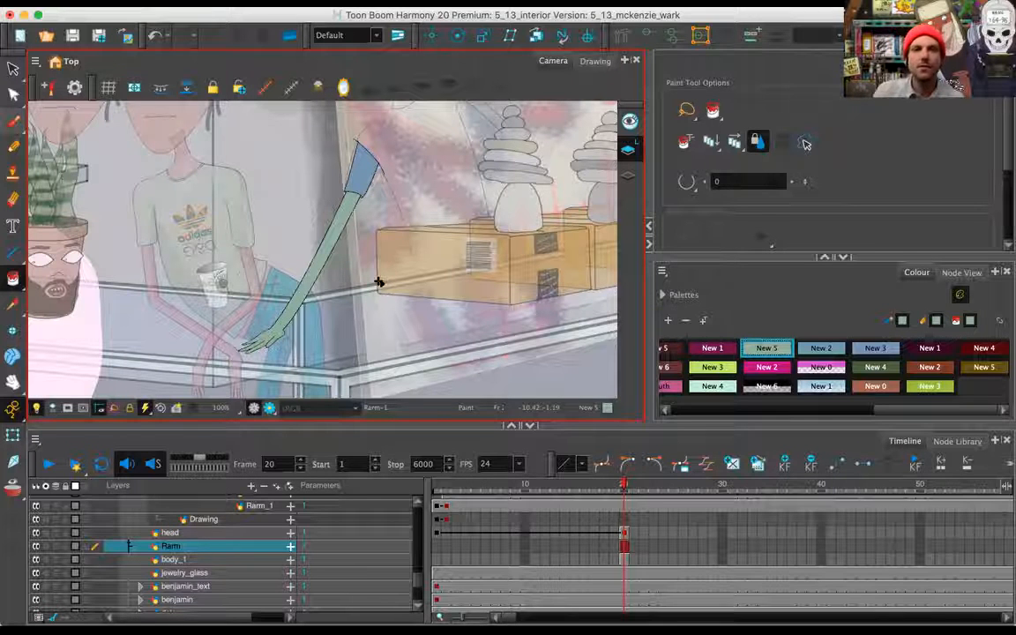
pyautogui.press('2')
pyautogui.press('2')
pyautogui.press('2')
pyautogui.press('2')
pyautogui.press('2')
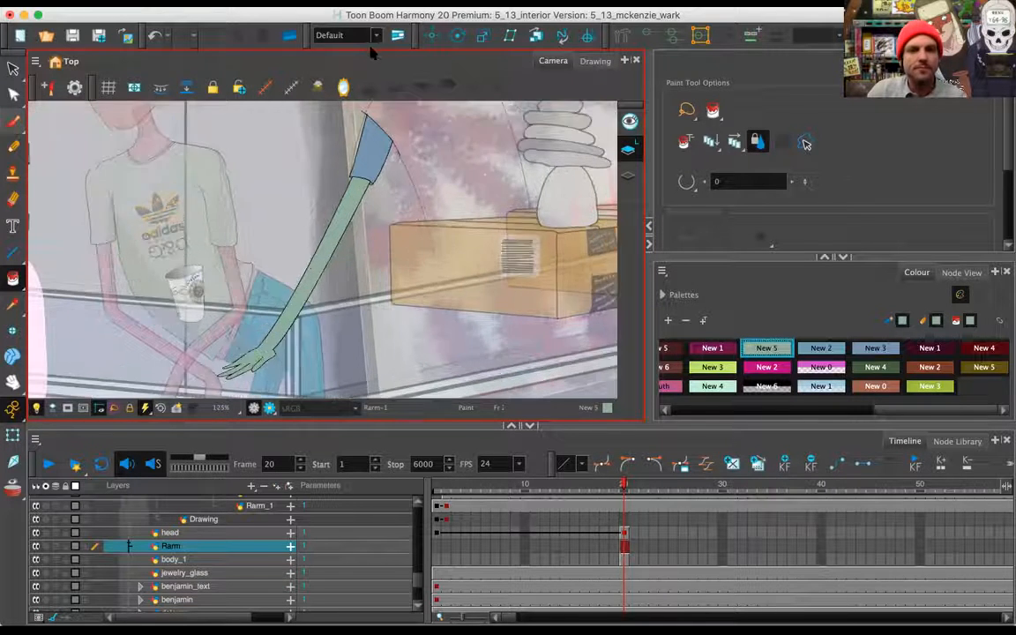
# Set up the Eraser with a maximum size of 0.5 for a fine cut at the wrist
pyautogui.moveTo(378, 355); pyautogui.dragTo(432, 103)
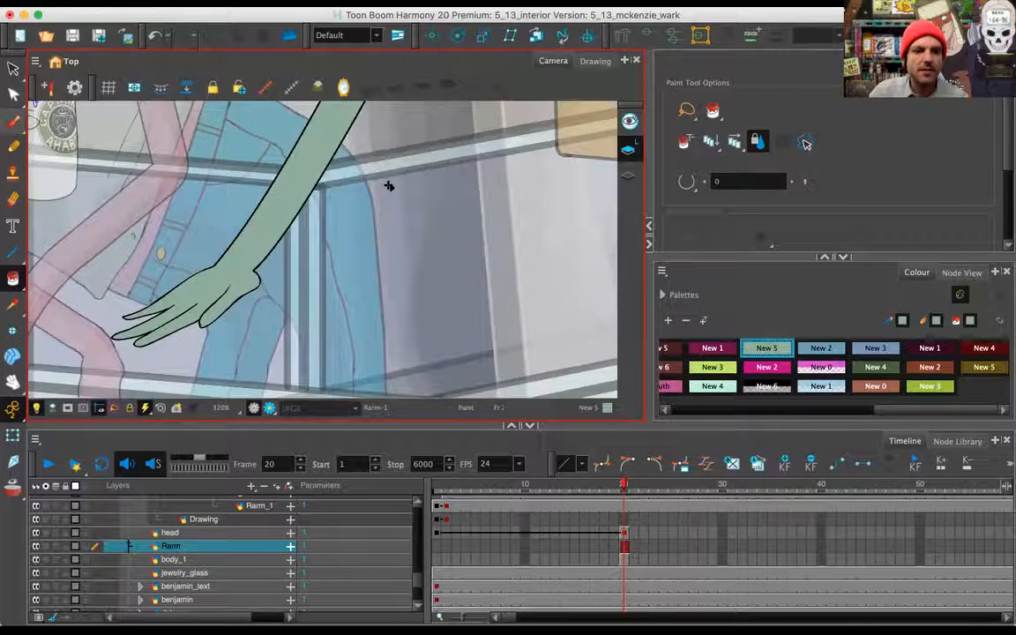
pyautogui.press('2')
pyautogui.press('2')
pyautogui.moveTo(309, 308)
pyautogui.mouseDown()
pyautogui.moveTo(488, 205)
pyautogui.moveTo(483, 240)
pyautogui.mouseUp()
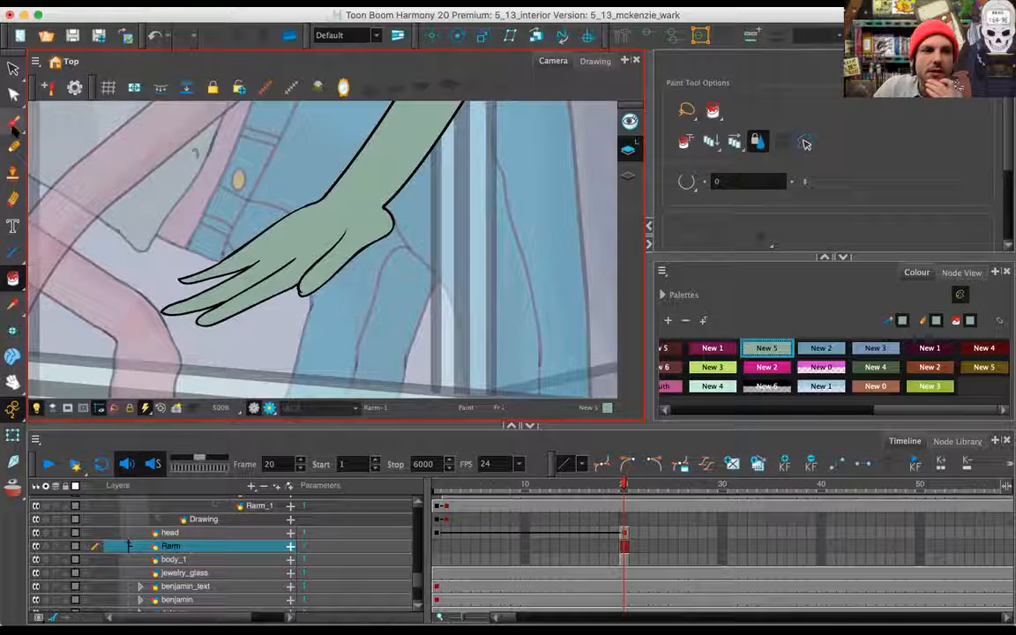
pyautogui.click(13, 278)
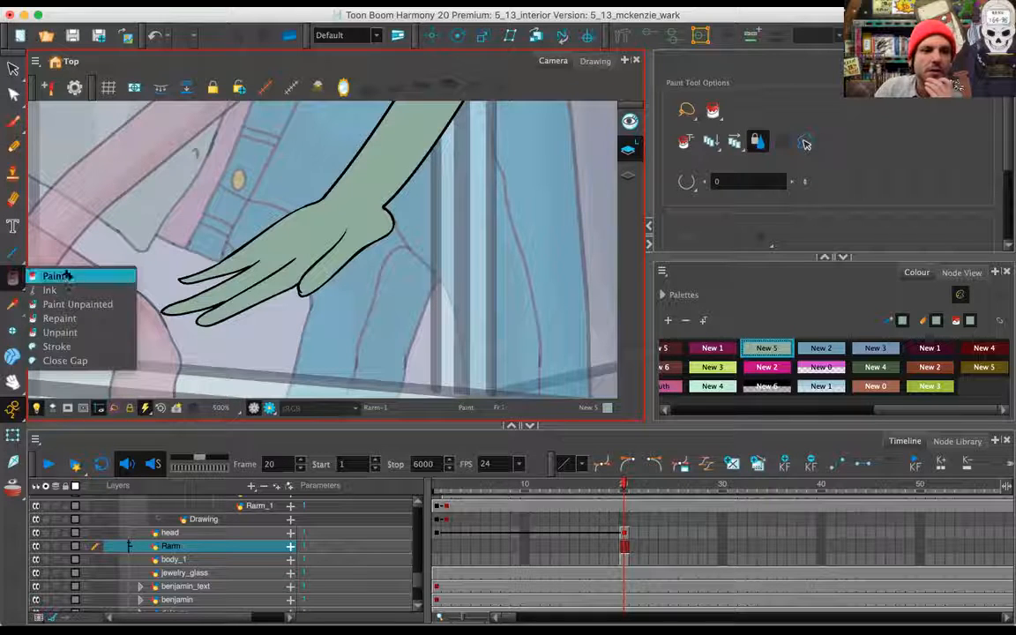
pyautogui.click(54, 276)
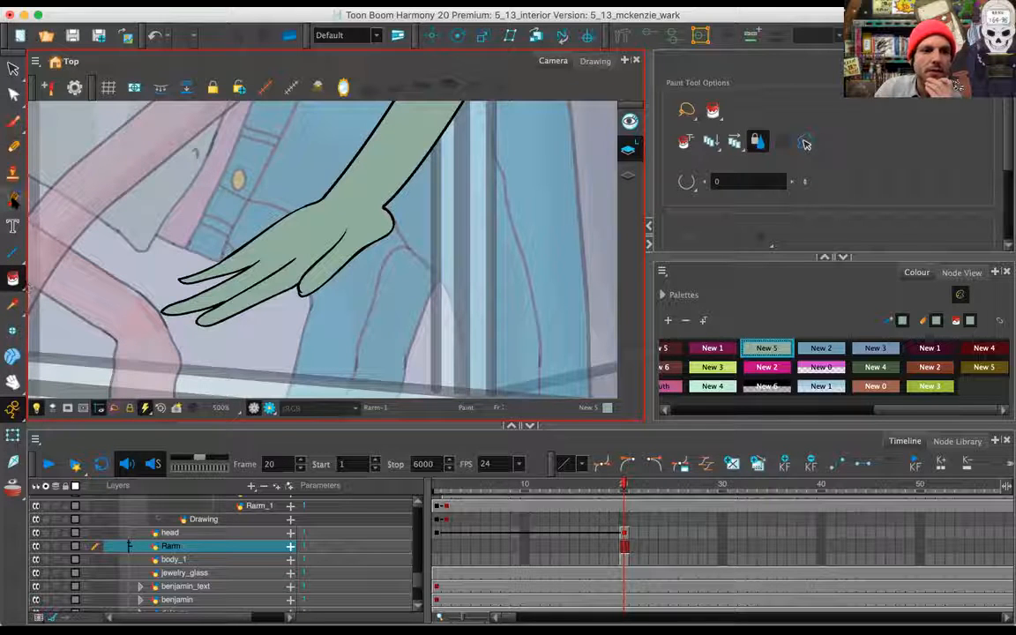
pyautogui.click(14, 198)
pyautogui.moveTo(312, 182)
pyautogui.mouseDown()
pyautogui.moveTo(447, 204)
pyautogui.moveTo(465, 193)
pyautogui.mouseUp()
pyautogui.moveTo(955, 175); pyautogui.dragTo(912, 179)
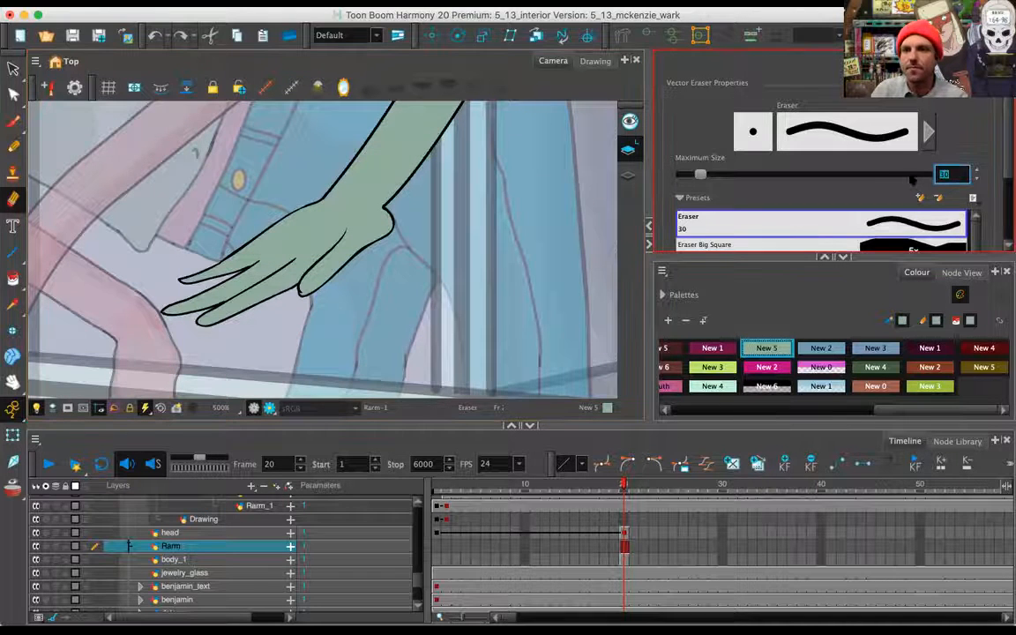
pyautogui.write('0.5')
pyautogui.press('Return')
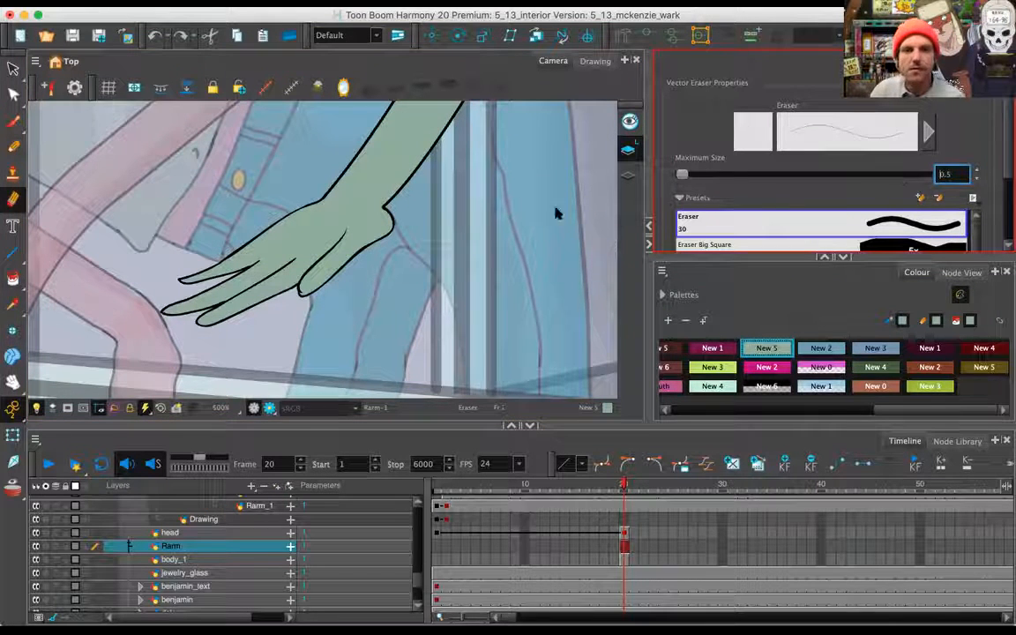
# Erase a thin, slightly curved line across the wrist to separate the hand from the forearm
pyautogui.moveTo(305, 183); pyautogui.dragTo(387, 188)
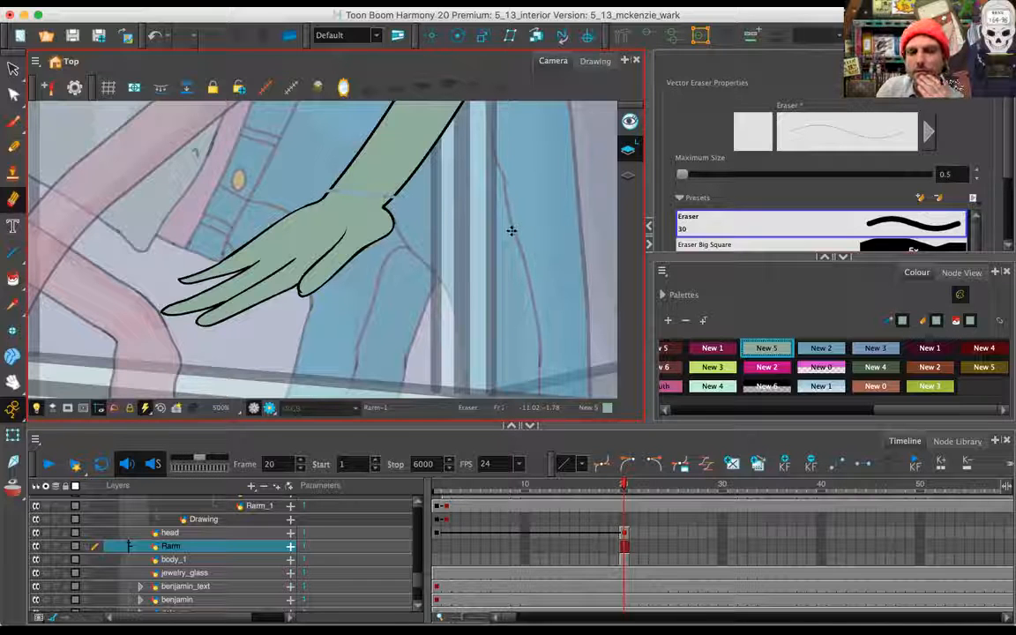
pyautogui.press('super+z')
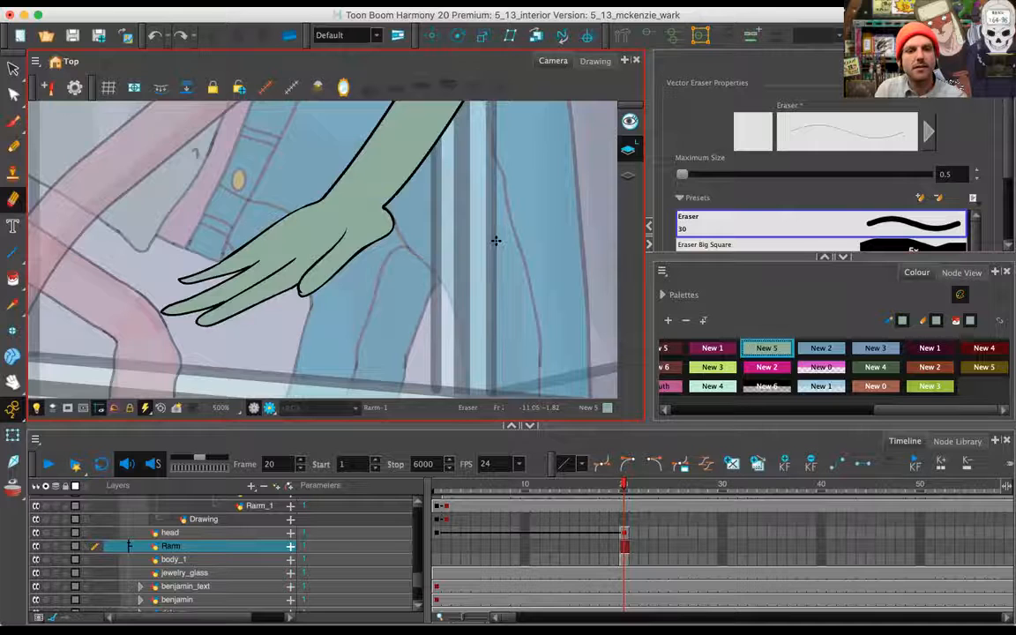
pyautogui.press('2')
pyautogui.press('2')
pyautogui.press('space')
pyautogui.moveTo(408, 193); pyautogui.dragTo(379, 243)
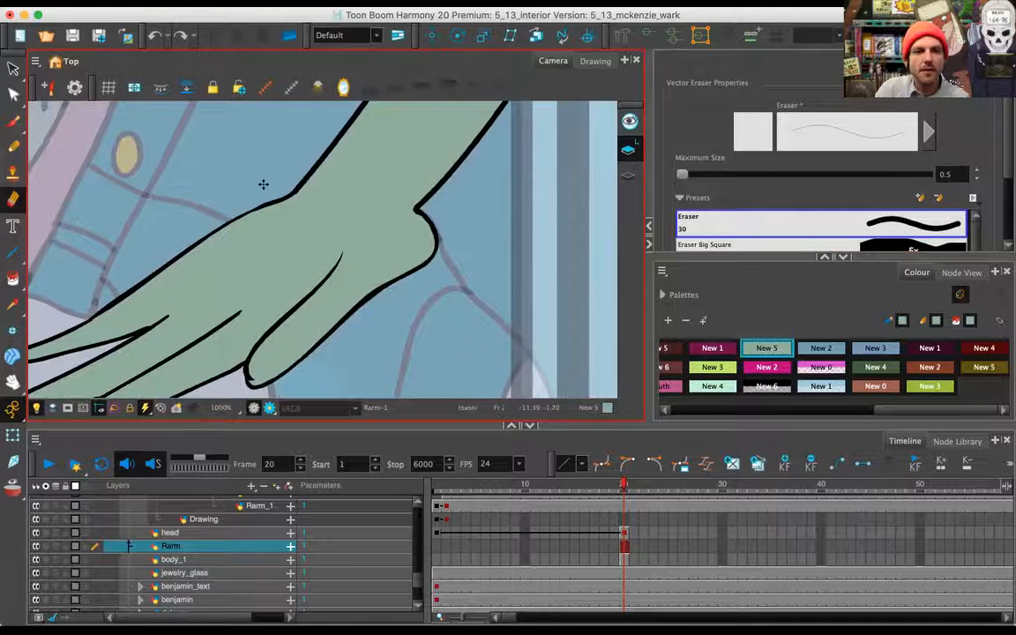
pyautogui.moveTo(269, 180)
pyautogui.mouseDown()
pyautogui.moveTo(365, 182)
pyautogui.moveTo(439, 212)
pyautogui.mouseUp()
pyautogui.press('1')
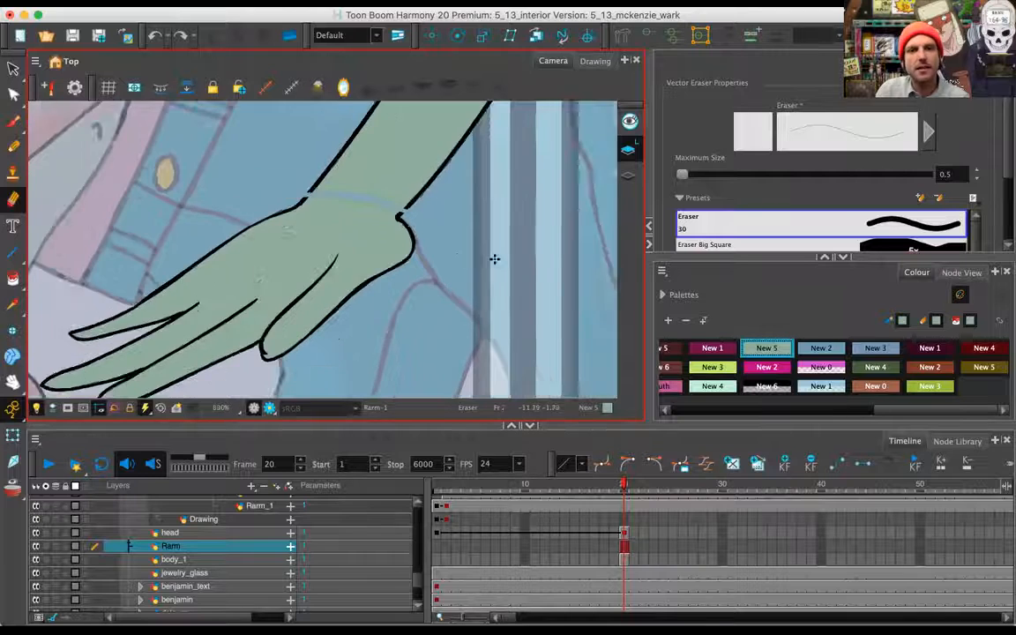
pyautogui.press('1')
pyautogui.press('1')
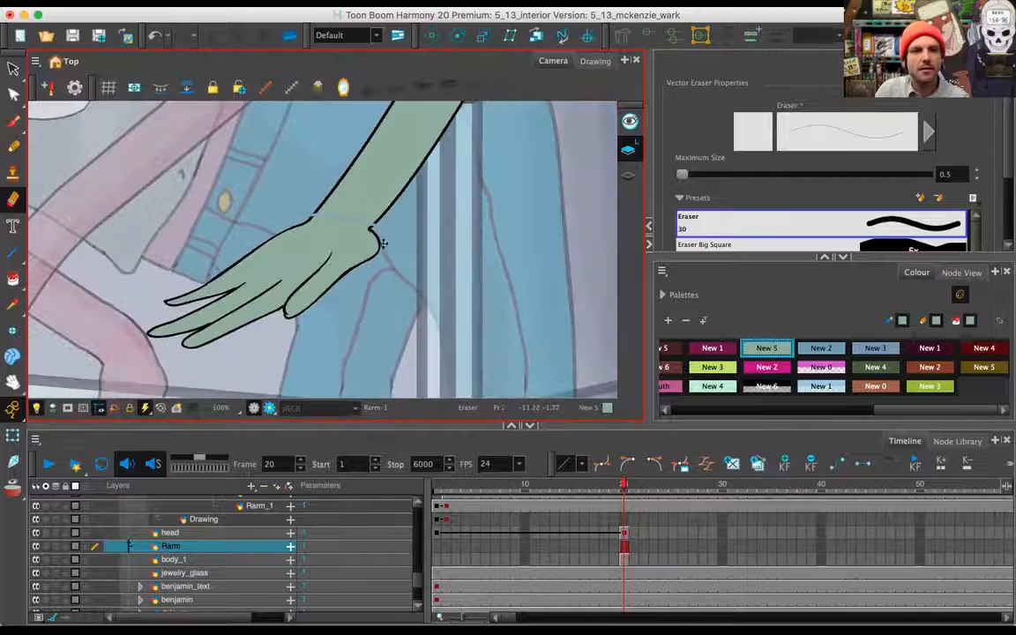
# Select the whole separated hand and cut it out of the Rarm drawing
pyautogui.click(13, 68)
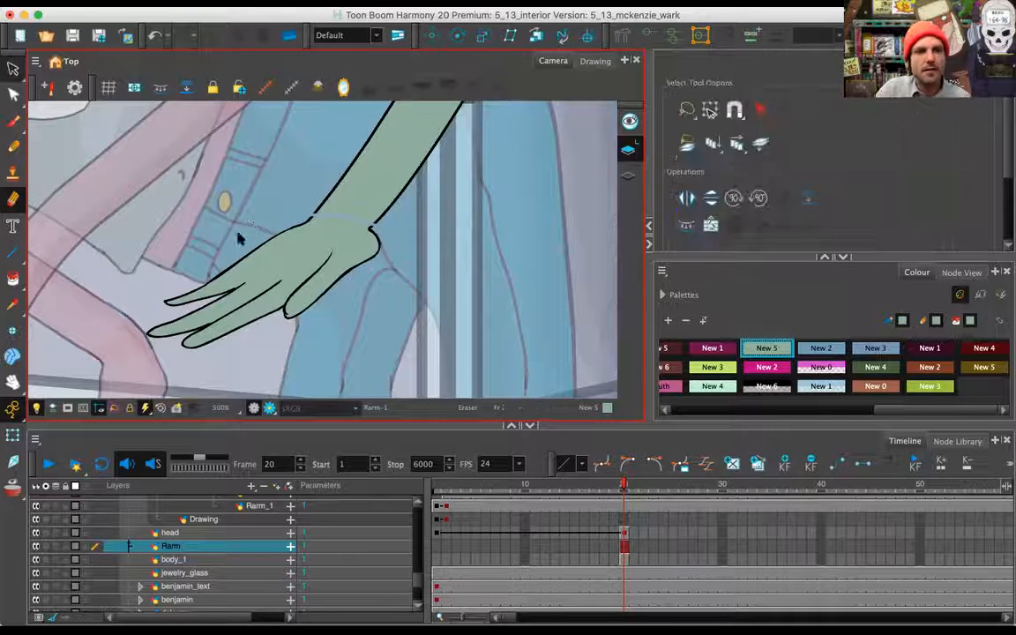
pyautogui.moveTo(403, 262)
pyautogui.mouseDown()
pyautogui.moveTo(356, 234)
pyautogui.moveTo(292, 221)
pyautogui.moveTo(160, 278)
pyautogui.moveTo(176, 358)
pyautogui.moveTo(365, 320)
pyautogui.moveTo(413, 273)
pyautogui.mouseUp()
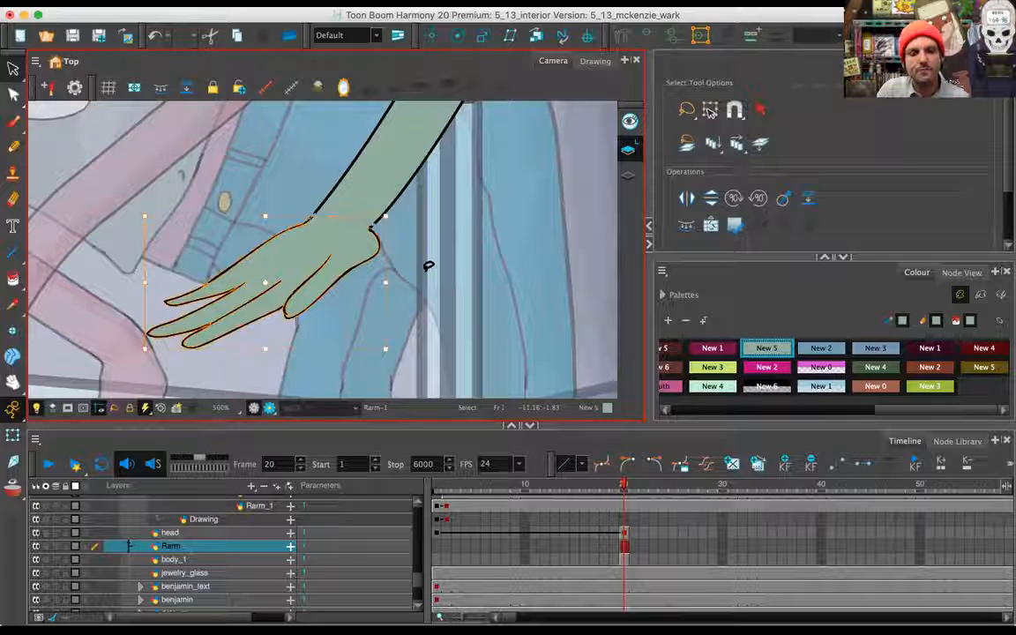
pyautogui.press('Delete')
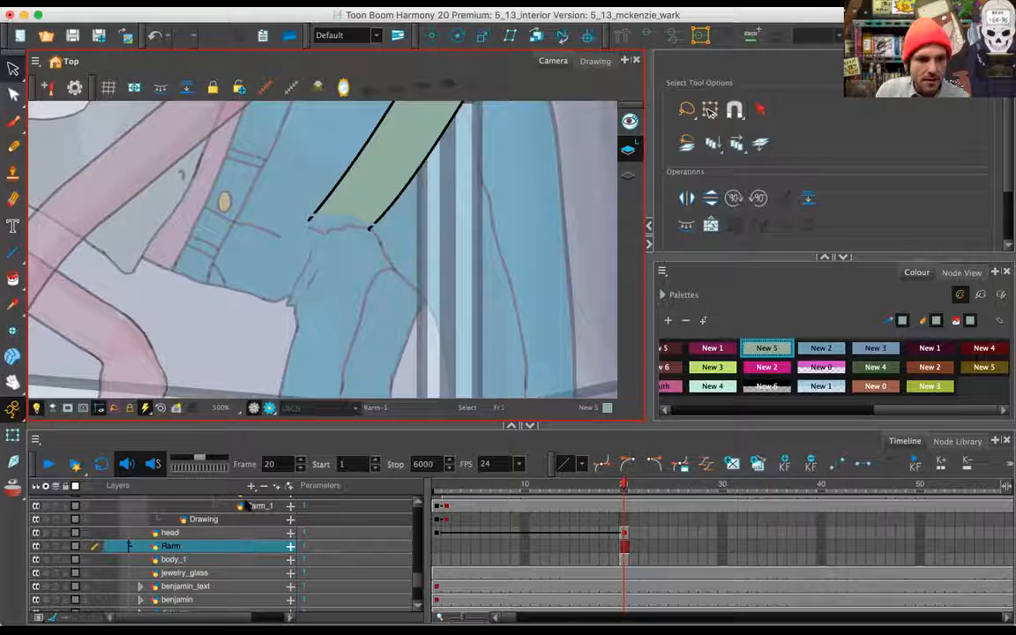
# Add a drawing layer named Rhand and paste the hand into it at frame 20
pyautogui.click(253, 486)
pyautogui.click(272, 517)
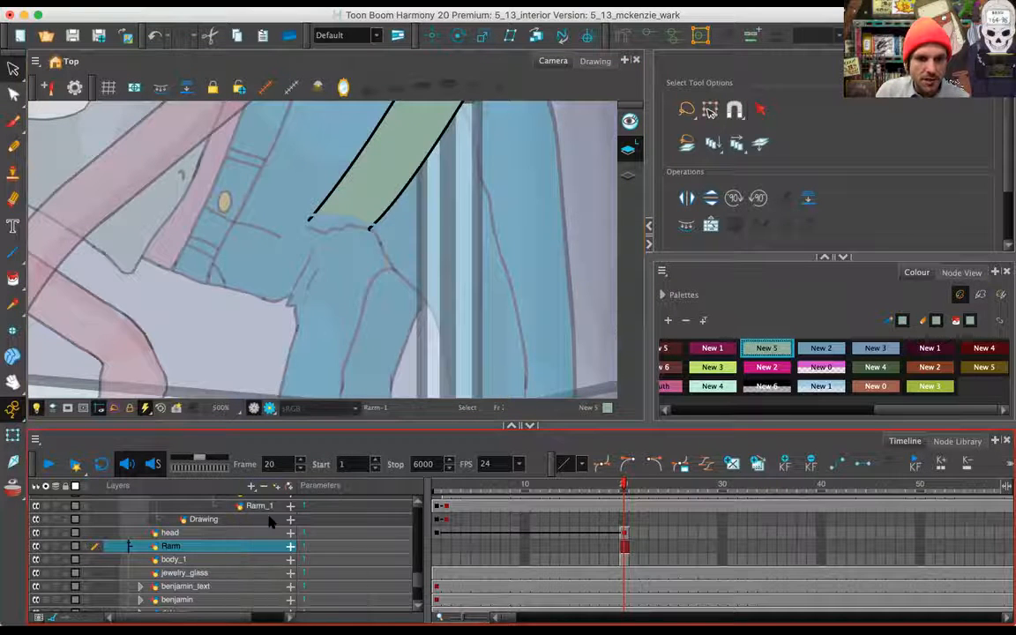
pyautogui.write('Rhand')
pyautogui.click(564, 362)
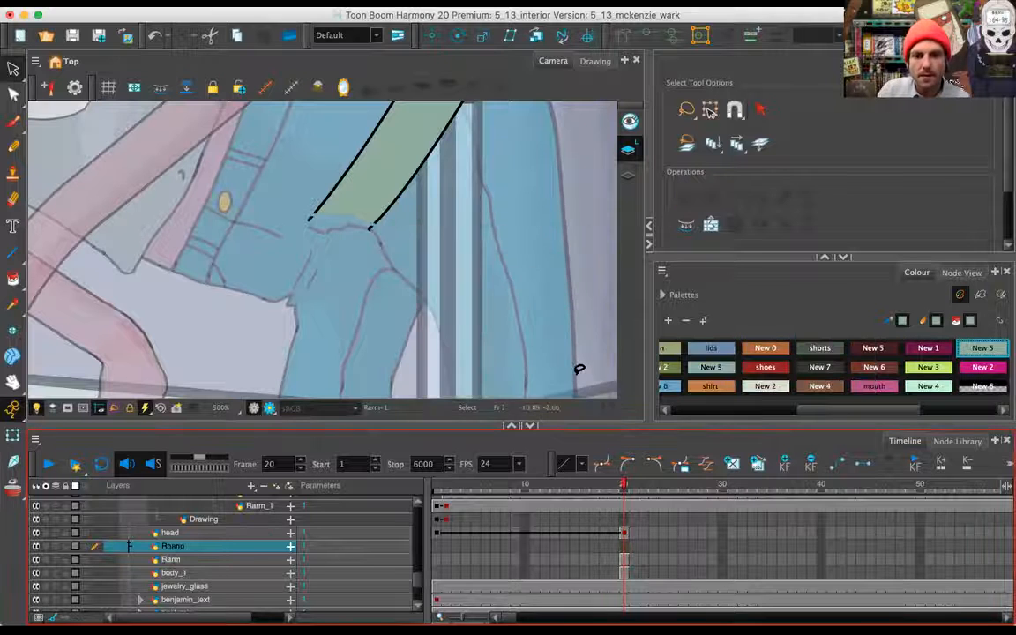
pyautogui.hotkey('ctrl', 'v')
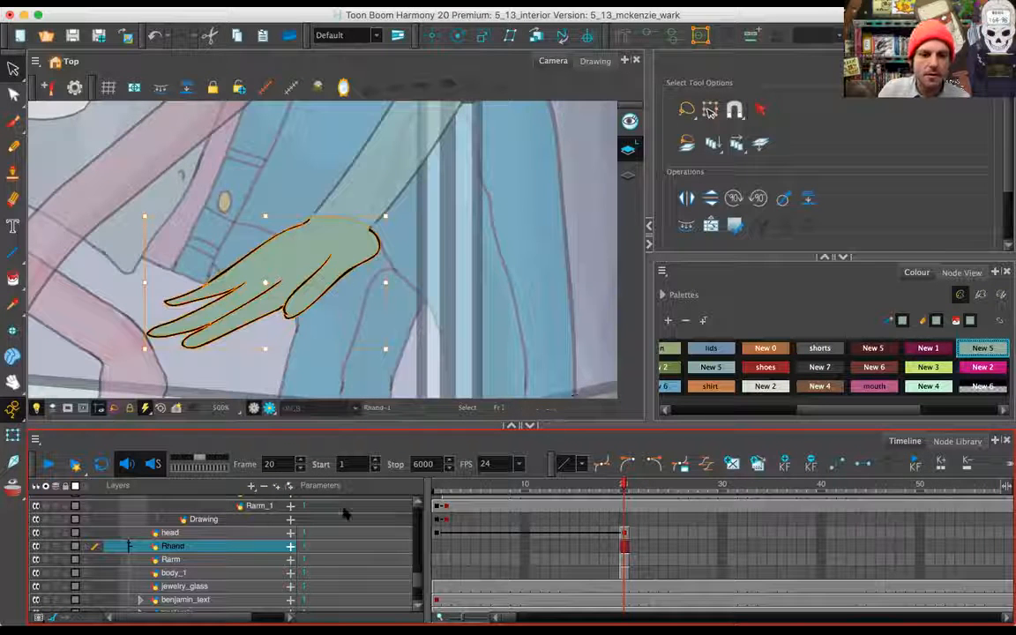
# Nudge the pasted hand slightly up toward the forearm to close the gap at the wrist
pyautogui.press('2')
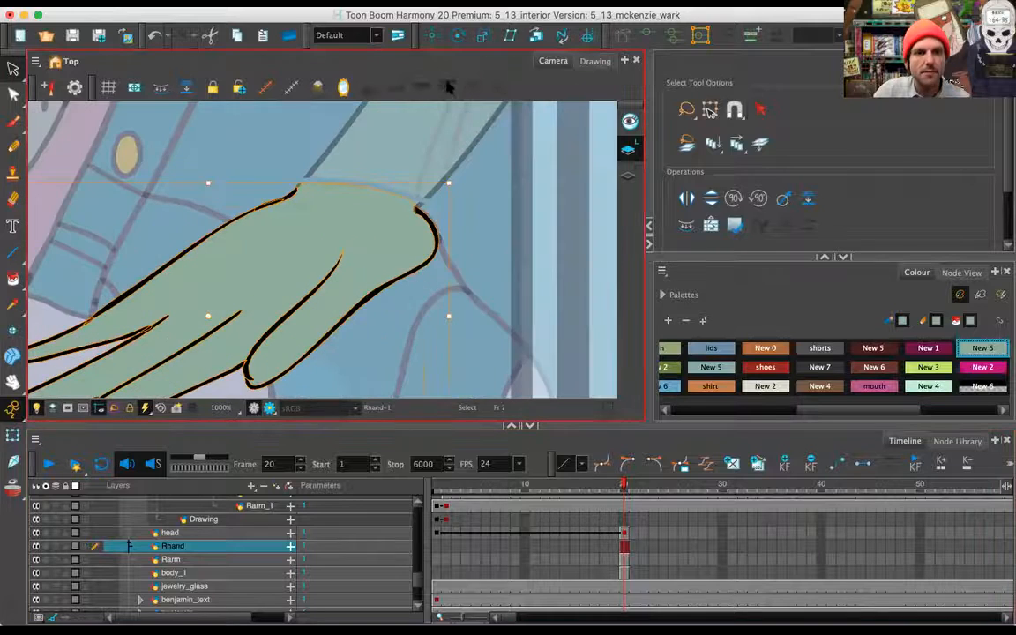
pyautogui.moveTo(223, 269); pyautogui.dragTo(230, 260)
pyautogui.press('2')
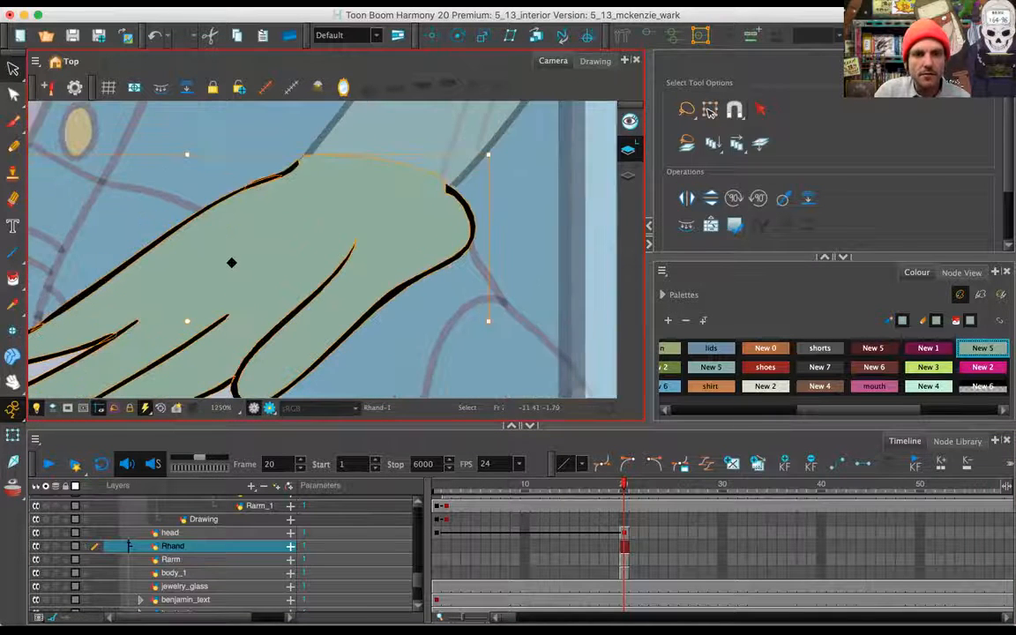
pyautogui.press('1')
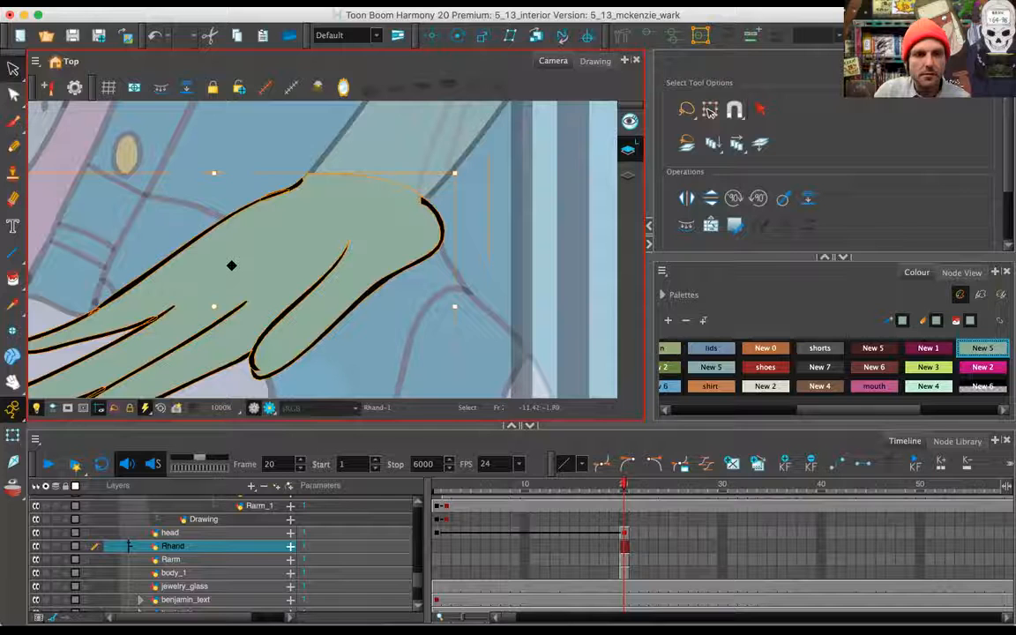
# Brush short Black strokes extending both wrist lines of the hand onto the forearm outlines, and check the join without the Light Table
pyautogui.click(13, 119)
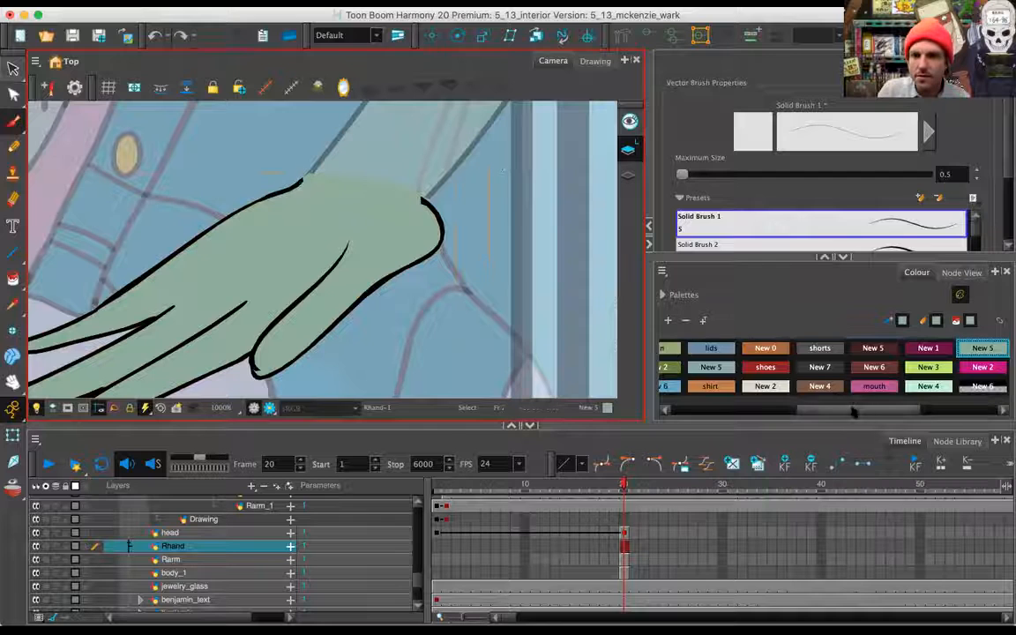
pyautogui.hscroll(-5, 684, 379)
pyautogui.click(685, 347)
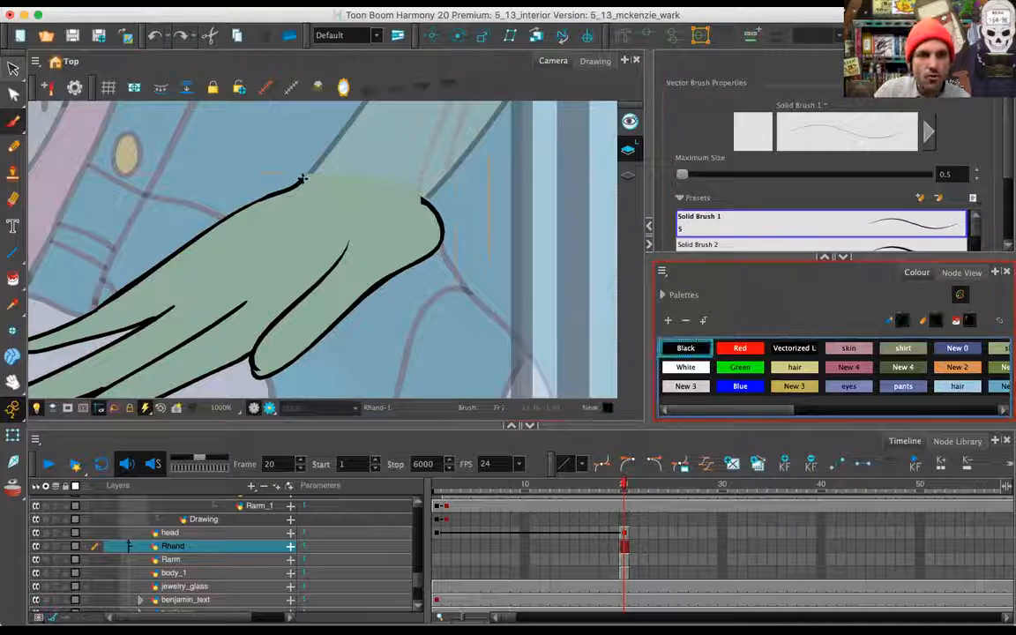
pyautogui.moveTo(303, 180); pyautogui.dragTo(311, 171)
pyautogui.moveTo(423, 201); pyautogui.dragTo(431, 192)
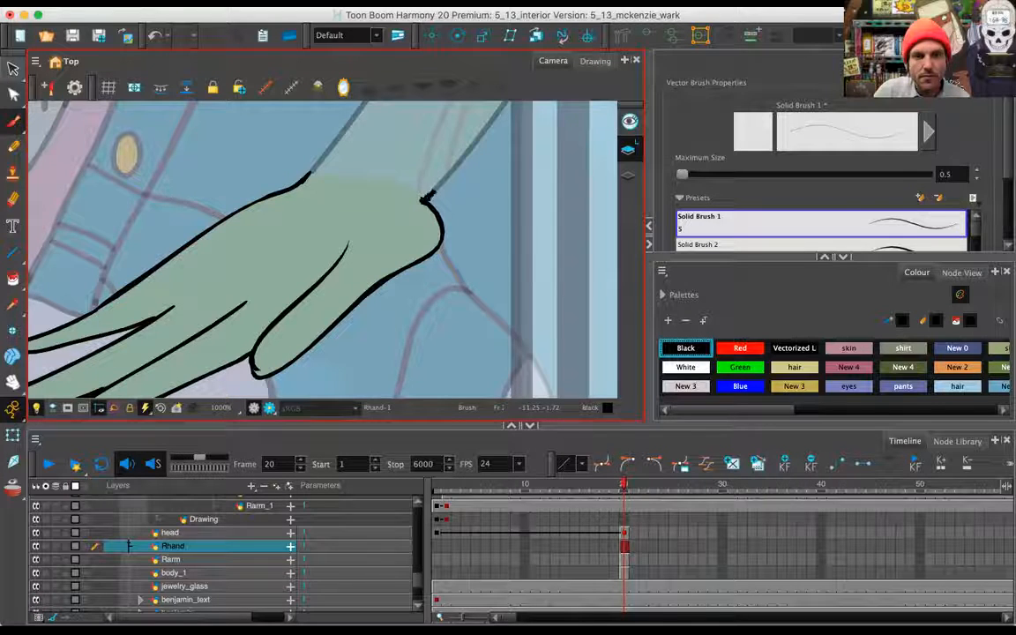
pyautogui.scroll(-4, 484, 261)
pyautogui.click(36, 408)
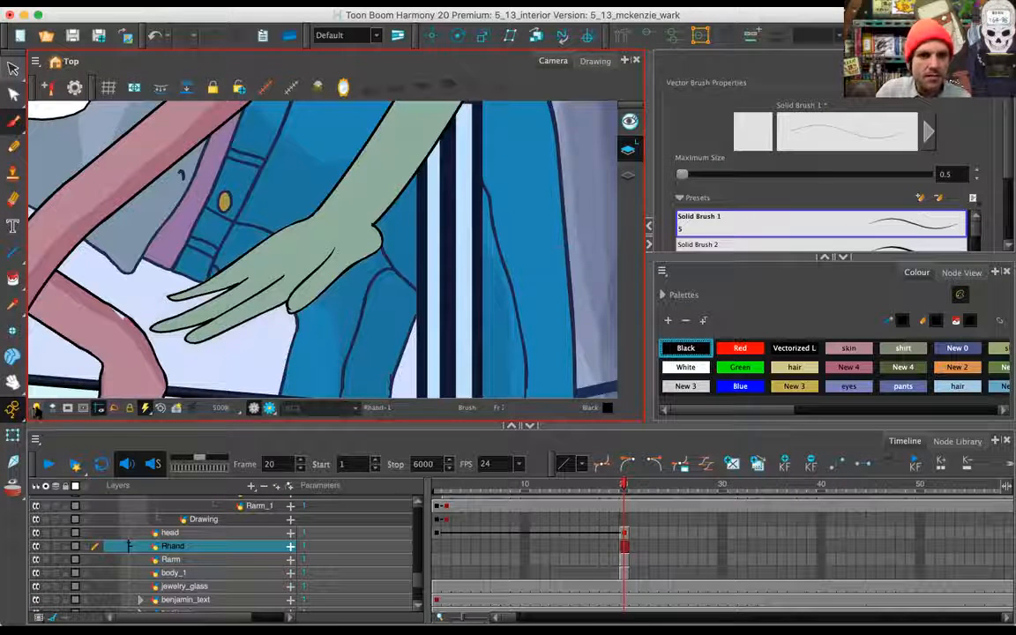
pyautogui.click(35, 408)
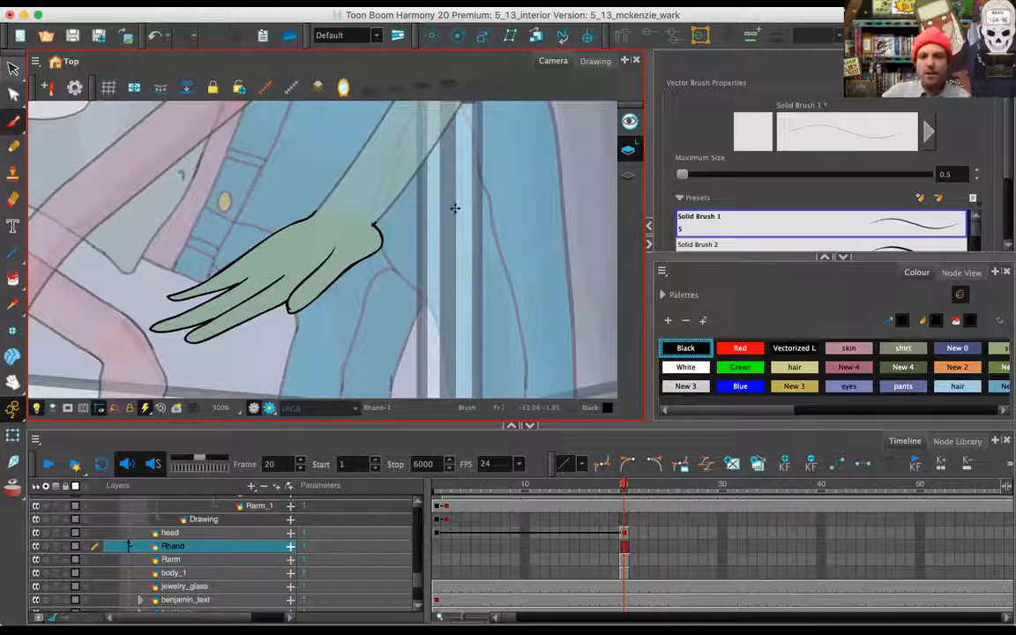
# Advance Rhand to the empty frame 21 and show the previous hand drawing as onion skin
pyautogui.press('2')
pyautogui.press('2')
pyautogui.press('2')
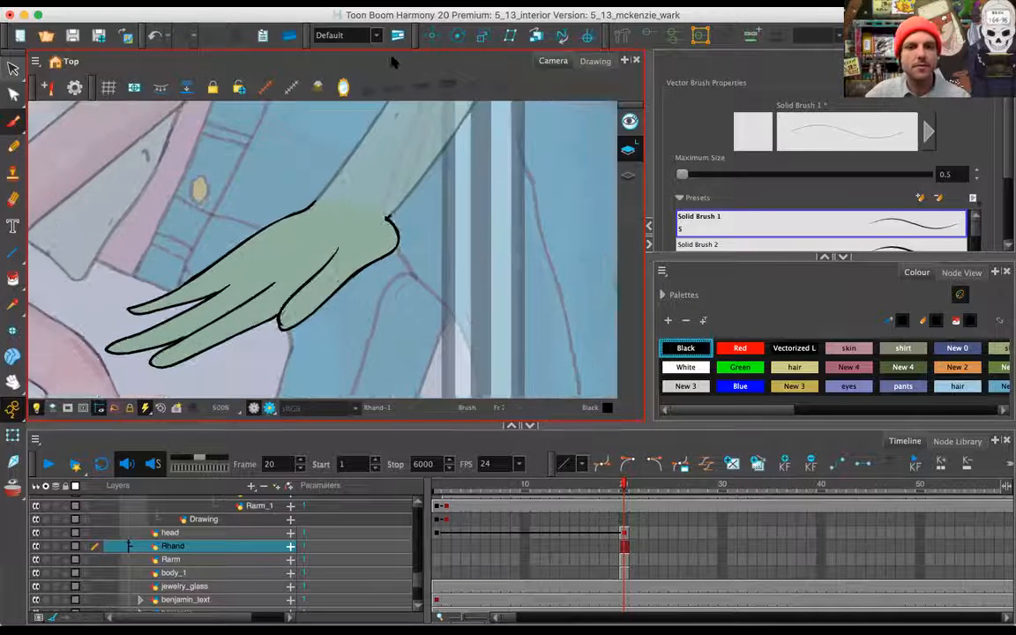
pyautogui.press('1')
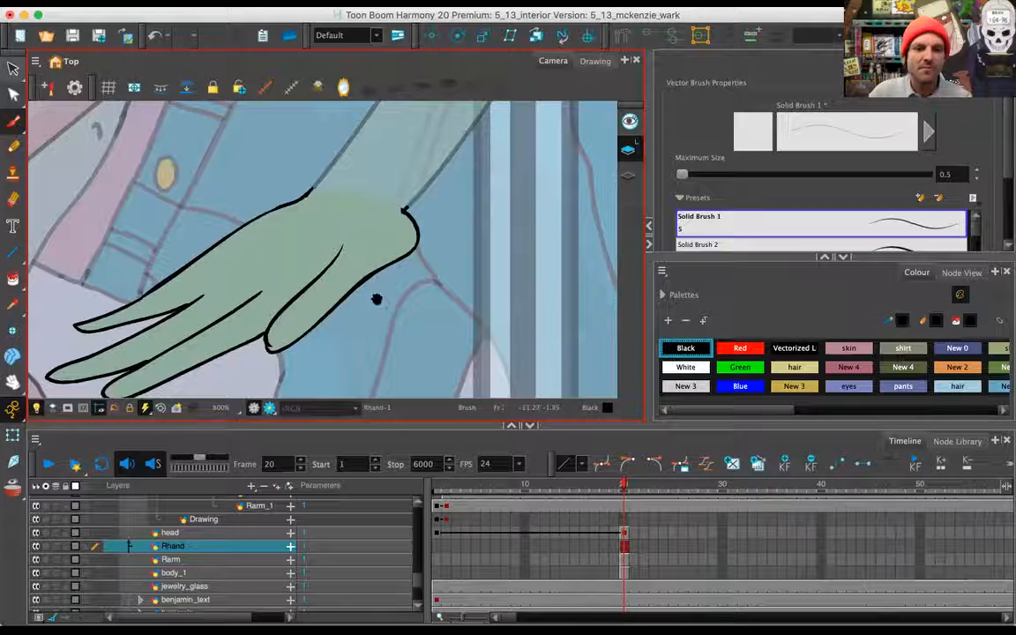
pyautogui.moveTo(376, 299)
pyautogui.mouseDown()
pyautogui.moveTo(418, 273)
pyautogui.moveTo(417, 261)
pyautogui.mouseUp()
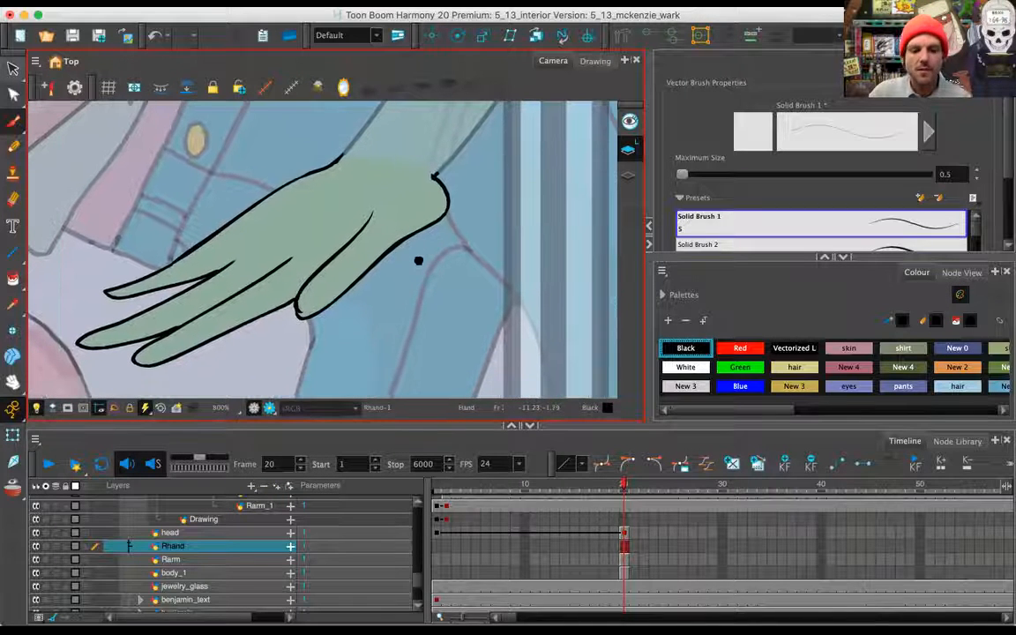
pyautogui.press('.')
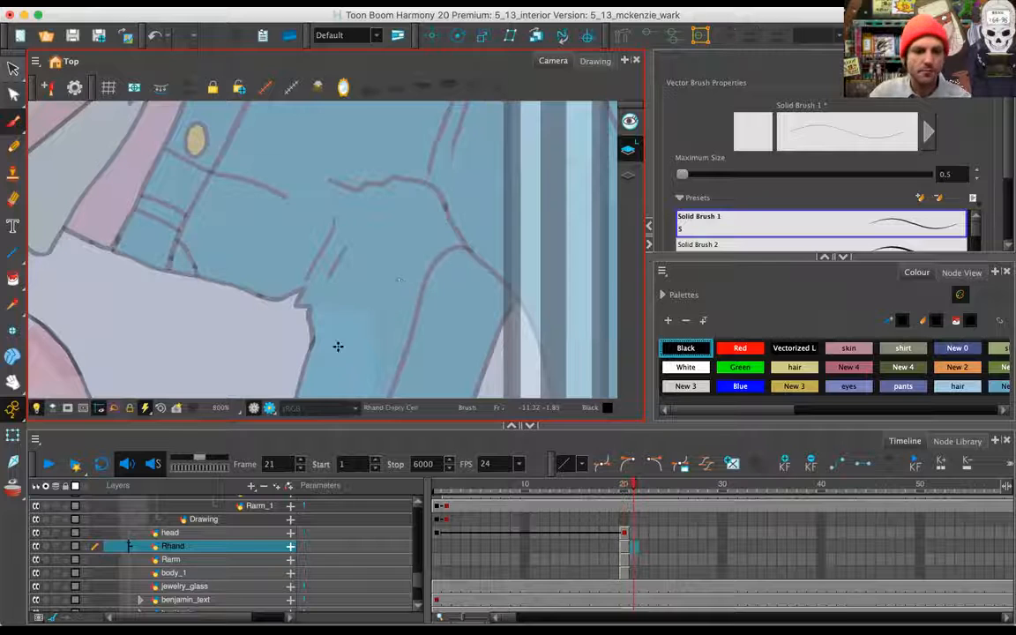
pyautogui.moveTo(132, 352); pyautogui.dragTo(401, 211)
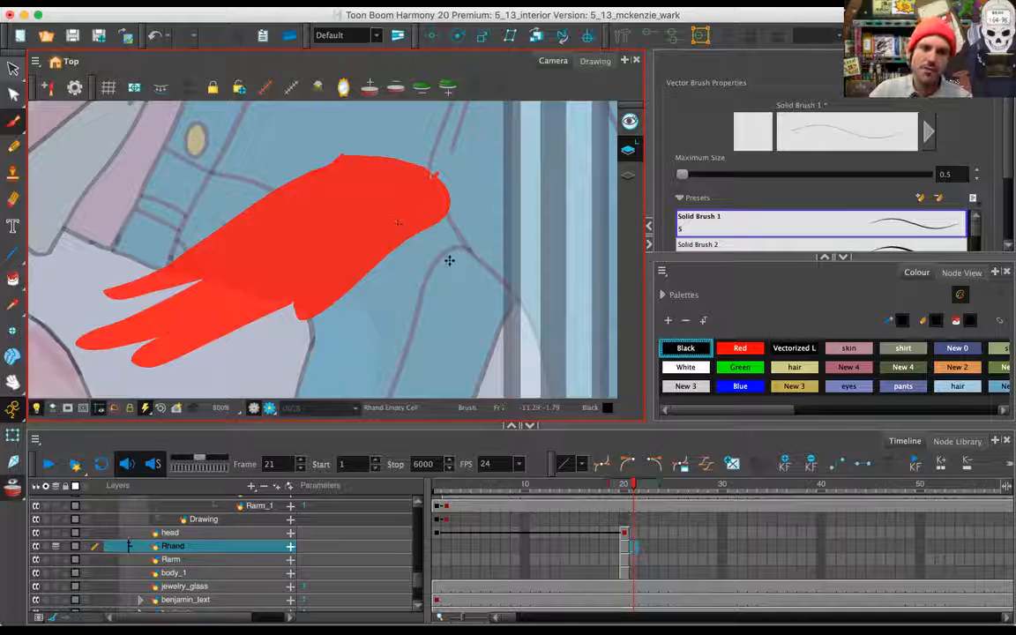
# Brush two short wrist marks over the onion-skinned hand's wrist ends and outline one long extended finger with a rounded tip
pyautogui.moveTo(334, 151); pyautogui.dragTo(357, 163)
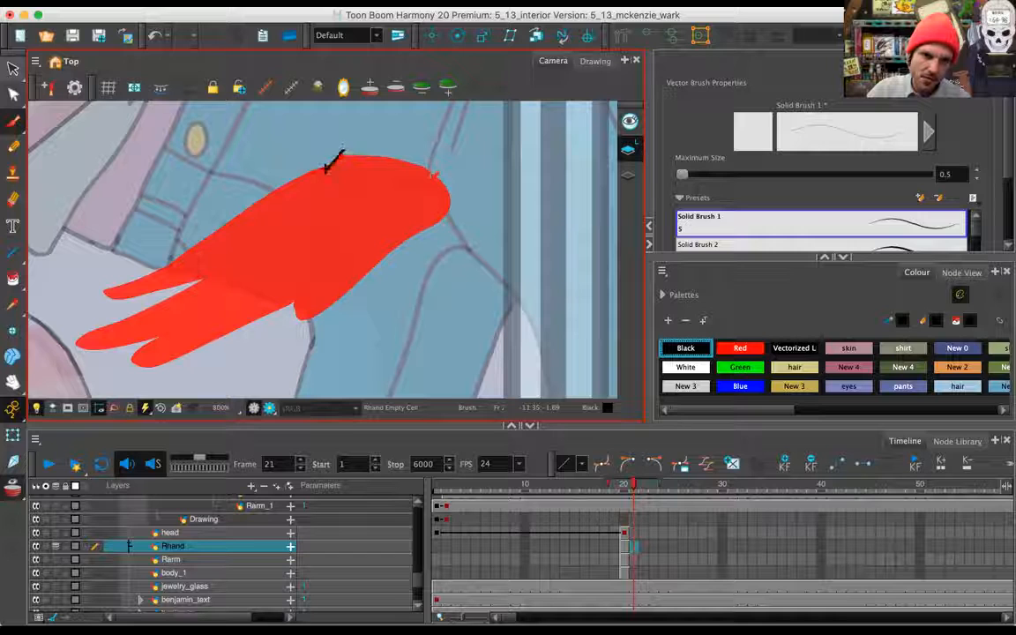
pyautogui.moveTo(440, 171); pyautogui.dragTo(429, 182)
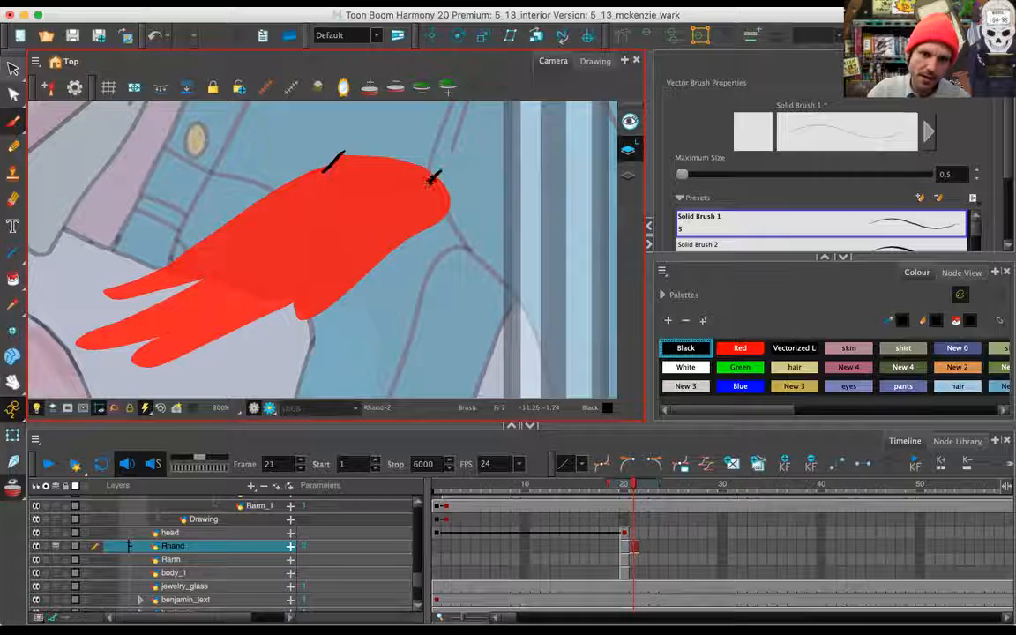
pyautogui.moveTo(249, 220)
pyautogui.mouseDown()
pyautogui.moveTo(141, 258)
pyautogui.moveTo(96, 304)
pyautogui.moveTo(114, 328)
pyautogui.moveTo(223, 266)
pyautogui.mouseUp()
pyautogui.press('super+z')
pyautogui.moveTo(246, 222)
pyautogui.mouseDown()
pyautogui.moveTo(70, 324)
pyautogui.moveTo(76, 333)
pyautogui.moveTo(137, 313)
pyautogui.moveTo(228, 265)
pyautogui.mouseUp()
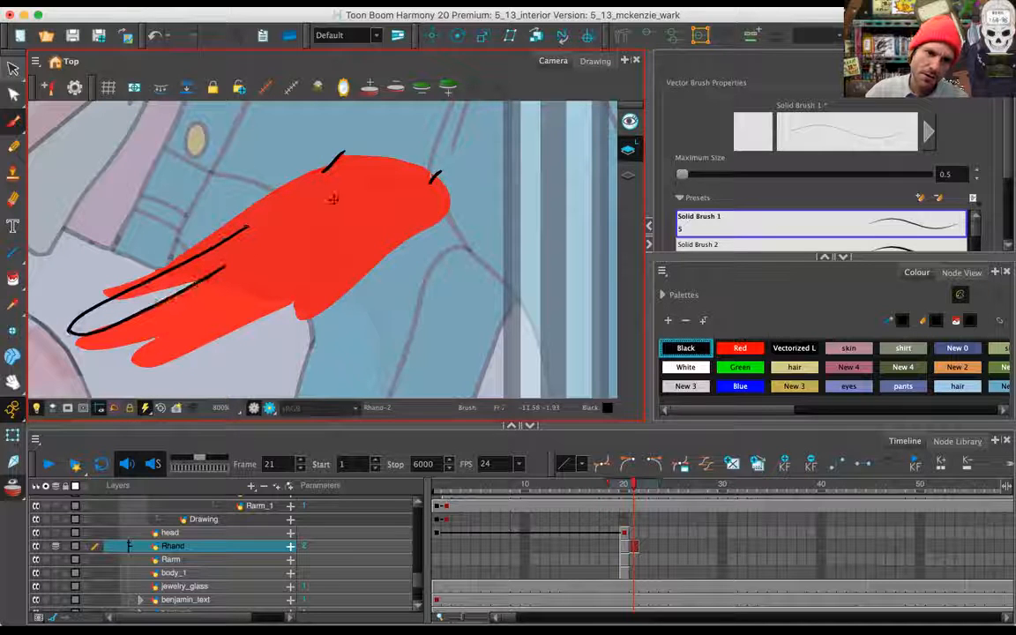
# Brush the folded thumb with the palm's lower edge, and the back-of-hand line joining the extended finger to the upper wrist mark
pyautogui.moveTo(354, 190)
pyautogui.mouseDown()
pyautogui.moveTo(242, 234)
pyautogui.moveTo(234, 254)
pyautogui.moveTo(379, 225)
pyautogui.moveTo(438, 171)
pyautogui.mouseUp()
pyautogui.moveTo(324, 173); pyautogui.dragTo(251, 221)
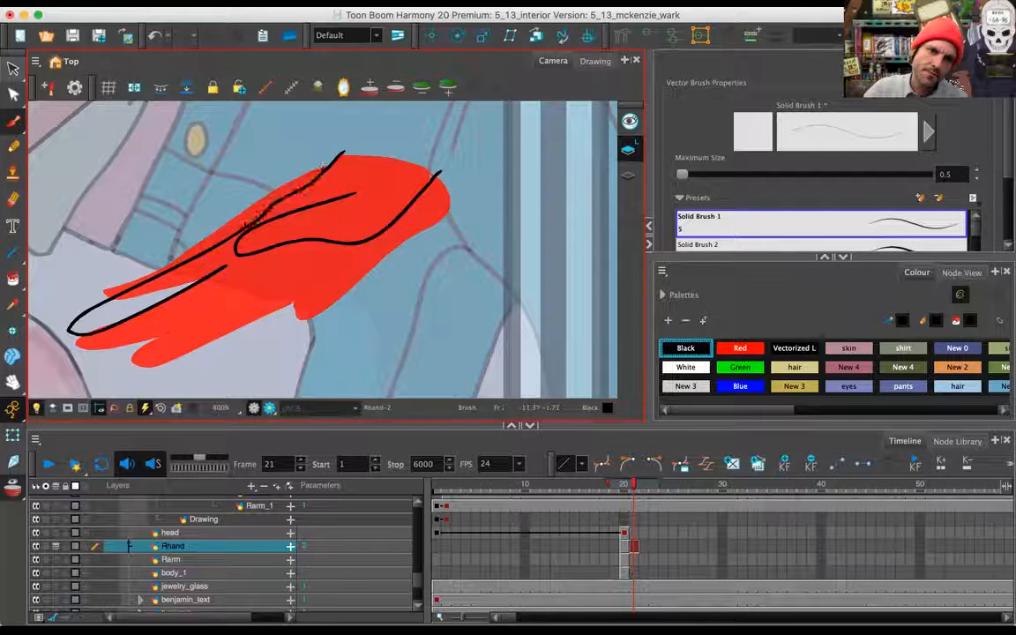
pyautogui.moveTo(112, 316); pyautogui.dragTo(204, 273)
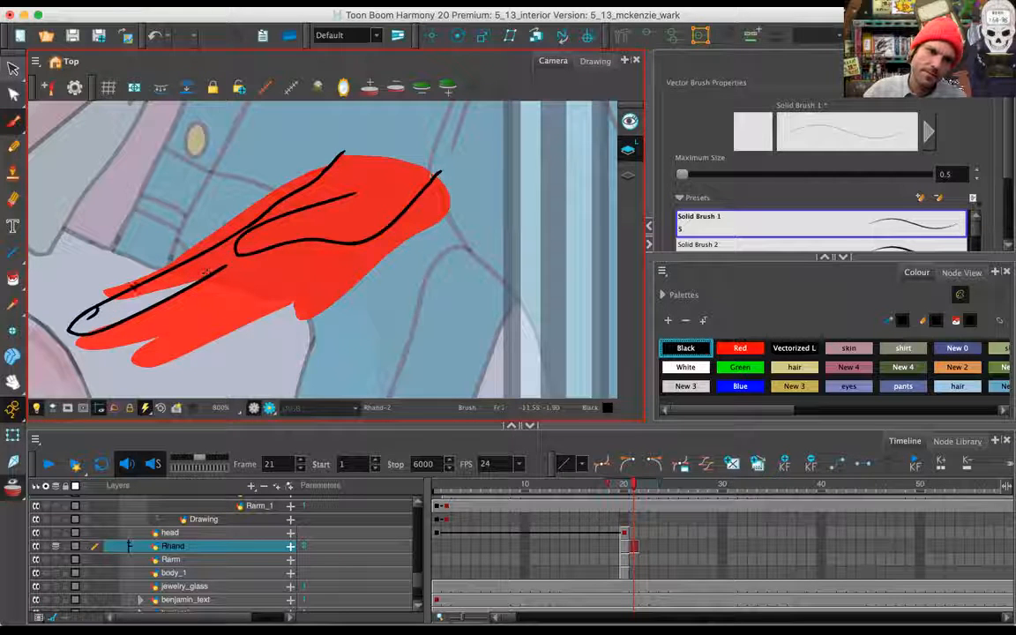
pyautogui.hotkey('ctrl', 'z')
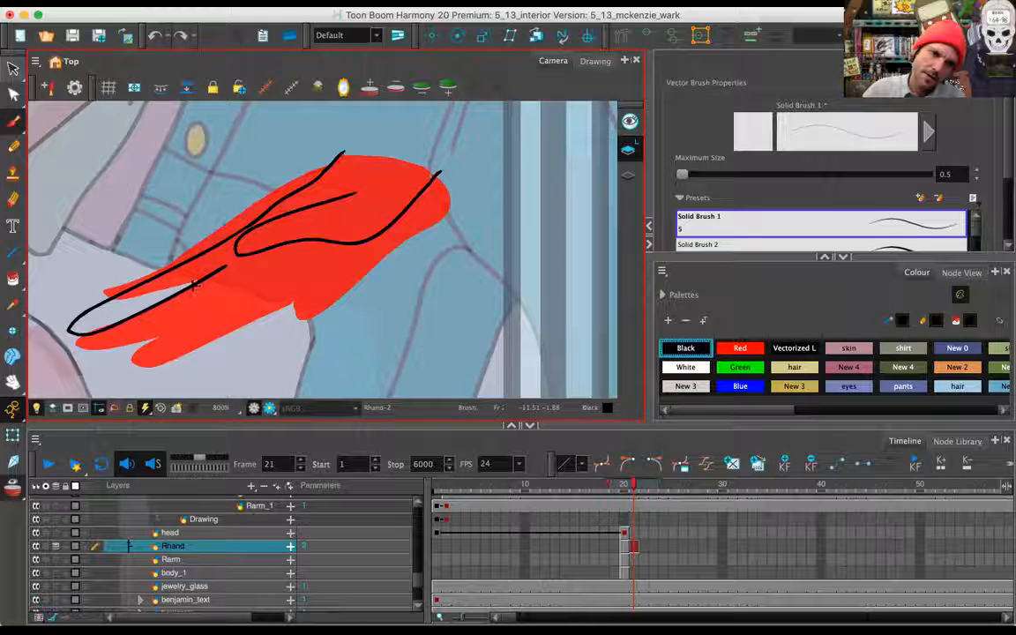
# Brush two curled fingers below the thumb and a curved line across both wrist marks to close off the hand
pyautogui.moveTo(193, 296)
pyautogui.mouseDown()
pyautogui.moveTo(260, 284)
pyautogui.moveTo(300, 256)
pyautogui.mouseUp()
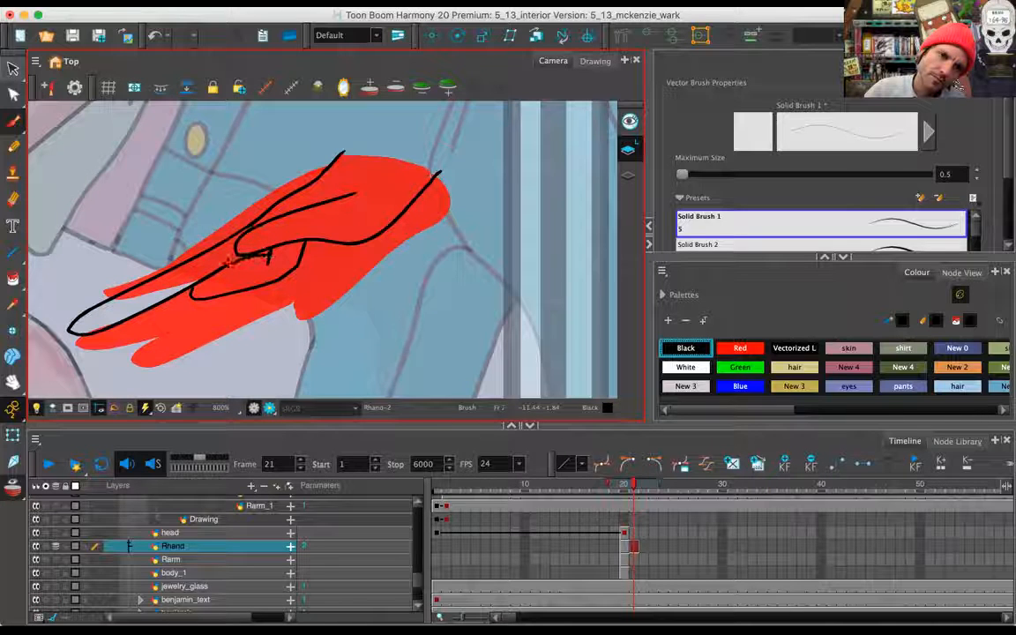
pyautogui.moveTo(200, 320)
pyautogui.mouseDown()
pyautogui.moveTo(269, 304)
pyautogui.moveTo(308, 254)
pyautogui.mouseUp()
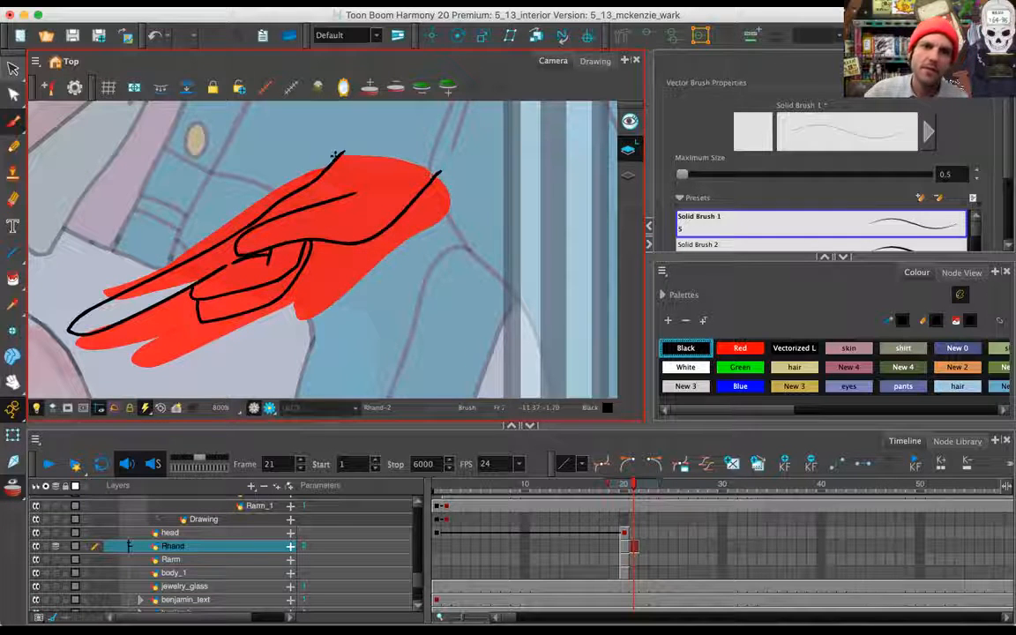
pyautogui.moveTo(323, 151)
pyautogui.mouseDown()
pyautogui.moveTo(436, 168)
pyautogui.moveTo(483, 217)
pyautogui.mouseUp()
pyautogui.click(13, 279)
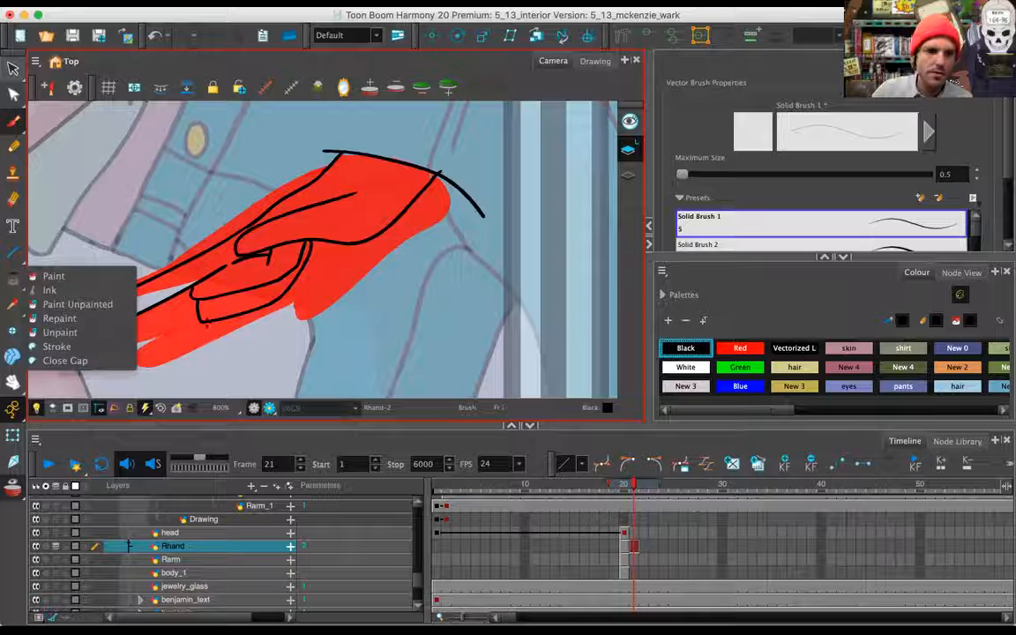
pyautogui.click(54, 276)
pyautogui.moveTo(749, 410); pyautogui.dragTo(981, 402)
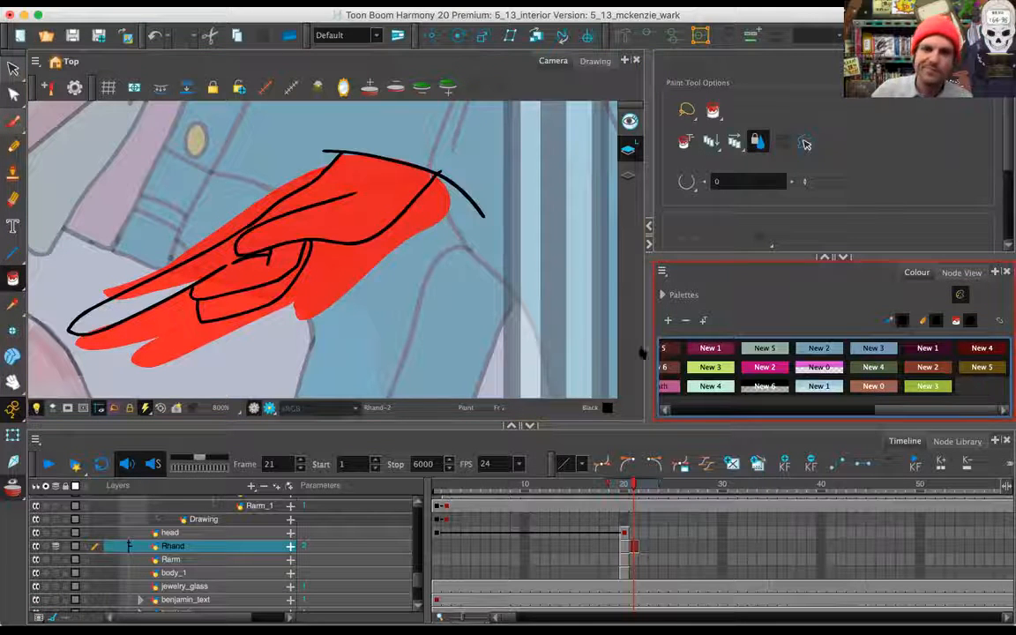
pyautogui.press(',')
pyautogui.press('.')
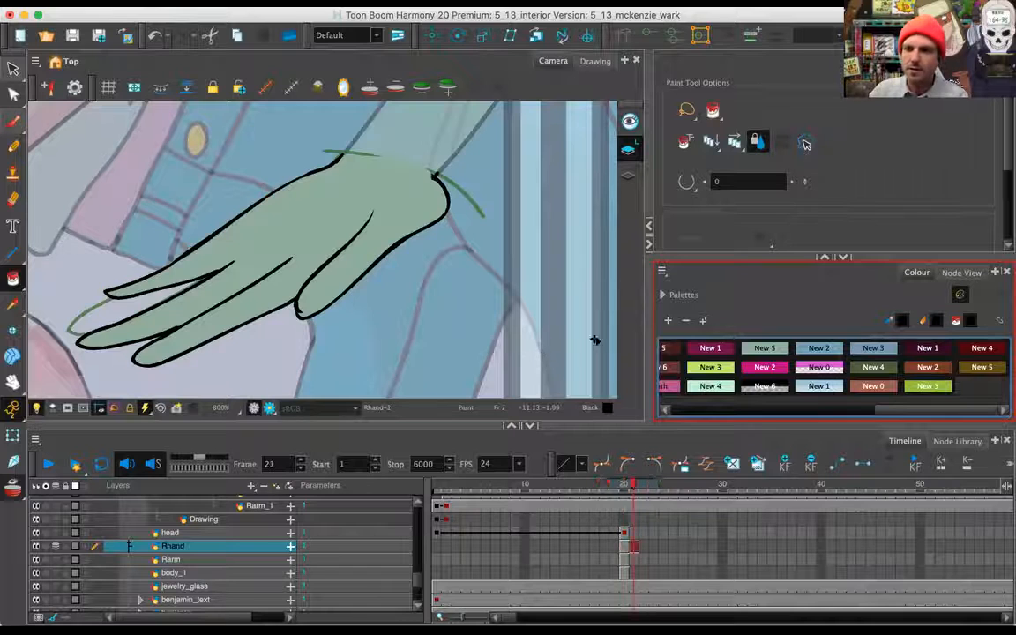
pyautogui.click(766, 348)
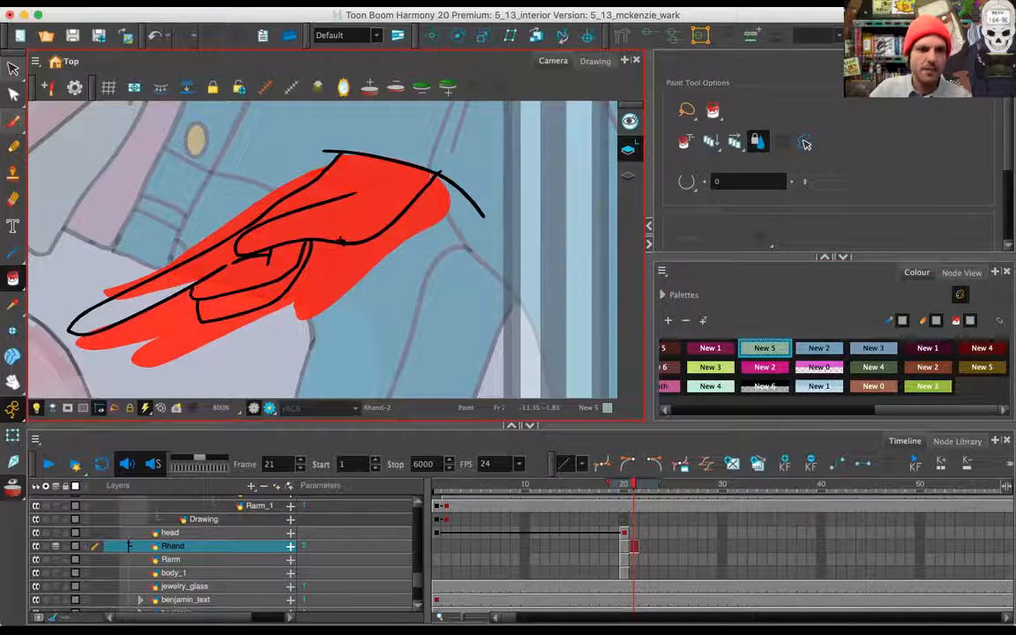
# Touch up the outline in Black with the Brush where the curled finger meets the extended finger, and check the remaining outlines for gaps
pyautogui.scroll(2, 339, 240)
pyautogui.scroll(1, 333, 247)
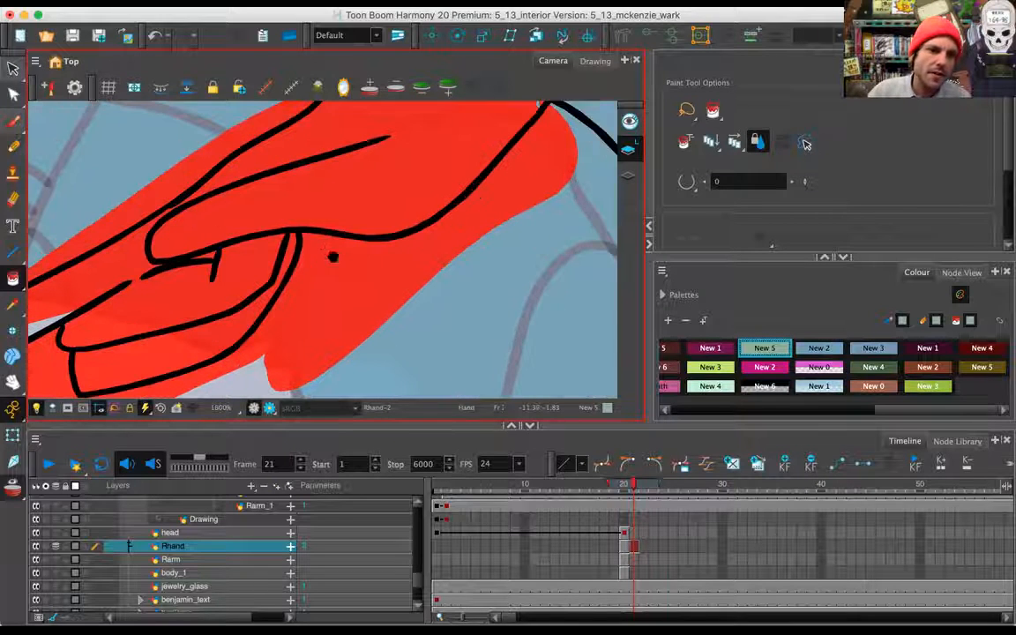
pyautogui.click(26, 124)
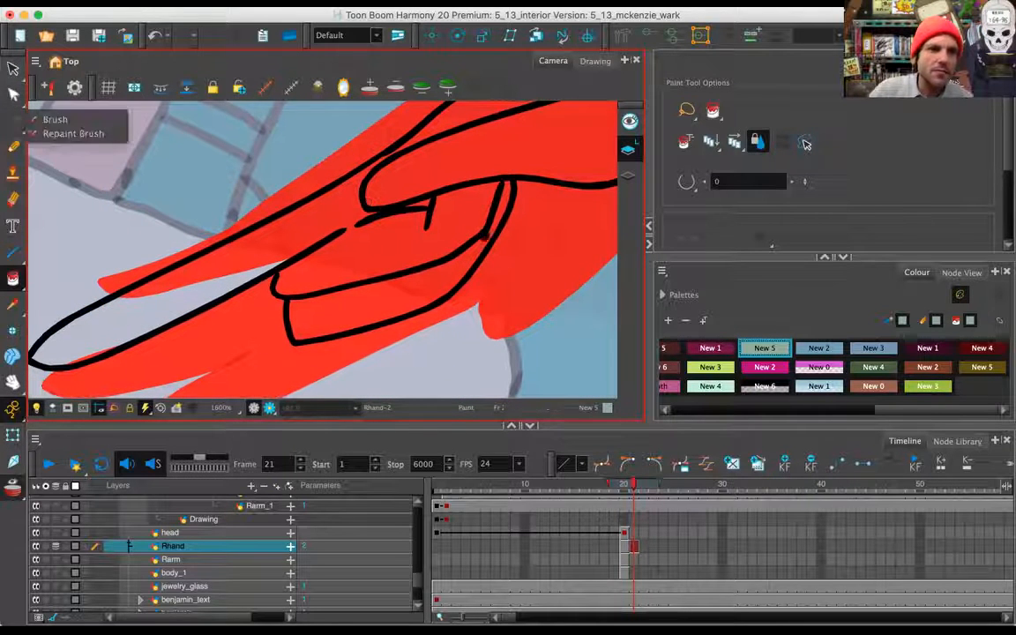
pyautogui.click(55, 118)
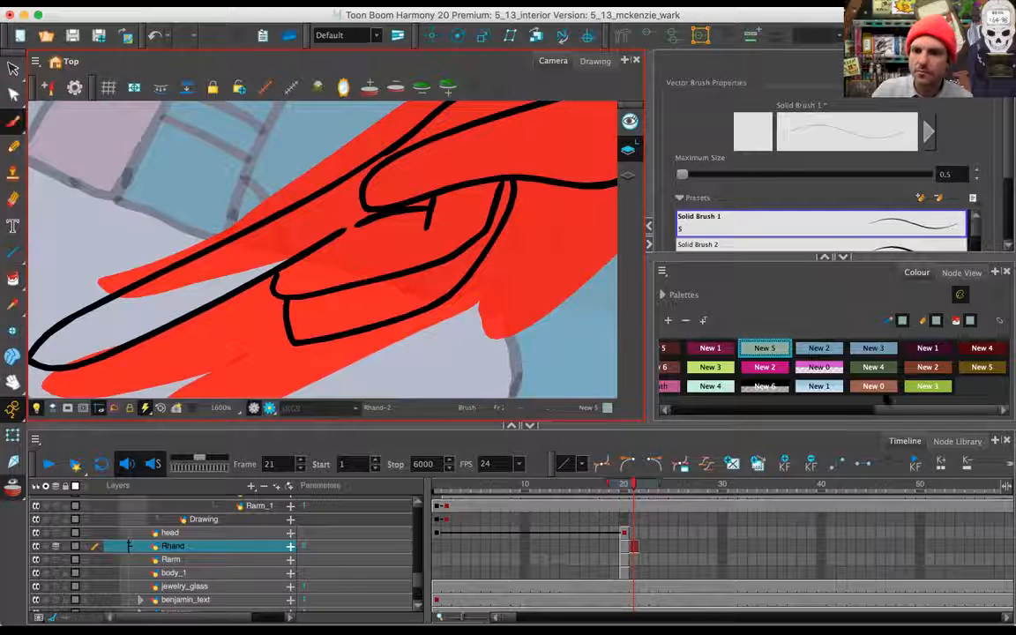
pyautogui.hscroll(-10, 804, 366)
pyautogui.click(686, 349)
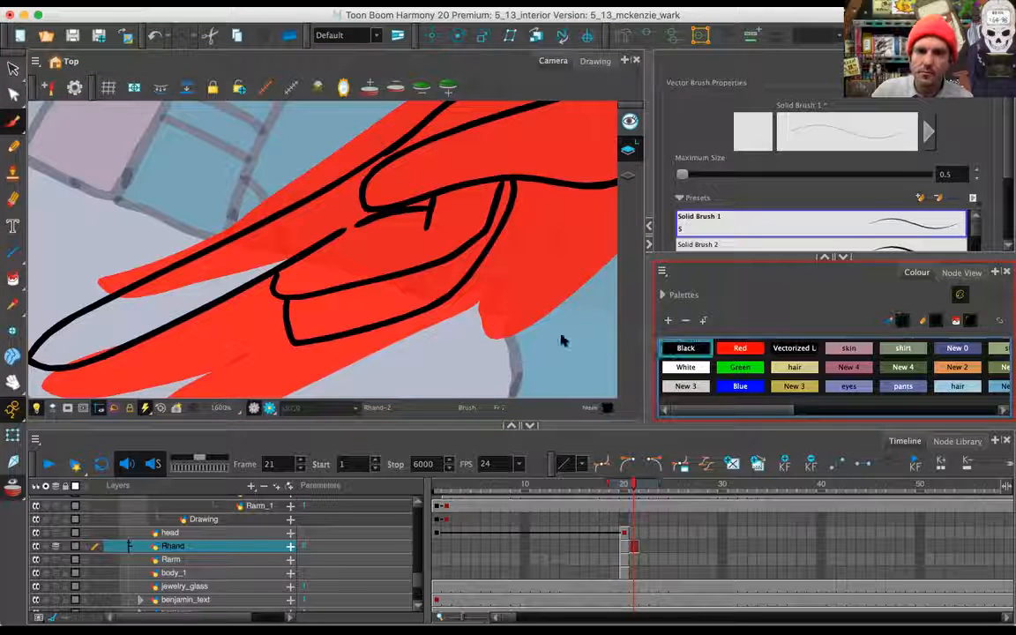
pyautogui.moveTo(280, 268); pyautogui.dragTo(277, 284)
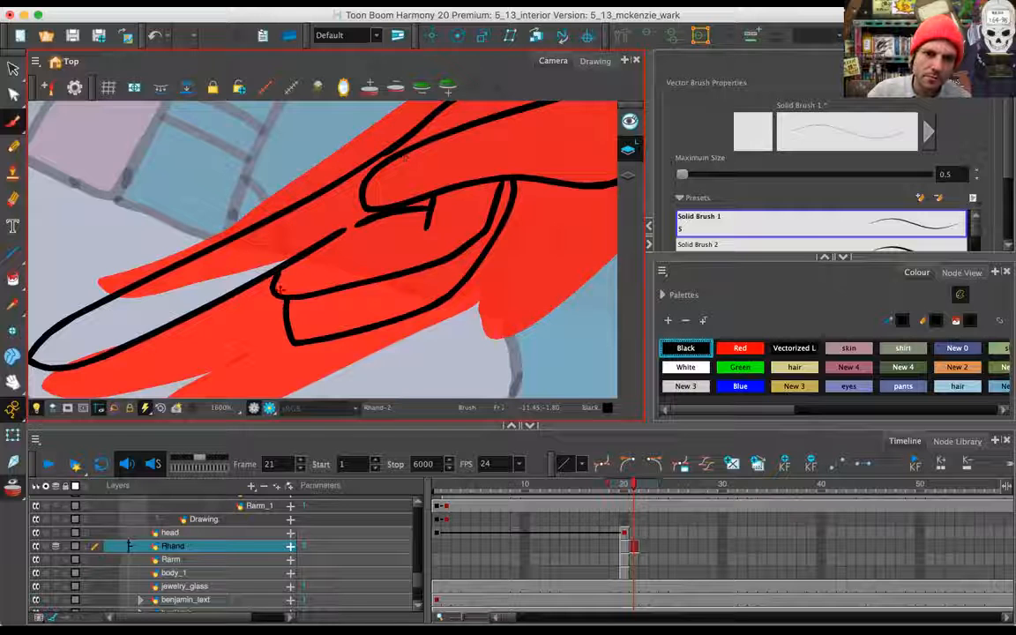
pyautogui.press('space')
pyautogui.moveTo(383, 243); pyautogui.dragTo(281, 328)
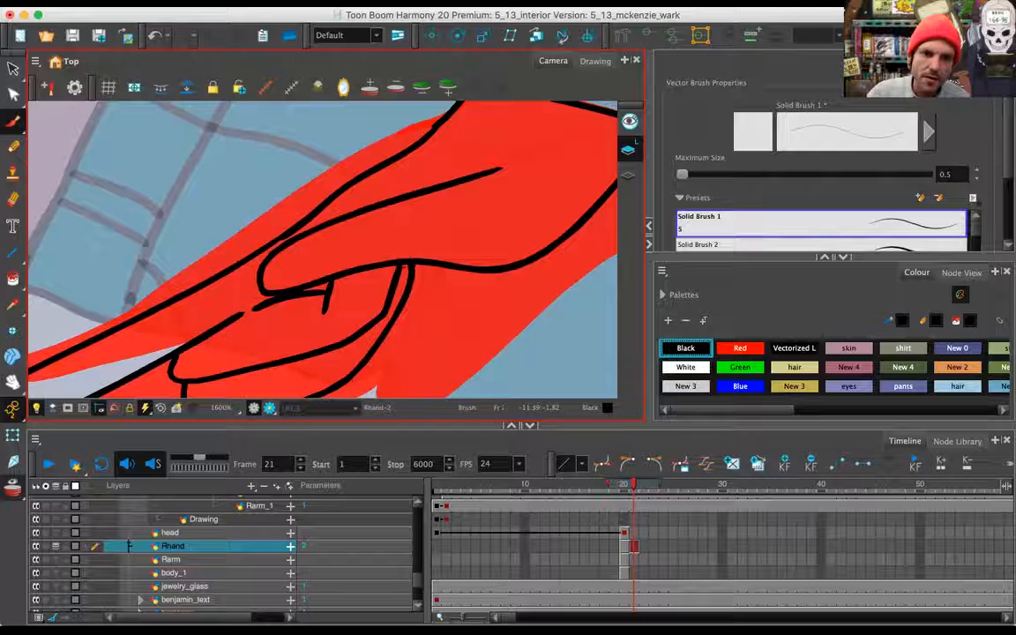
pyautogui.press('space')
pyautogui.moveTo(394, 206); pyautogui.dragTo(297, 309)
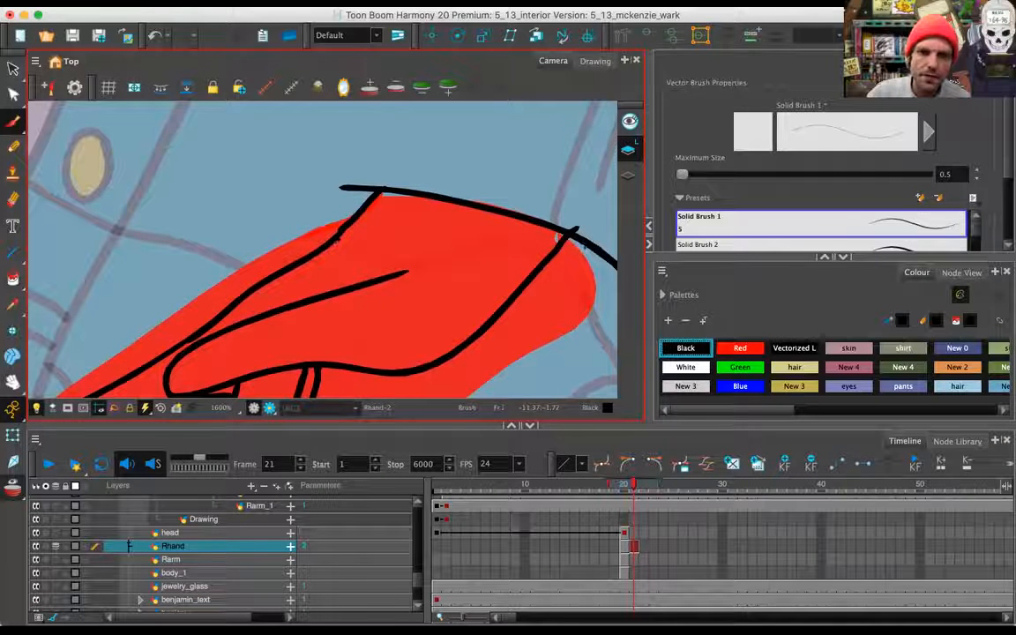
# Paint the palm, thumb, extended finger and both curled fingers of the new hand with the New 5 swatch
pyautogui.press('1')
pyautogui.press('1')
pyautogui.press('space')
pyautogui.moveTo(421, 224)
pyautogui.mouseDown()
pyautogui.moveTo(430, 183)
pyautogui.moveTo(500, 127)
pyautogui.mouseUp()
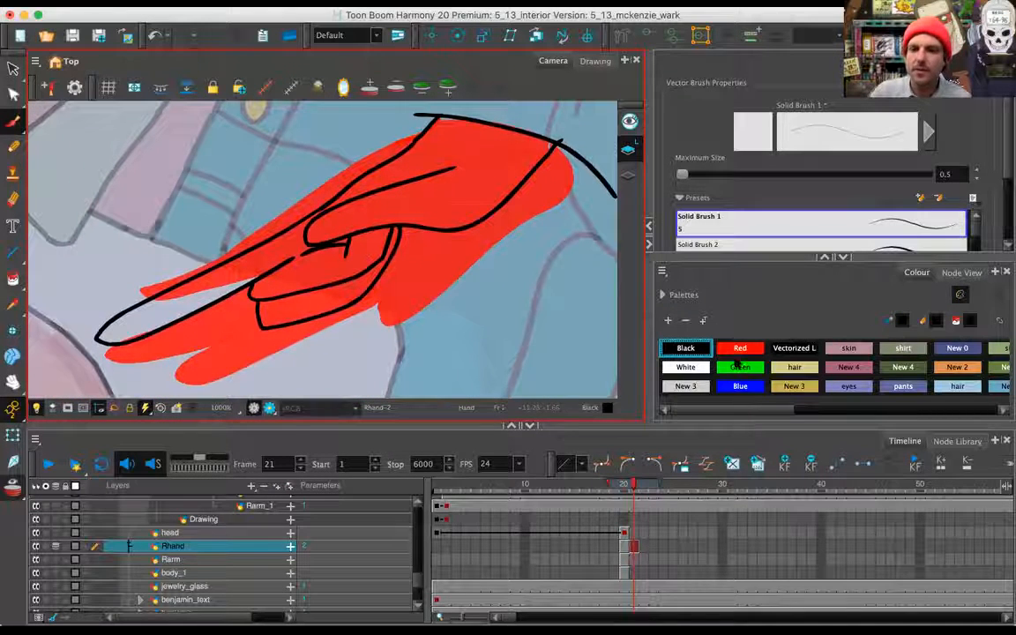
pyautogui.moveTo(750, 410); pyautogui.dragTo(829, 409)
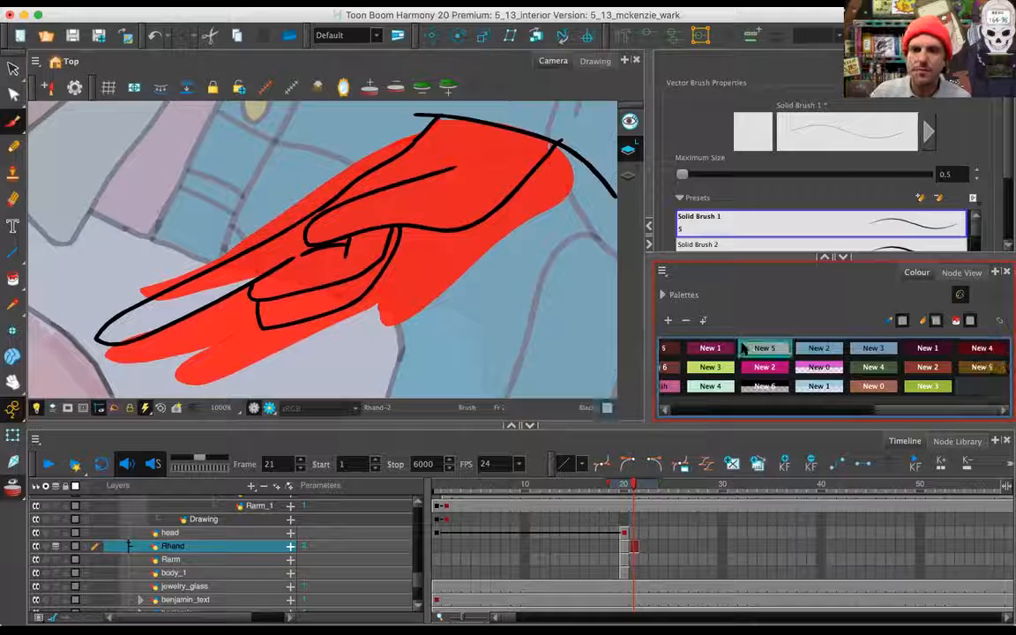
pyautogui.click(743, 349)
pyautogui.click(12, 279)
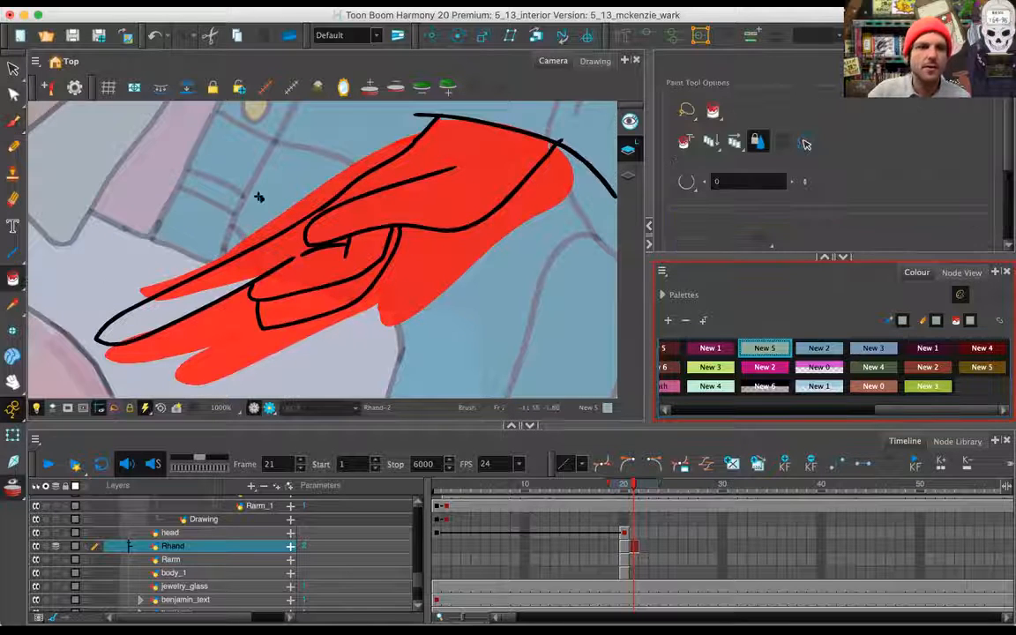
pyautogui.click(444, 203)
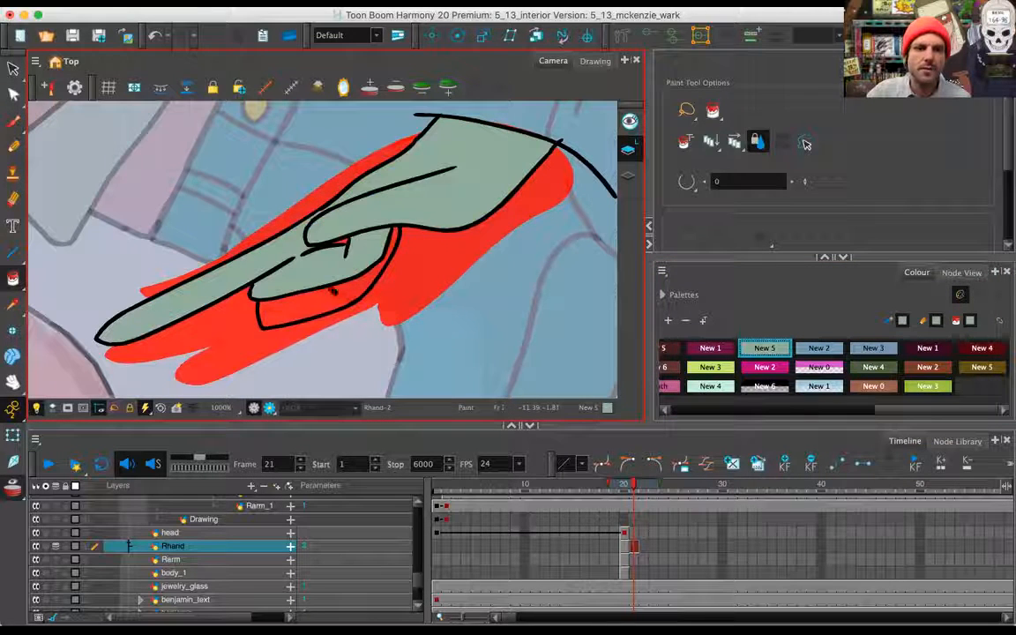
pyautogui.click(360, 280)
pyautogui.click(337, 238)
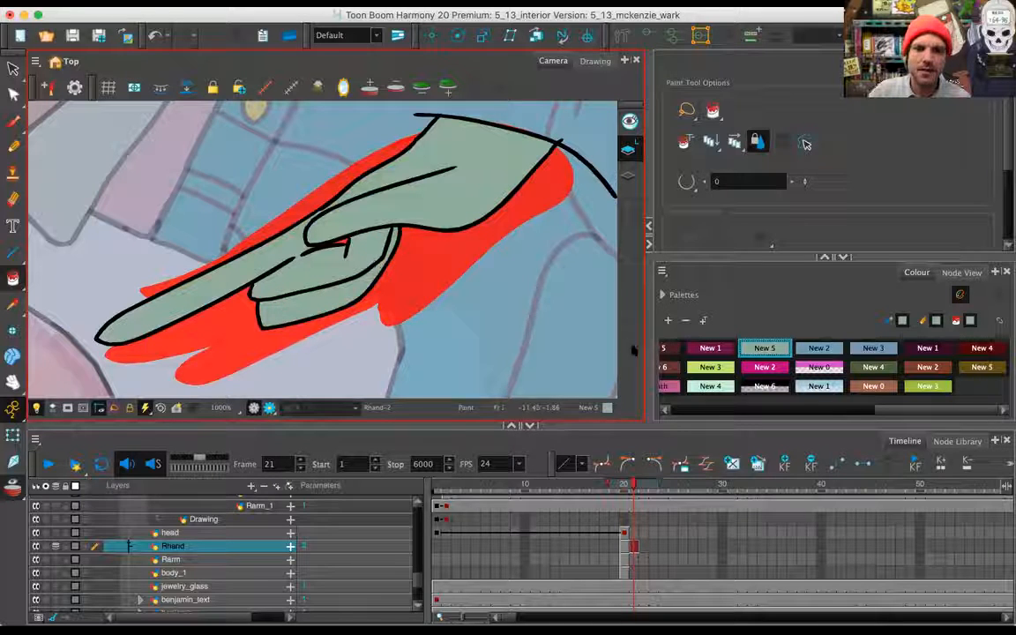
# Fill the tiny unpainted gap between the thumb and the curled finger with Black
pyautogui.moveTo(900, 409); pyautogui.dragTo(682, 409)
pyautogui.click(671, 352)
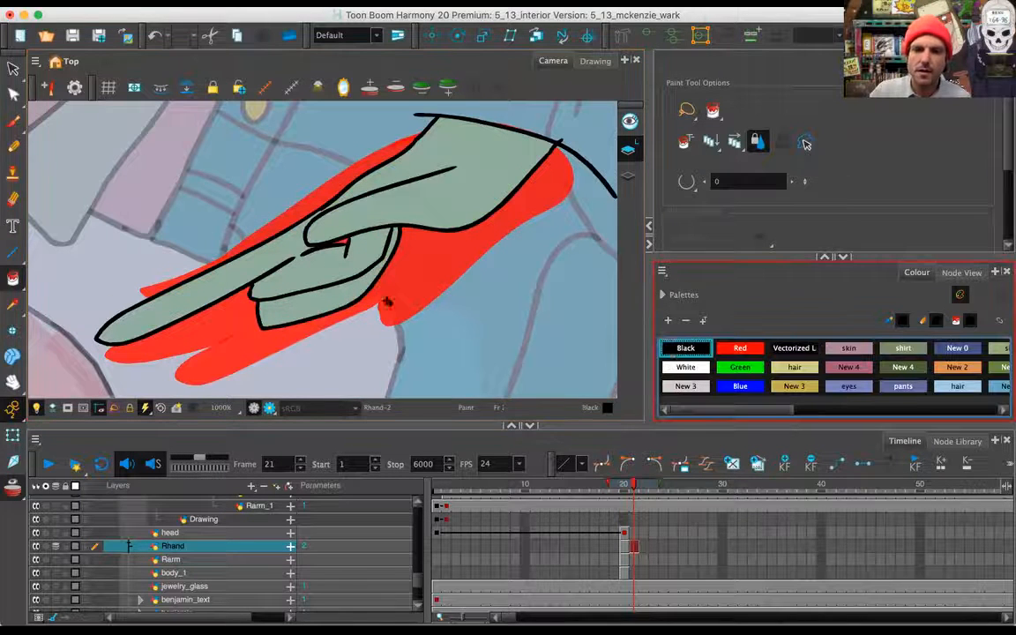
pyautogui.click(489, 336)
pyautogui.click(345, 243)
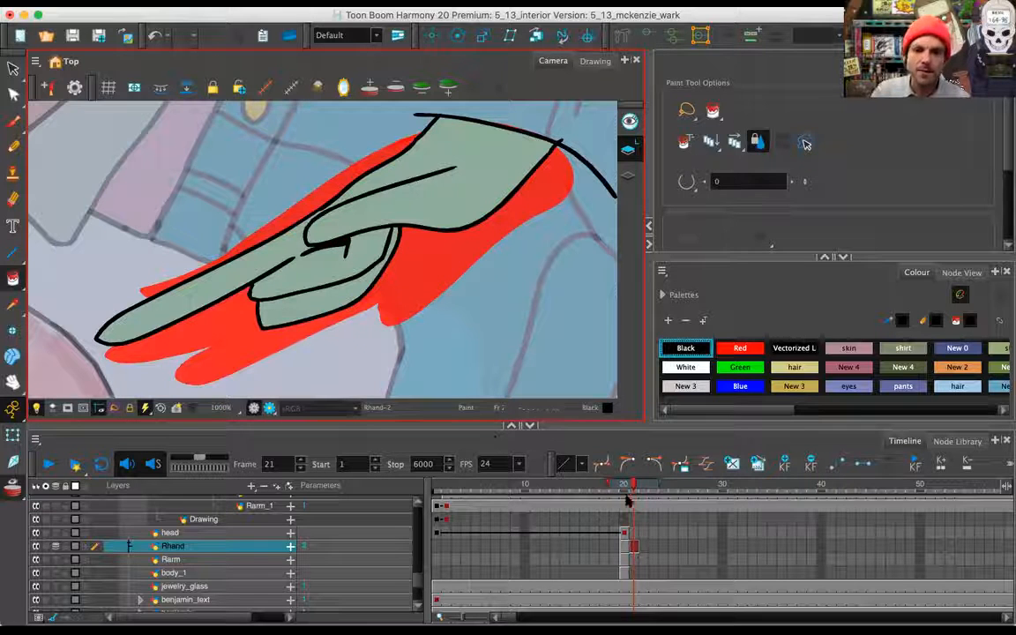
# Show the Library view with an enlarged Drawing Substitution preview and compare Rhand drawings 1 and 2 by flipping between frames 20 and 21
pyautogui.moveTo(628, 492); pyautogui.dragTo(632, 484)
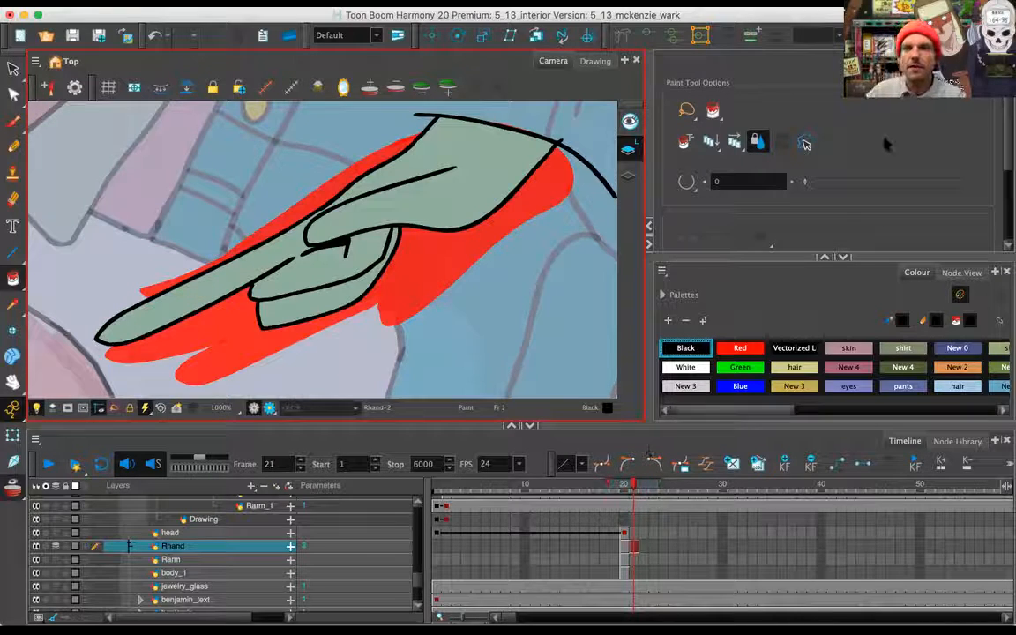
pyautogui.click(957, 60)
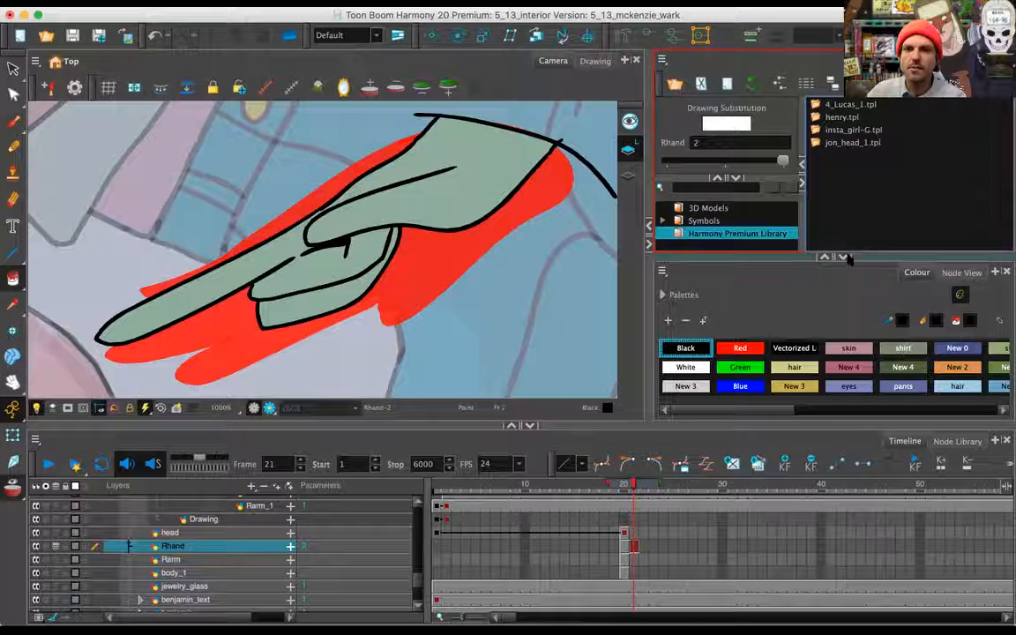
pyautogui.moveTo(857, 274); pyautogui.dragTo(857, 317)
pyautogui.press(',')
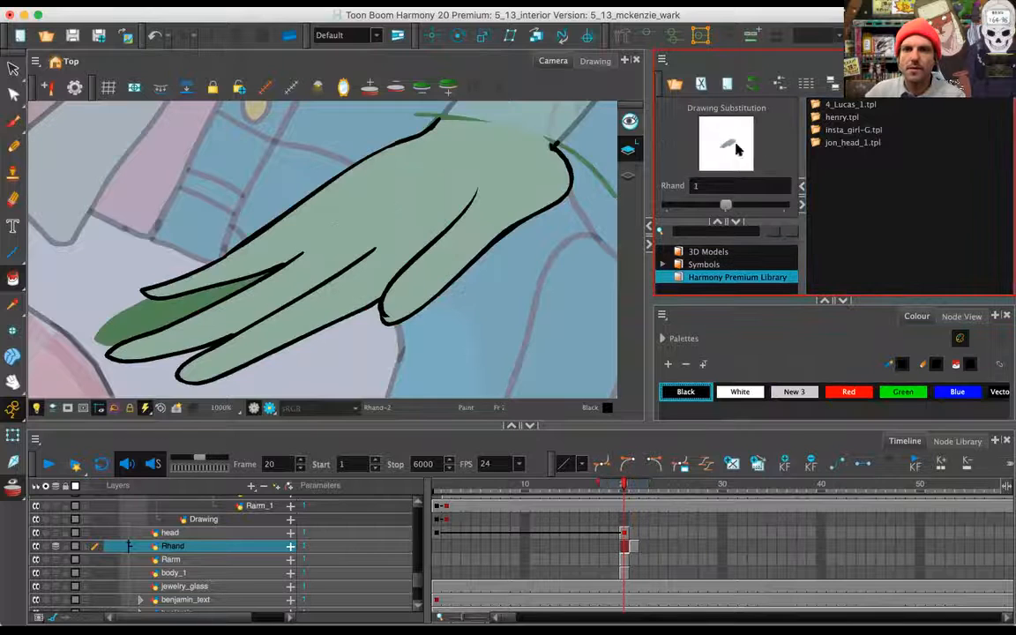
pyautogui.press('.')
pyautogui.press(',')
pyautogui.press('.')
pyautogui.press(',')
pyautogui.press('.')
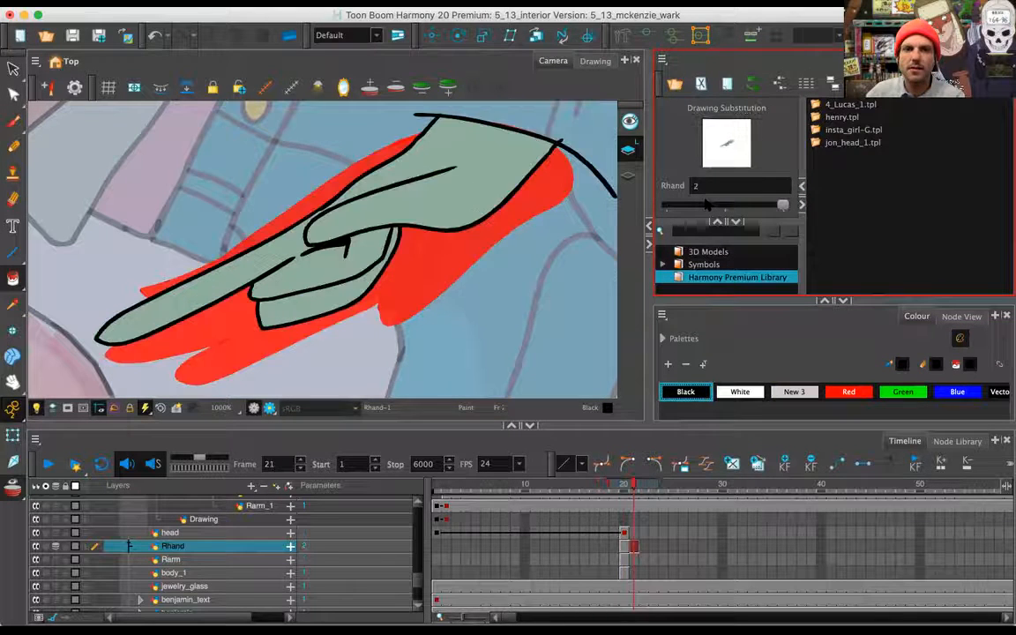
pyautogui.press(',')
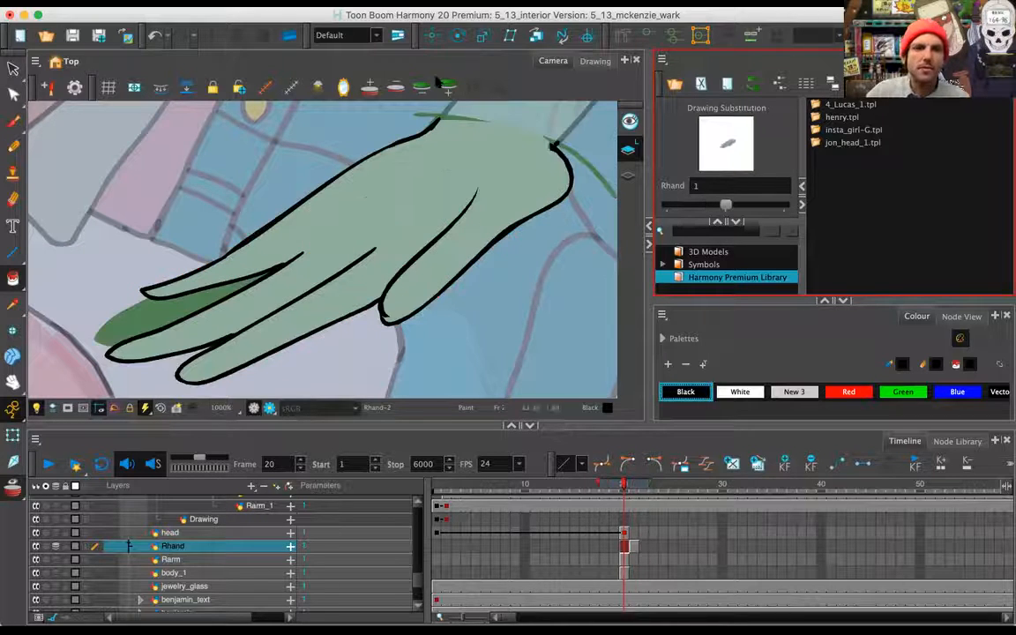
# Delete the curved closing line across the wrist of the pointing hand on frame 21
pyautogui.scroll(-3, 443, 181)
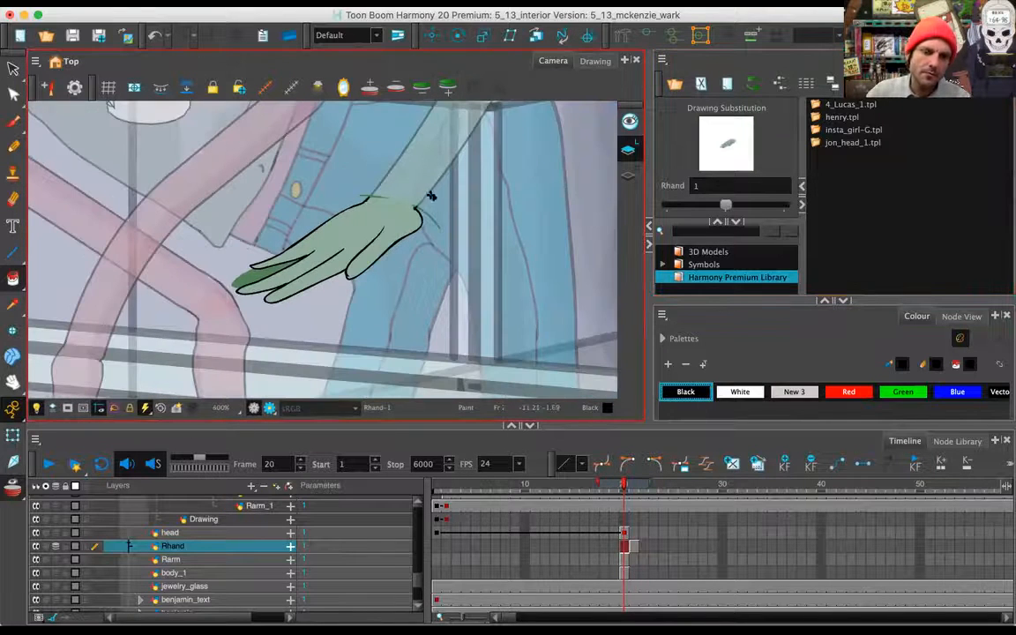
pyautogui.press('.')
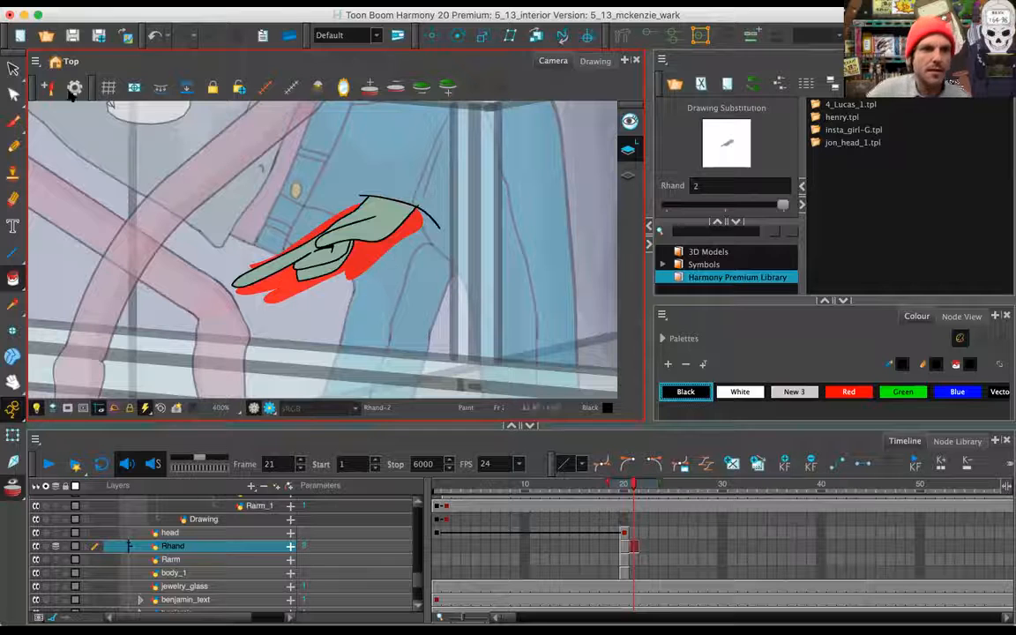
pyautogui.click(13, 70)
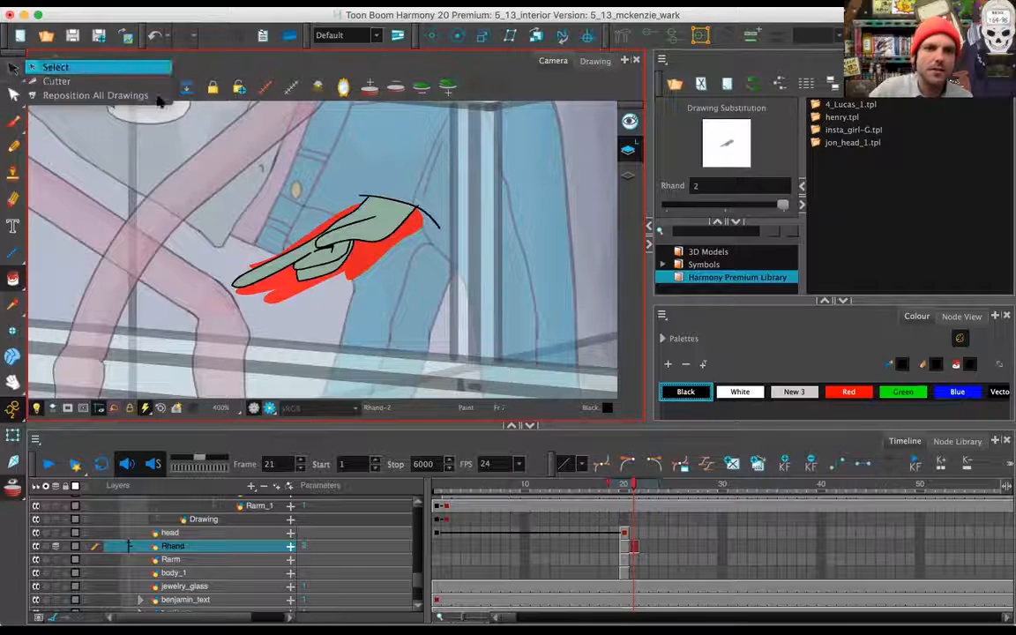
pyautogui.click(106, 68)
pyautogui.click(435, 220)
pyautogui.press('Delete')
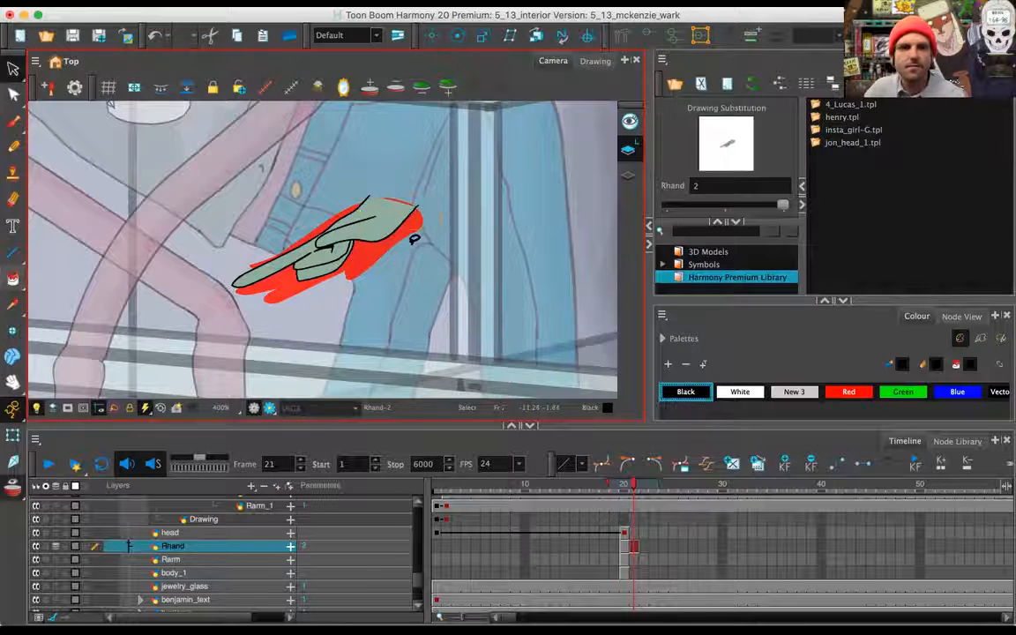
pyautogui.press('2')
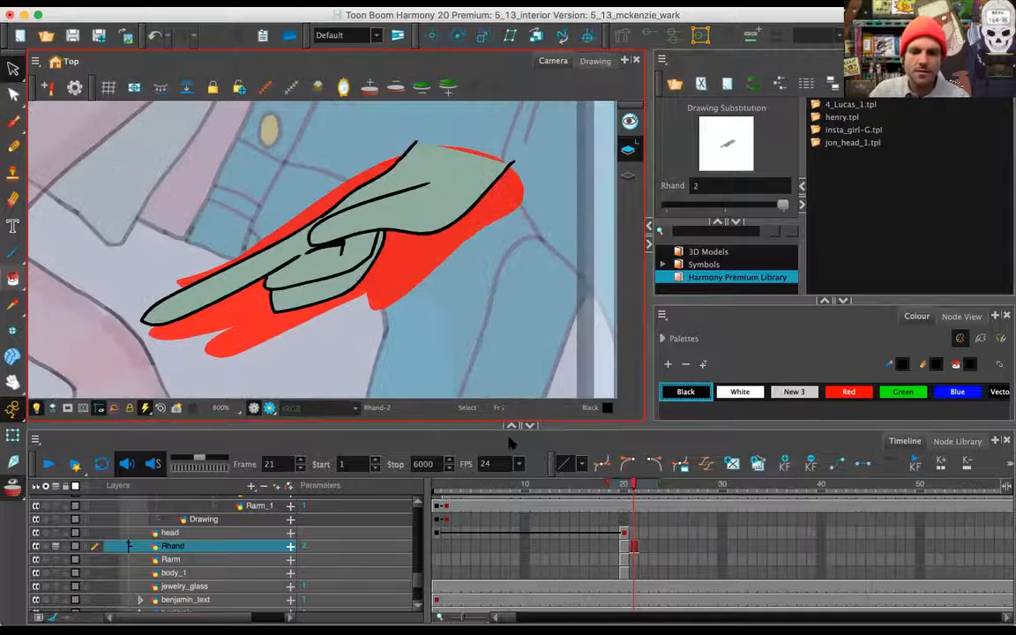
# Extend the exposure of the head, Rhand, Rarm and body_1 drawings from frame 20 to frame 40
pyautogui.click(624, 534)
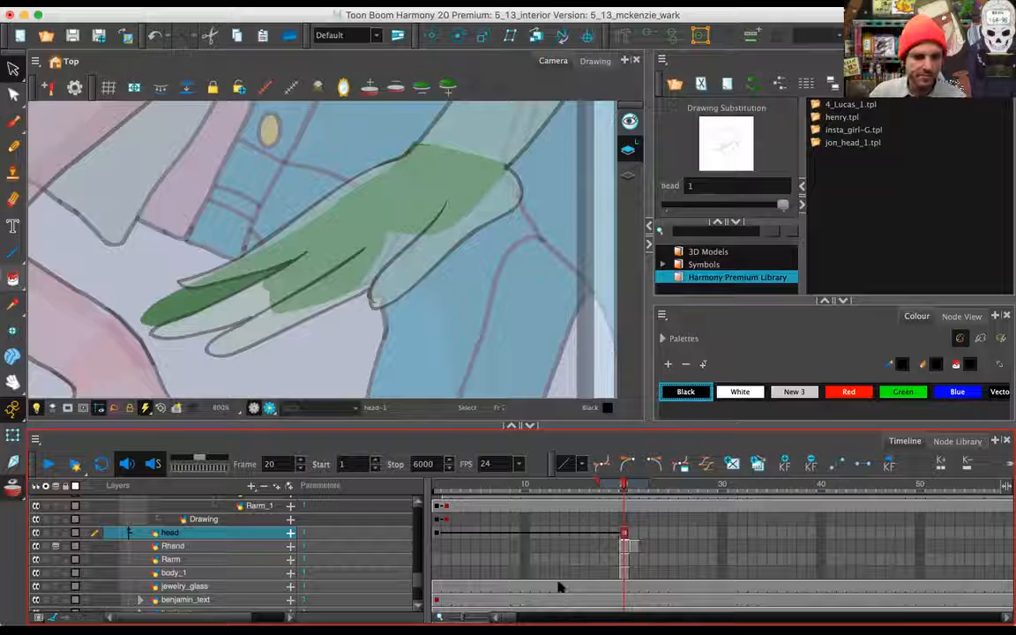
pyautogui.keyDown('shift'); pyautogui.click(624, 574); pyautogui.keyUp('shift')
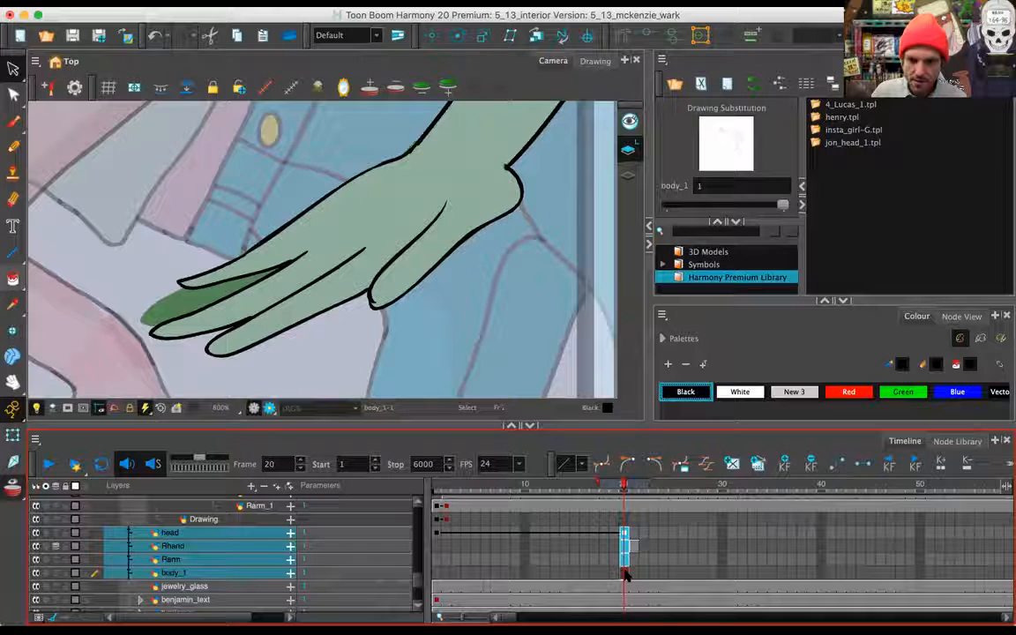
pyautogui.rightClick(626, 574)
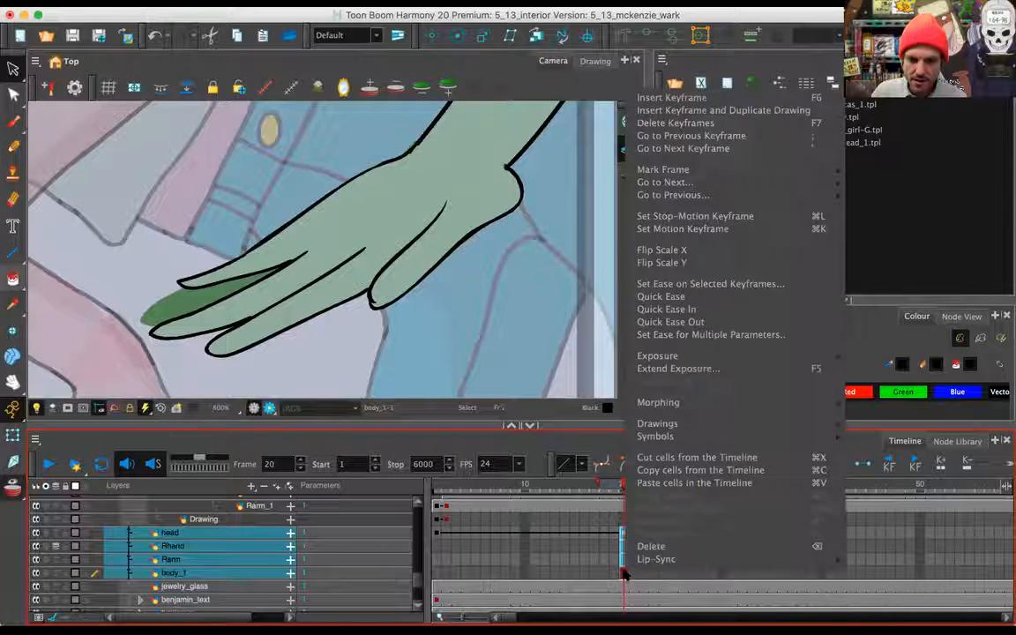
pyautogui.click(664, 370)
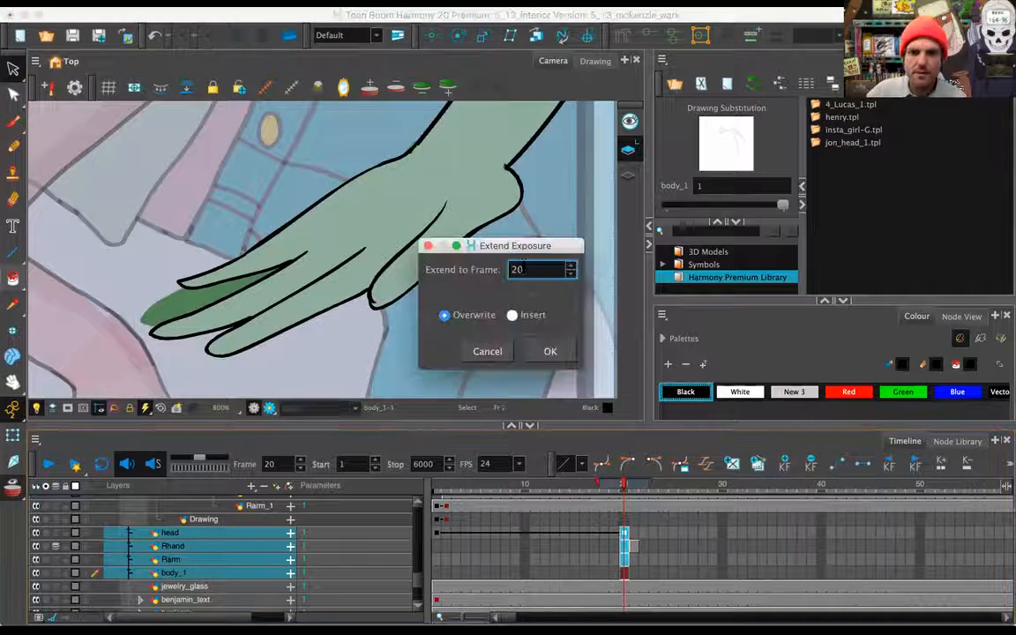
pyautogui.write('40')
pyautogui.press('Return')
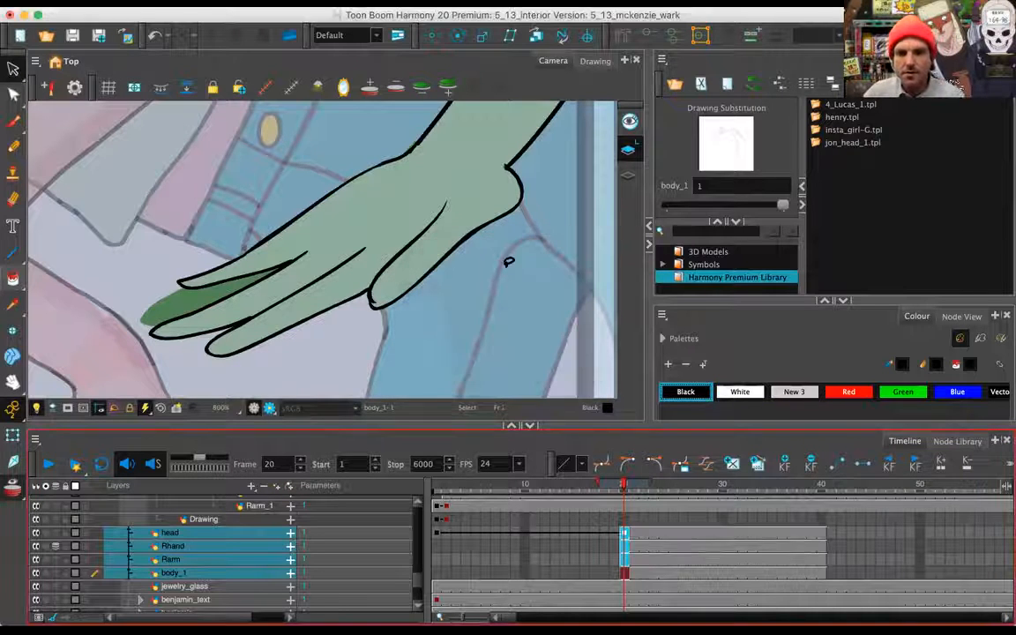
pyautogui.hscroll(5, 509, 605)
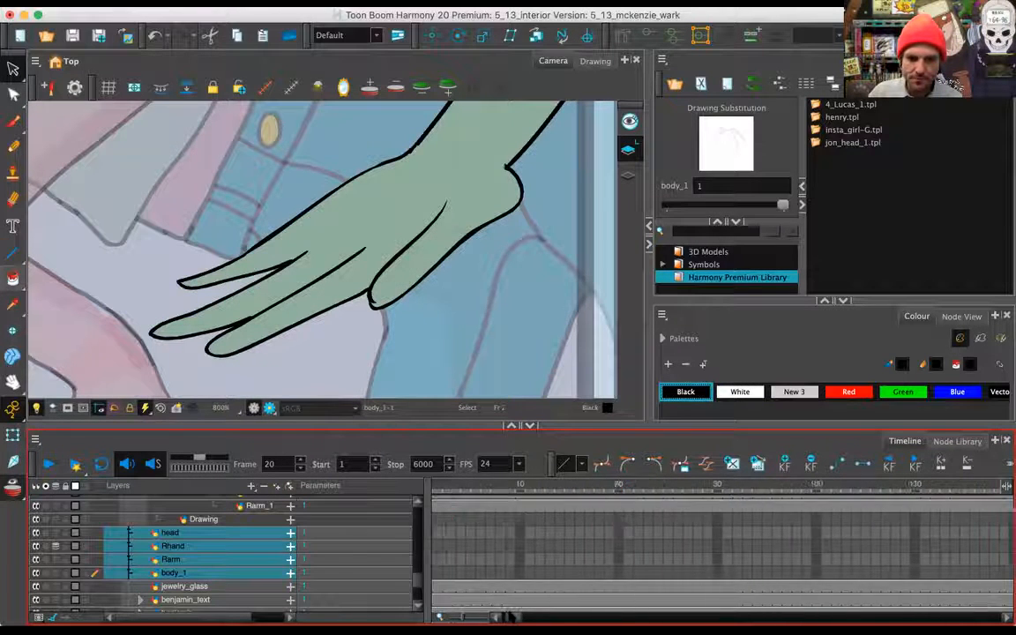
pyautogui.scroll(-2, 511, 606)
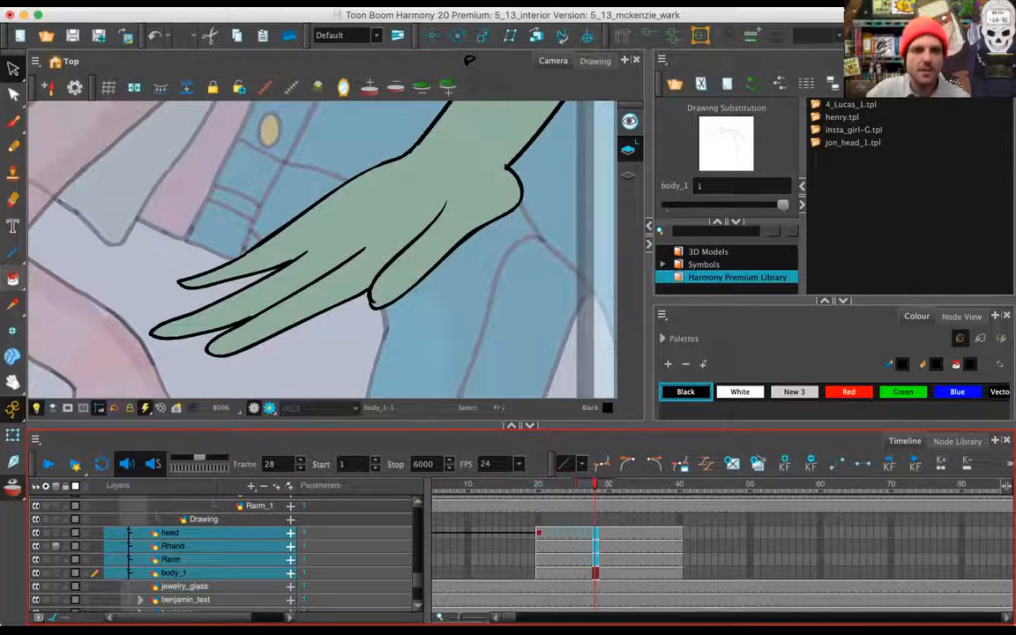
# Rig Rarm on frame 20 with a bone deformation chain running from the shoulder through the elbow and wrist into the hand
pyautogui.moveTo(563, 485)
pyautogui.mouseDown()
pyautogui.moveTo(606, 486)
pyautogui.moveTo(538, 490)
pyautogui.mouseUp()
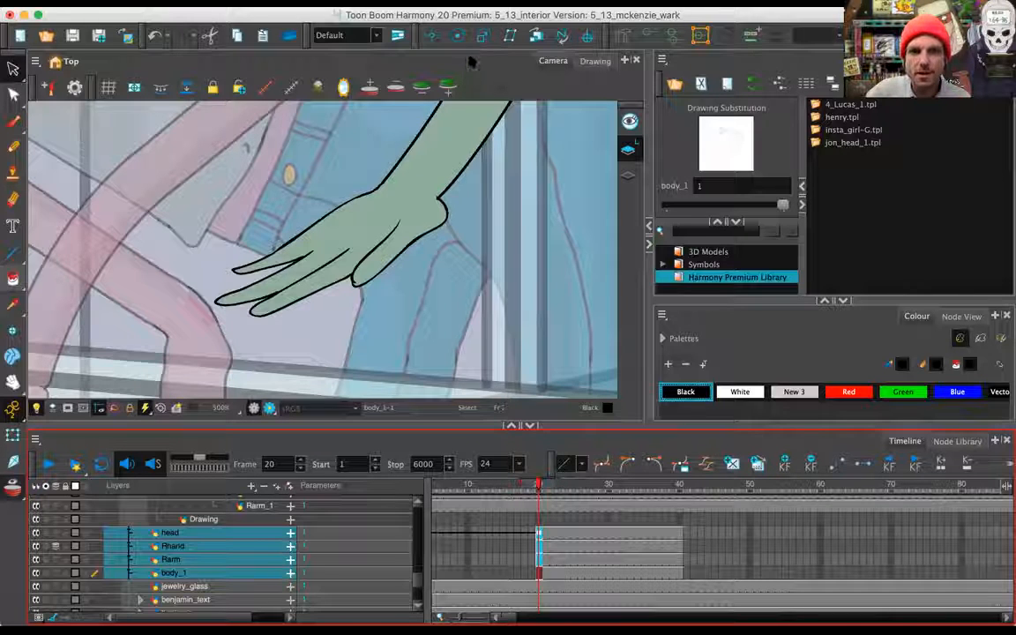
pyautogui.click(539, 561)
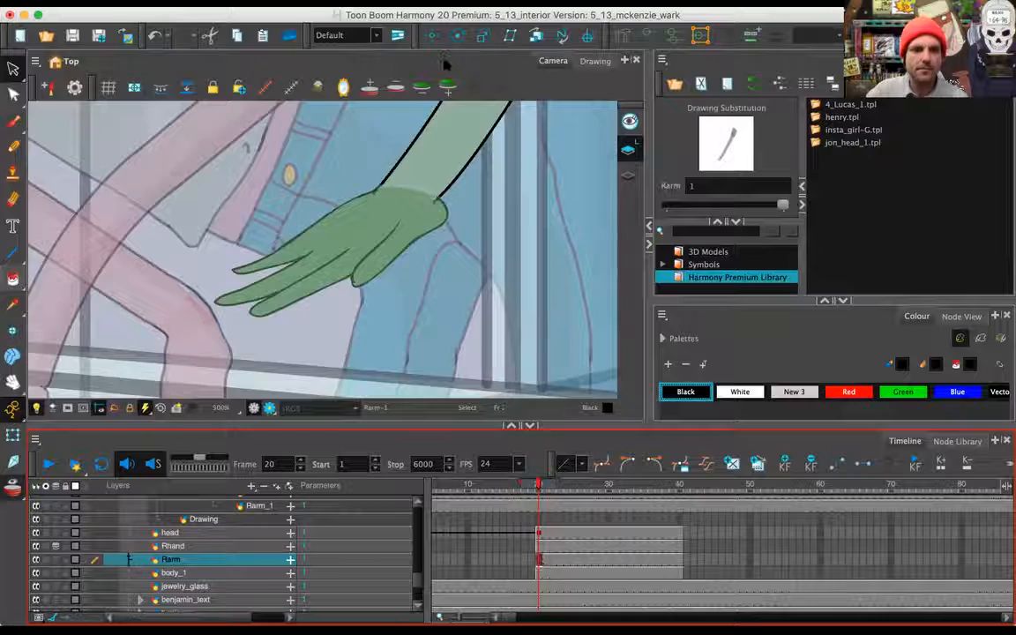
pyautogui.scroll(-6, 375, 236)
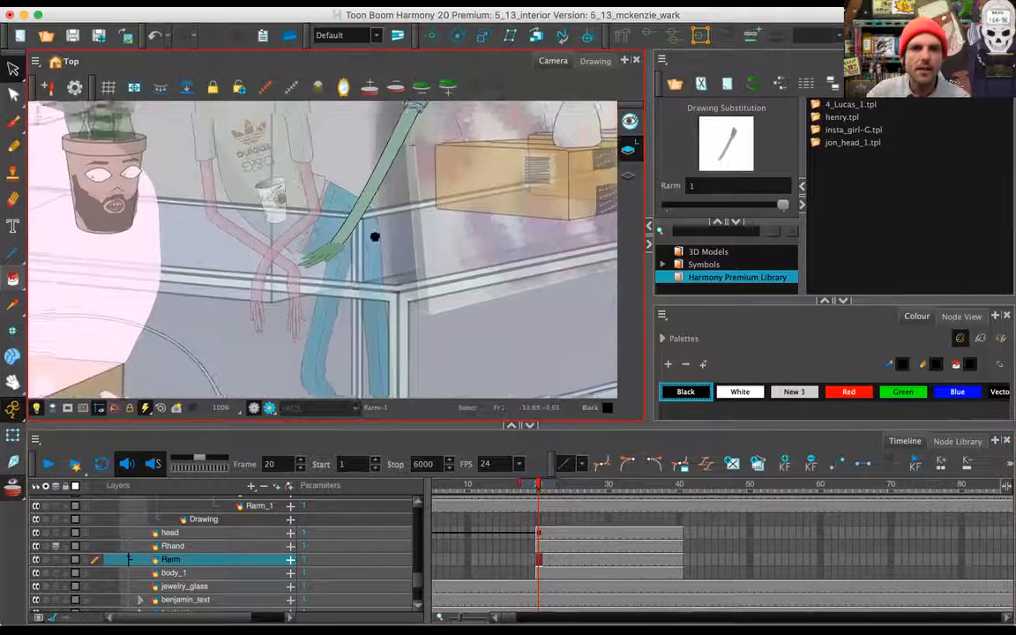
pyautogui.moveTo(422, 134)
pyautogui.mouseDown()
pyautogui.moveTo(372, 245)
pyautogui.moveTo(373, 234)
pyautogui.mouseUp()
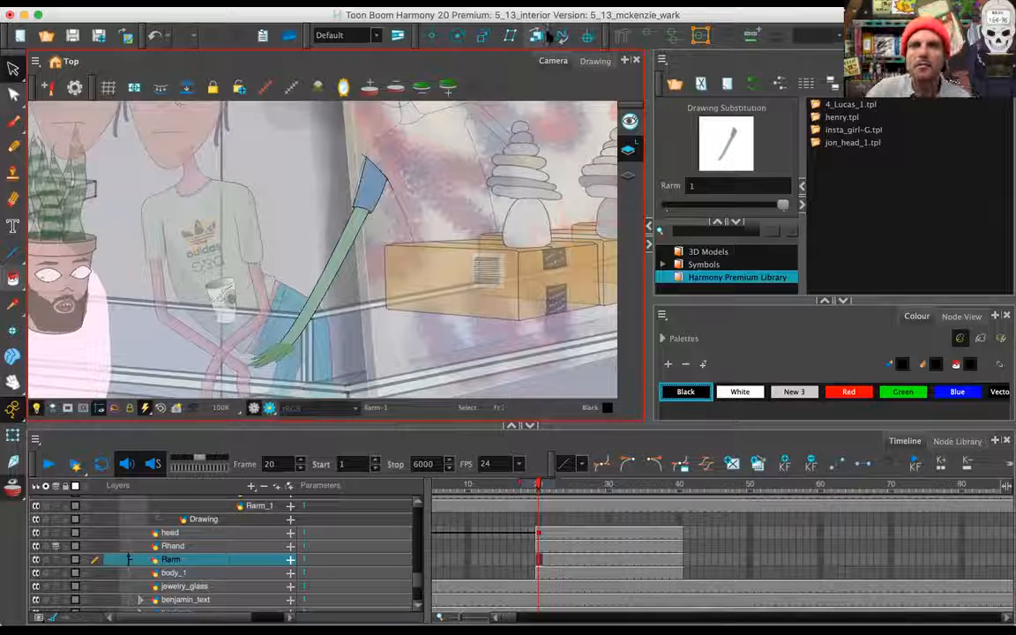
pyautogui.click(622, 37)
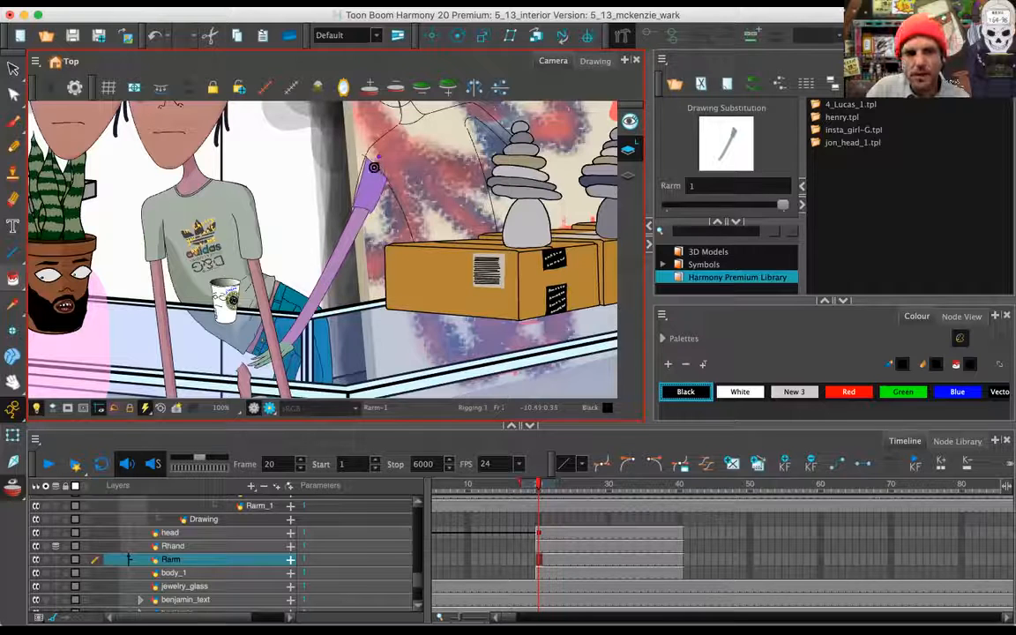
pyautogui.click(376, 162)
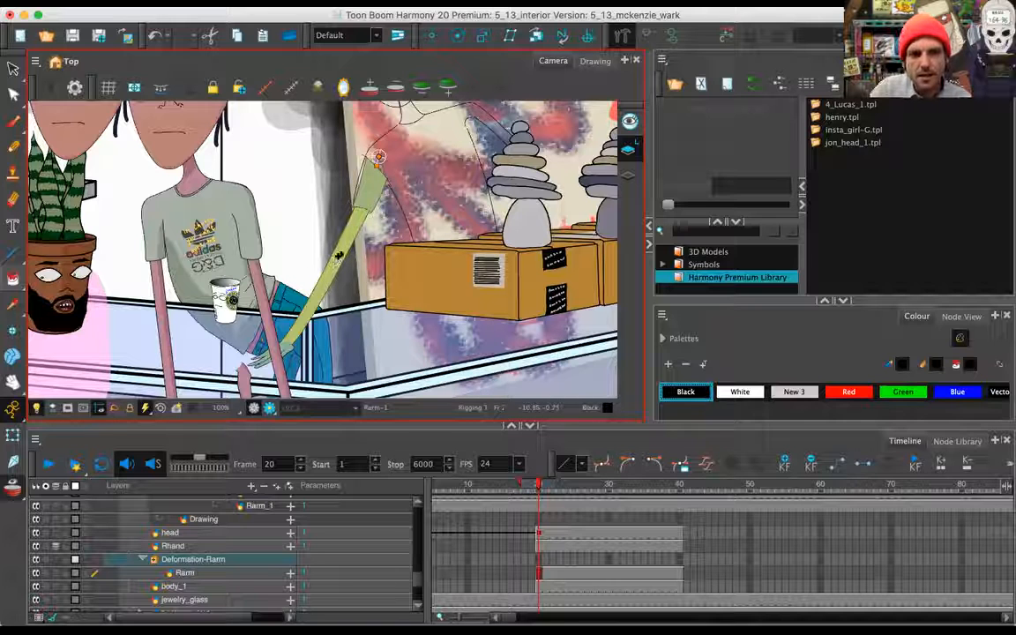
pyautogui.click(377, 157)
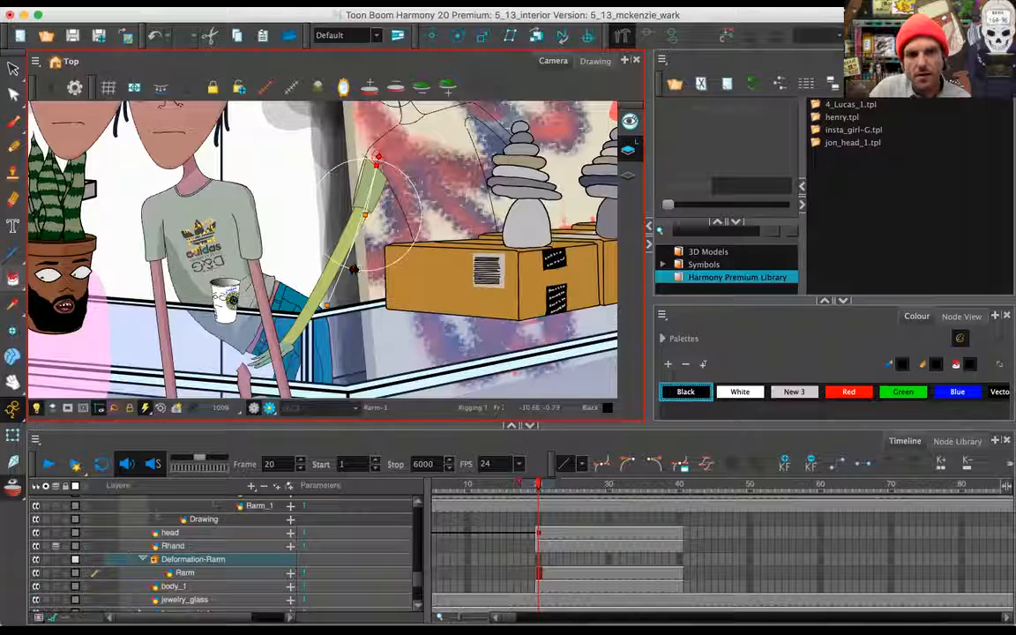
pyautogui.click(351, 265)
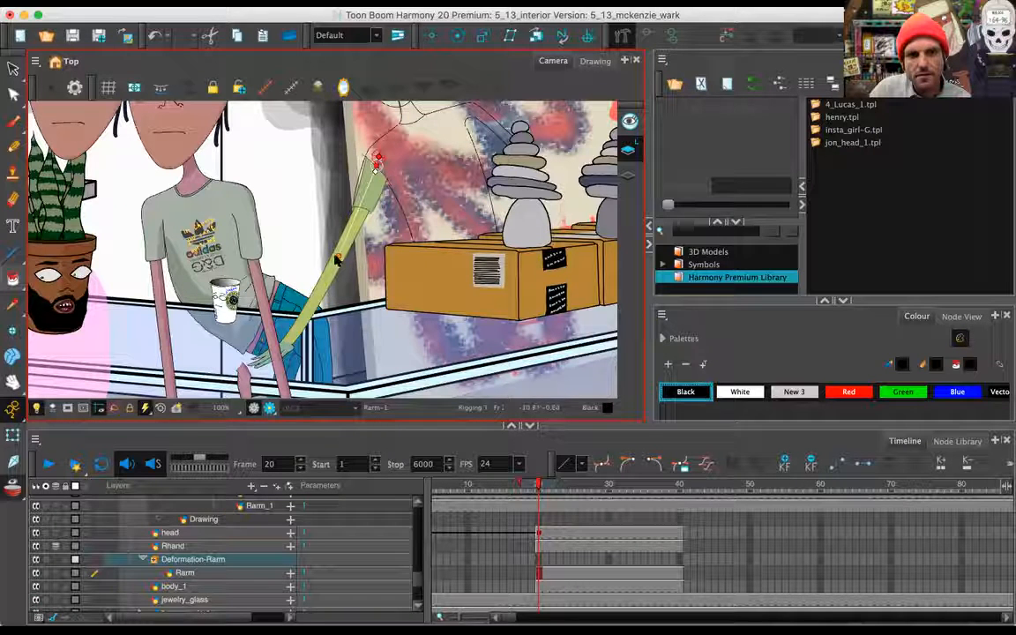
pyautogui.click(339, 257)
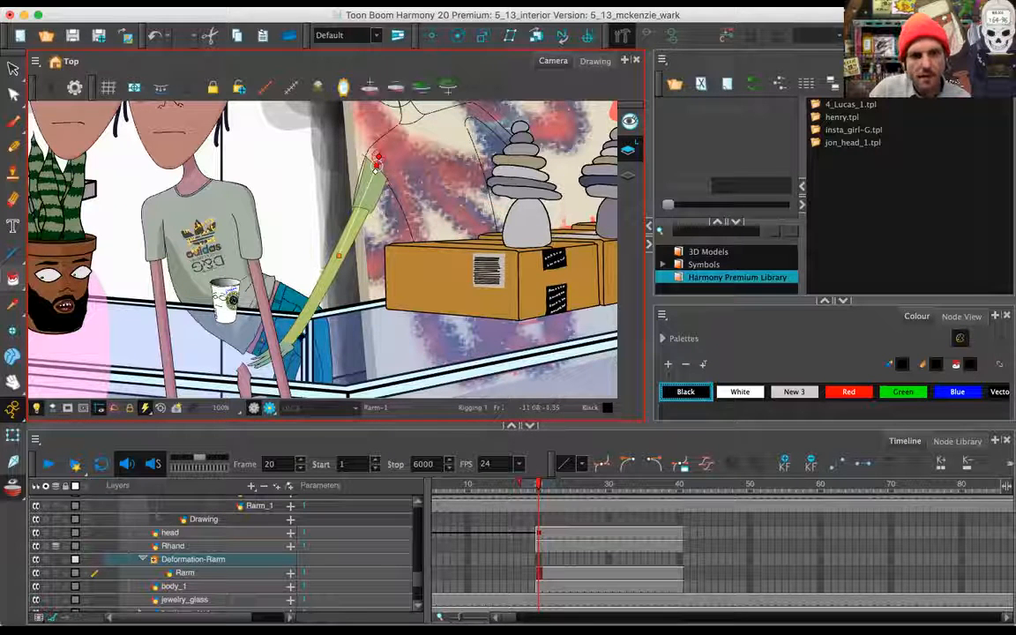
pyautogui.click(286, 345)
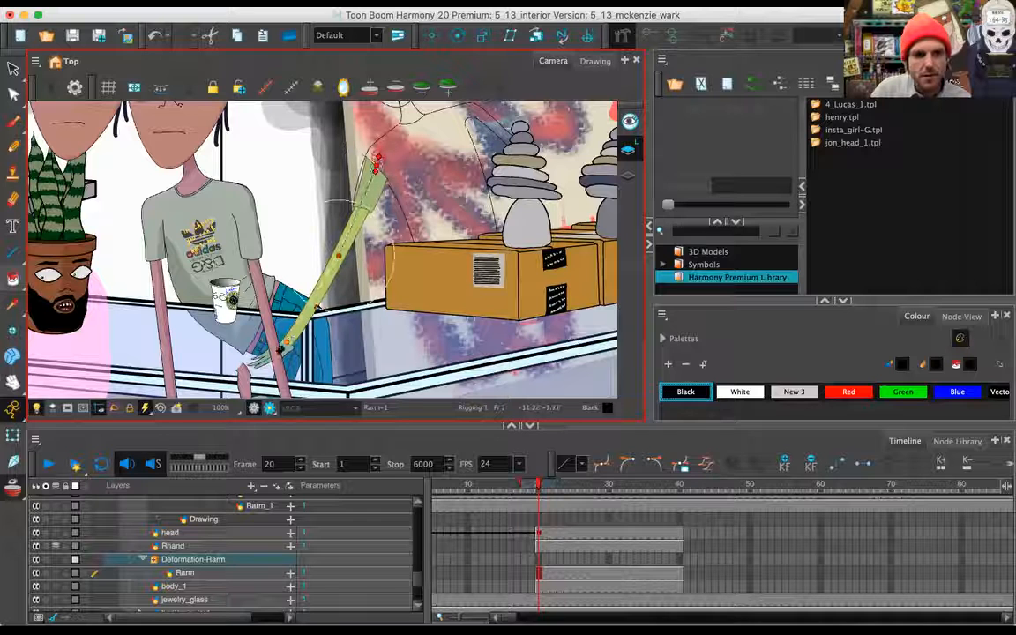
pyautogui.click(284, 343)
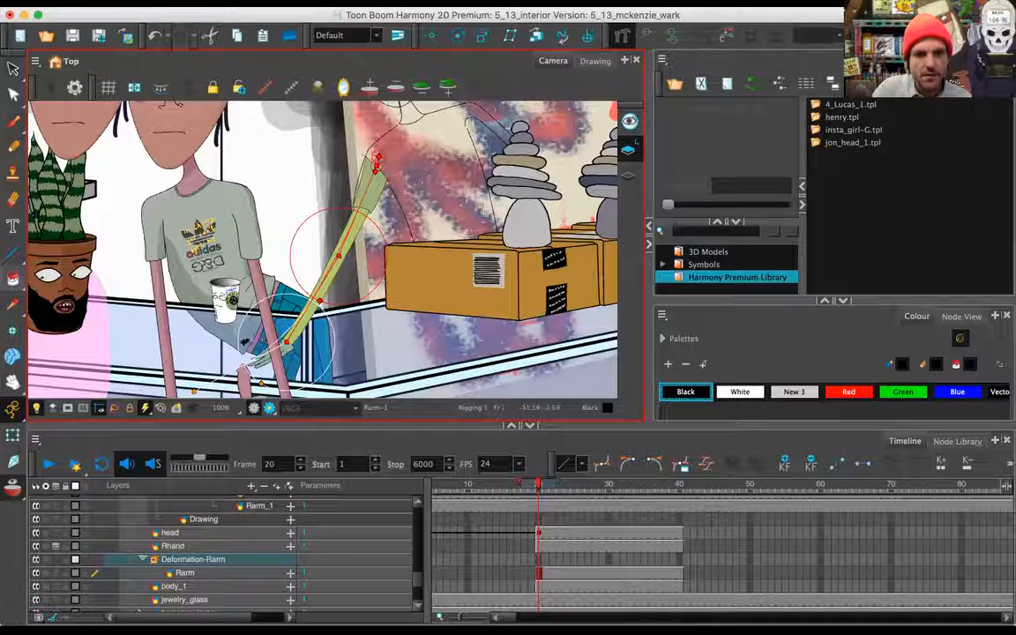
# Shrink the elbow and wrist articulation radii of the Rarm deformation chain to about the width of the arm
pyautogui.moveTo(319, 300); pyautogui.dragTo(356, 277)
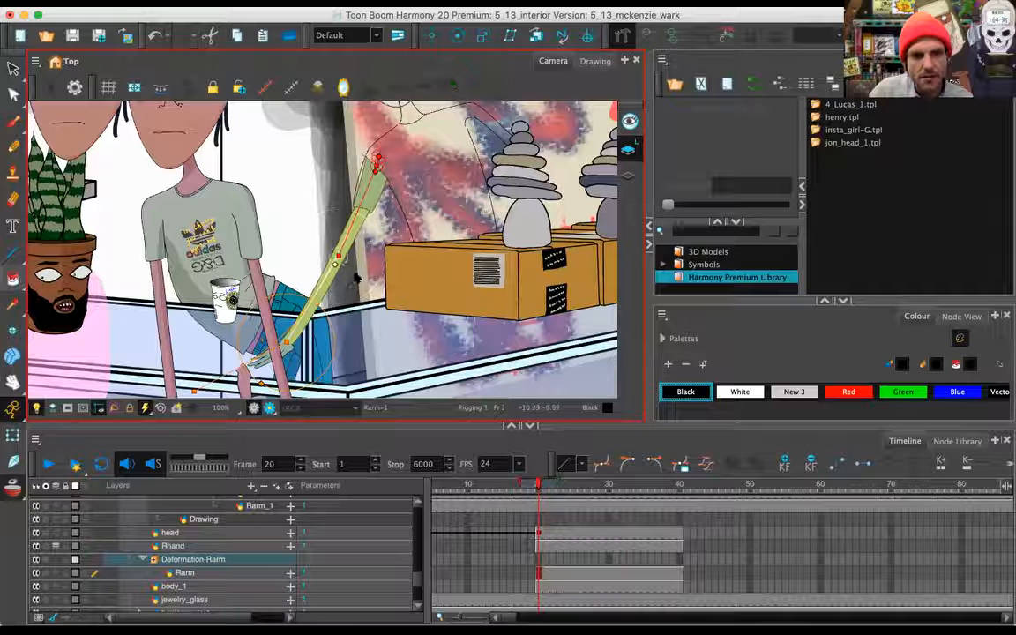
pyautogui.click(340, 255)
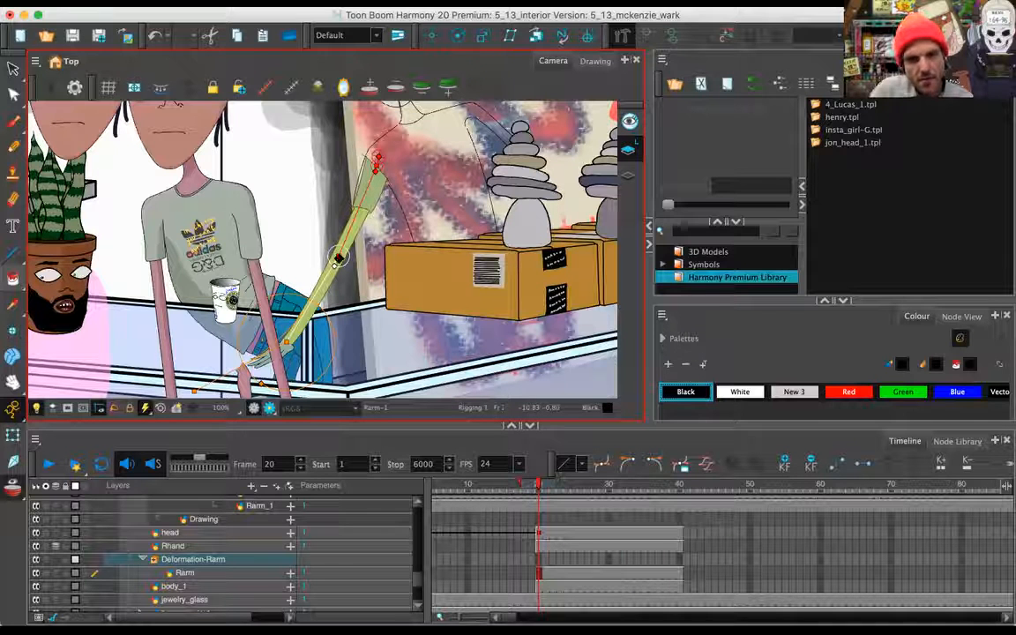
pyautogui.moveTo(257, 383); pyautogui.dragTo(297, 360)
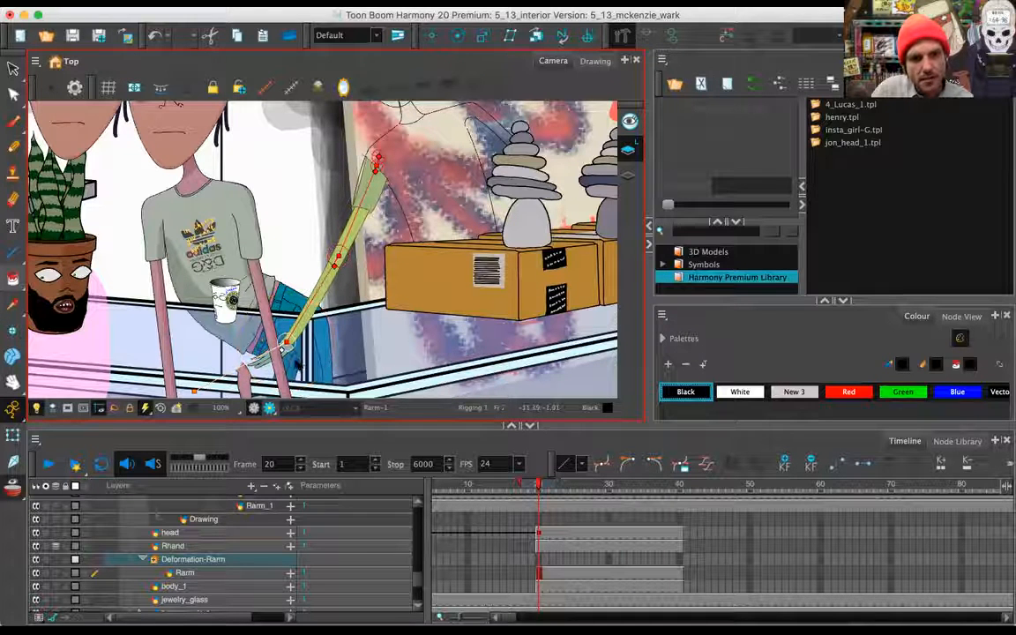
pyautogui.click(325, 251)
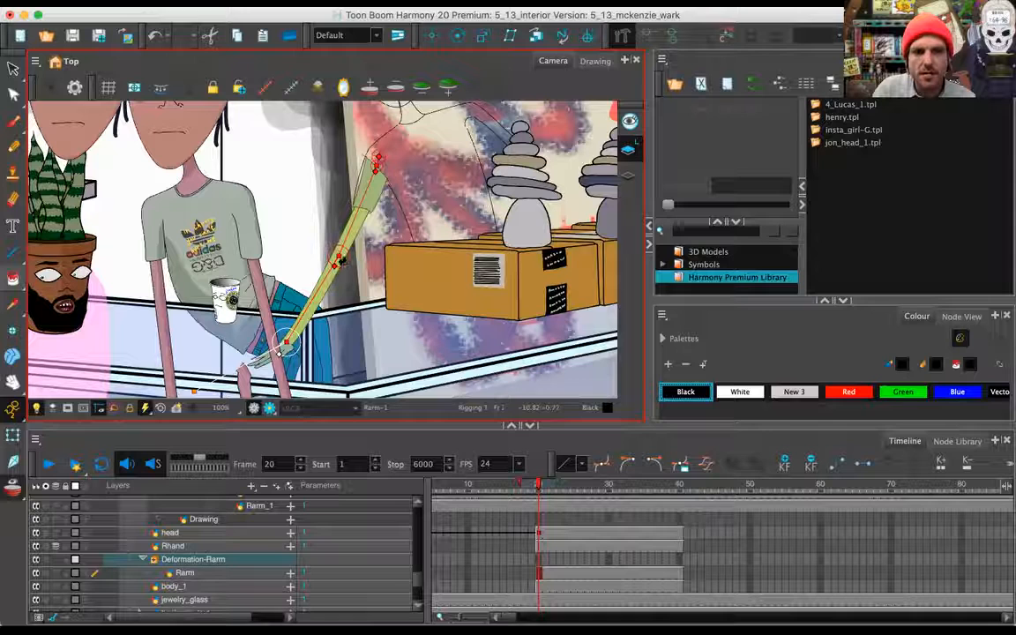
# Fine-tune the Rarm chain by nudging the shoulder, elbow and wrist points and shortening the hand bone
pyautogui.click(376, 172)
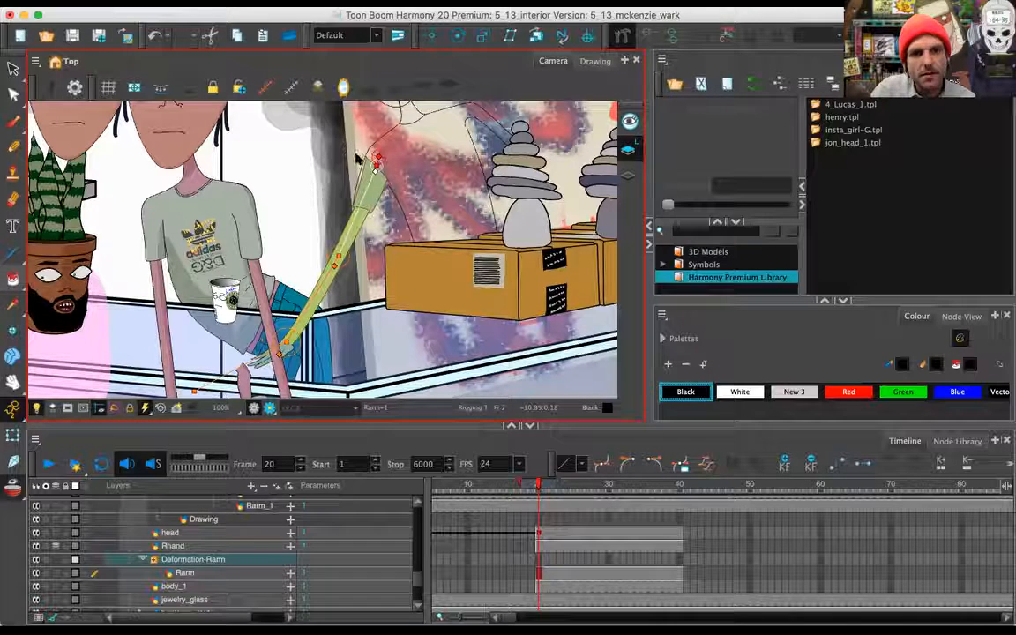
pyautogui.click(376, 166)
pyautogui.moveTo(376, 166); pyautogui.dragTo(378, 170)
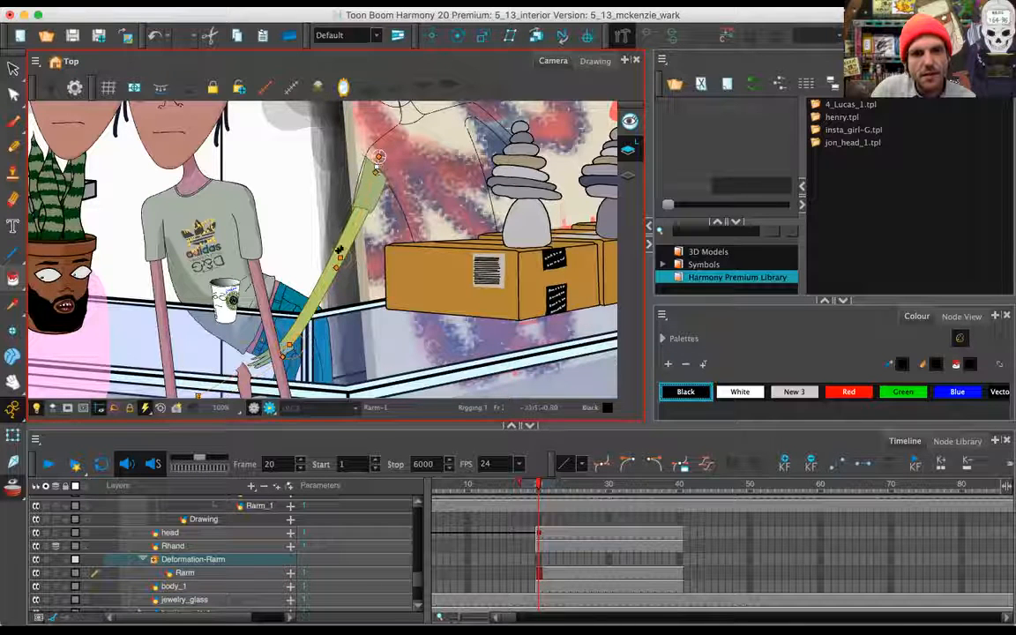
pyautogui.moveTo(341, 258); pyautogui.dragTo(343, 251)
pyautogui.moveTo(292, 339); pyautogui.dragTo(293, 338)
pyautogui.moveTo(199, 389); pyautogui.dragTo(229, 376)
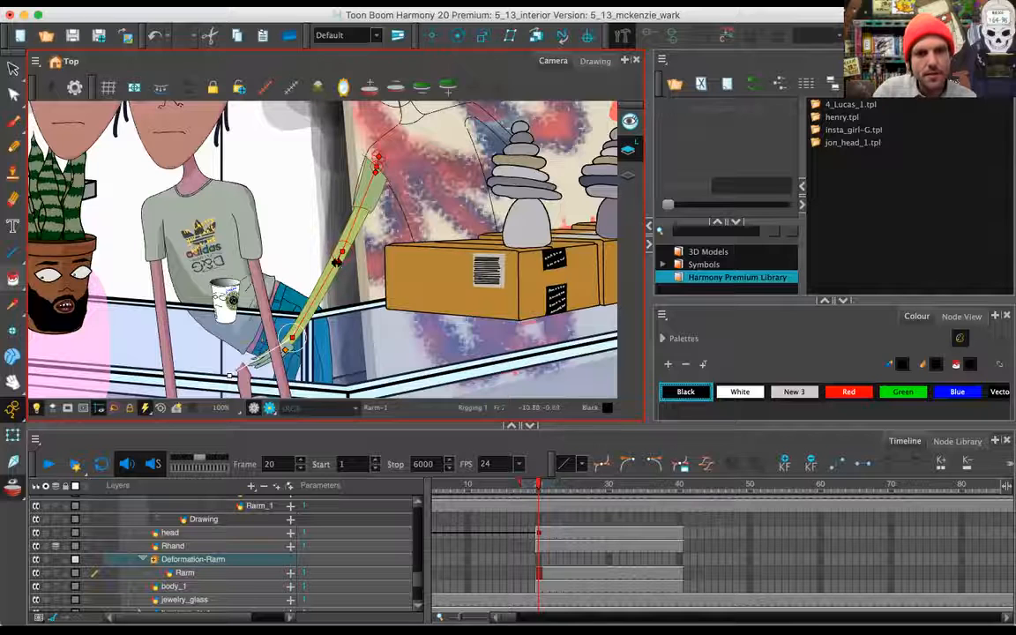
pyautogui.click(340, 257)
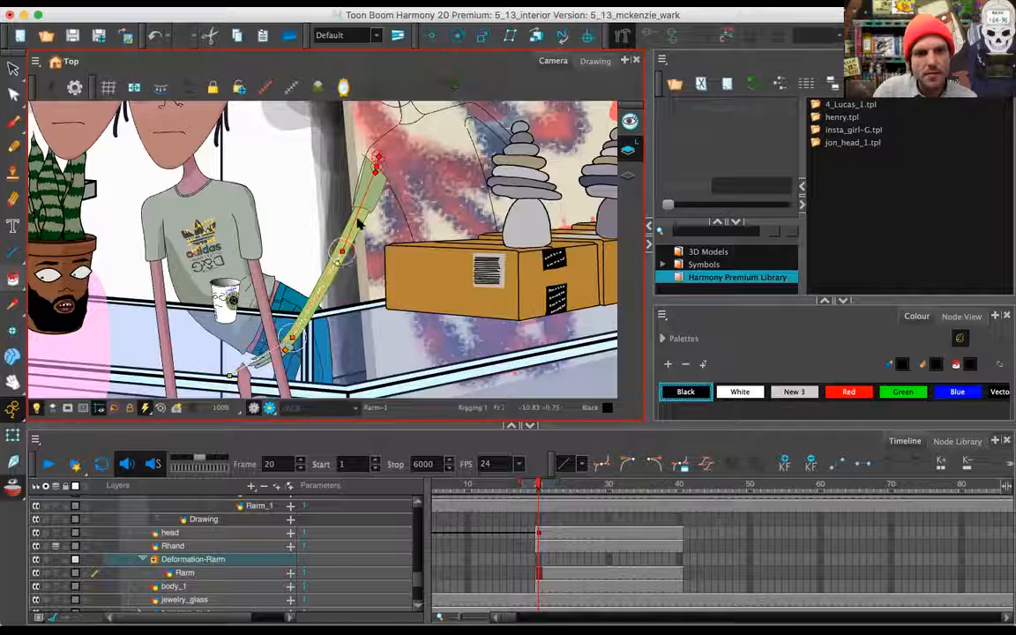
pyautogui.click(358, 222)
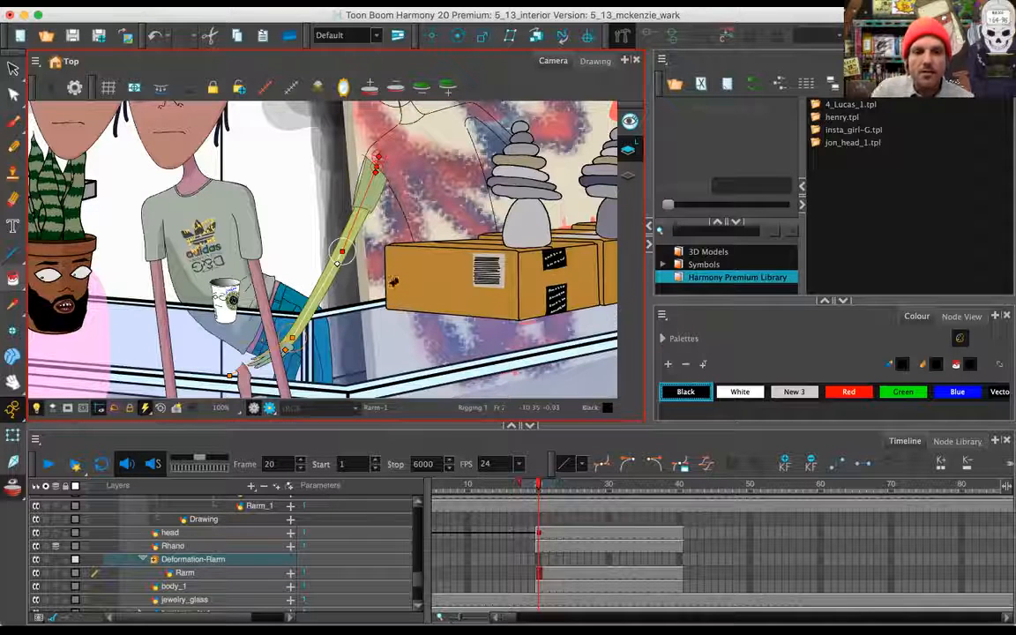
# Test the Rarm bones with the Transform tool by swinging the upper arm and bending the forearm at the elbow
pyautogui.click(13, 434)
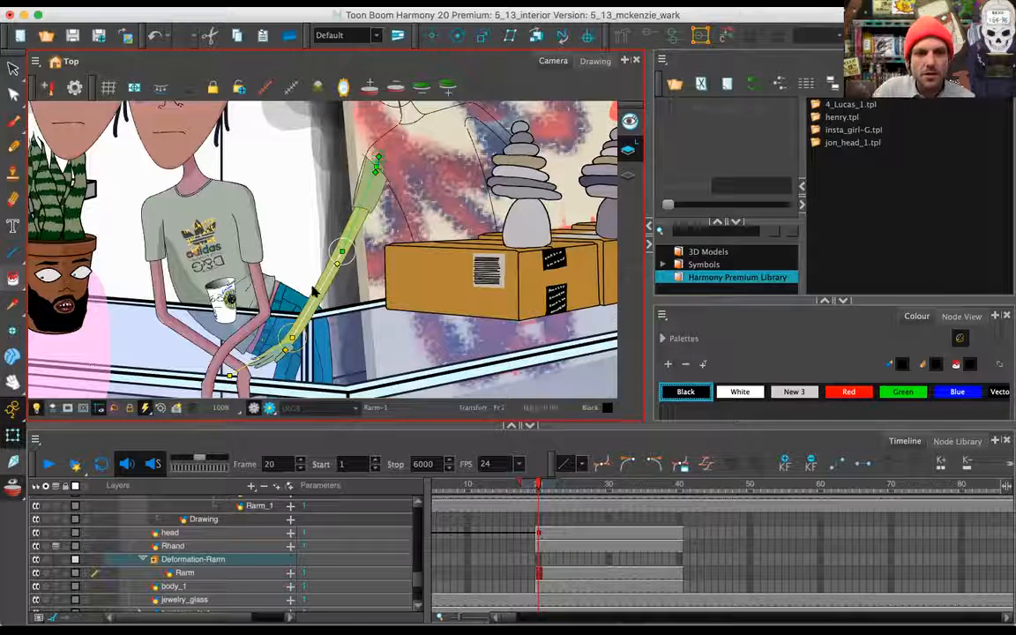
pyautogui.moveTo(315, 294); pyautogui.dragTo(291, 311)
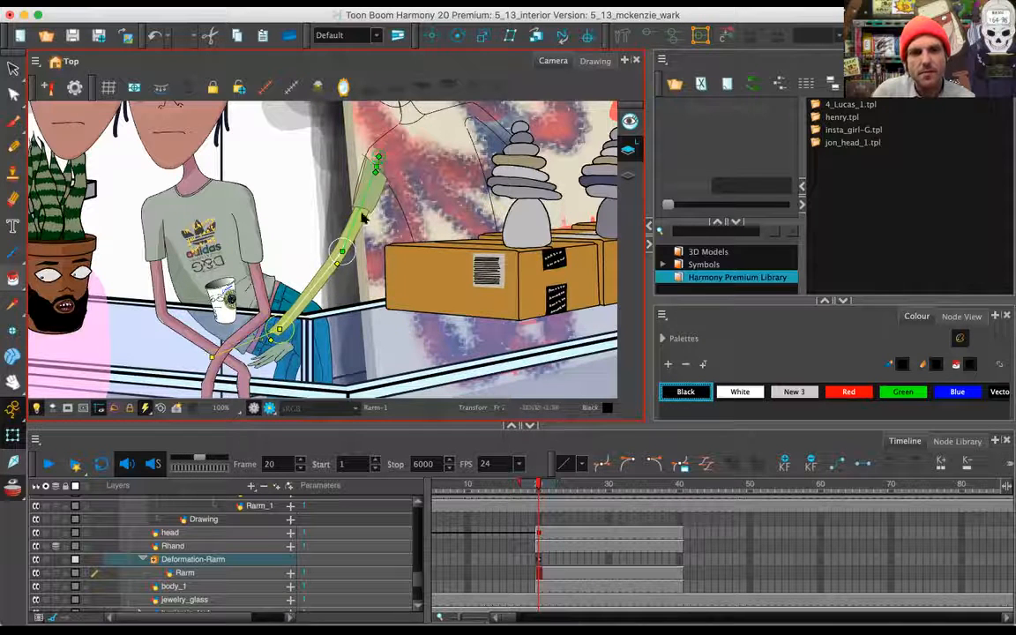
pyautogui.moveTo(359, 200); pyautogui.dragTo(269, 249)
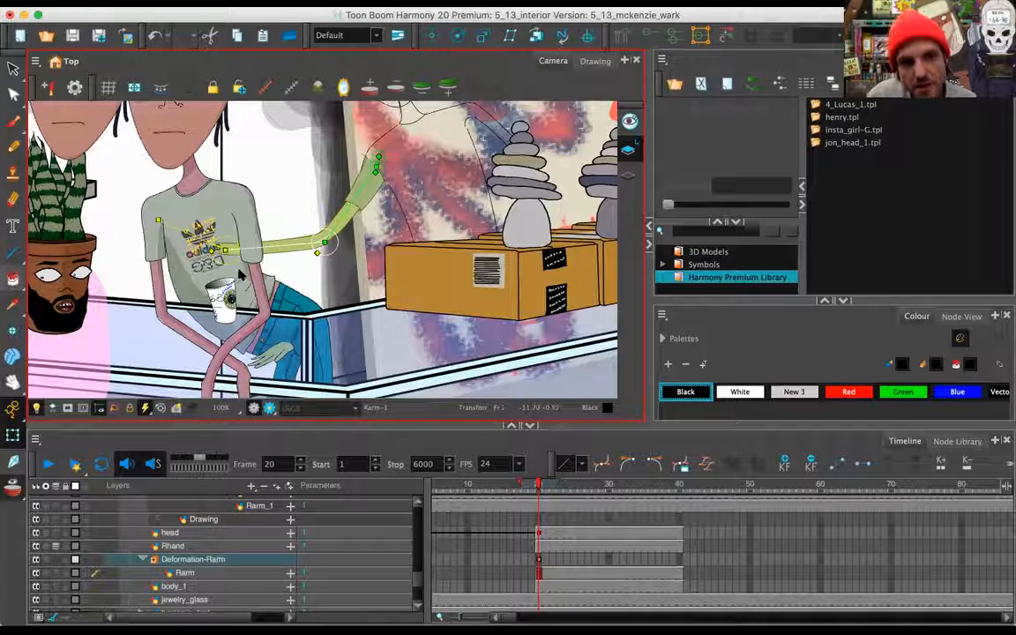
pyautogui.moveTo(279, 246); pyautogui.dragTo(308, 288)
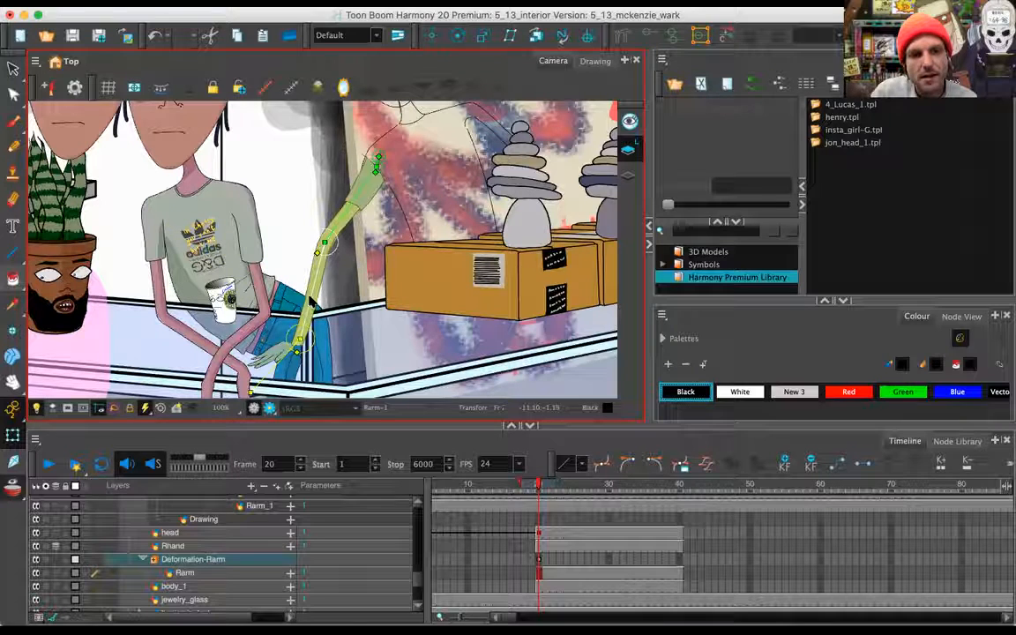
# Undo the test rotations of the Rarm bones back to the arm's original pose
pyautogui.press('super+z')
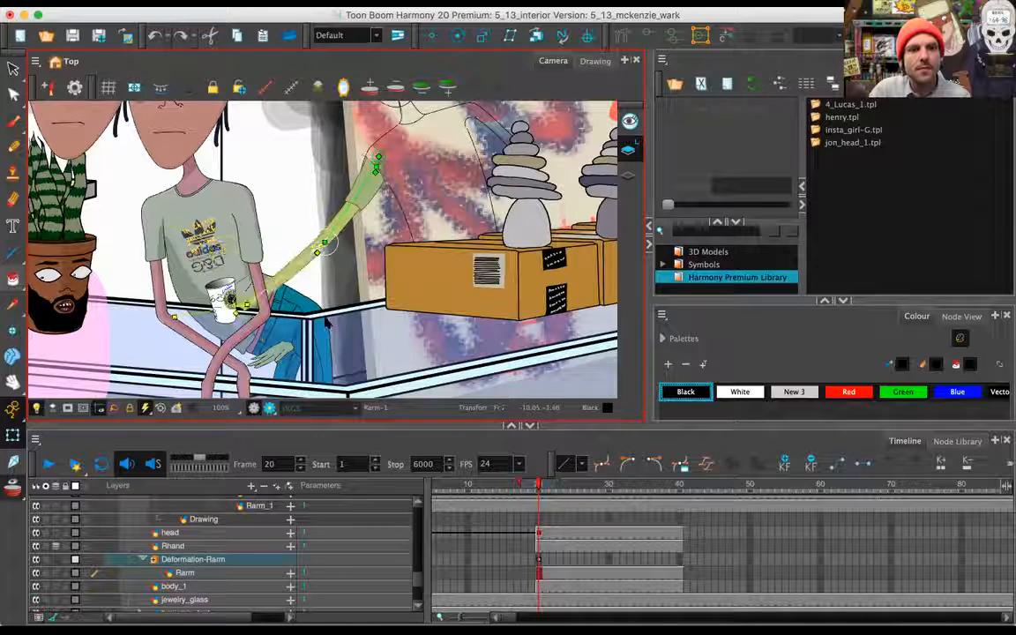
pyautogui.press('super+shift+z')
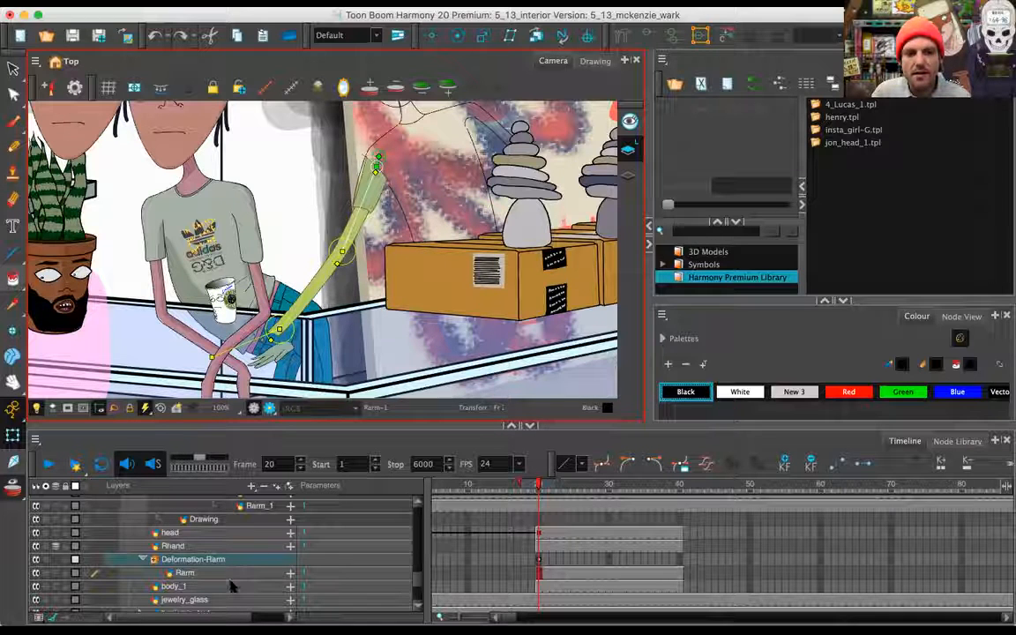
pyautogui.press('super+z')
pyautogui.press('super+z')
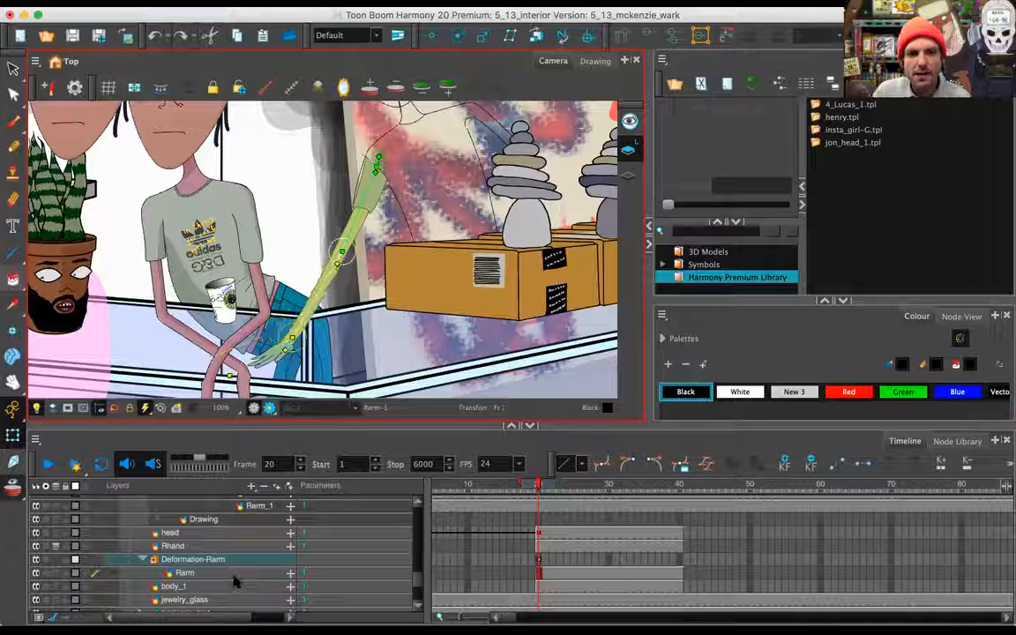
pyautogui.press('super+z')
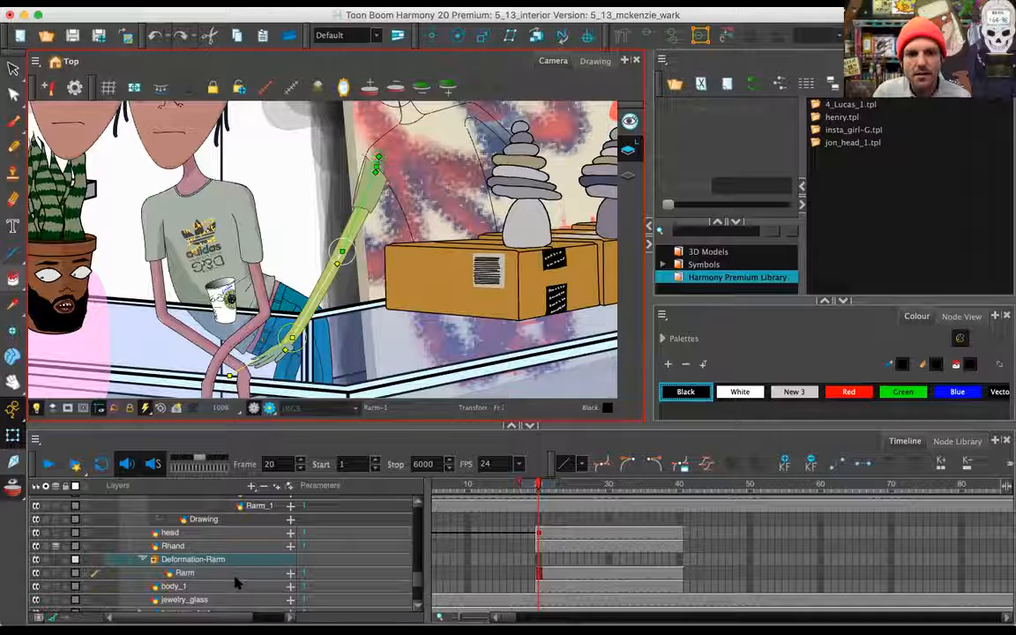
# Attach the Rhand layer to Deformation-Rarm above Rarm and swing the right arm slightly at frame 20
pyautogui.click(218, 547)
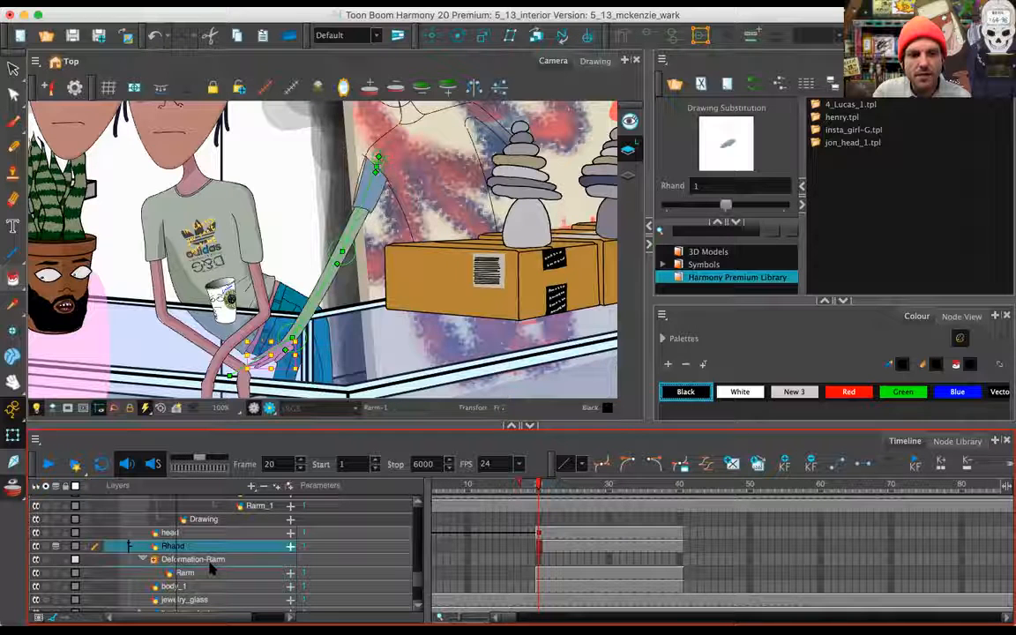
pyautogui.moveTo(212, 552); pyautogui.dragTo(218, 561)
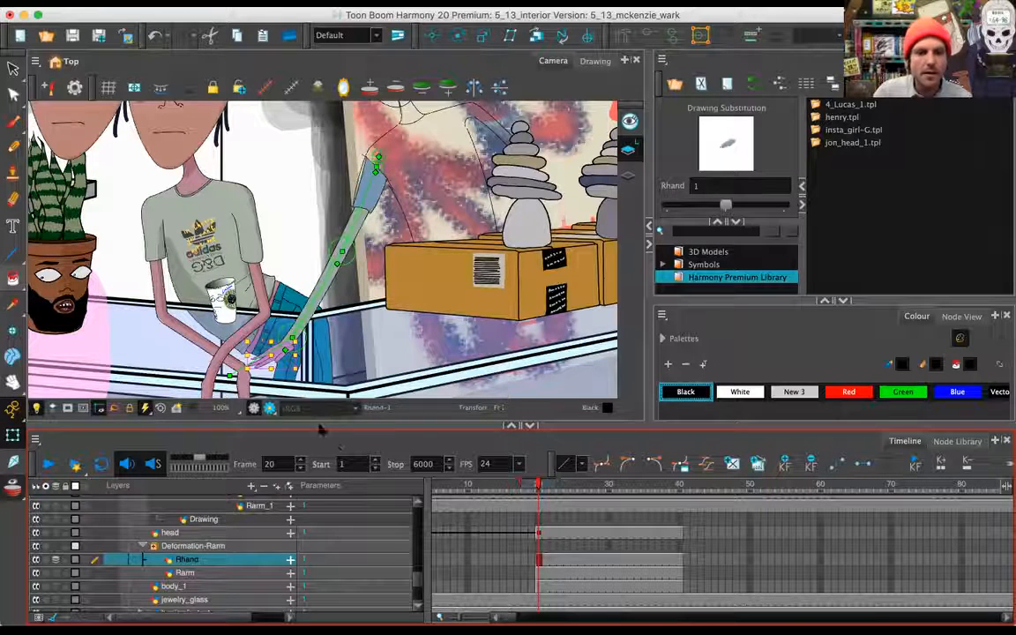
pyautogui.moveTo(315, 295)
pyautogui.mouseDown()
pyautogui.moveTo(307, 291)
pyautogui.moveTo(315, 306)
pyautogui.mouseUp()
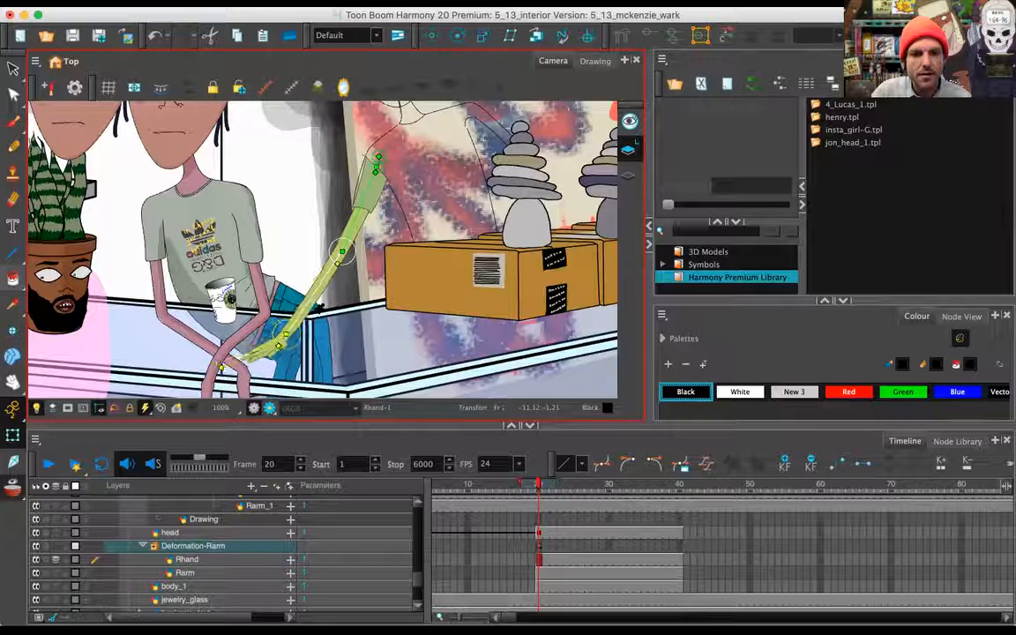
# Raise the right arm across the character's chest at frame 24 and switch Rhand to drawing 2 at frame 26
pyautogui.click(567, 561)
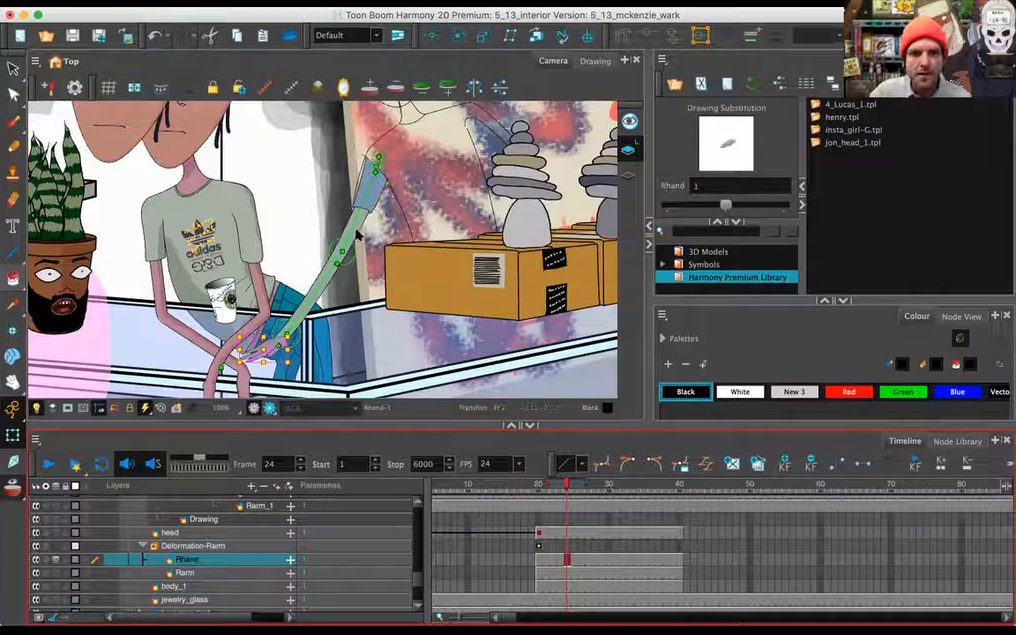
pyautogui.moveTo(351, 216); pyautogui.dragTo(315, 207)
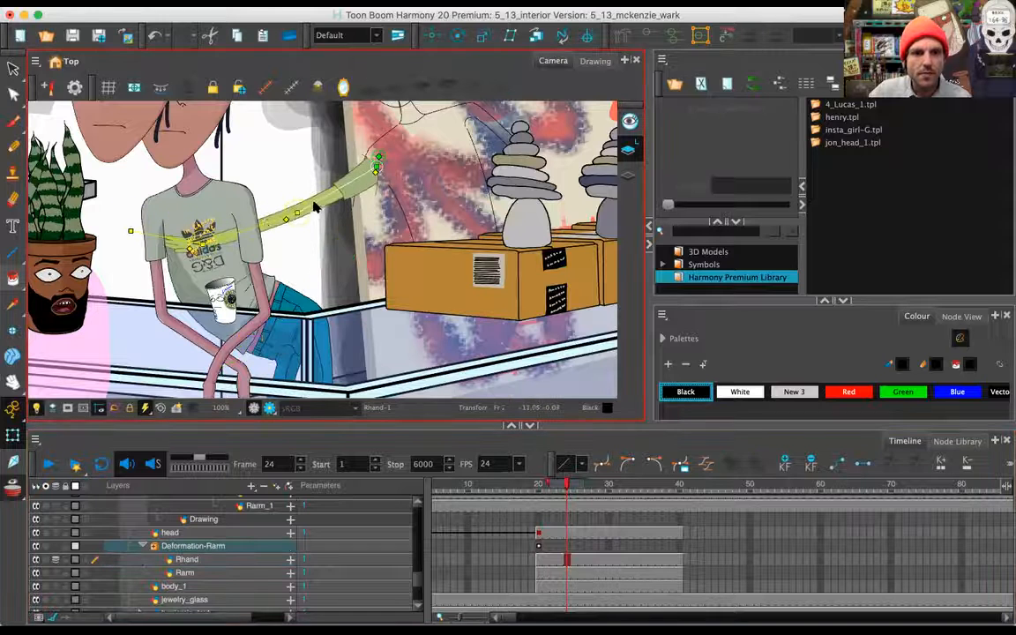
pyautogui.moveTo(232, 238); pyautogui.dragTo(230, 229)
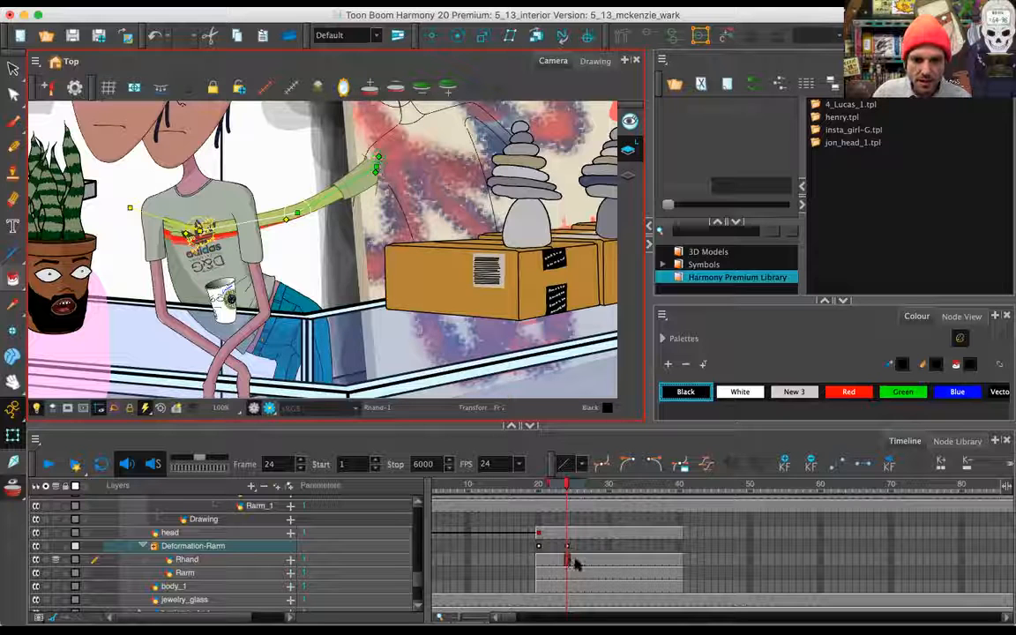
pyautogui.click(580, 561)
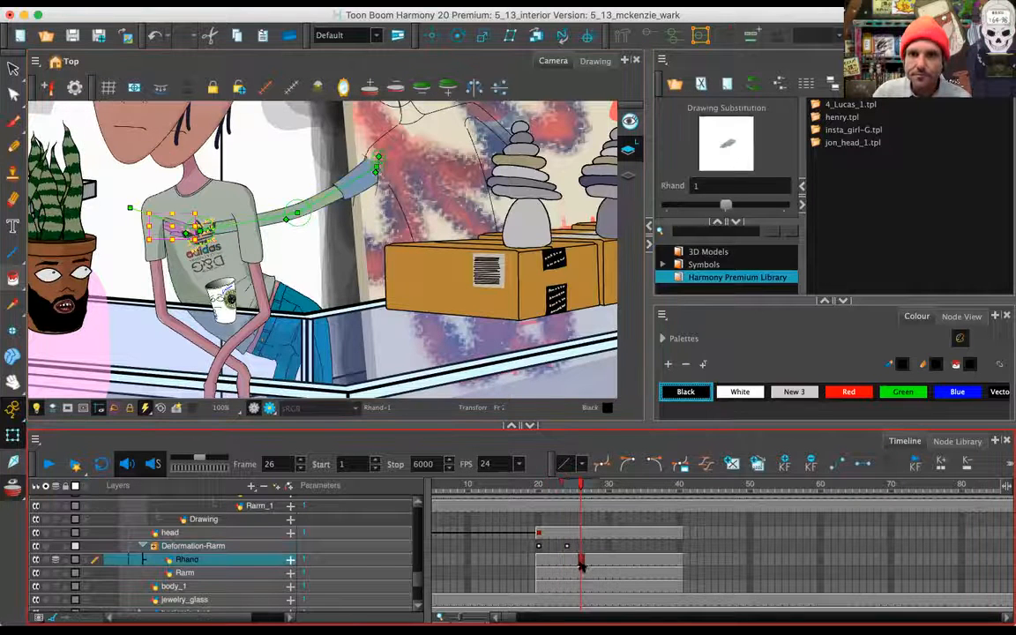
pyautogui.moveTo(727, 204); pyautogui.dragTo(786, 206)
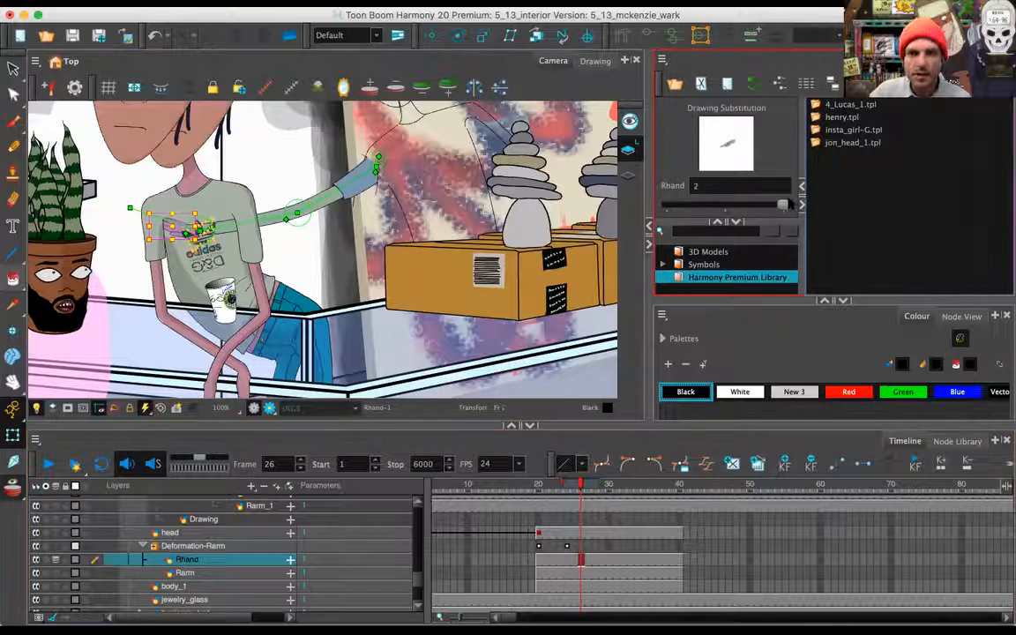
# Lower the right arm at frame 20 to set the starting pose of the swing
pyautogui.moveTo(580, 485); pyautogui.dragTo(538, 485)
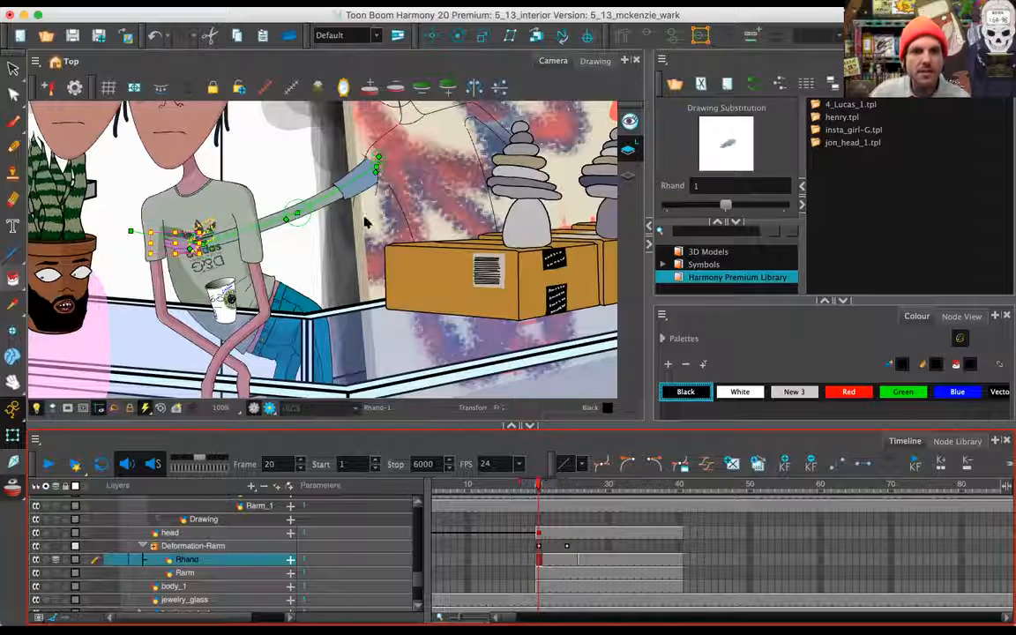
pyautogui.moveTo(334, 190); pyautogui.dragTo(299, 264)
pyautogui.moveTo(539, 484)
pyautogui.mouseDown()
pyautogui.moveTo(596, 483)
pyautogui.moveTo(543, 486)
pyautogui.mouseUp()
# Move the layers from head through body_1, including the Deformation-Rarm group, directly below the phone layer
pyautogui.click(231, 533)
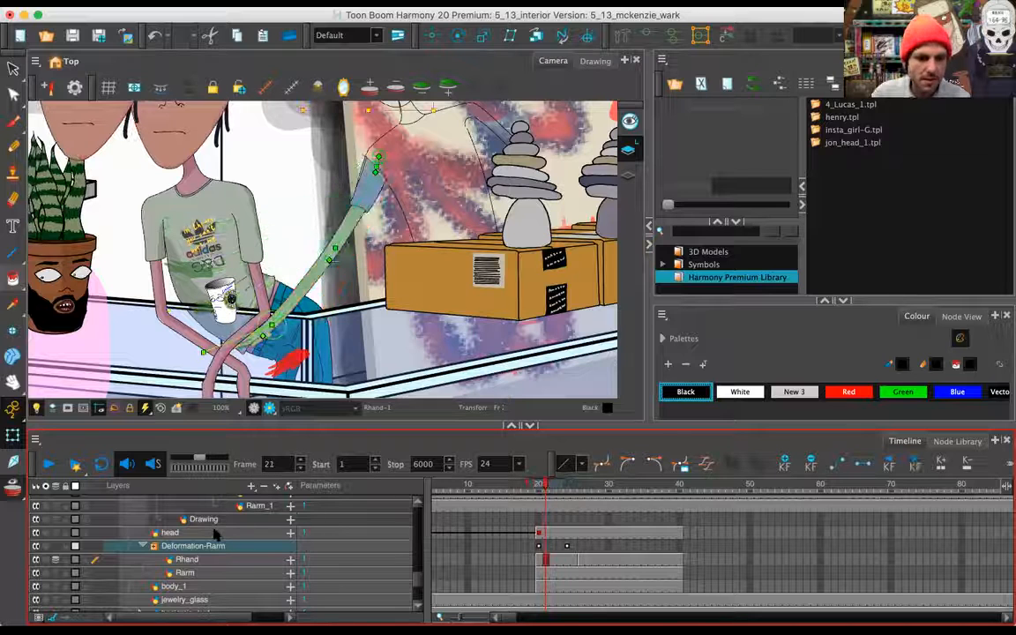
pyautogui.keyDown('shift'); pyautogui.click(227, 585); pyautogui.keyUp('shift')
pyautogui.moveTo(228, 533)
pyautogui.mouseDown()
pyautogui.moveTo(227, 496)
pyautogui.moveTo(226, 537)
pyautogui.moveTo(214, 519)
pyautogui.moveTo(213, 545)
pyautogui.mouseUp()
pyautogui.scroll(10, 226, 538)
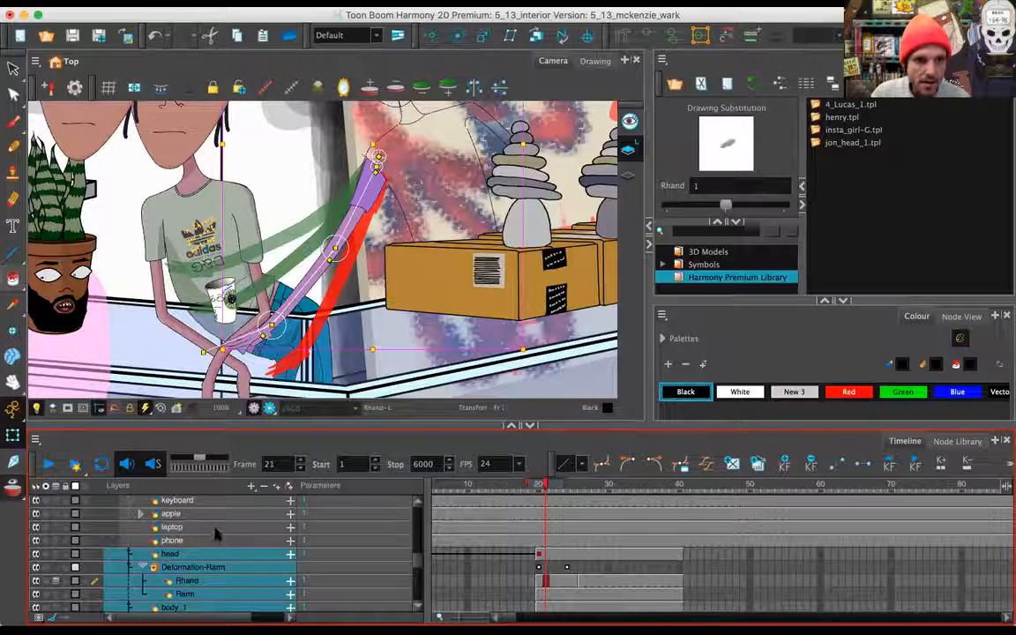
# Scrub between frames 20 and 30 to review the arm swing and the hand substitution
pyautogui.moveTo(545, 484); pyautogui.dragTo(609, 484)
pyautogui.press('space')
pyautogui.moveTo(402, 206); pyautogui.dragTo(403, 287)
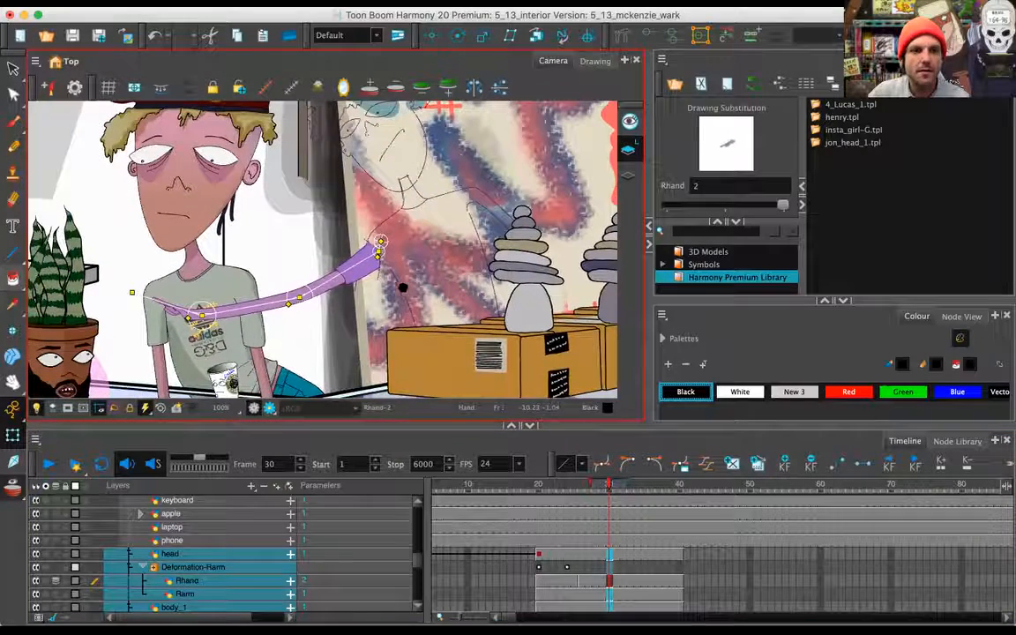
pyautogui.click(544, 484)
pyautogui.moveTo(545, 485); pyautogui.dragTo(602, 484)
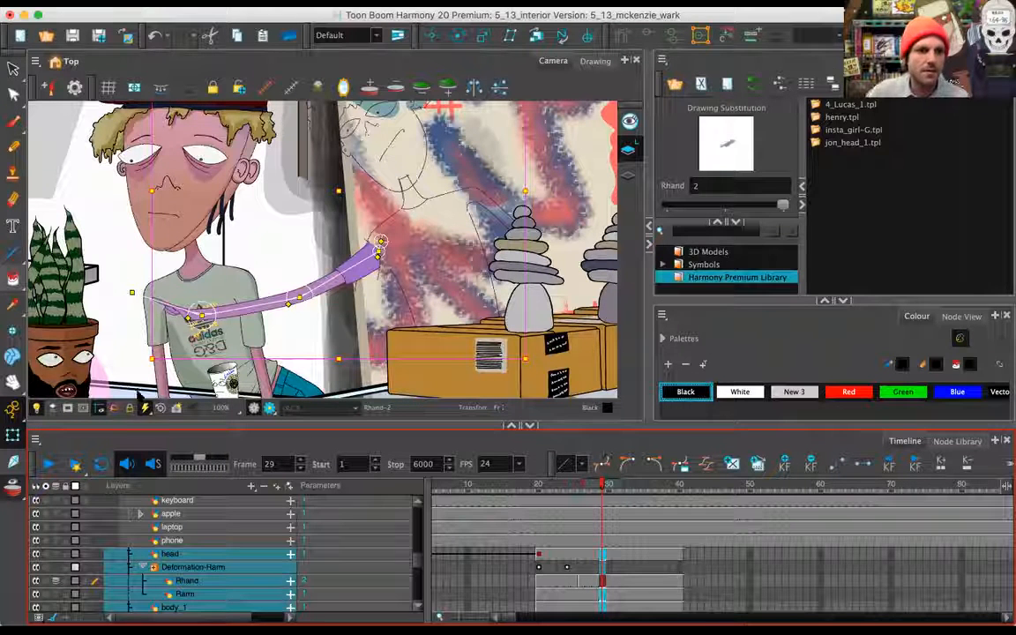
pyautogui.click(41, 413)
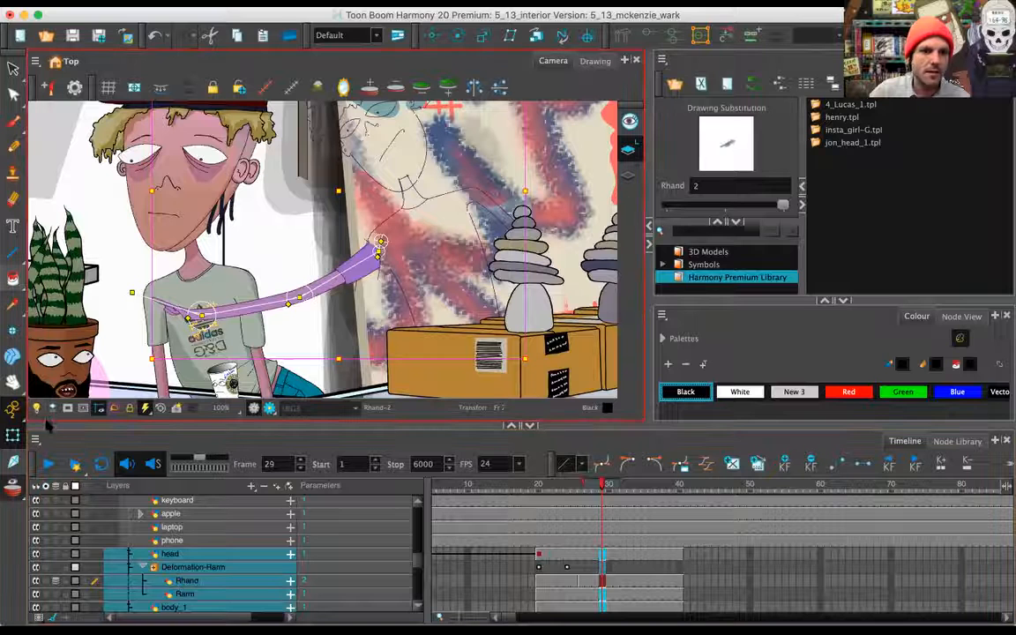
pyautogui.moveTo(537, 486); pyautogui.dragTo(545, 486)
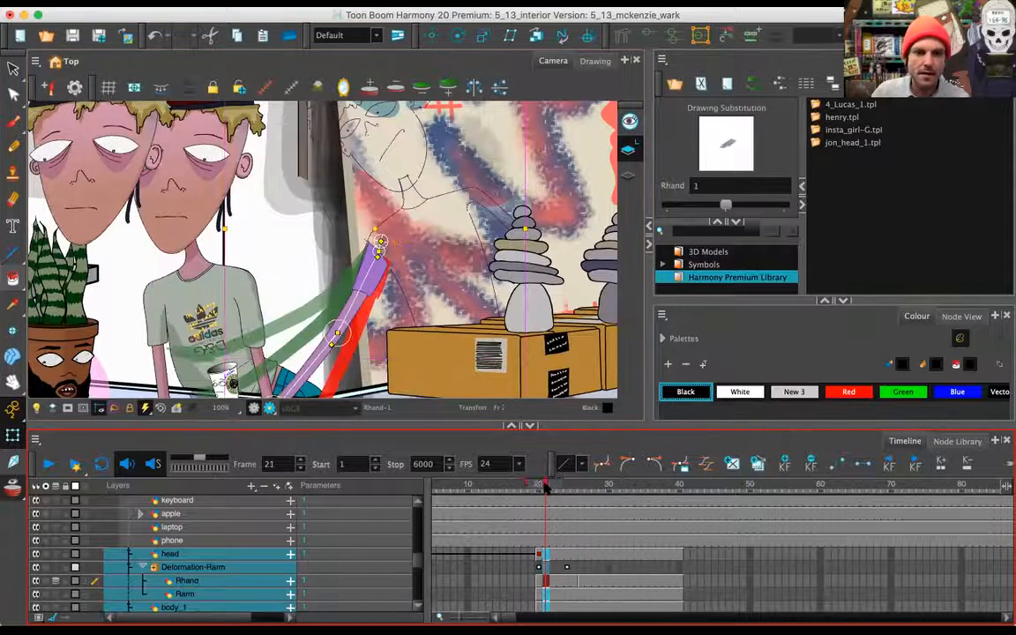
# Enlarge the camera view and try nudging the right arm's forearm at frame 21
pyautogui.click(487, 71)
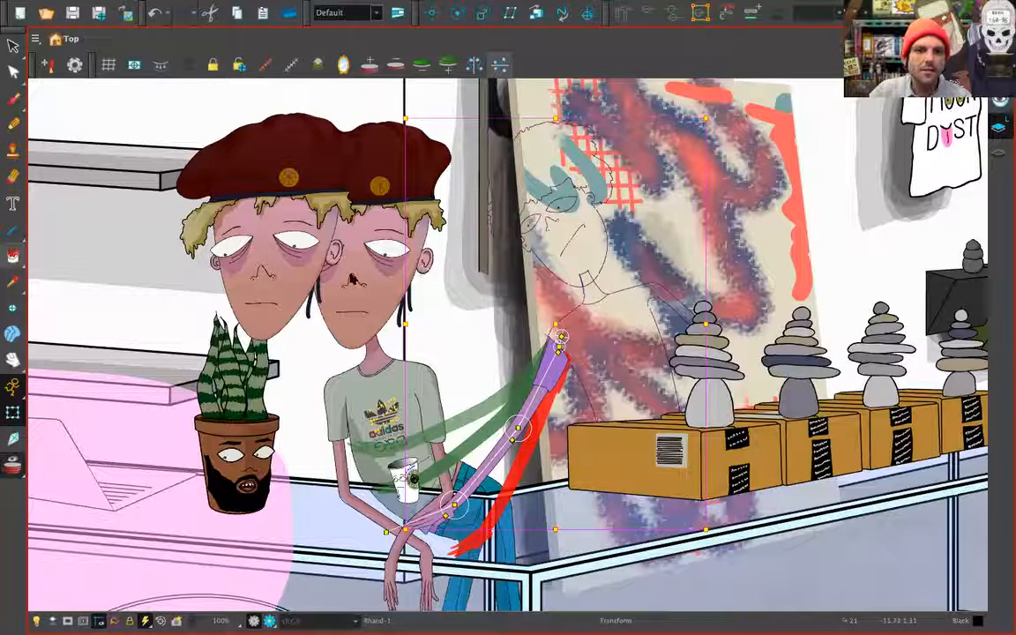
pyautogui.click(177, 304)
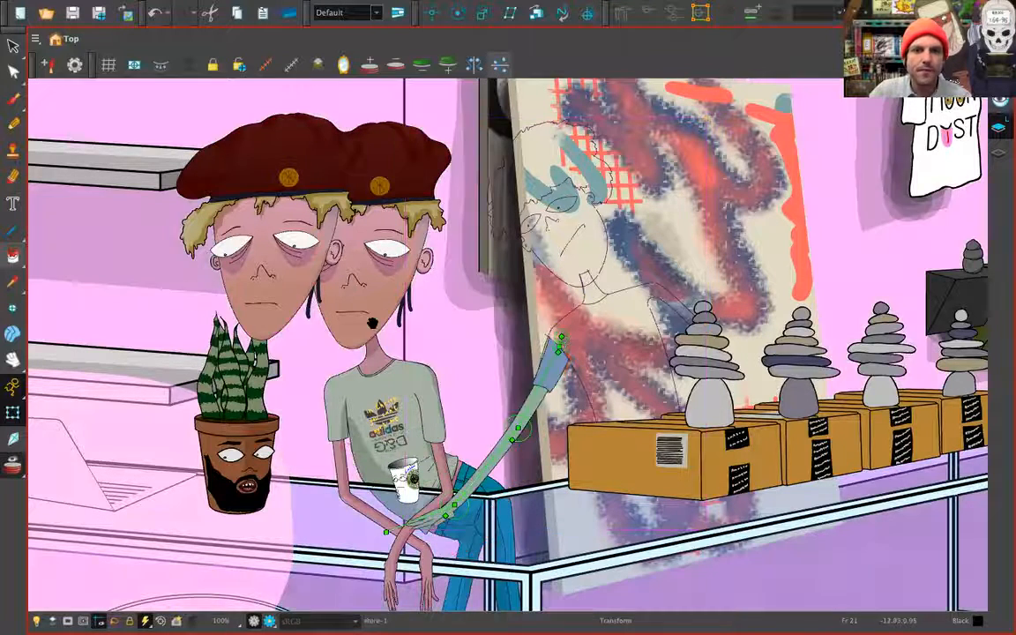
pyautogui.moveTo(363, 321)
pyautogui.mouseDown()
pyautogui.moveTo(383, 288)
pyautogui.moveTo(377, 318)
pyautogui.moveTo(354, 339)
pyautogui.mouseUp()
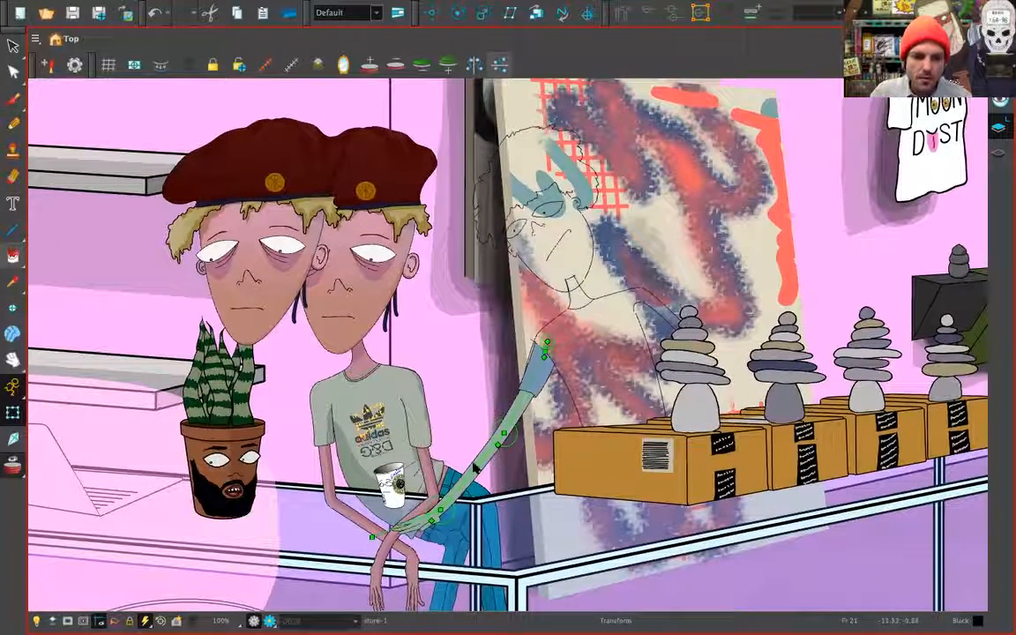
pyautogui.click(461, 466)
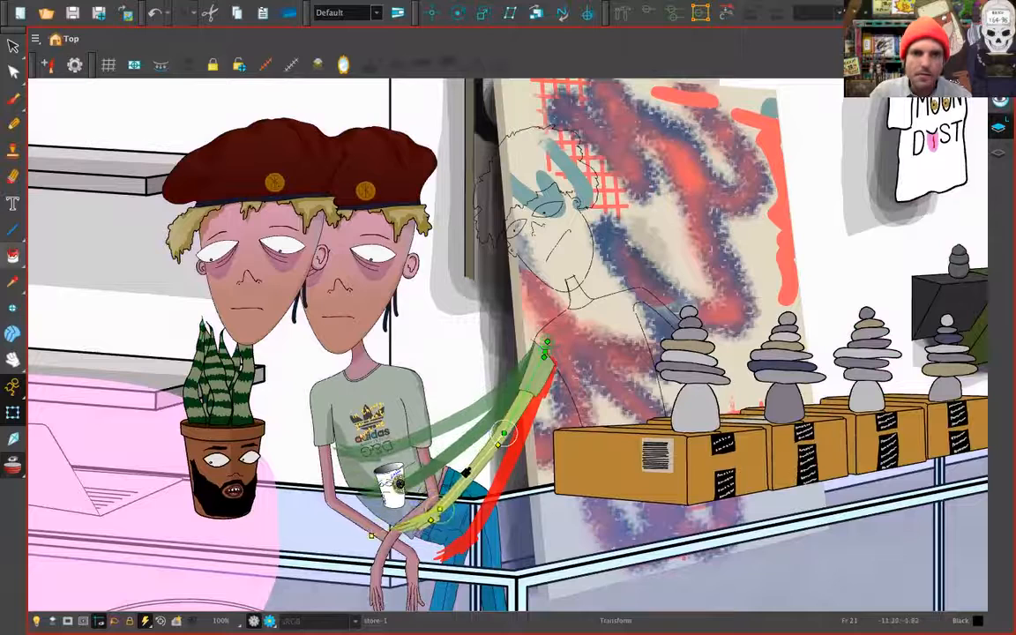
pyautogui.moveTo(458, 468); pyautogui.dragTo(467, 477)
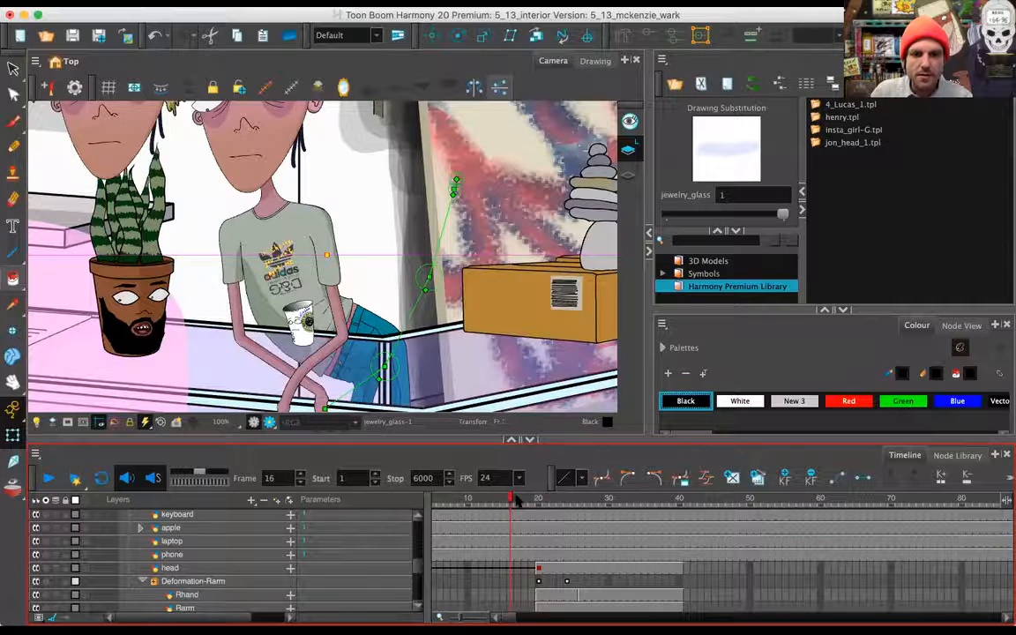
# At frame 32, swing the right arm down, adjust the forearm bend and switch Rhand to drawing 1
pyautogui.moveTo(514, 499); pyautogui.dragTo(616, 497)
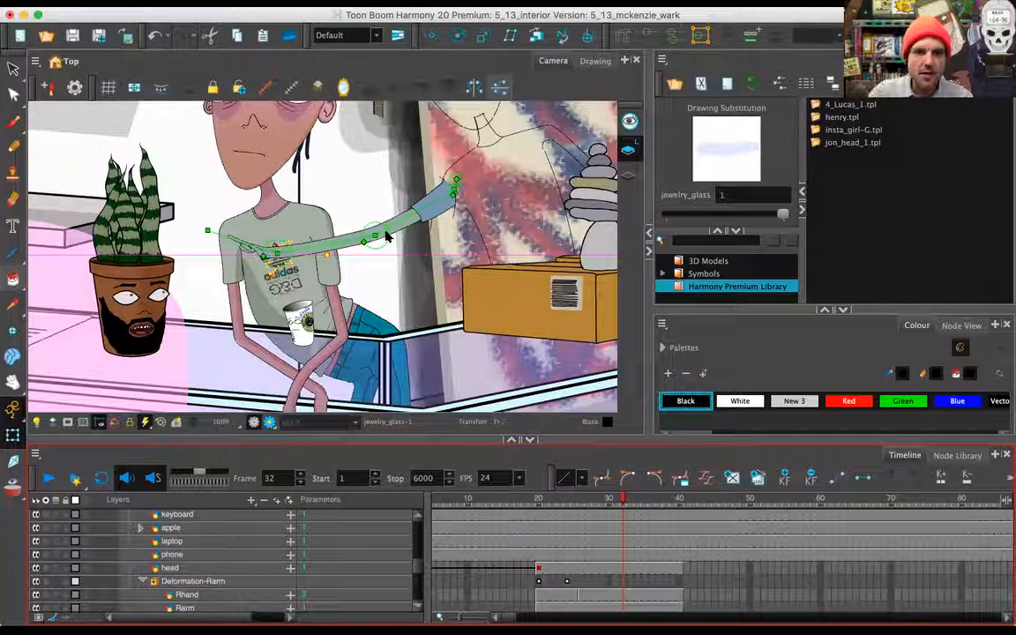
pyautogui.moveTo(401, 218); pyautogui.dragTo(423, 256)
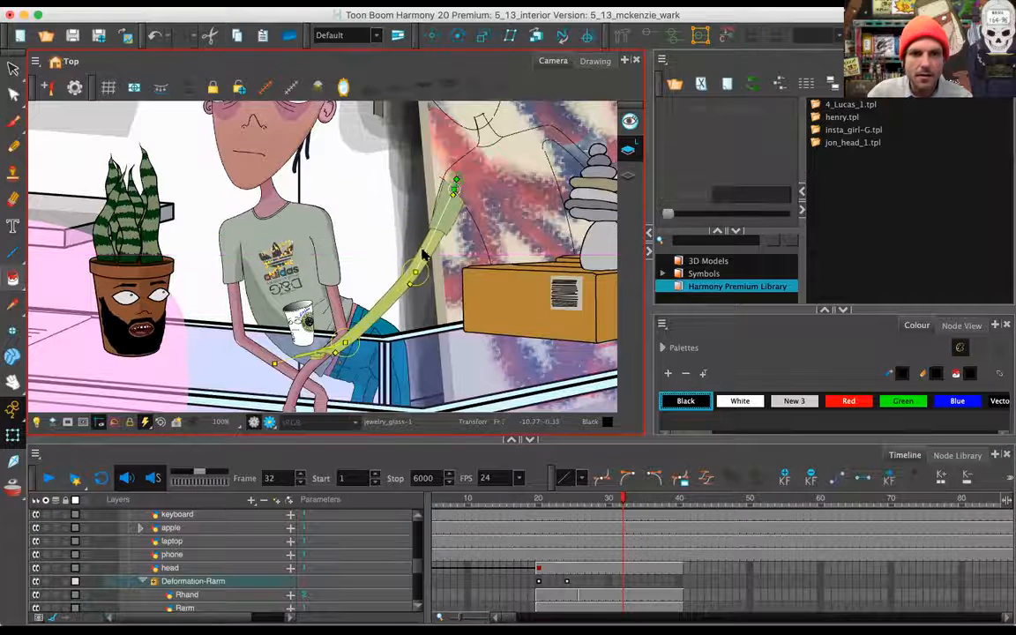
pyautogui.moveTo(386, 302); pyautogui.dragTo(393, 306)
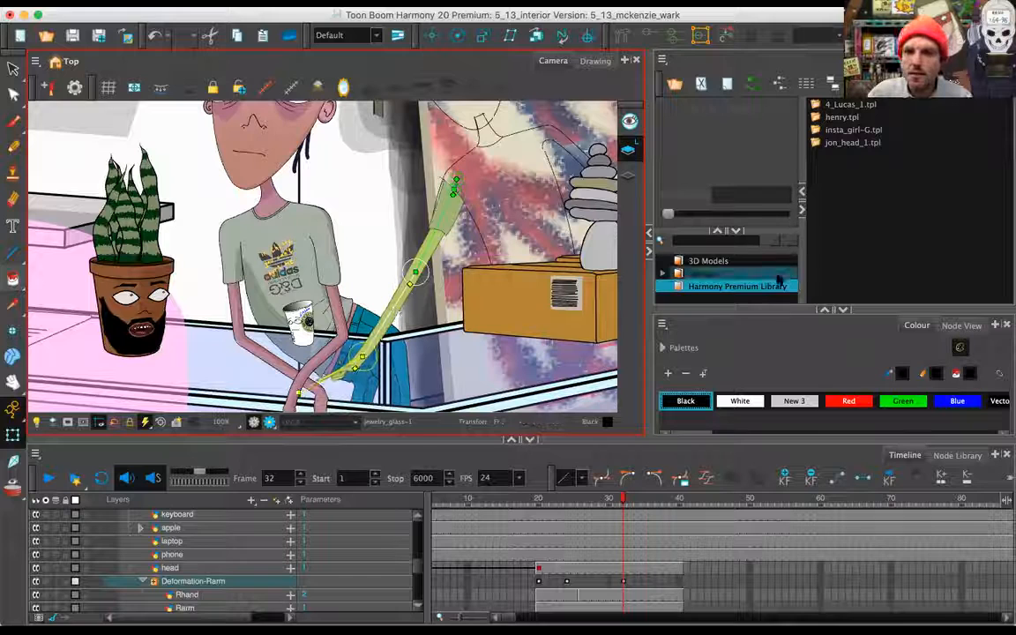
pyautogui.click(228, 594)
pyautogui.moveTo(783, 213)
pyautogui.mouseDown()
pyautogui.moveTo(710, 215)
pyautogui.moveTo(725, 215)
pyautogui.mouseUp()
# Copy the Deformation-Rarm keyframe from frame 24 to frame 29 to hold the raised arm pose
pyautogui.moveTo(608, 500); pyautogui.dragTo(569, 504)
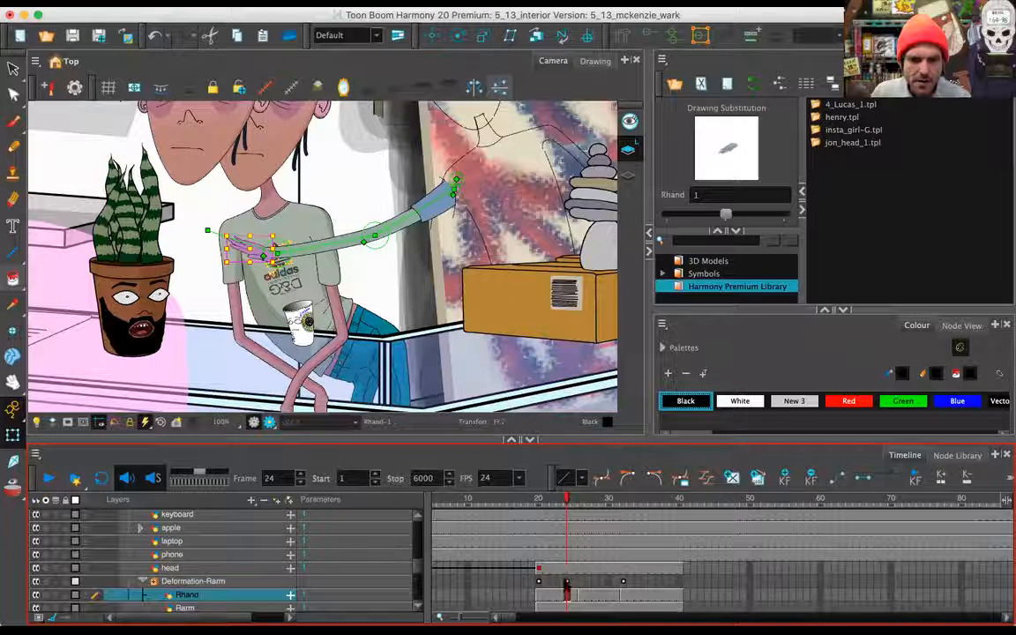
pyautogui.click(567, 581)
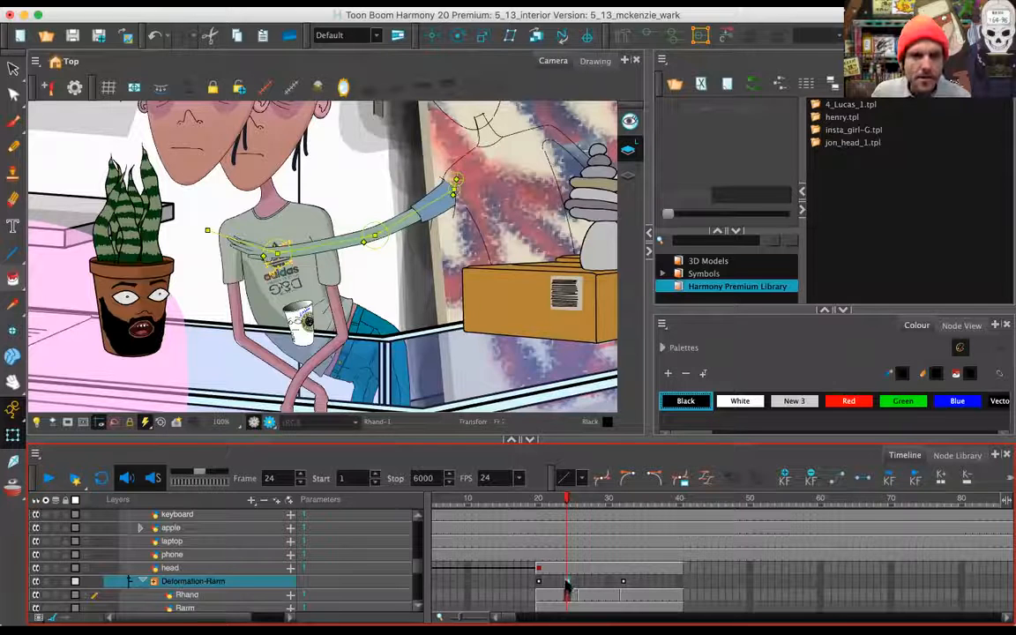
pyautogui.moveTo(567, 582); pyautogui.dragTo(602, 582)
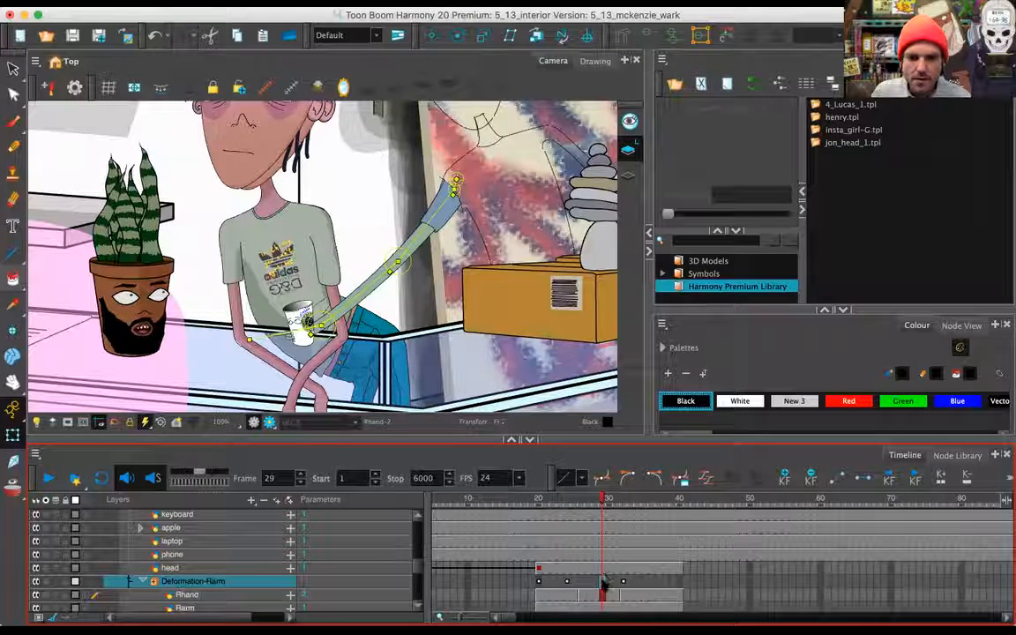
pyautogui.press('super+v')
# Play the animation from frame 20 and scrub through to frame 34 to check the arm movement
pyautogui.moveTo(585, 499); pyautogui.dragTo(541, 522)
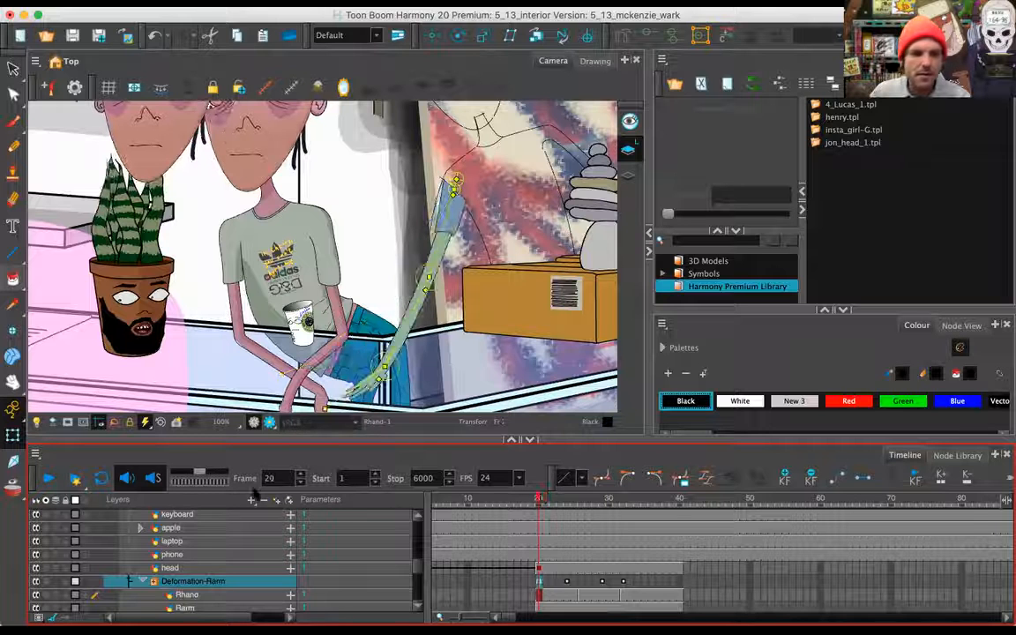
pyautogui.click(48, 477)
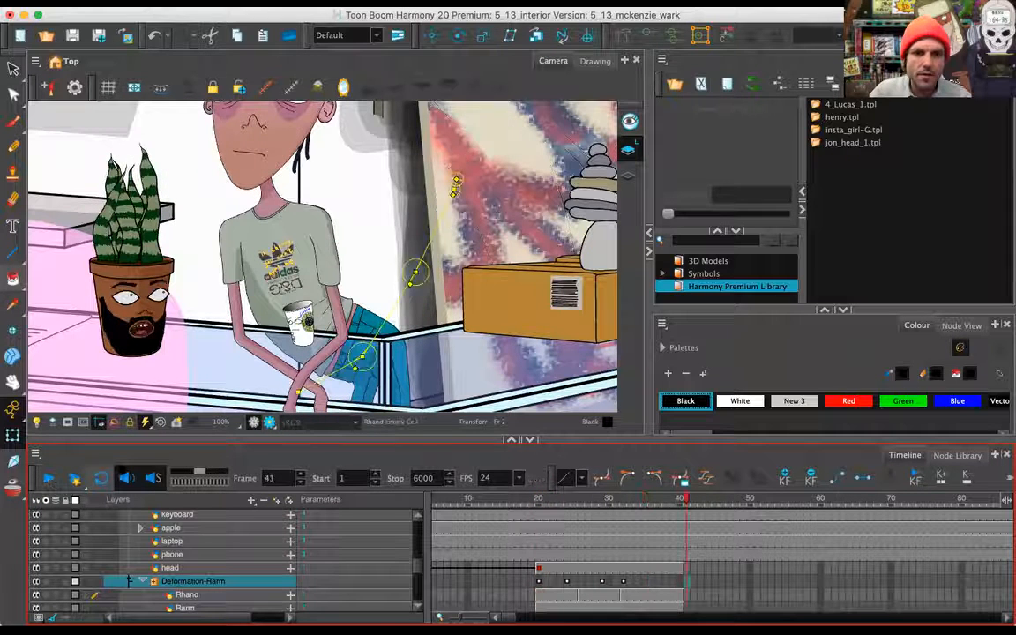
pyautogui.click(548, 501)
pyautogui.moveTo(549, 501); pyautogui.dragTo(541, 501)
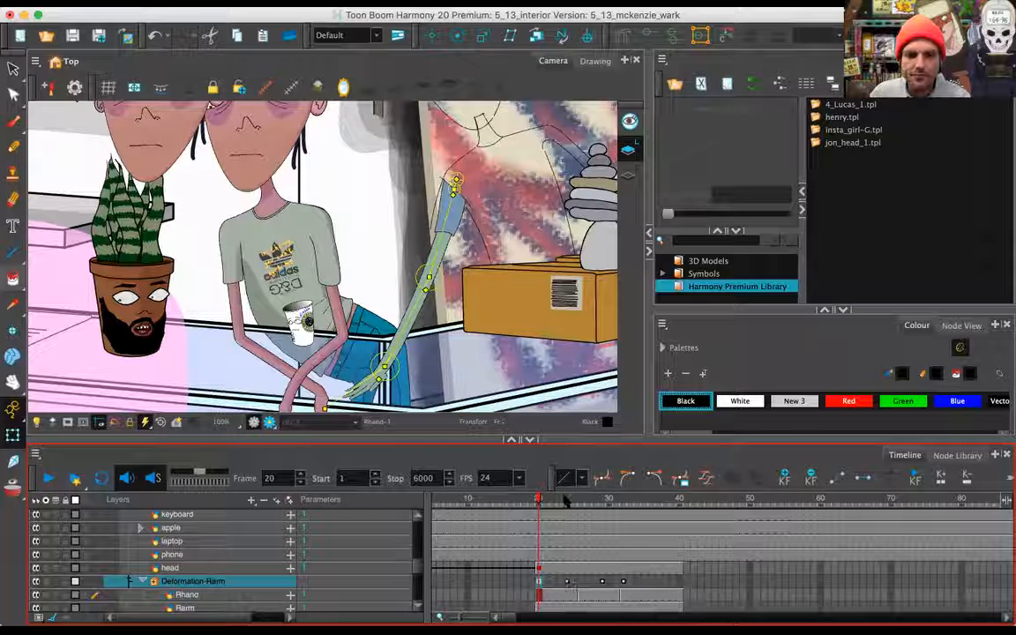
pyautogui.moveTo(539, 500); pyautogui.dragTo(641, 505)
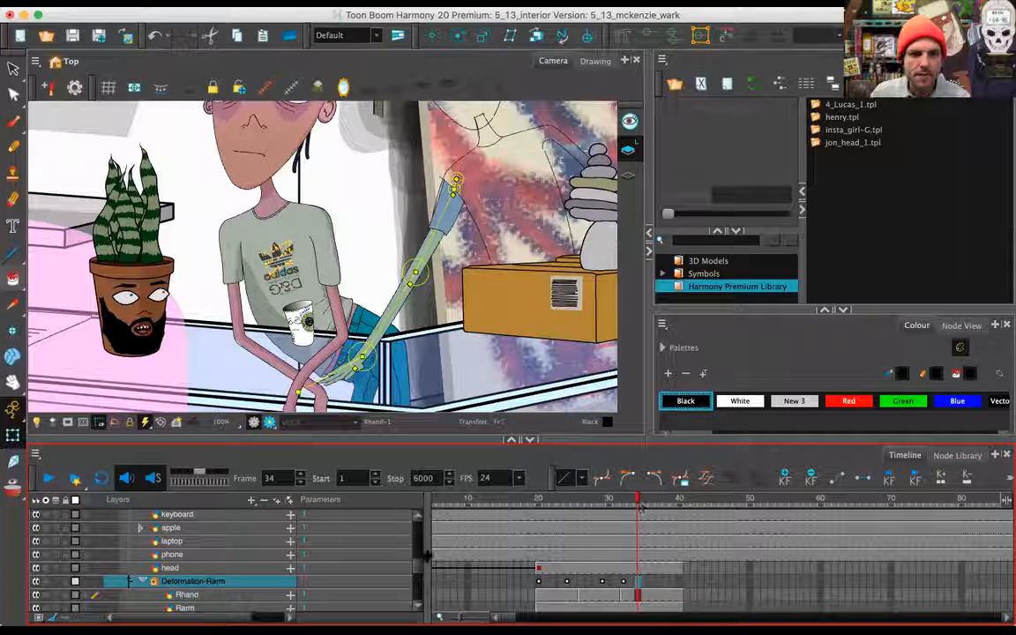
# Collapse the jon_head_1 layers, examine the bone keyframes, and return to the Deformation-Rarm group
pyautogui.scroll(5, 369, 514)
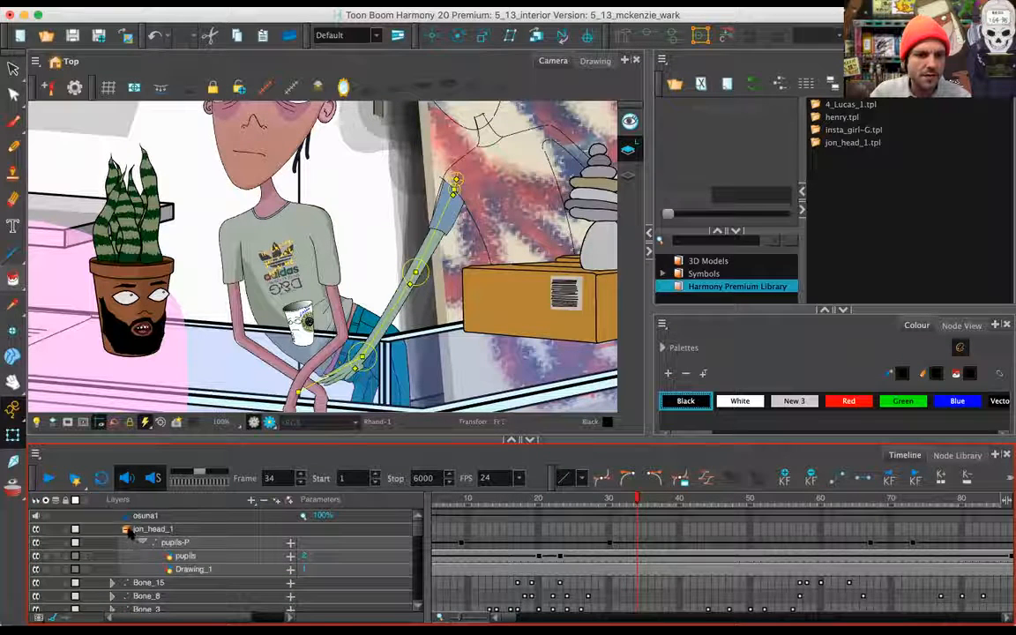
pyautogui.click(126, 529)
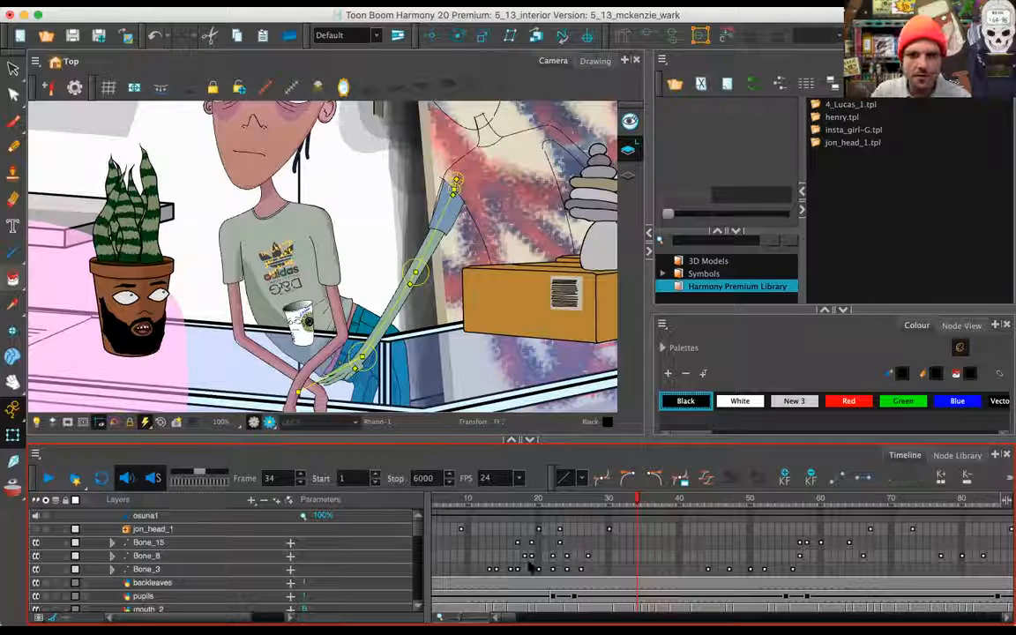
pyautogui.moveTo(412, 527); pyautogui.dragTo(417, 565)
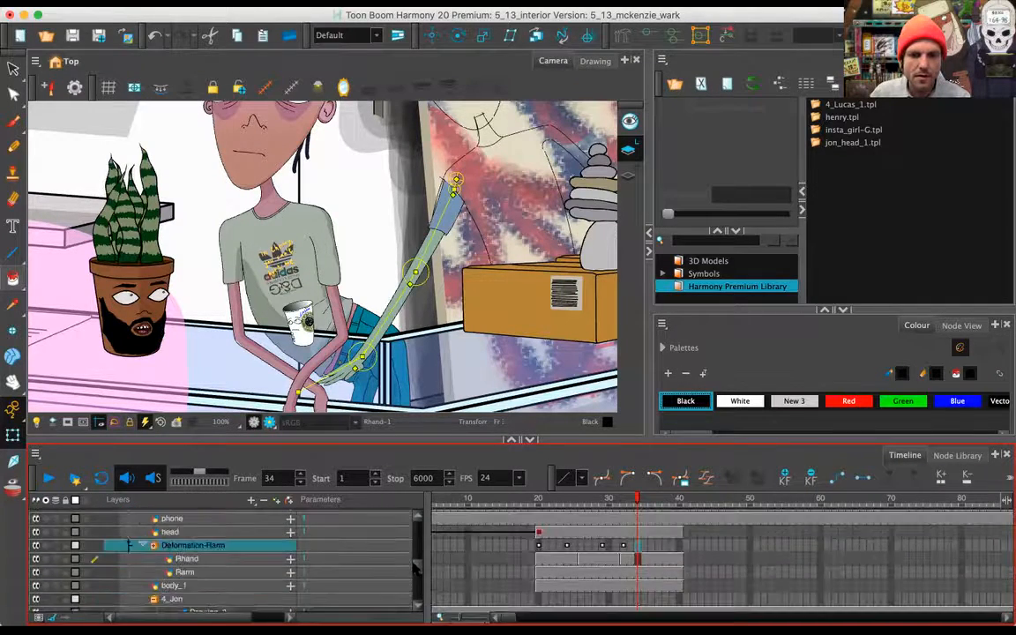
# Scrub again from frame 20 to about frame 33 to review the finished arm swing
pyautogui.moveTo(536, 499); pyautogui.dragTo(639, 506)
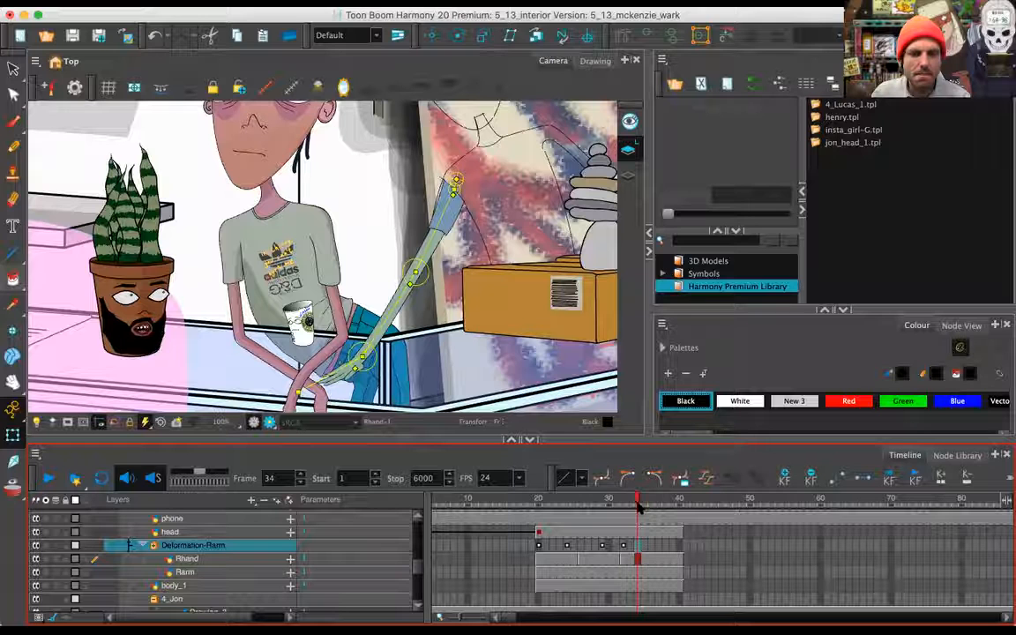
pyautogui.click(498, 522)
pyautogui.moveTo(549, 514); pyautogui.dragTo(632, 503)
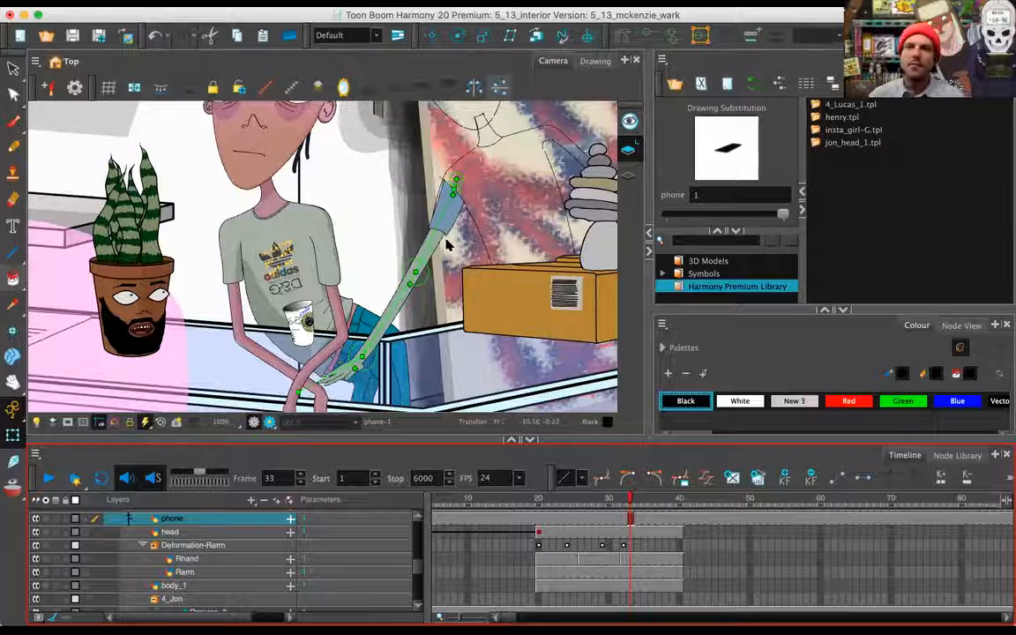
pyautogui.click(476, 64)
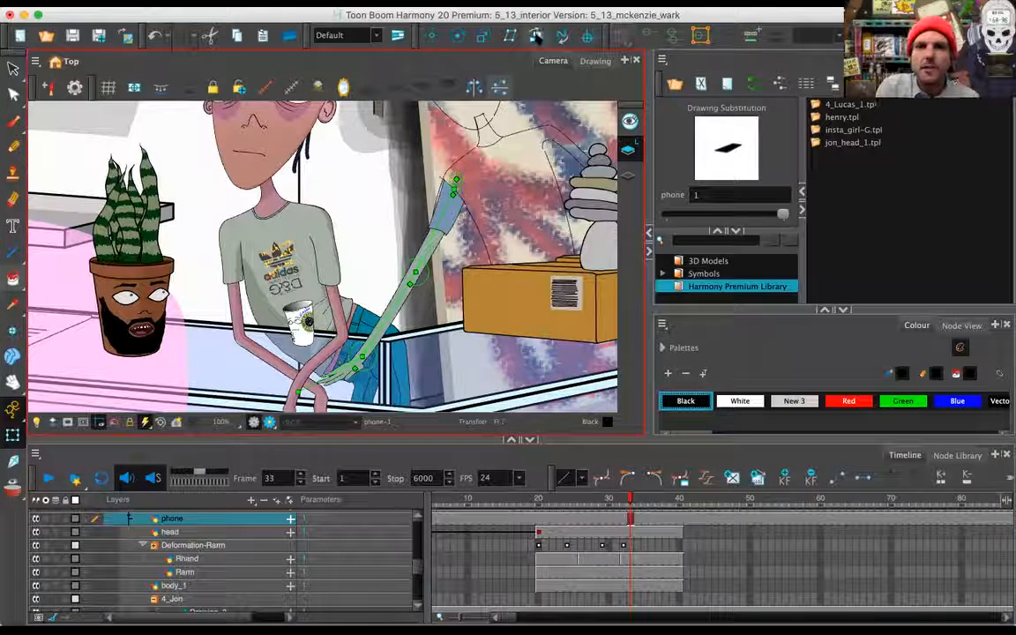